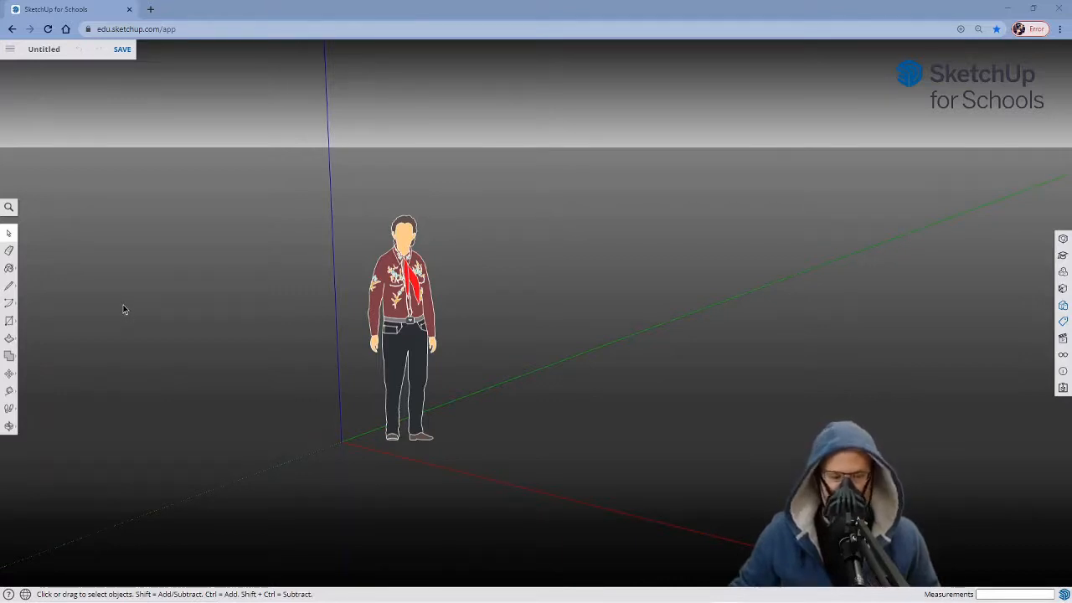
Insert Bracket 10000.png from the computer as an image, laid flat on the ground from the origin, about 4000 mm high.
click(10, 49)
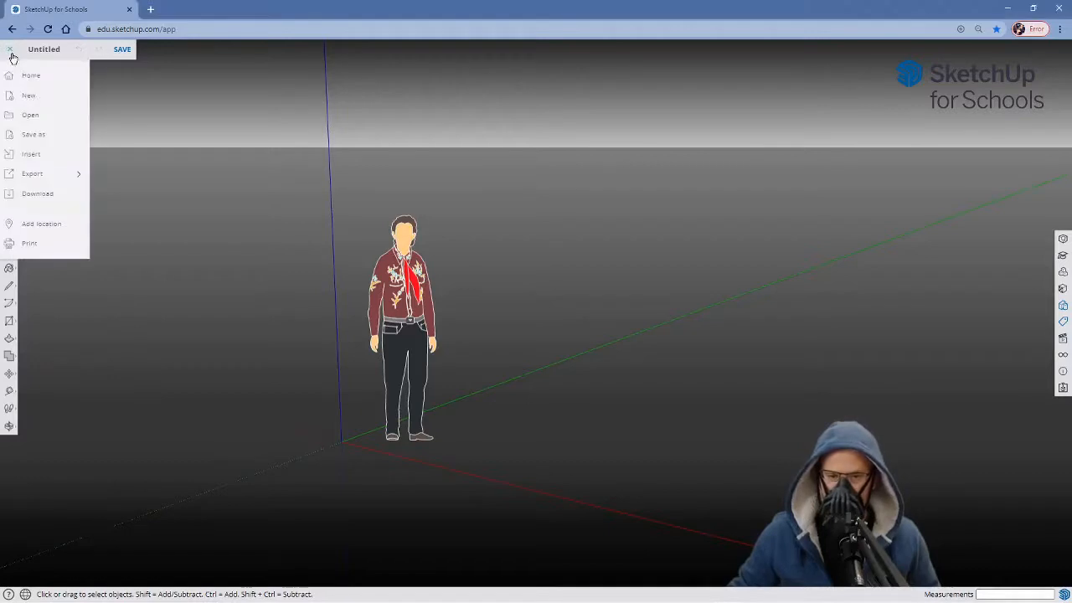
click(46, 159)
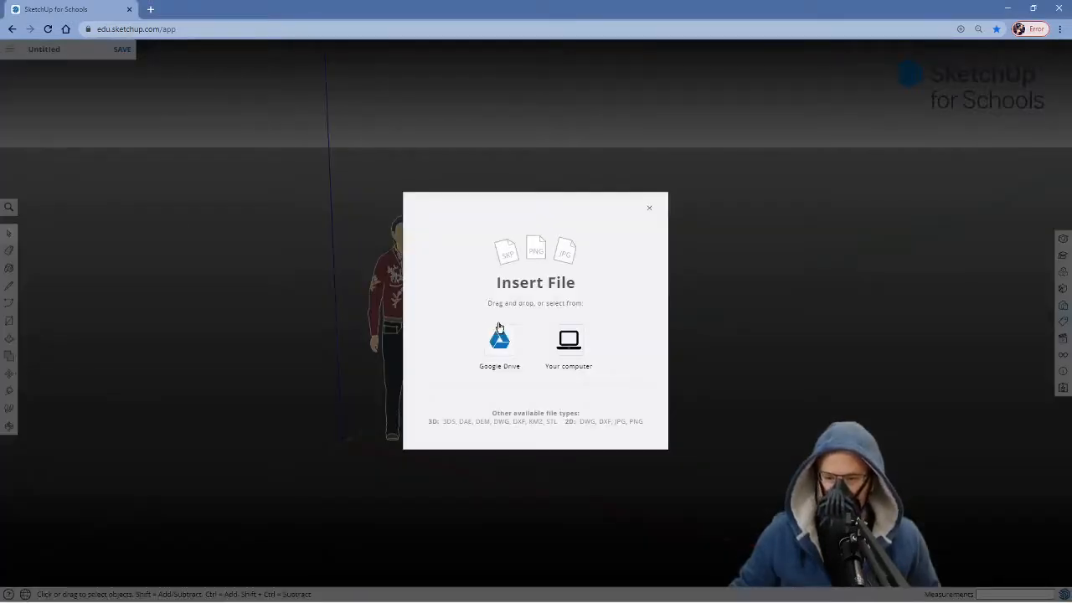
click(568, 342)
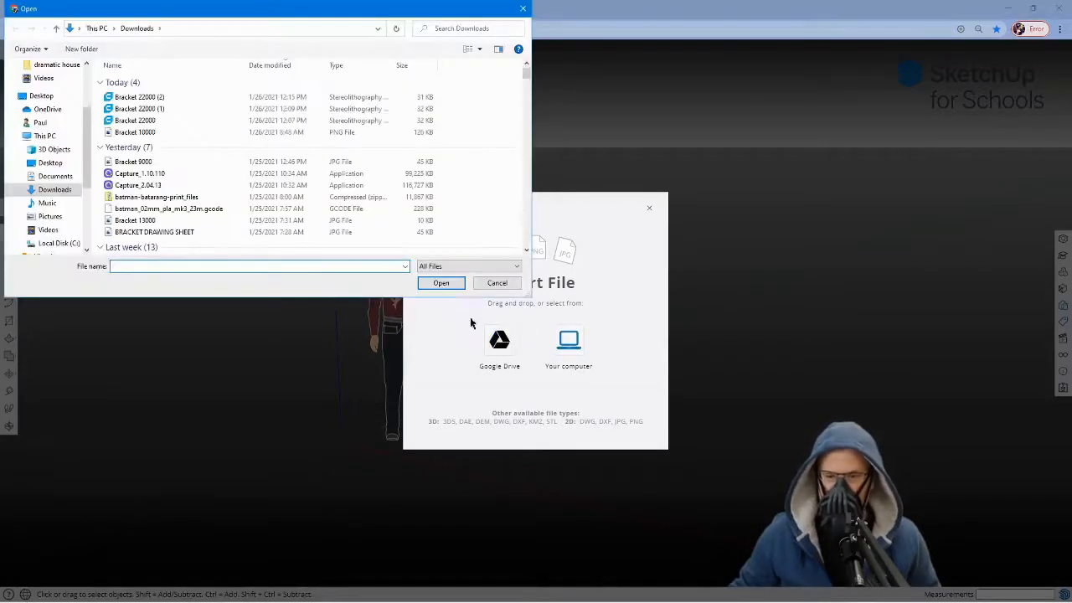
click(151, 132)
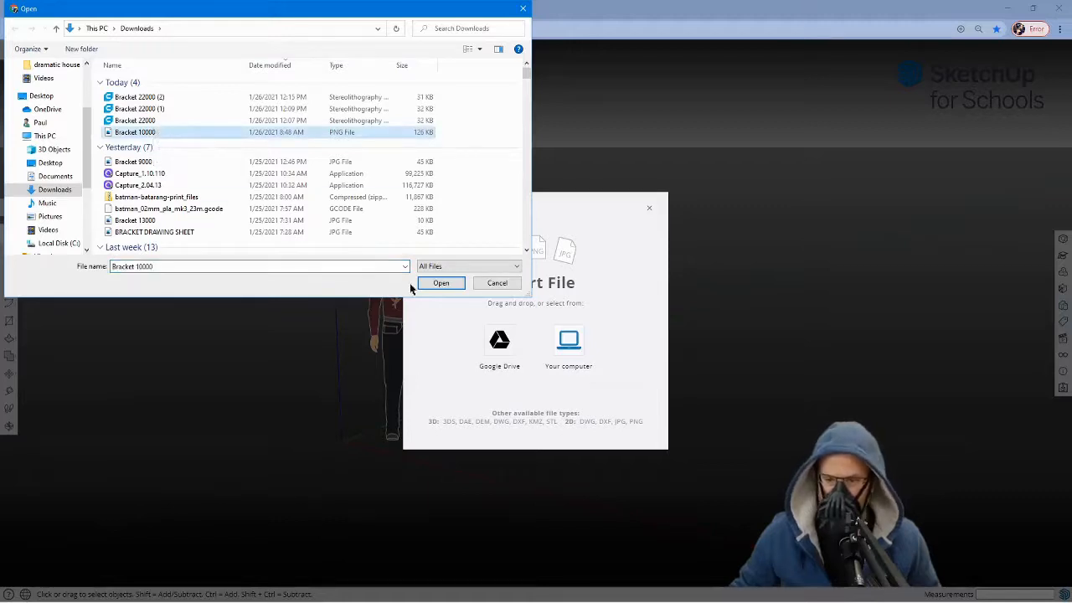
click(440, 283)
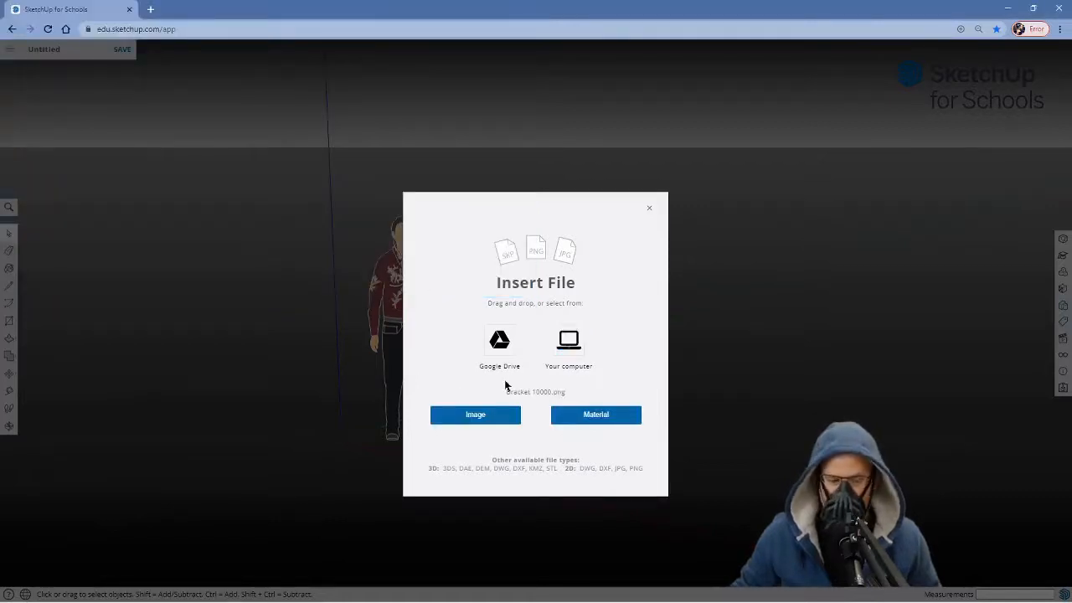
click(476, 414)
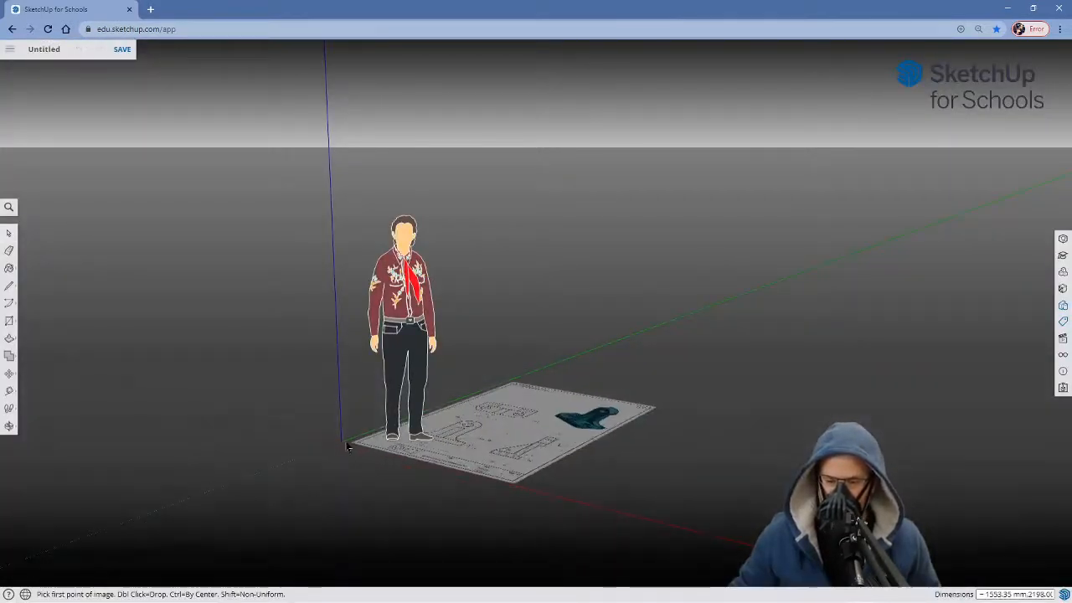
click(481, 457)
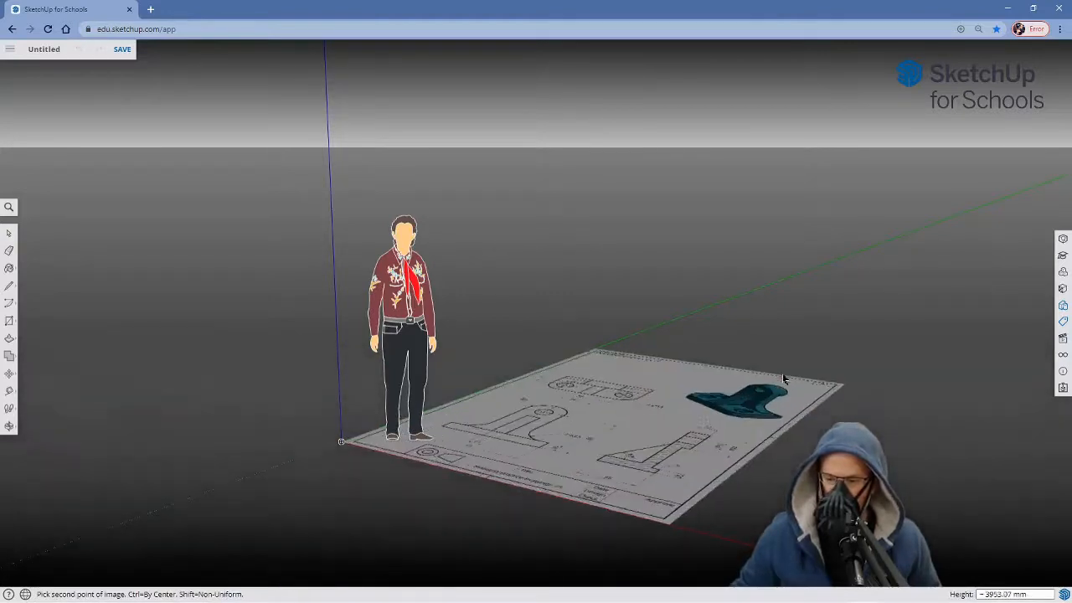
click(784, 379)
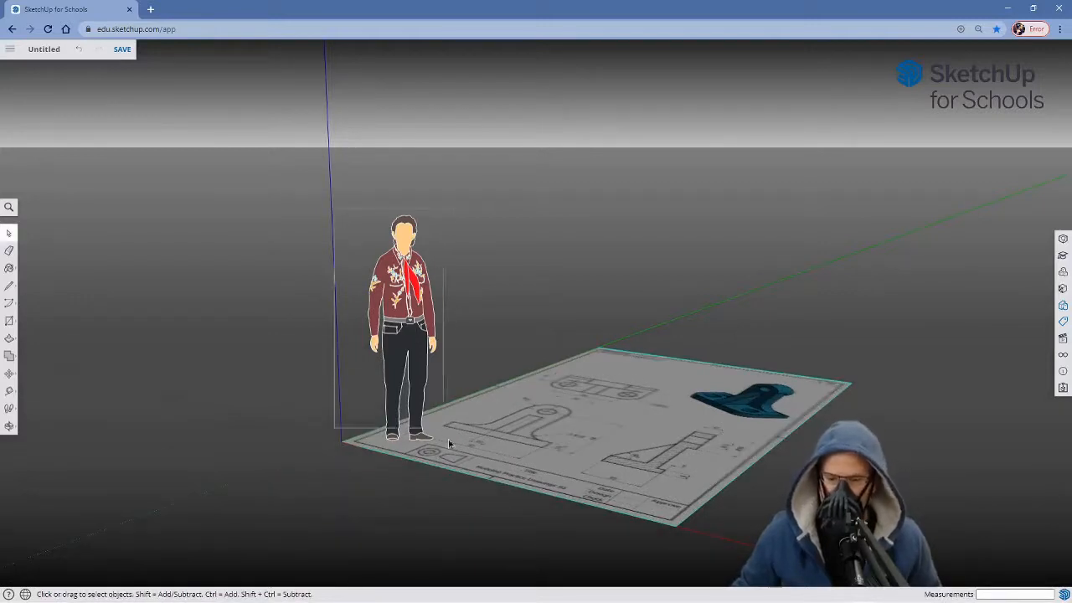
Delete the standing human figure and switch to the top view of the drawing sheet.
click(427, 423)
key(Delete)
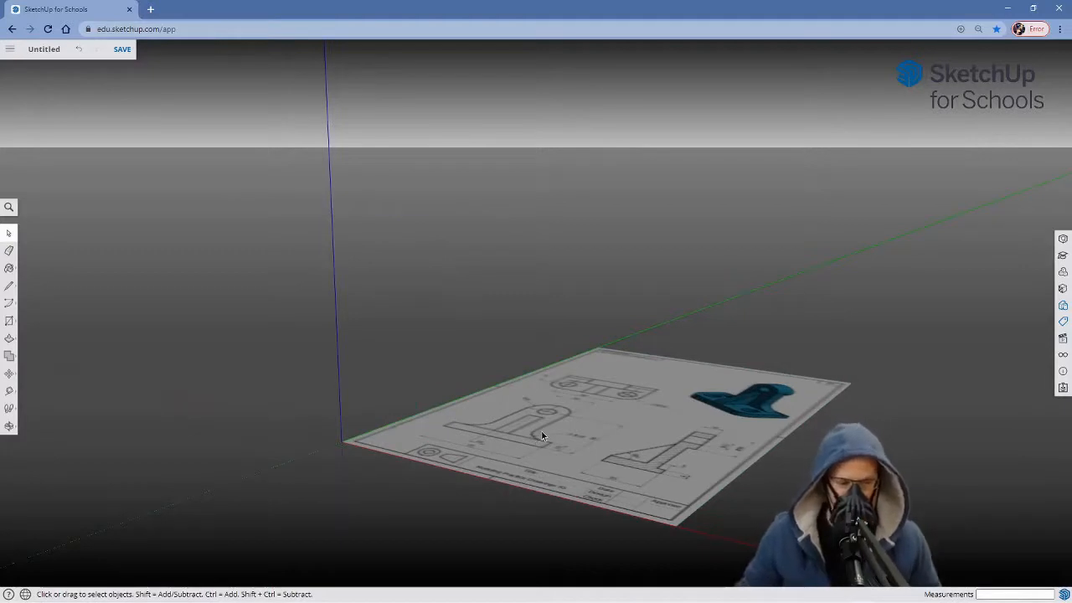
click(1062, 339)
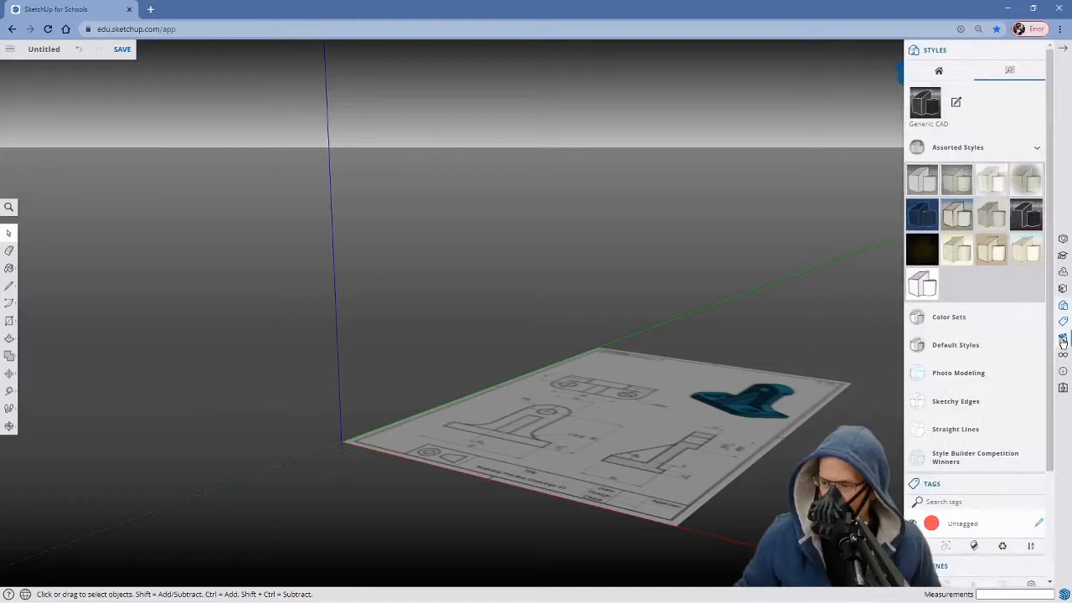
scroll(1001, 356, down, 2)
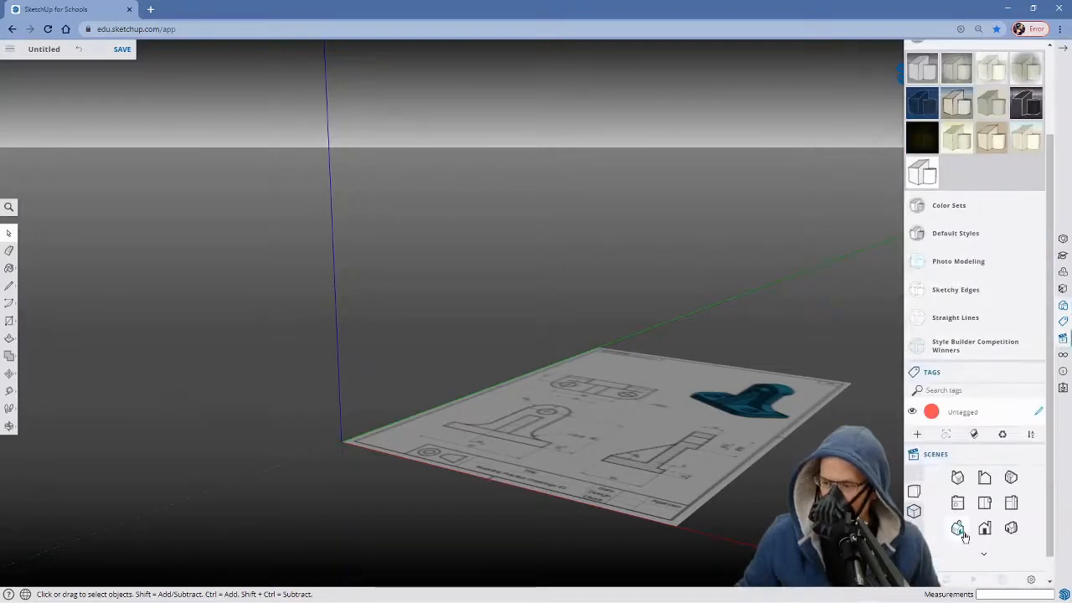
click(984, 503)
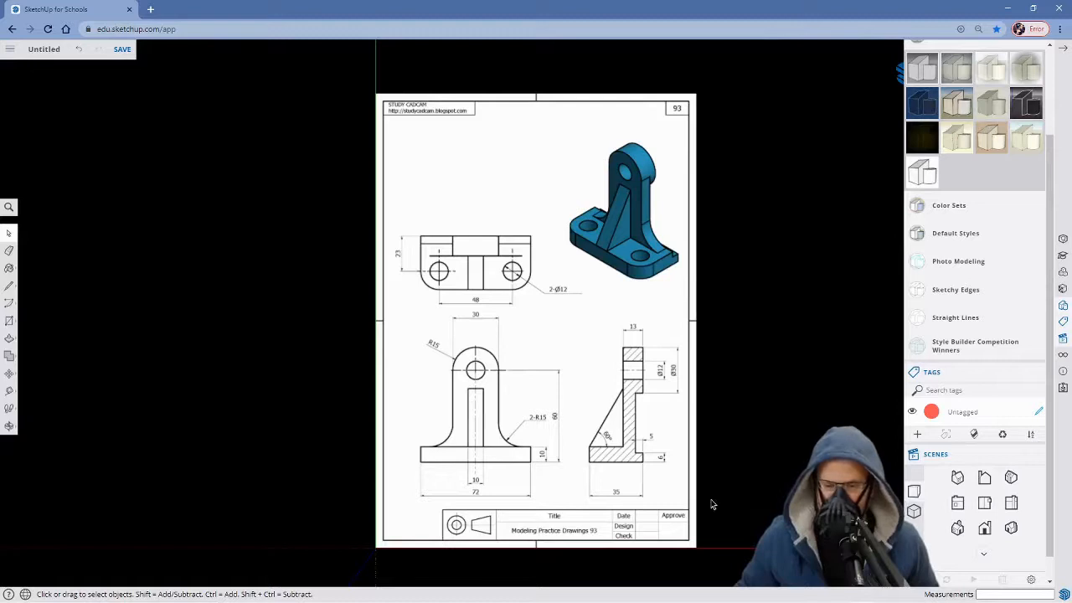
Resize the whole model by measuring the front view's 72 dimension line end to end and setting that length to 72 mm.
click(8, 391)
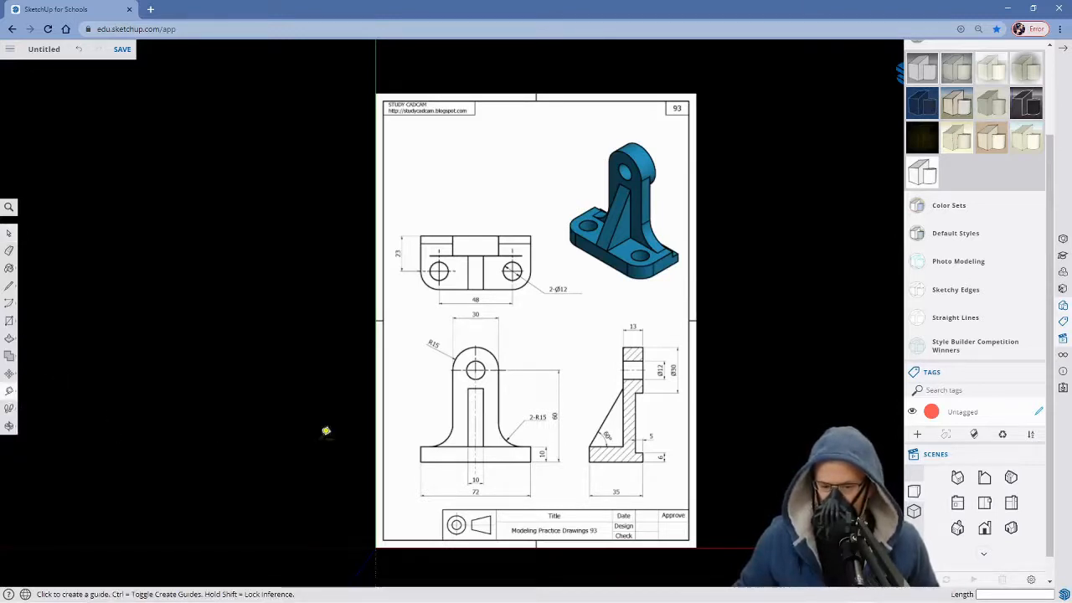
scroll(502, 489, up, 3)
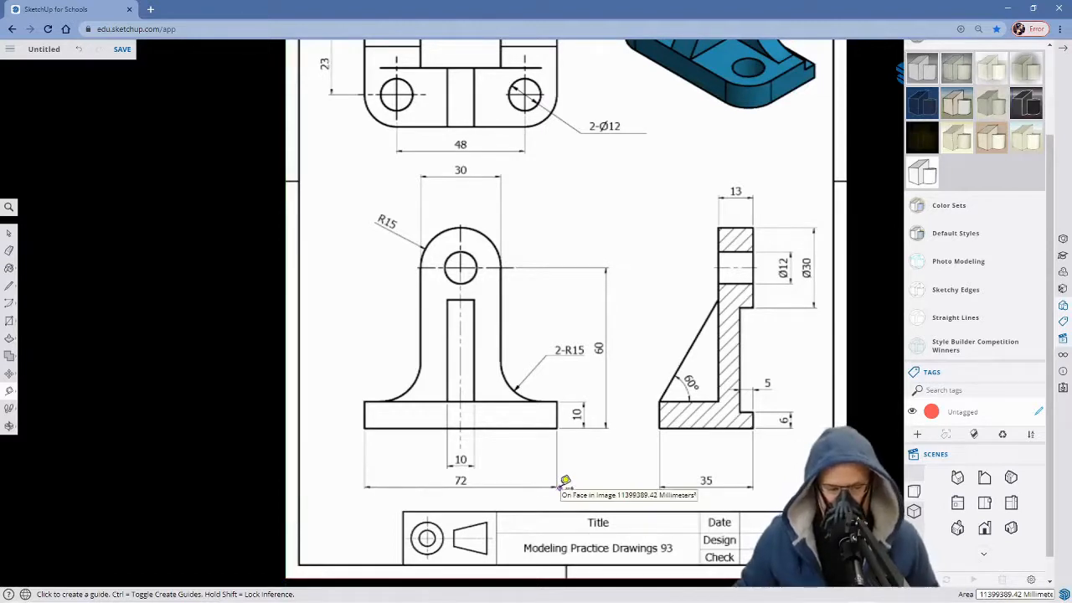
click(366, 486)
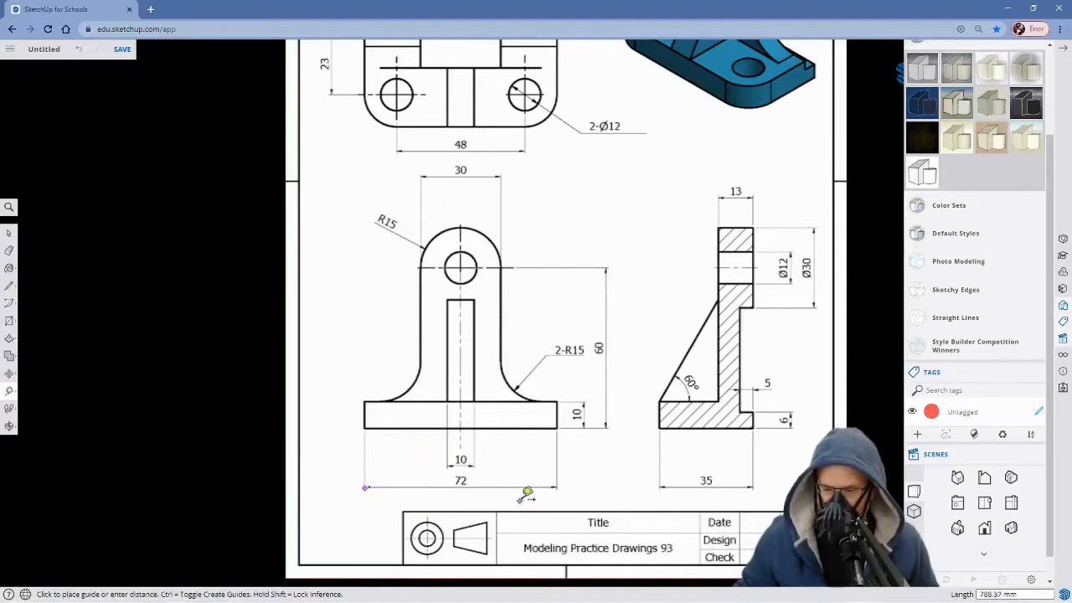
click(562, 480)
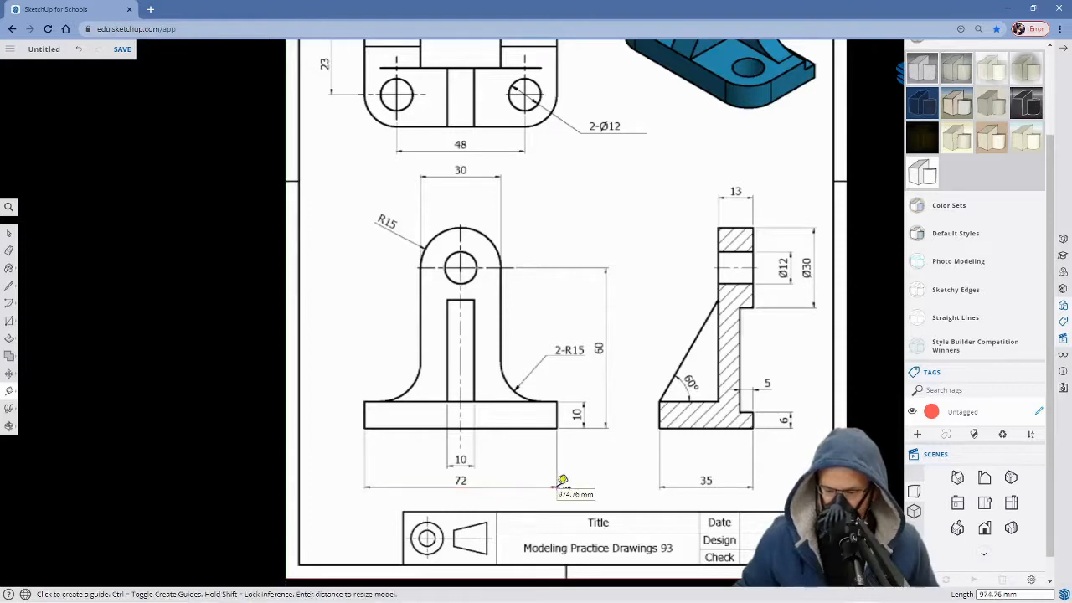
text(7)
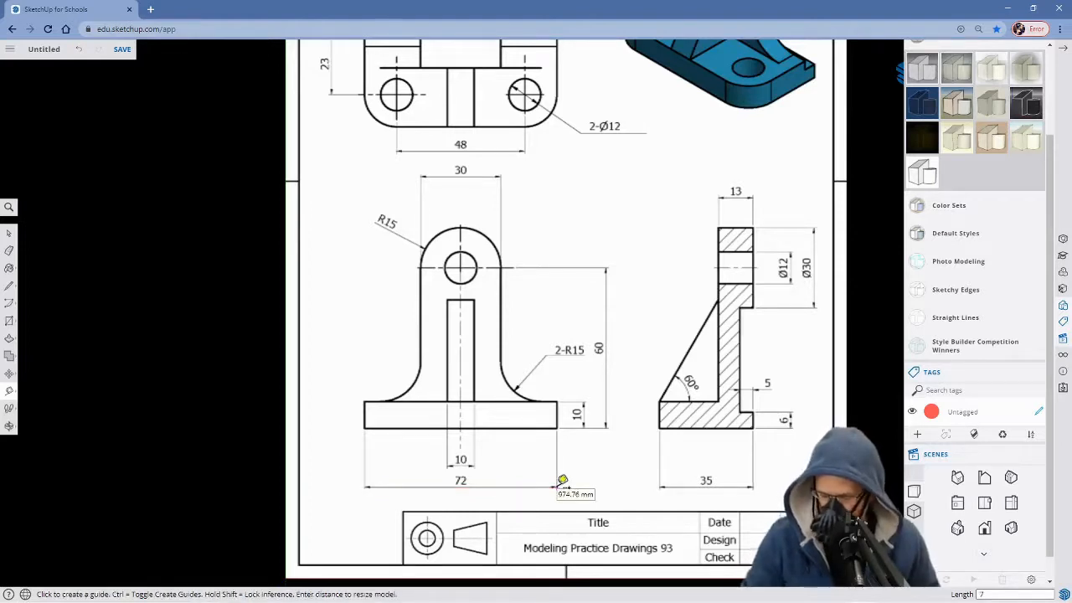
text(2)
key(Return)
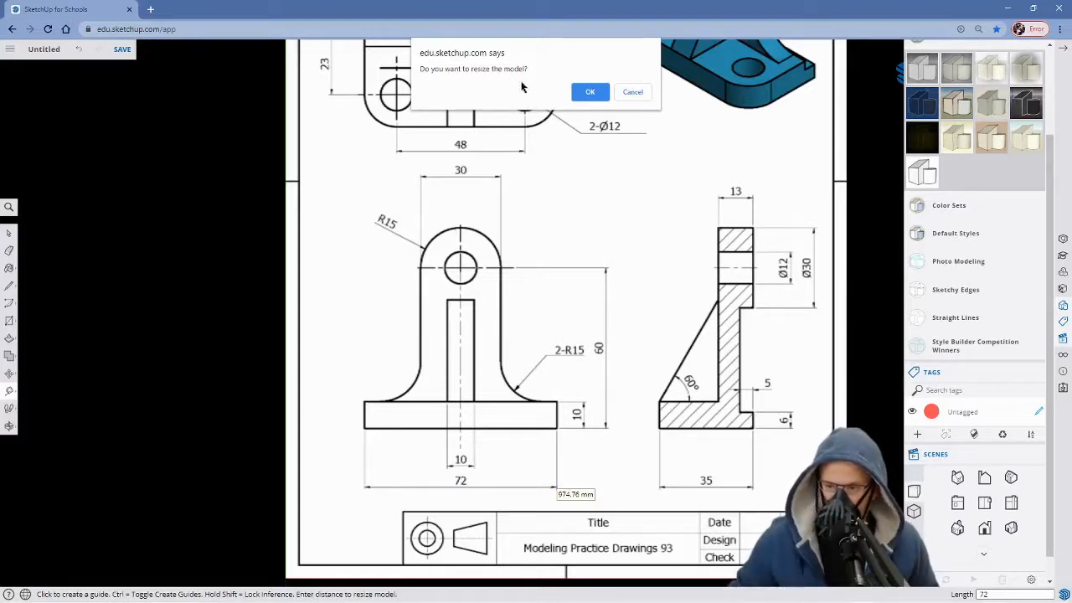
click(590, 93)
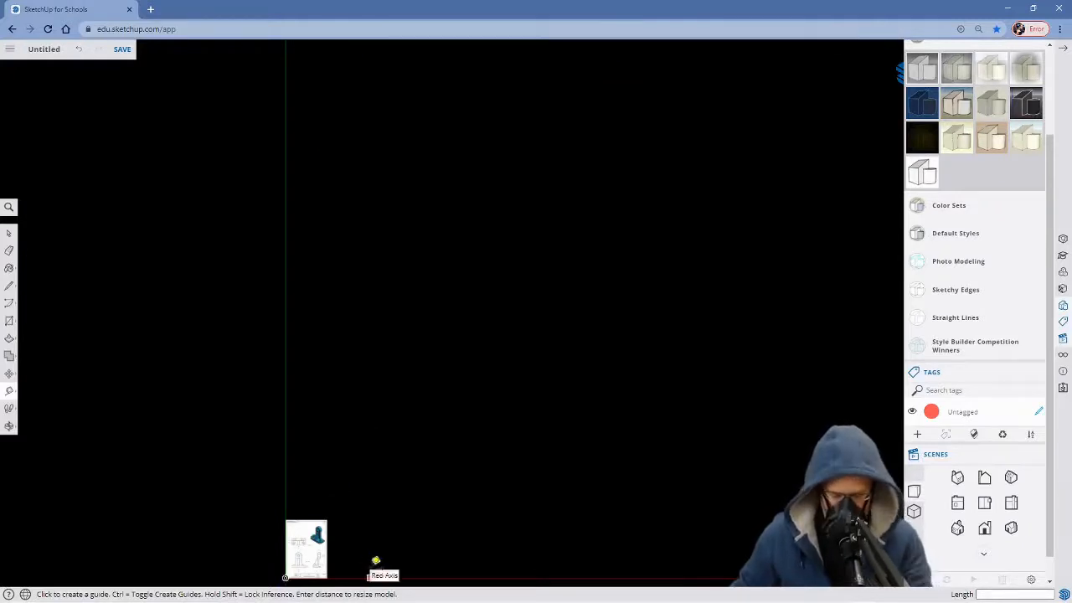
Explode the bracket drawing image so that it becomes an editable textured face.
key(h)
mouse_move(364, 560)
mouse_down()
mouse_move(505, 428)
mouse_move(480, 449)
mouse_move(528, 497)
mouse_up()
scroll(480, 450, up, 5)
scroll(529, 498, up, 3)
drag(474, 473, 533, 514)
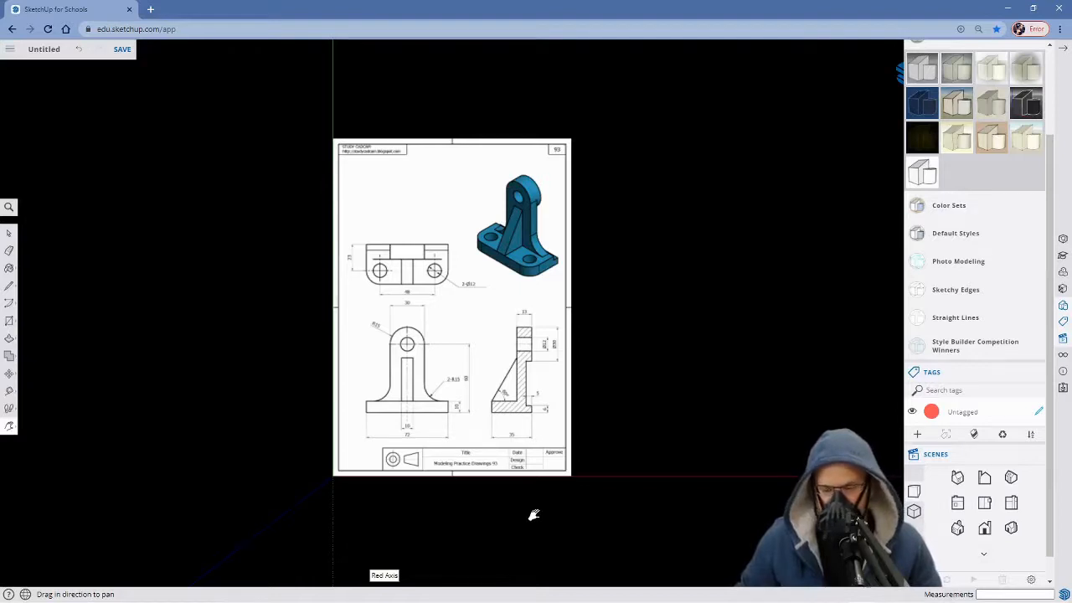
drag(503, 502, 531, 539)
scroll(584, 531, up, 3)
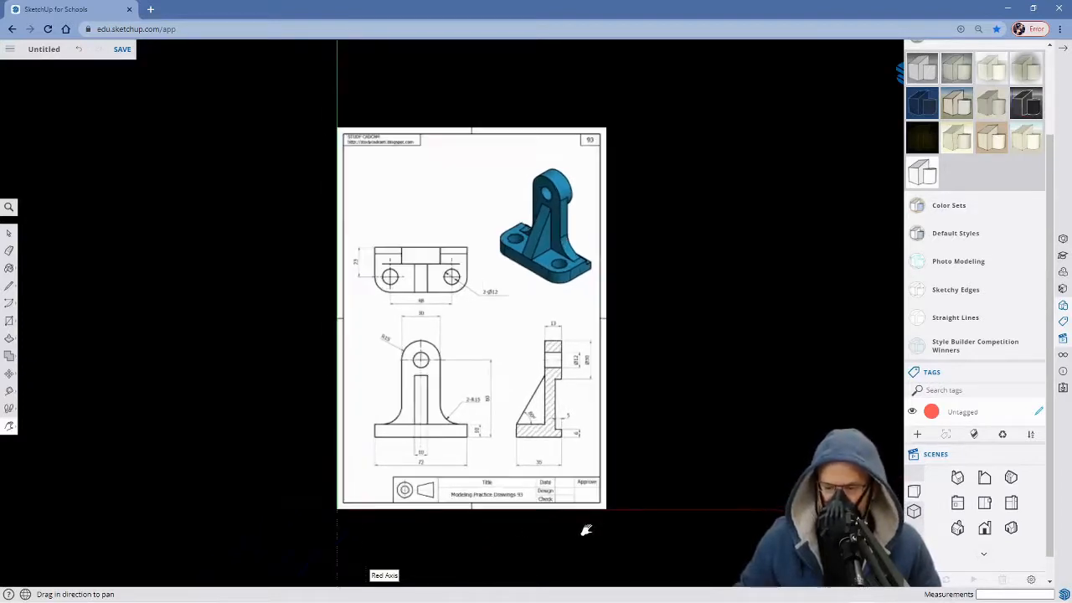
drag(465, 433, 506, 481)
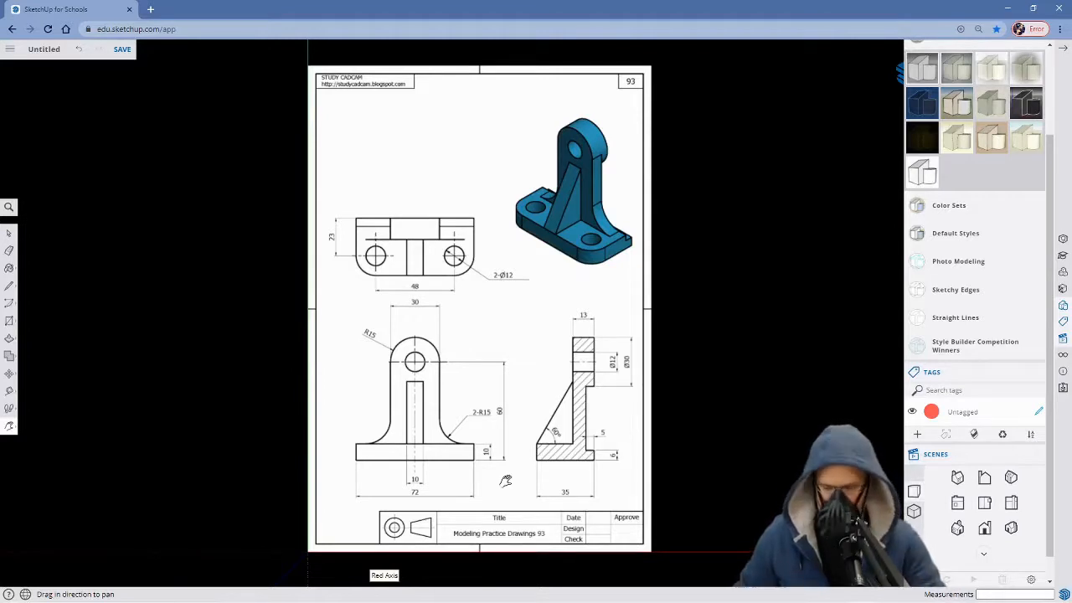
key(space)
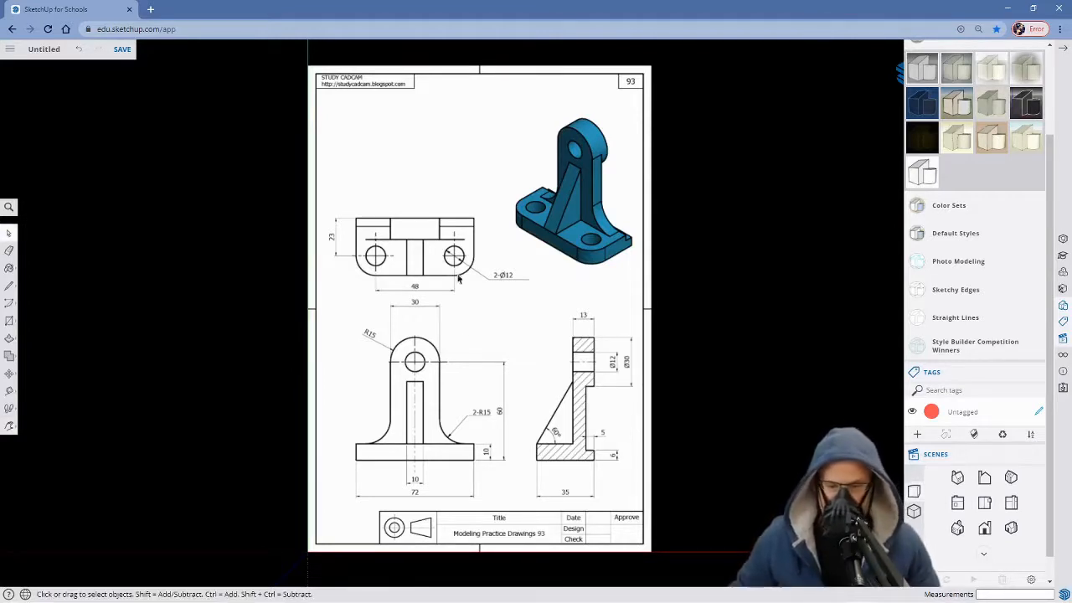
right_click(440, 208)
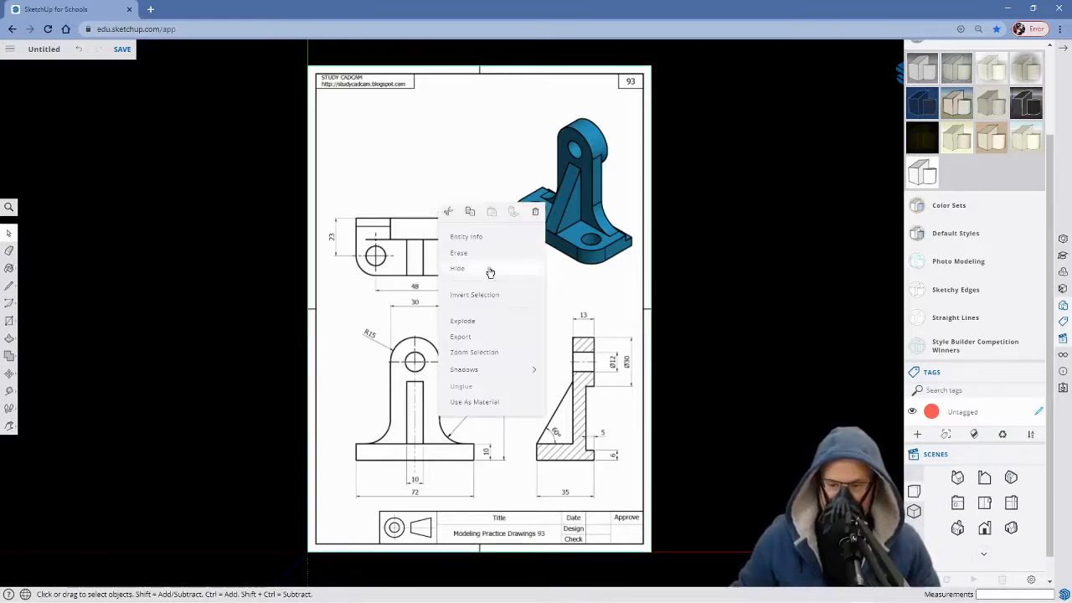
click(465, 321)
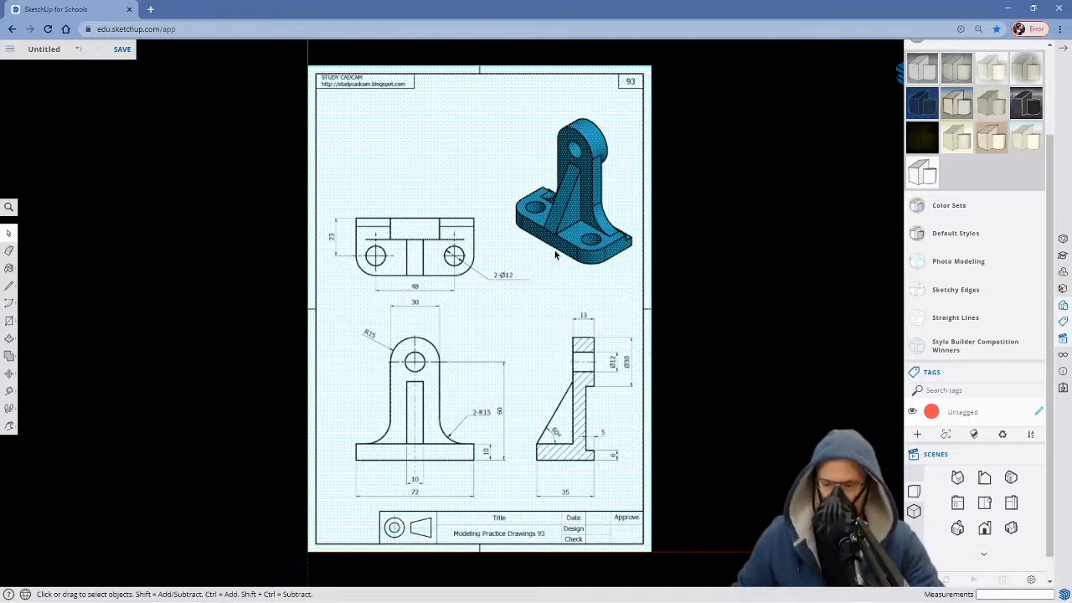
Draw a rectangle about 102 by 86 mm around the blue isometric picture of the bracket.
key(r)
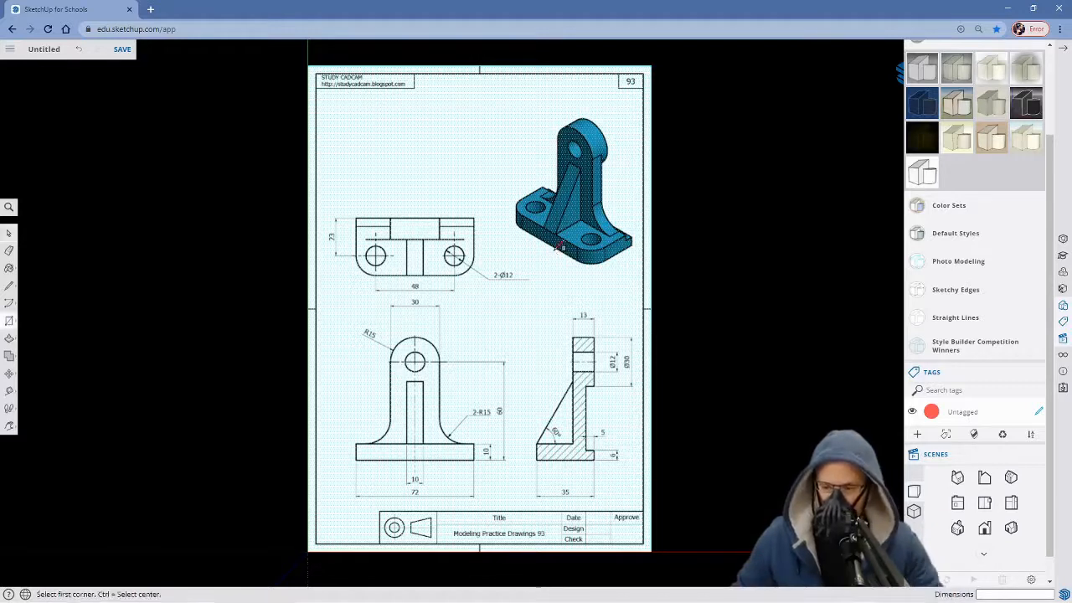
click(504, 109)
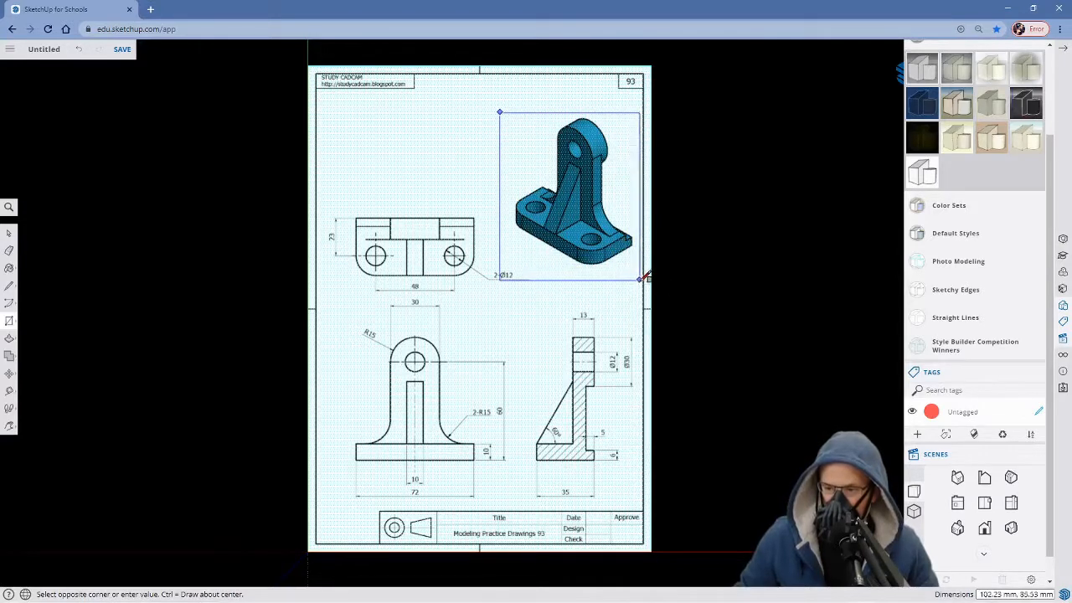
click(644, 278)
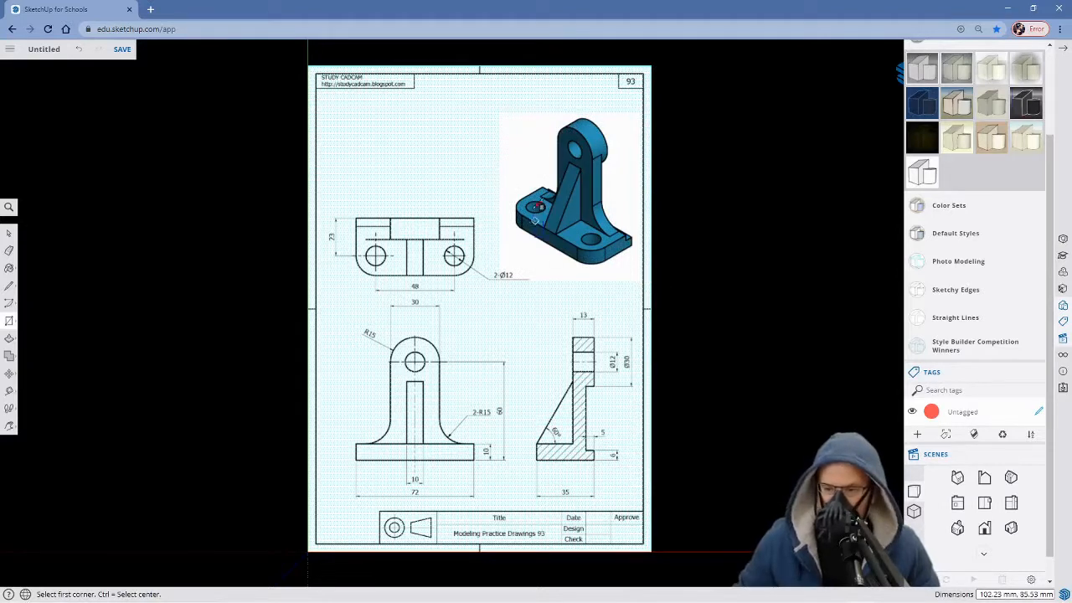
Make a group from the rectangular face that contains the isometric picture.
key(space)
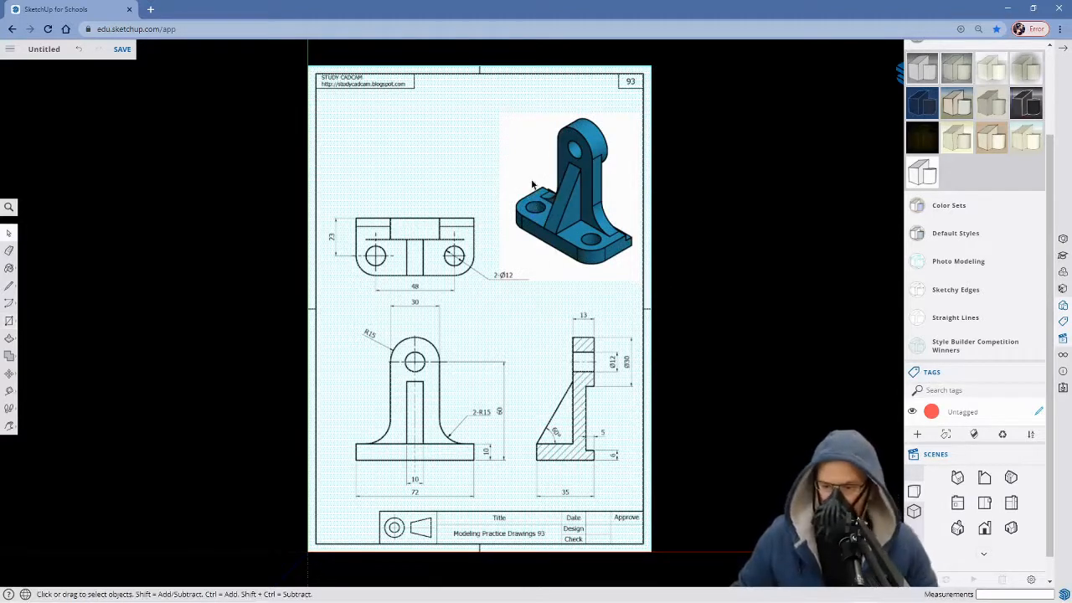
click(532, 185)
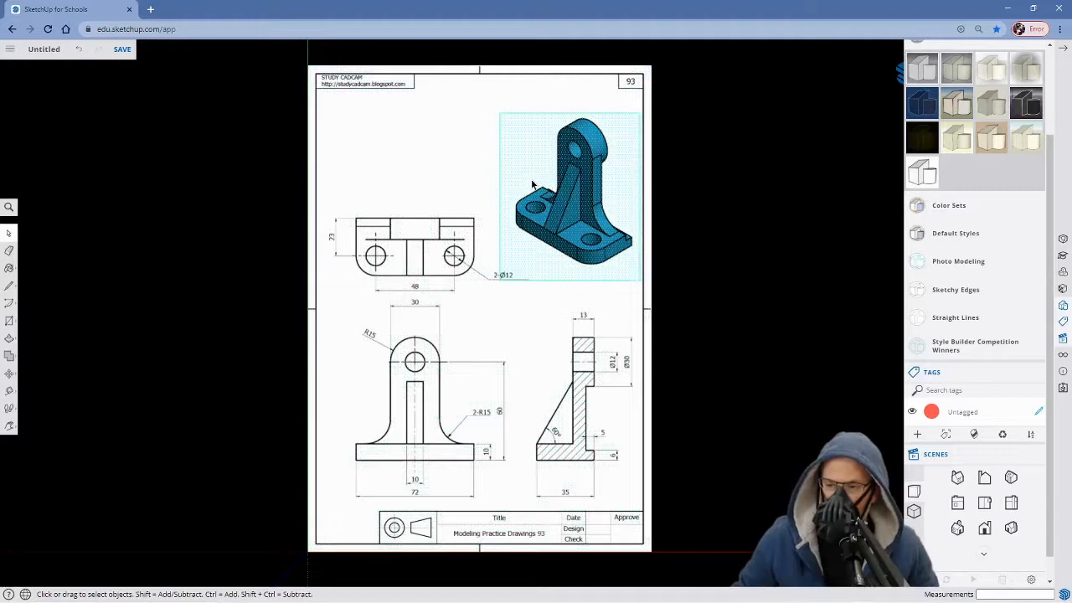
right_click(531, 185)
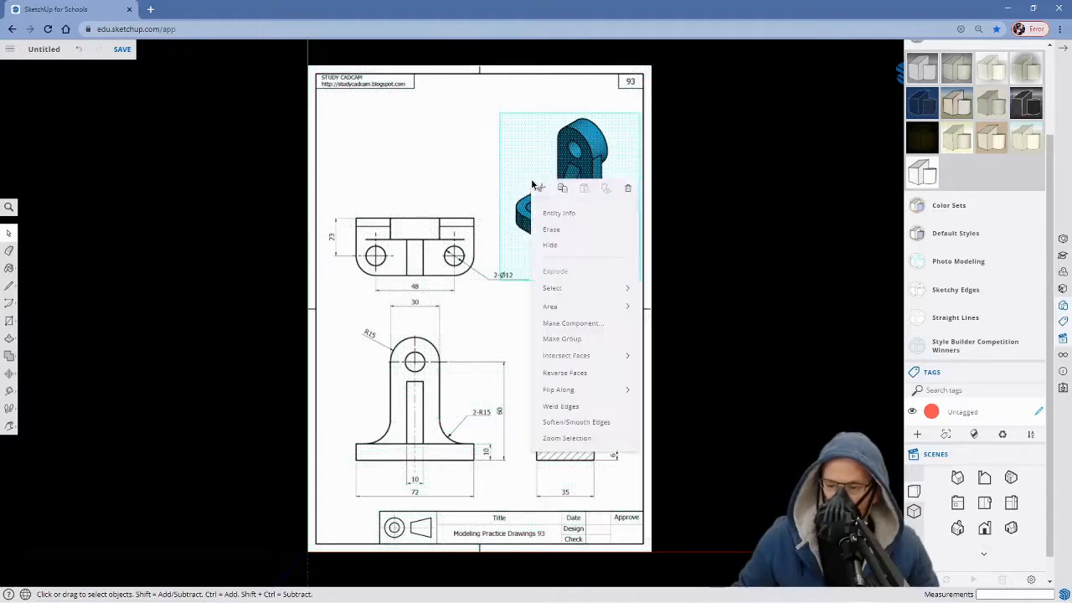
click(565, 340)
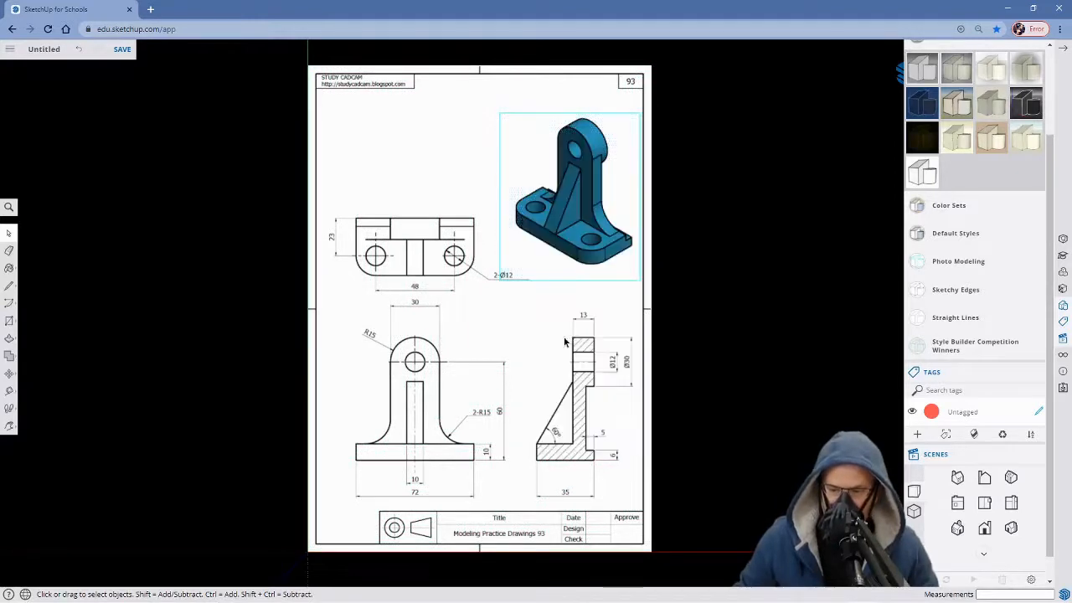
Copy the isometric picture group by its lower-left corner to the origin at the drawing sheet's corner.
key(m)
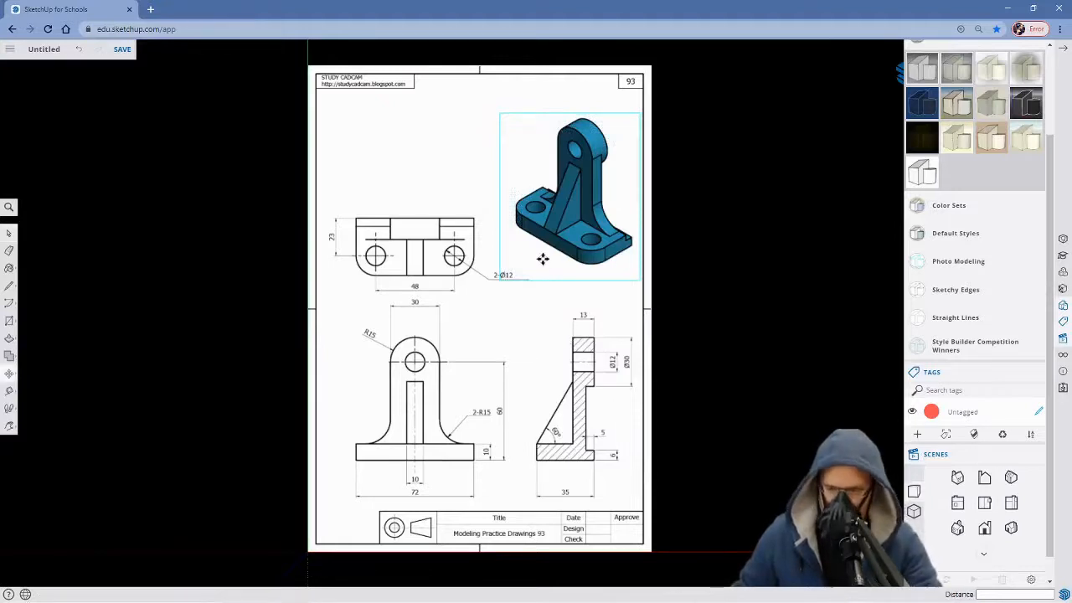
key(ctrl)
click(499, 278)
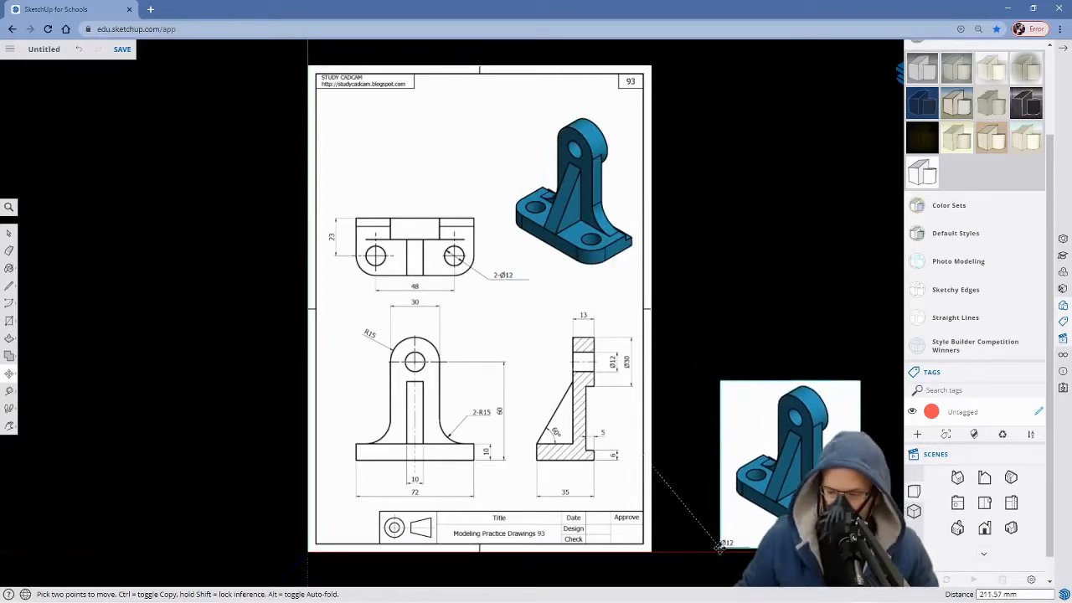
click(306, 551)
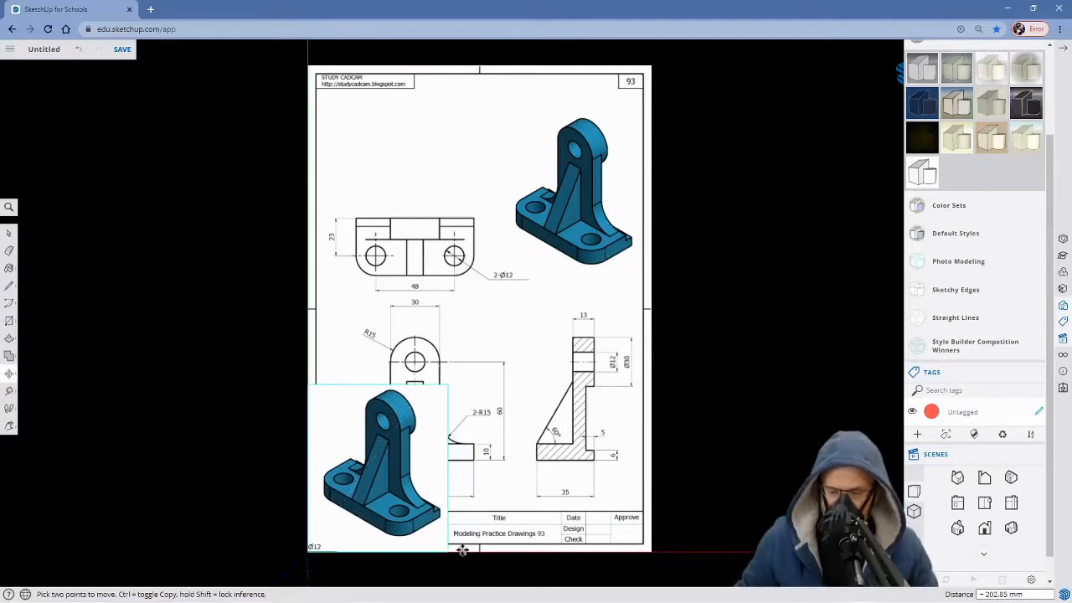
Move the isometric picture group about 255 mm along the red axis, clear of the drawing sheet.
click(448, 551)
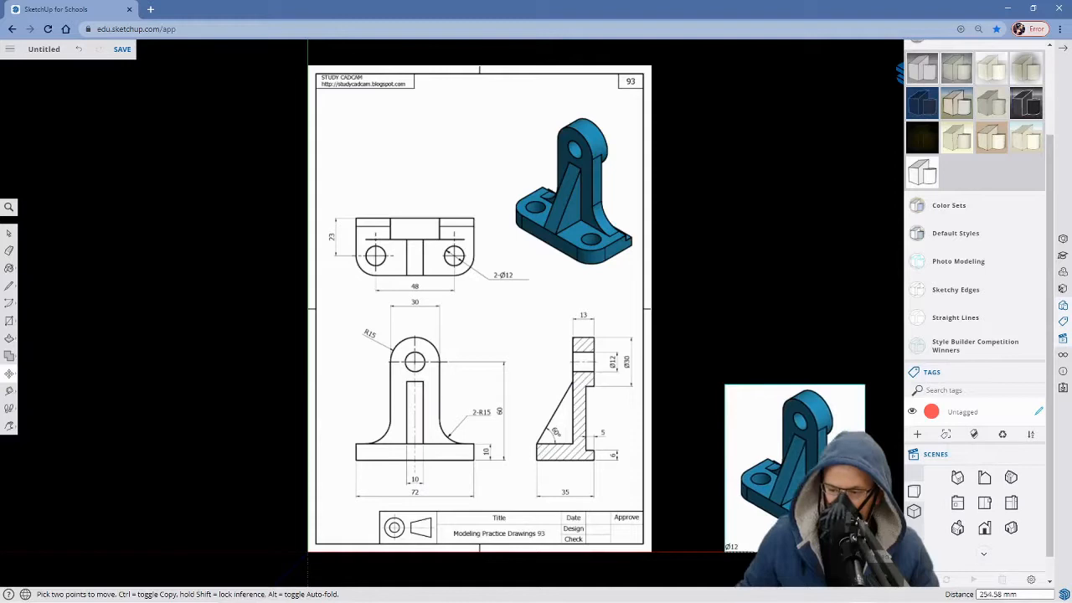
click(865, 551)
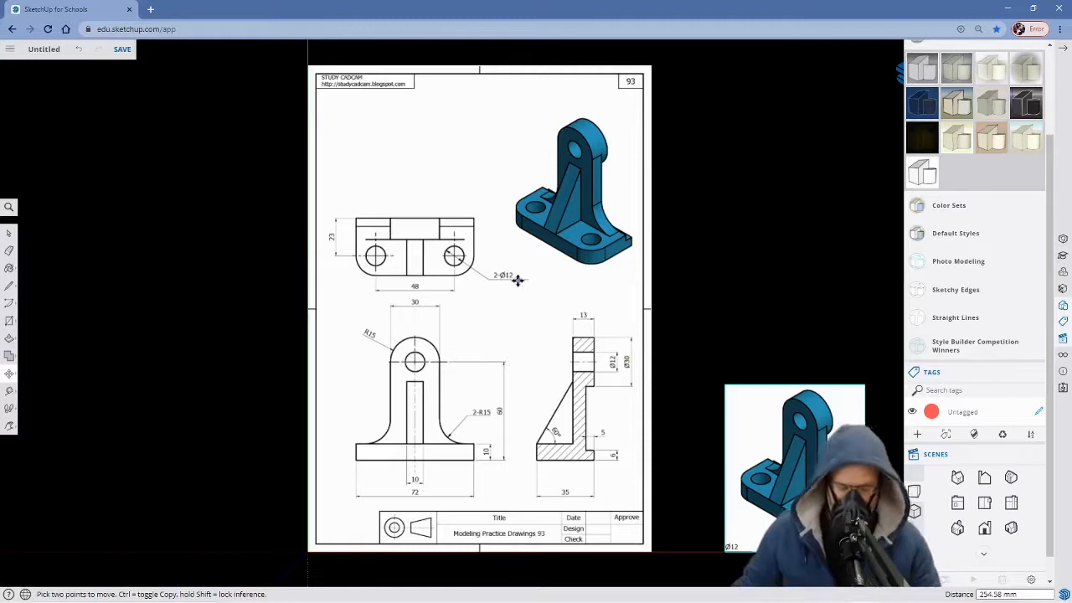
Draw a rectangle about 190 by 177 mm enclosing the top, front and side views on the drawing sheet.
key(r)
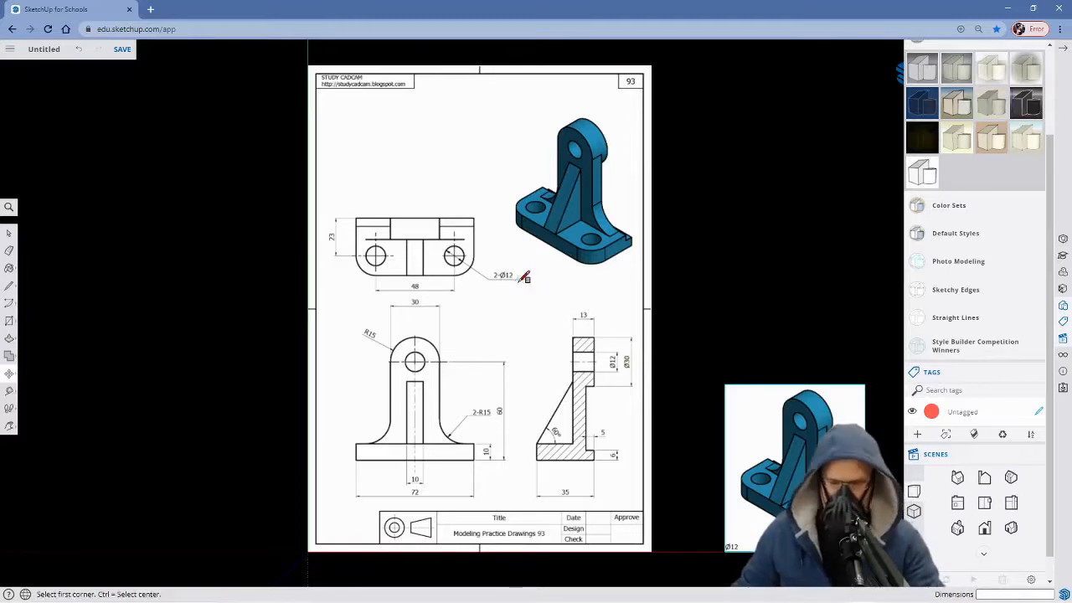
click(323, 210)
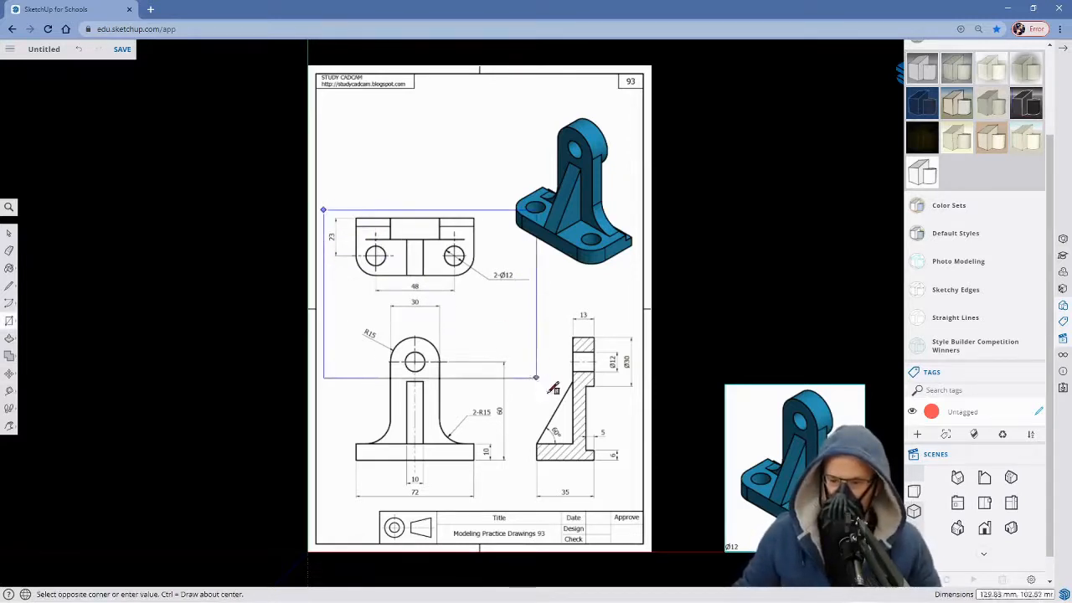
click(640, 499)
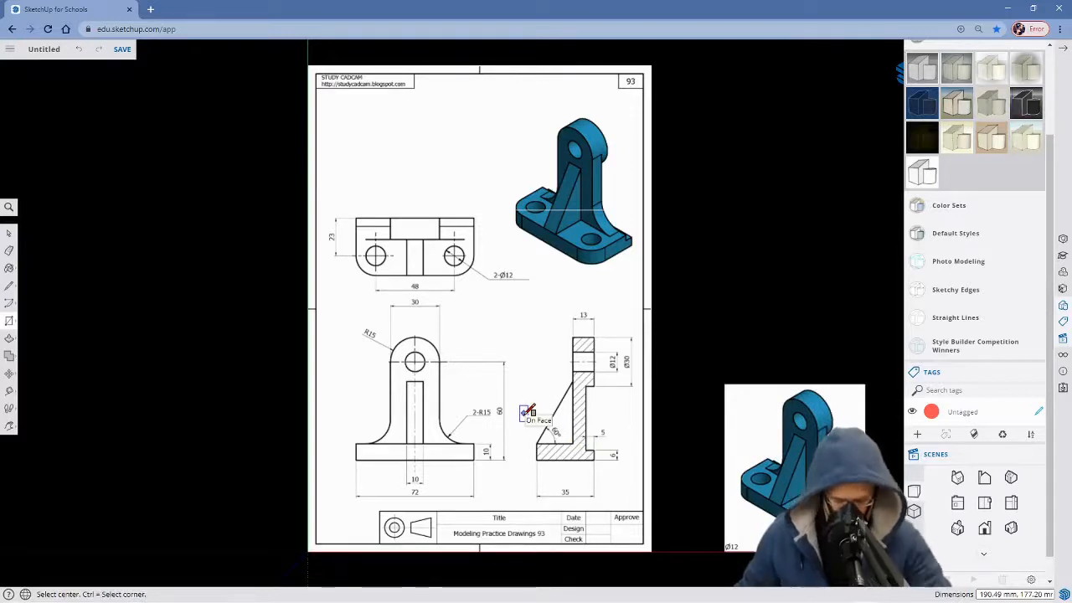
Delete the sheet face outside the new rectangle and erase the sheet's leftover outer border edges.
key(space)
click(472, 188)
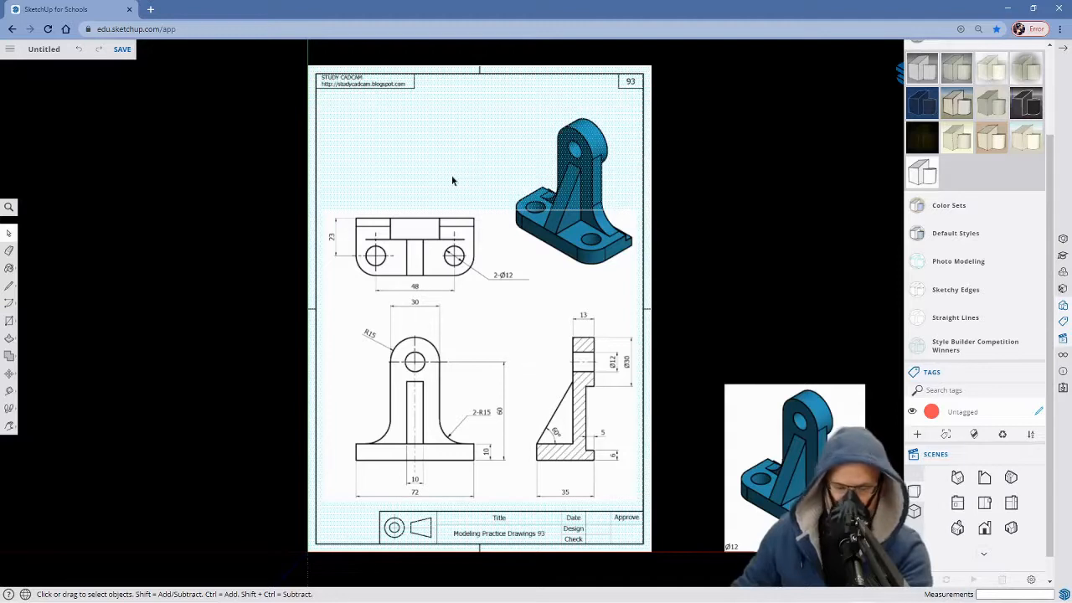
key(Delete)
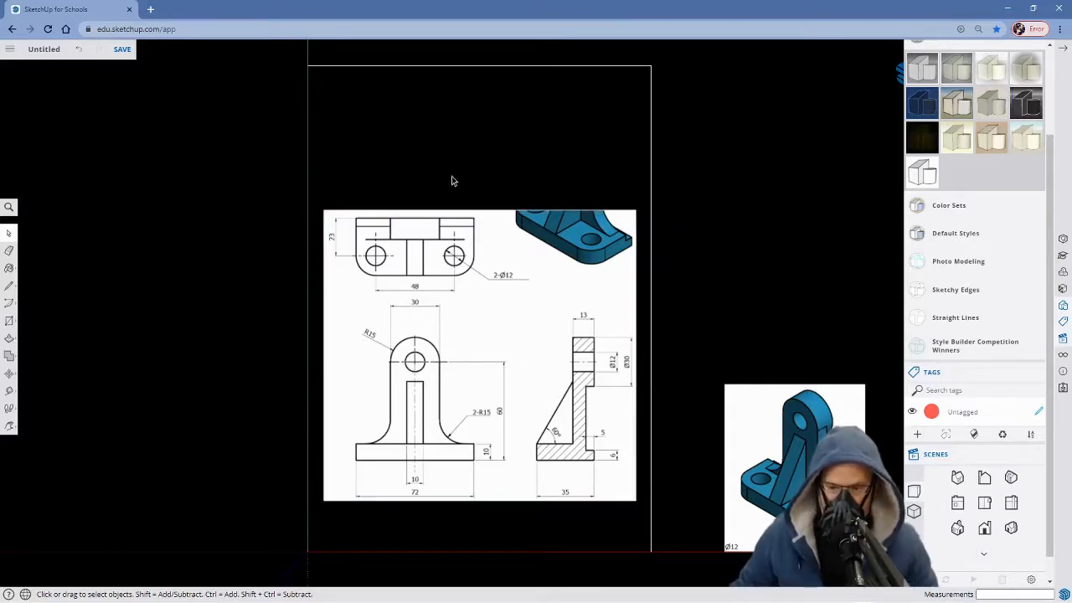
key(e)
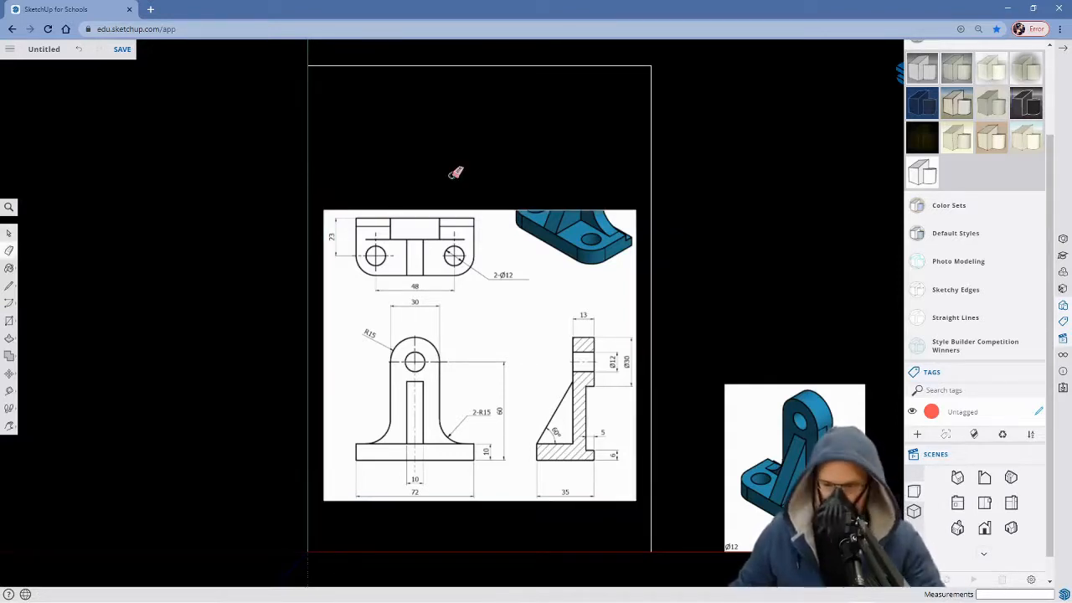
click(492, 65)
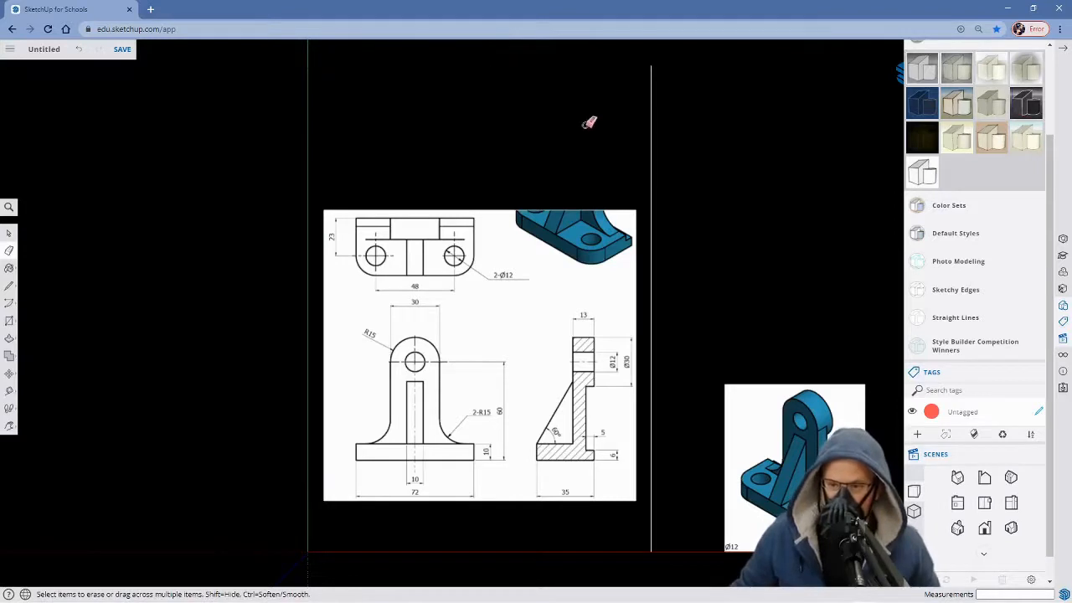
click(657, 139)
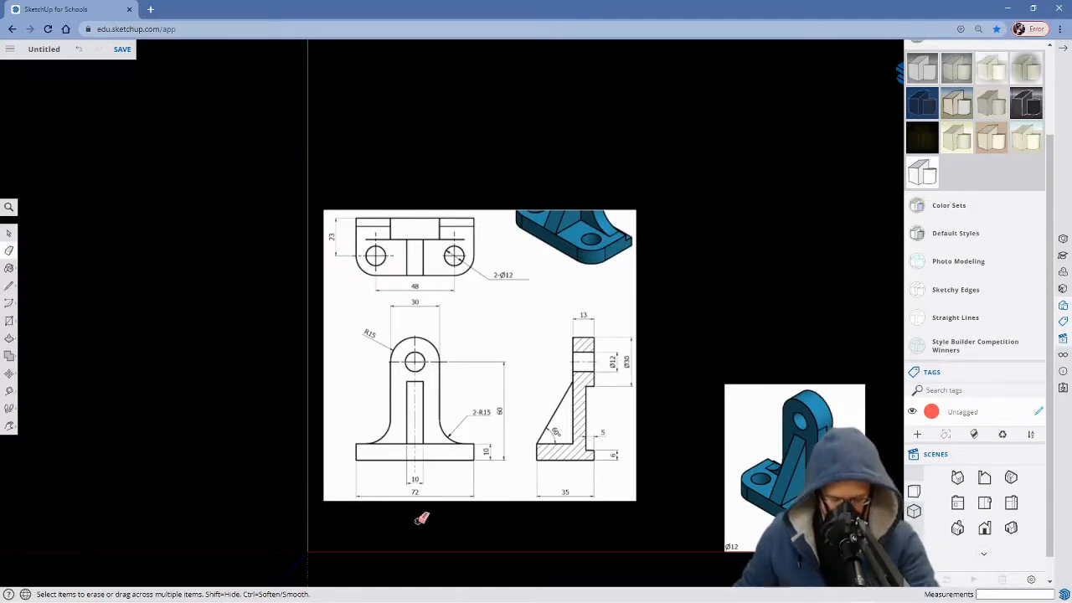
Divide the rectangle with a horizontal line about 190 mm long below the top view and a vertical line about 177 mm long beside the front view.
key(l)
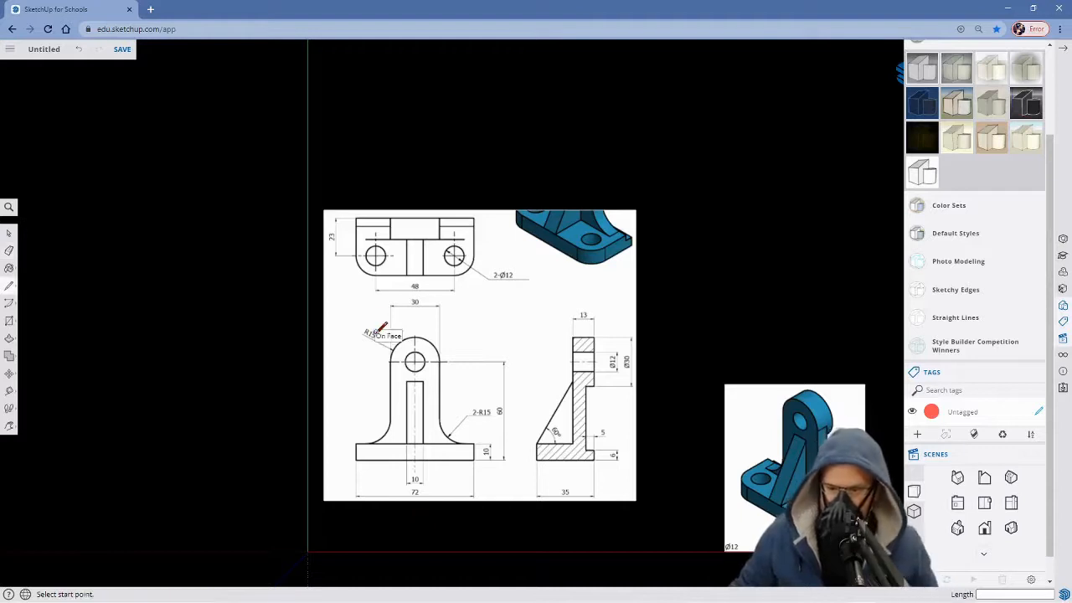
click(323, 297)
click(639, 295)
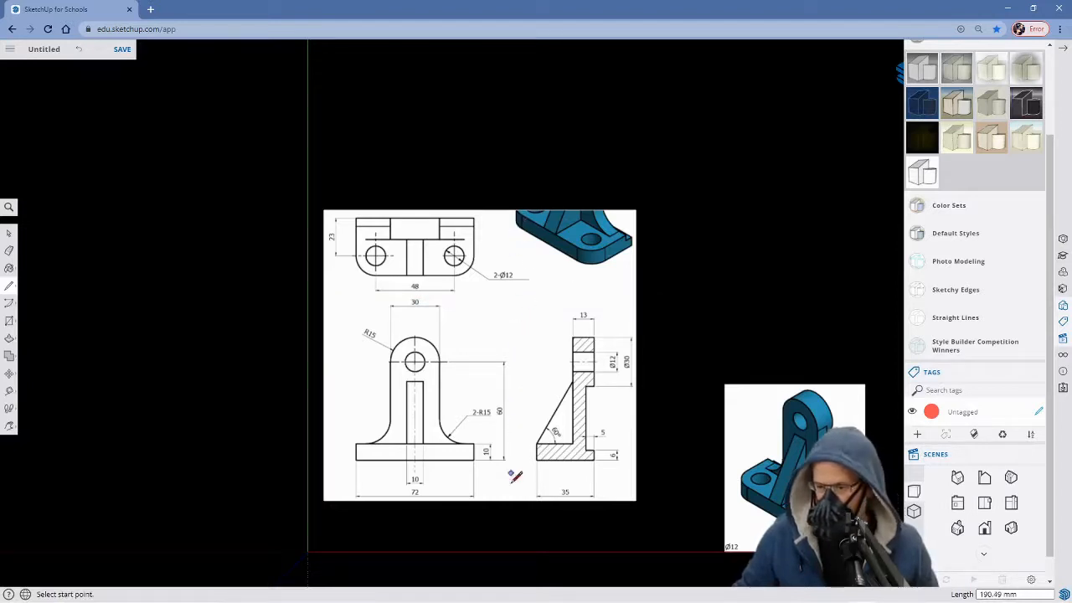
click(516, 500)
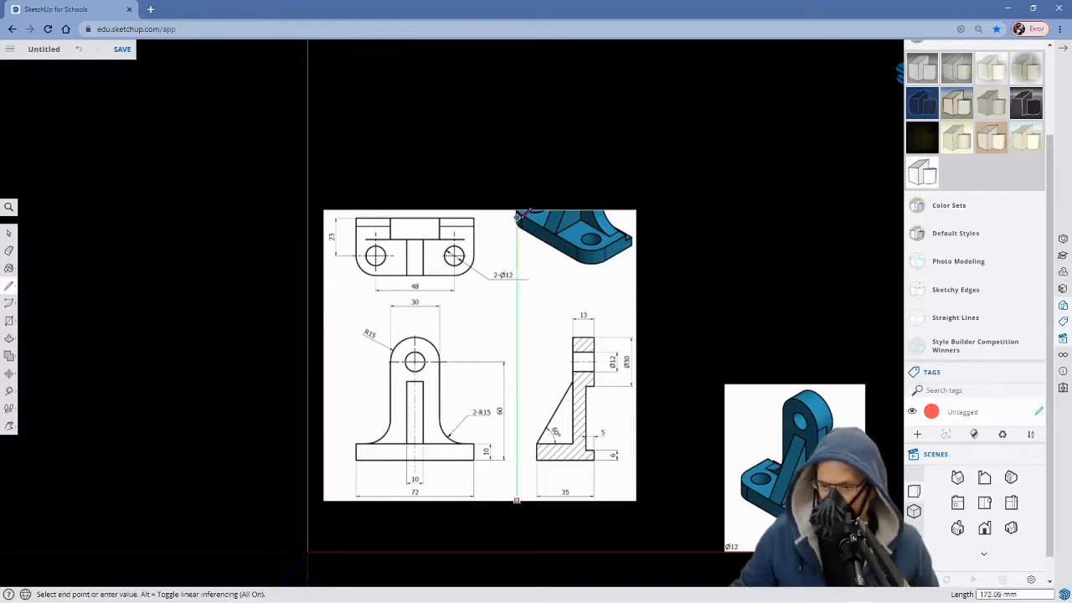
key(Escape)
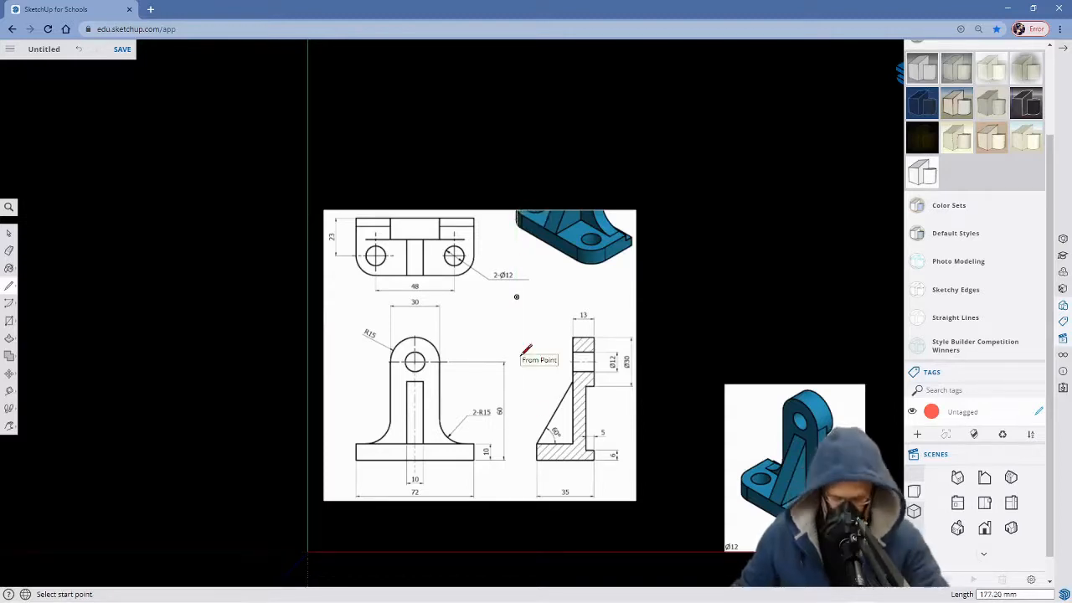
Delete the corner face holding the cut-off isometric picture and erase its two outer edges.
key(space)
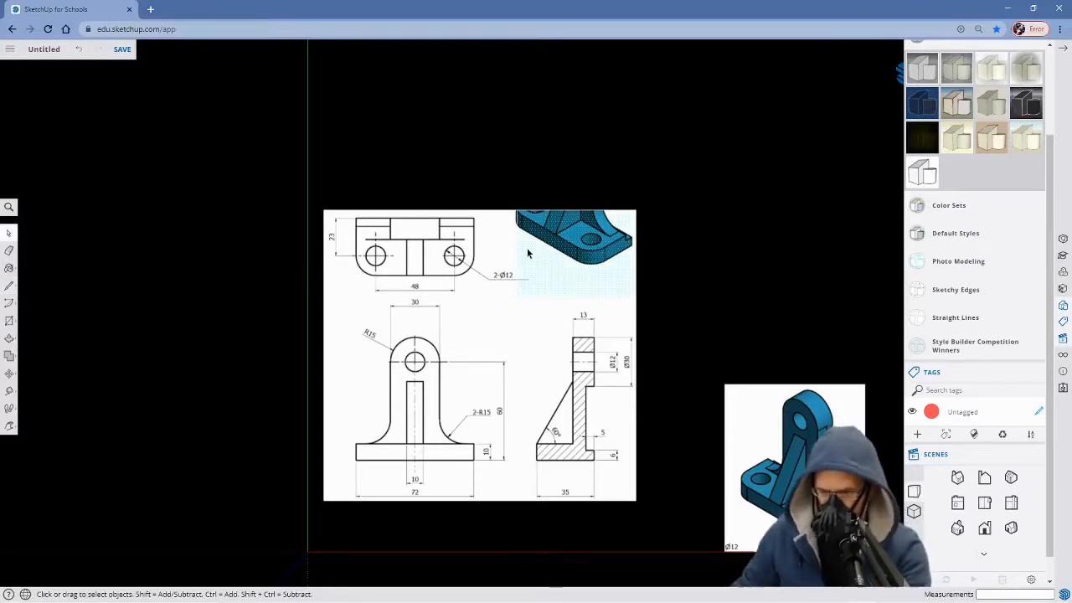
key(Delete)
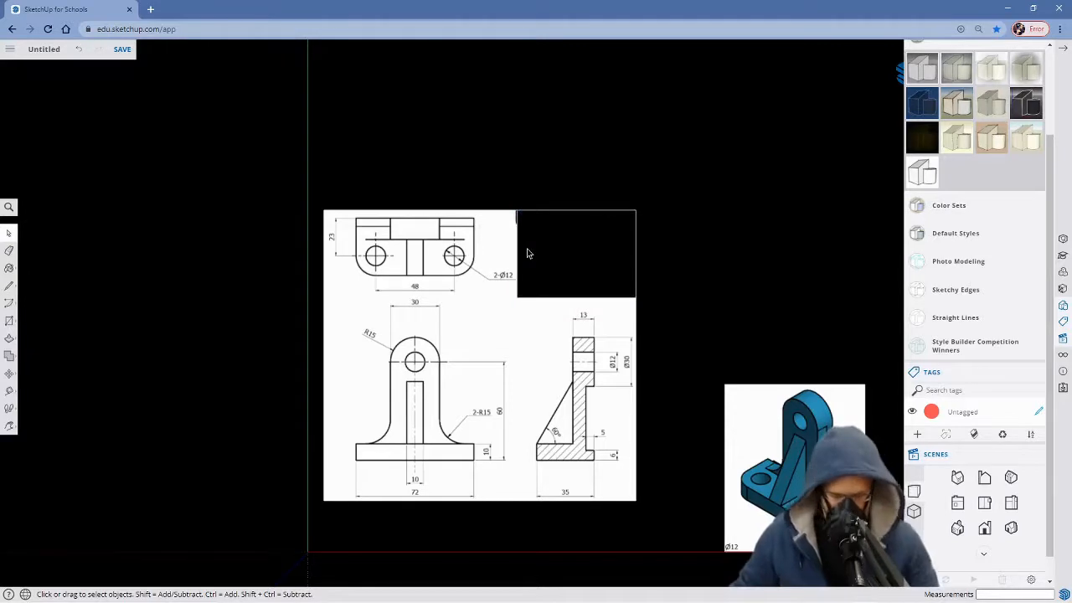
key(e)
click(574, 210)
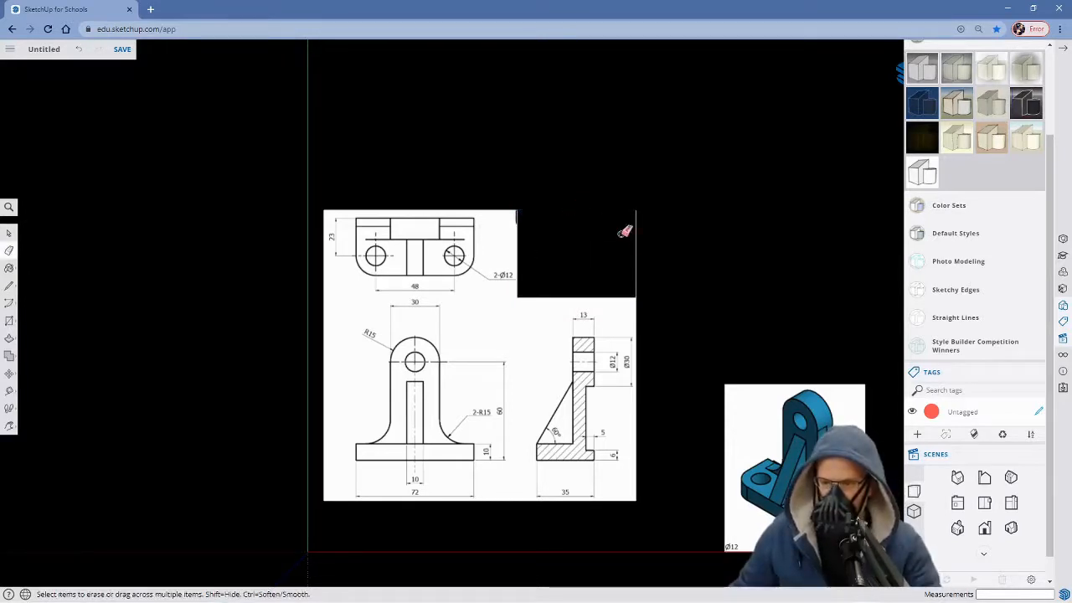
click(636, 242)
Make a group from the front view's face together with its edges.
key(space)
click(461, 415)
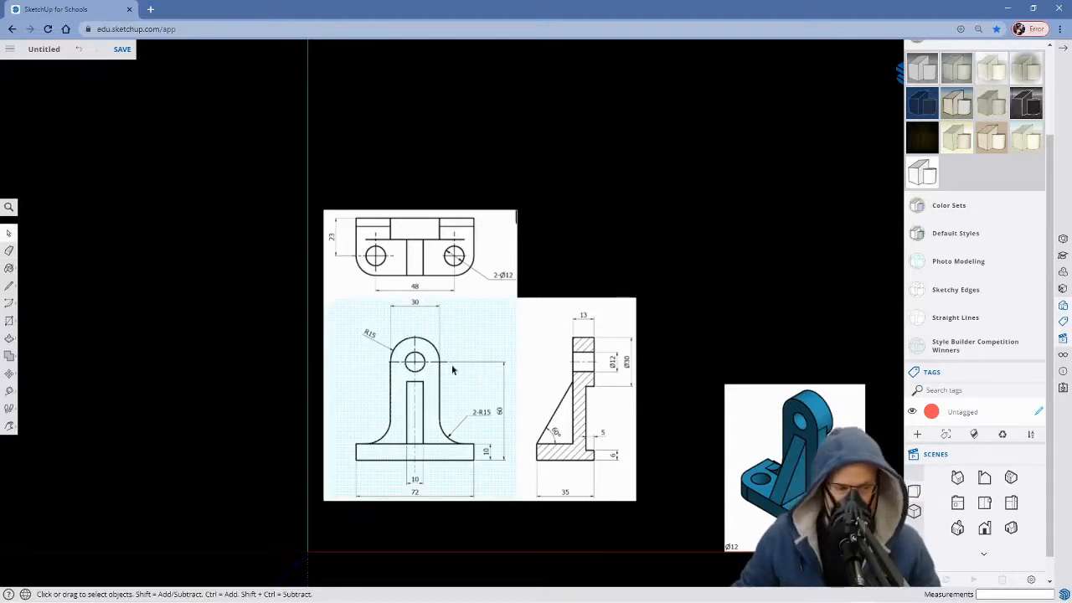
double_click(437, 392)
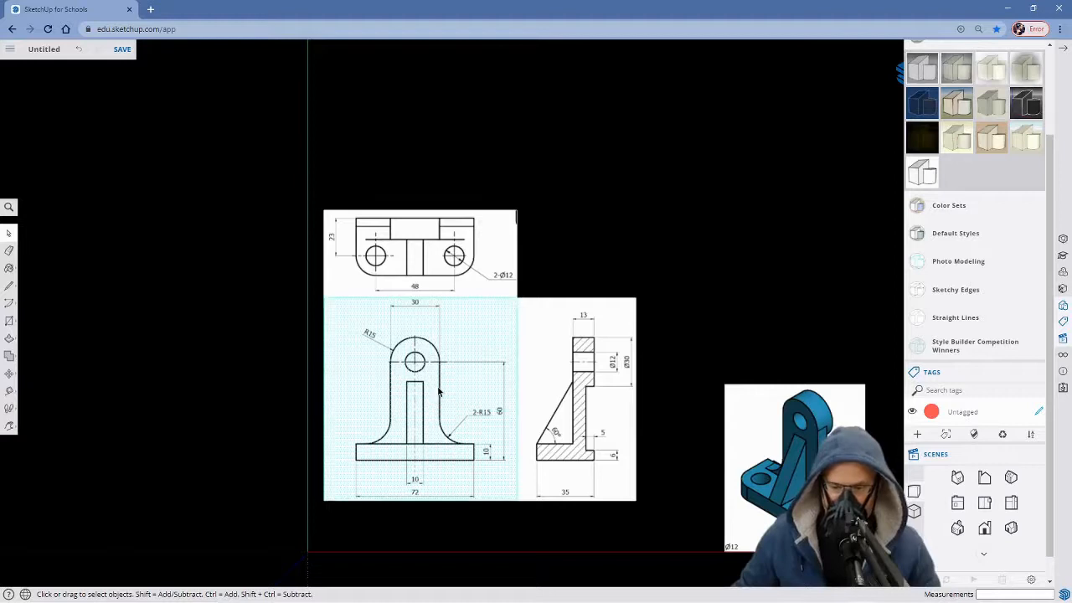
right_click(438, 391)
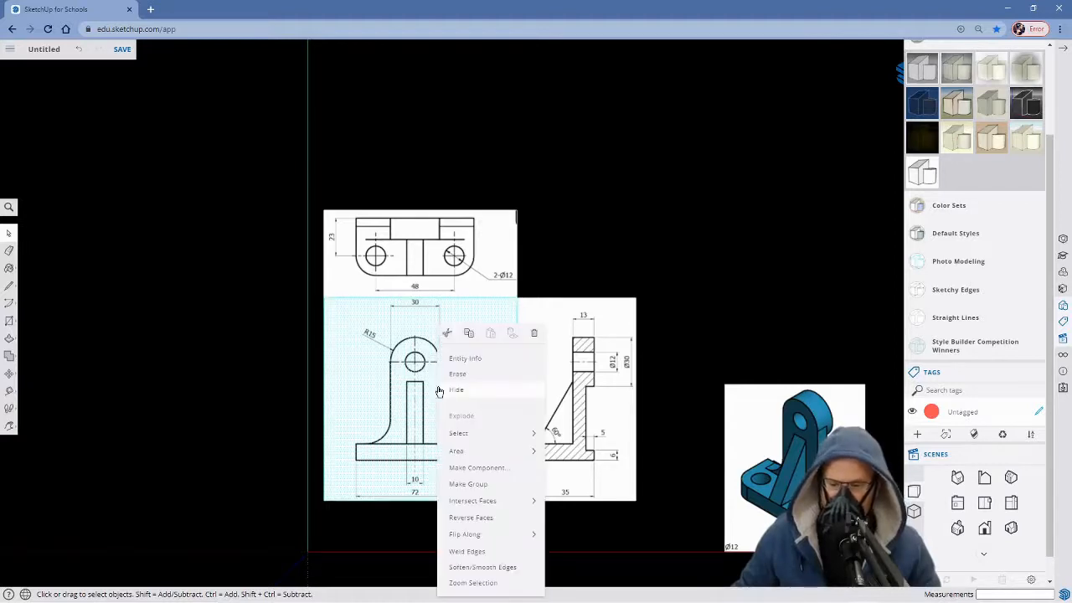
click(476, 485)
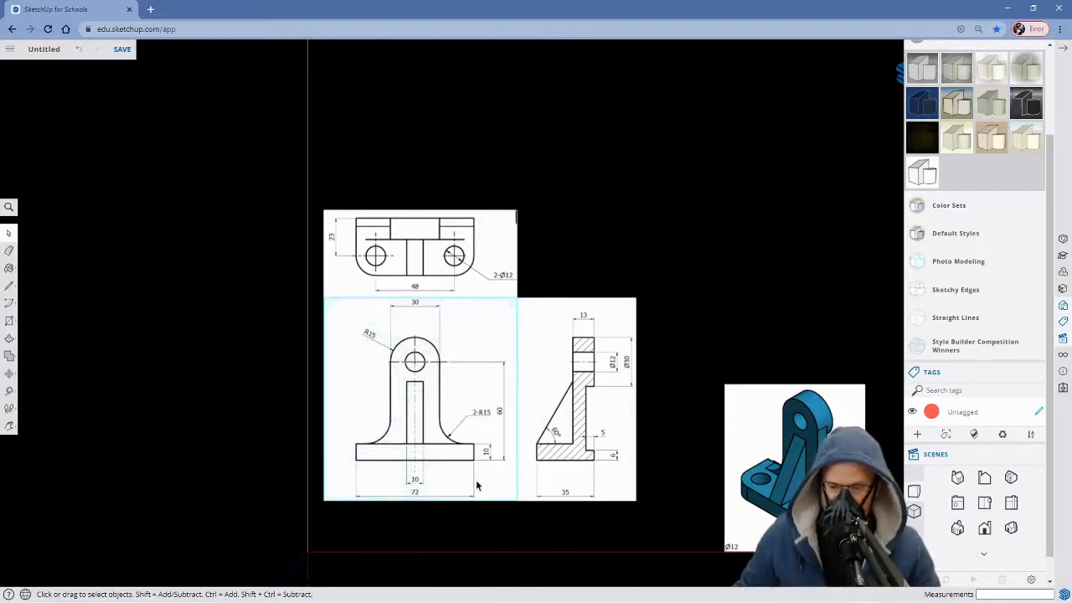
Make one group from the top view's face and another from the side view's face.
click(434, 265)
right_click(434, 265)
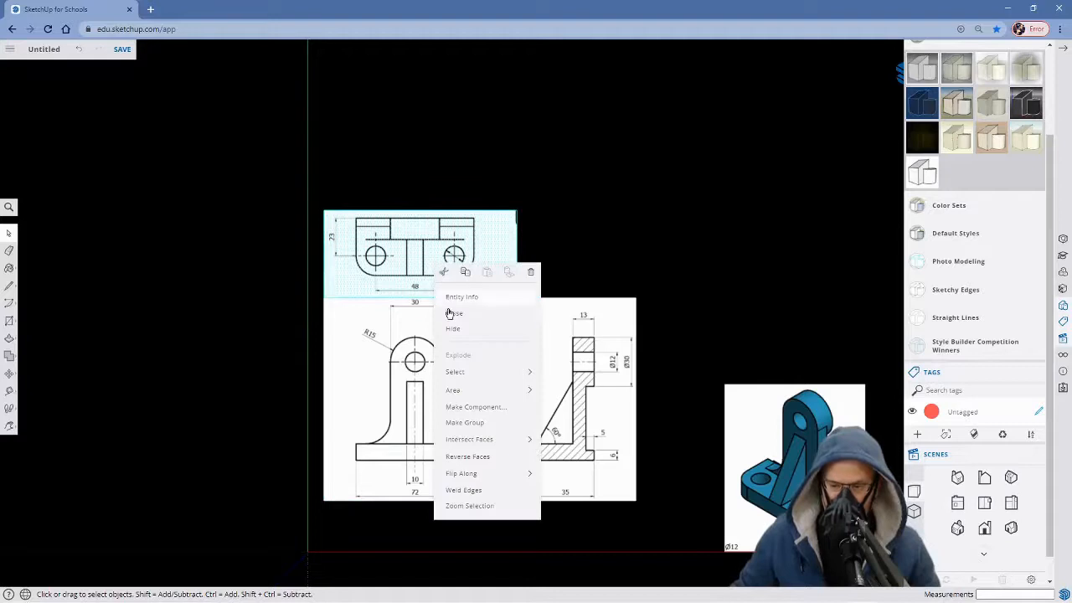
click(467, 423)
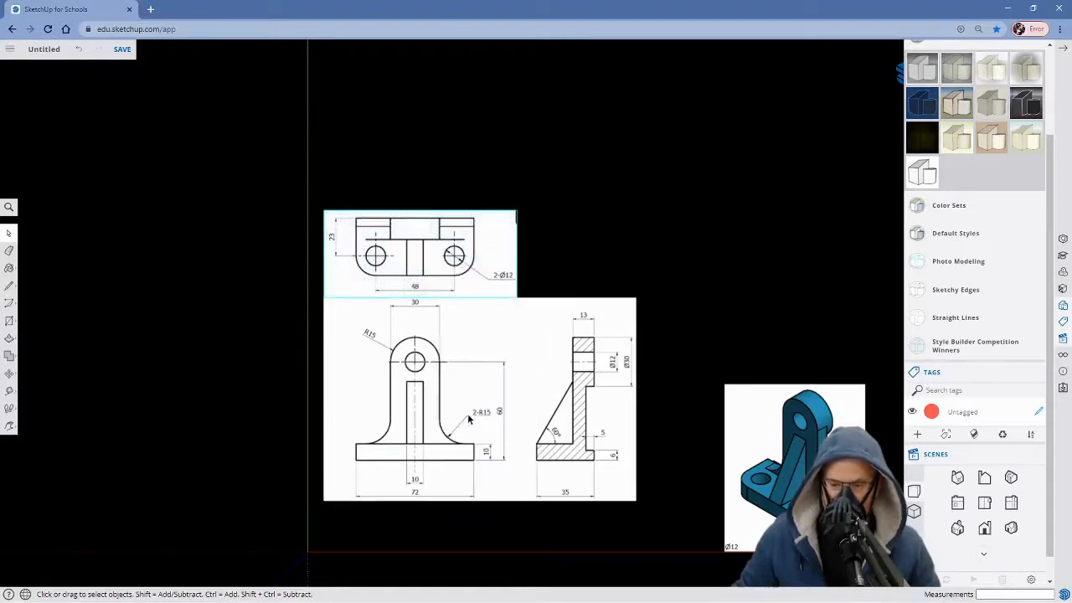
click(605, 435)
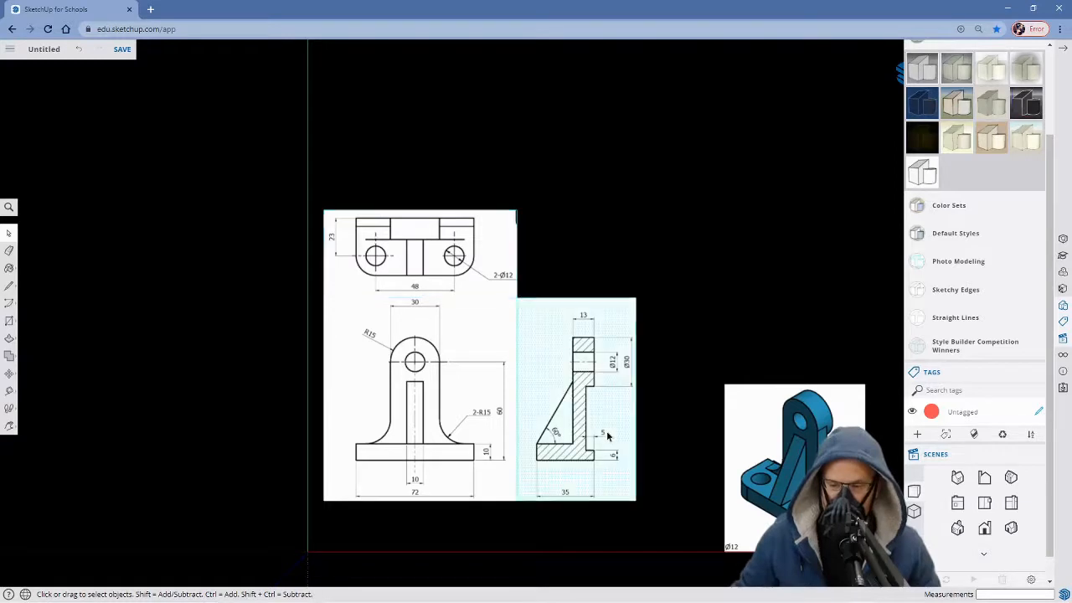
right_click(575, 385)
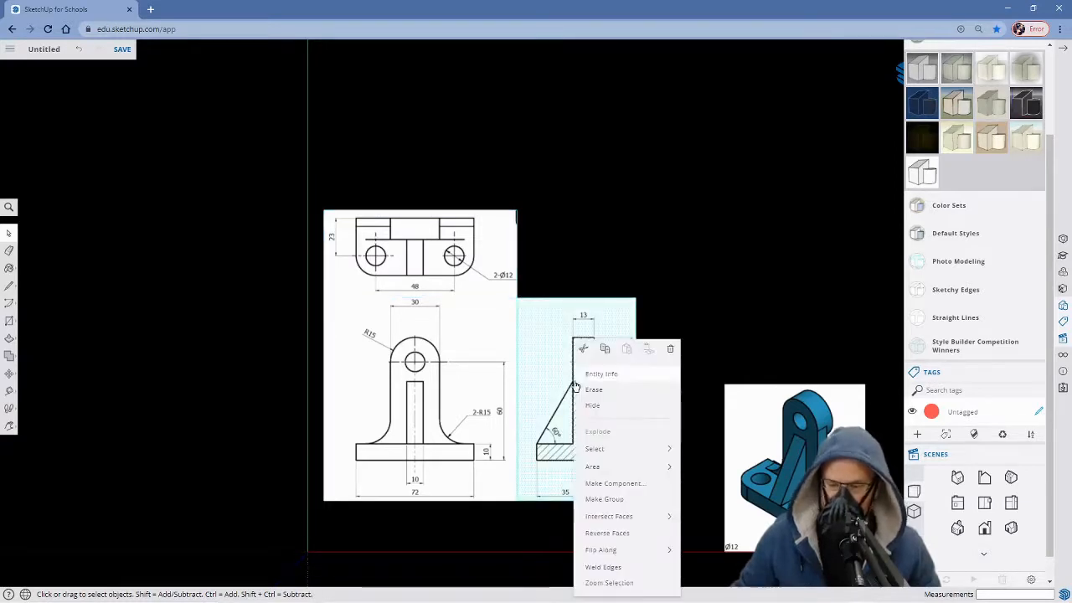
click(594, 499)
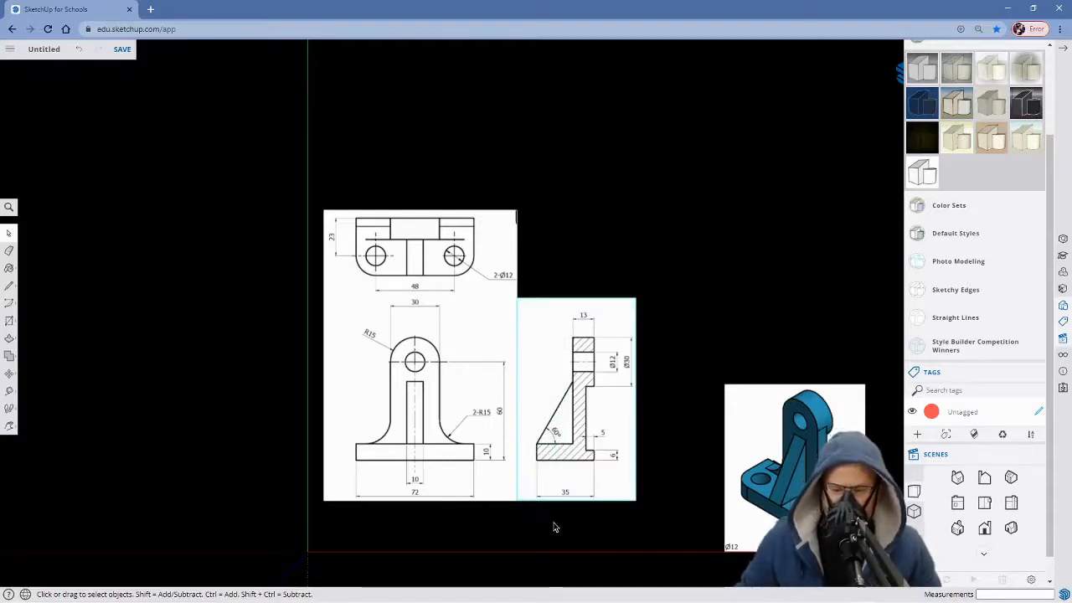
Move the top view group by its corner nearest the green axis, beside the front view, to the origin.
middle_drag(631, 517, 264, 326)
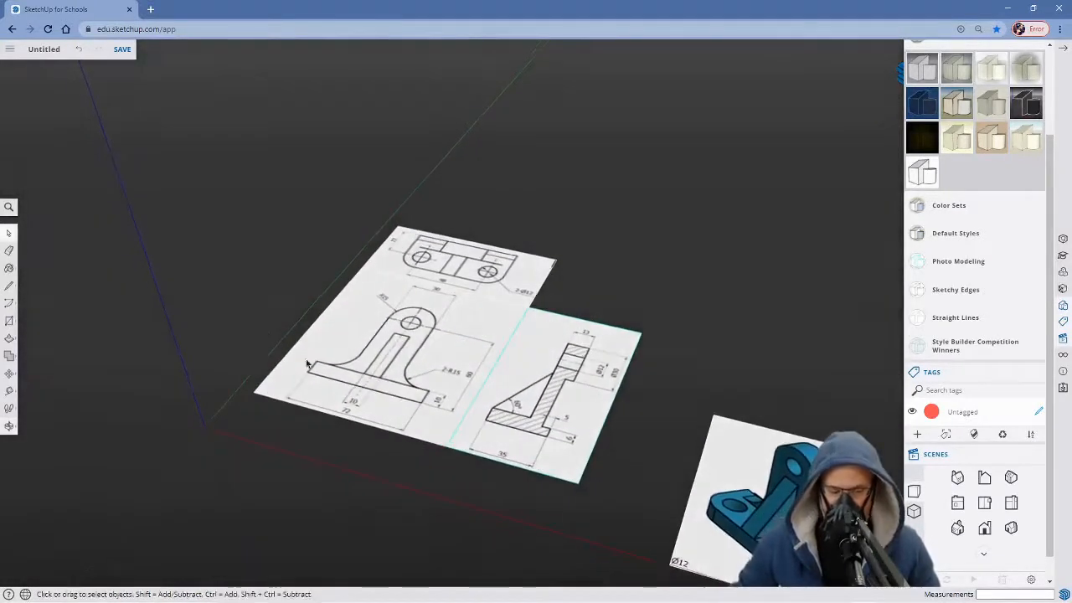
middle_drag(488, 488, 442, 416)
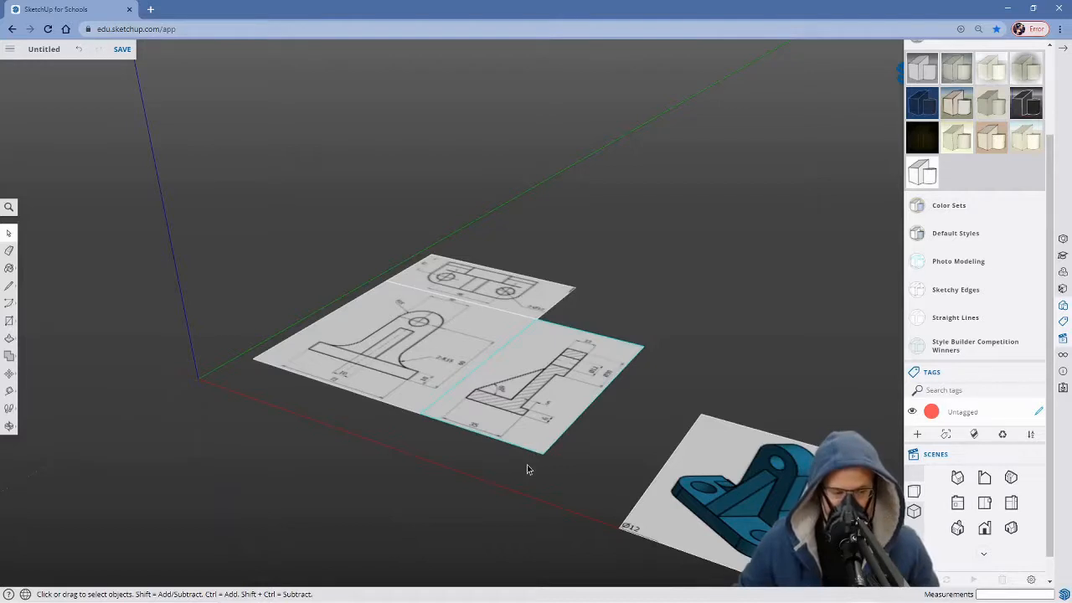
middle_drag(556, 454, 526, 460)
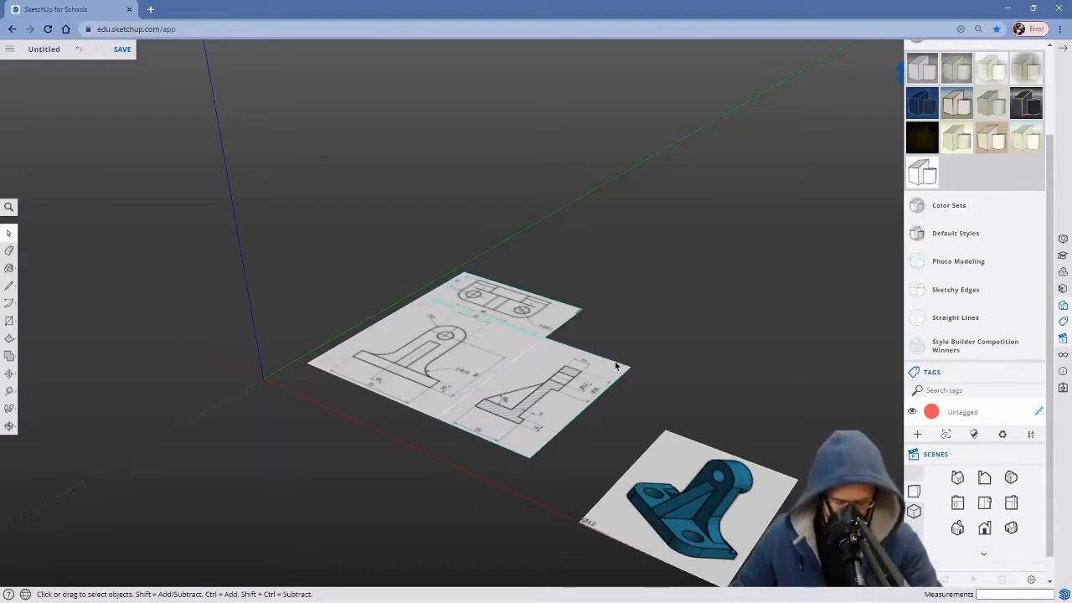
key(m)
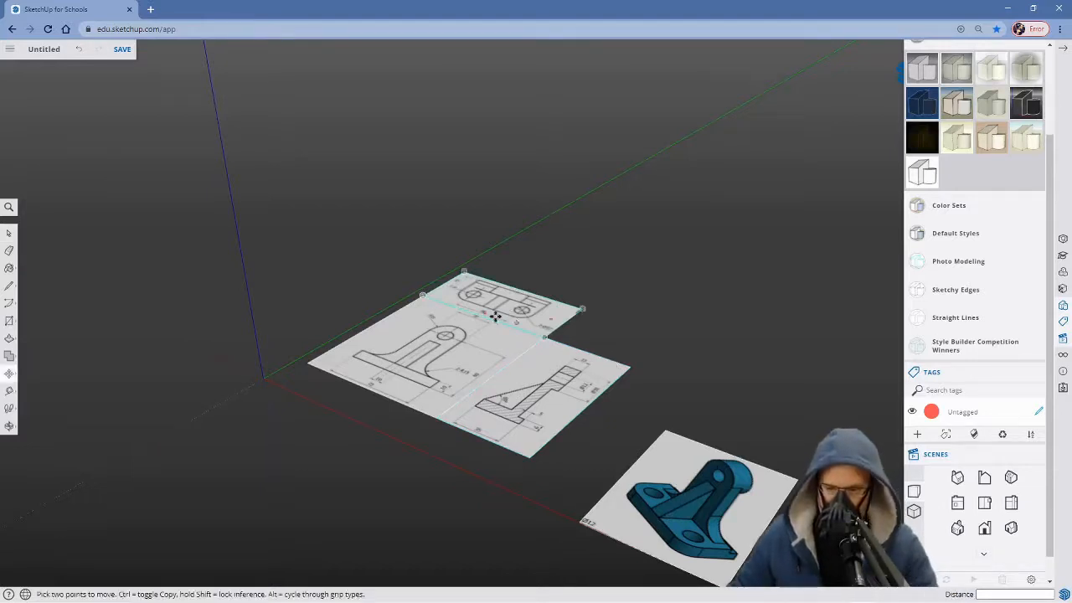
click(424, 296)
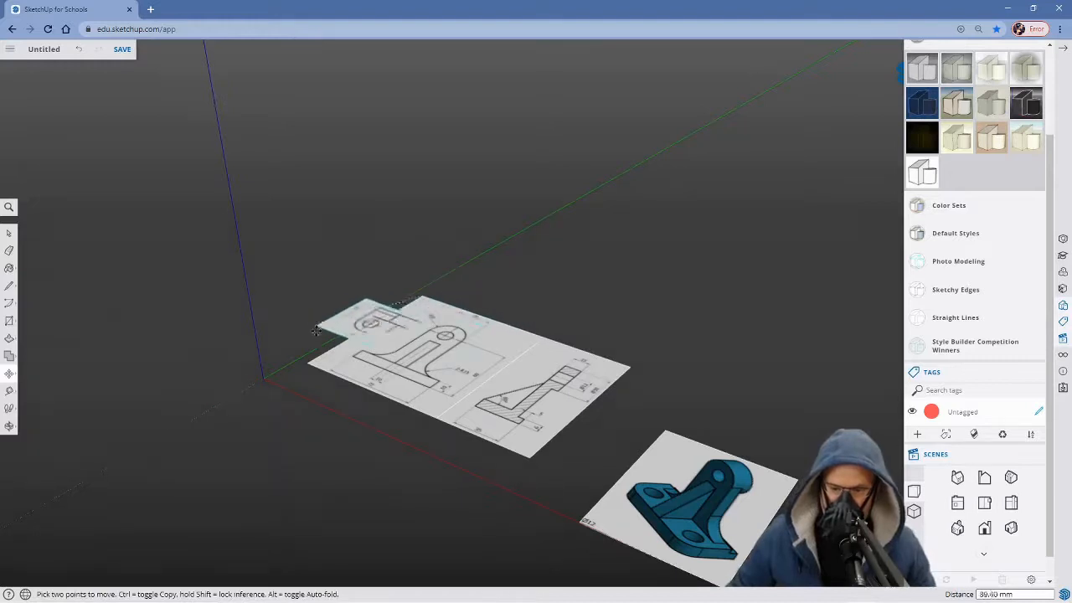
click(263, 378)
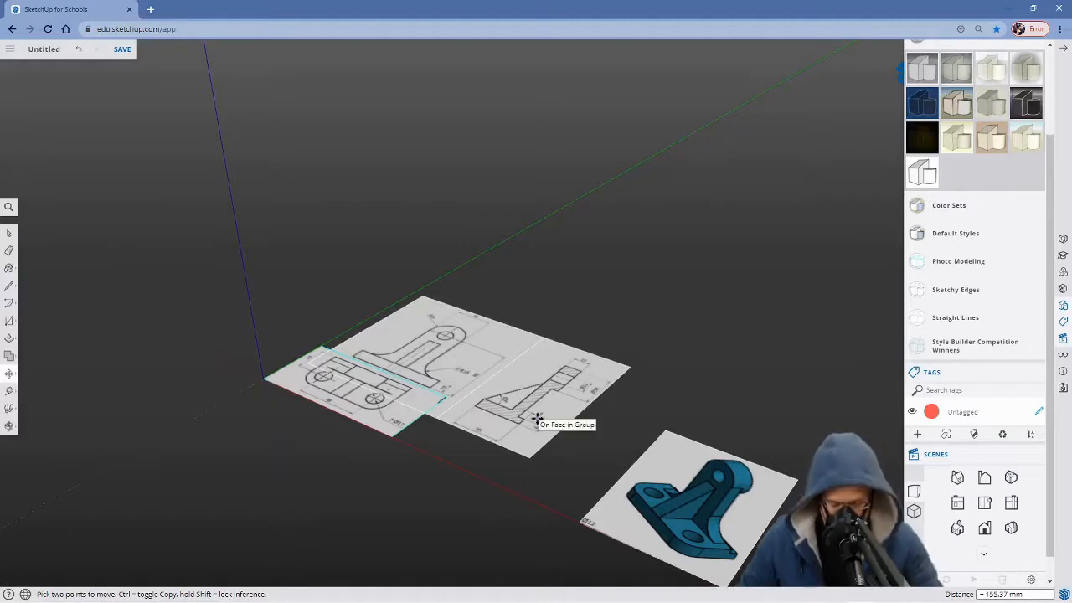
key(space)
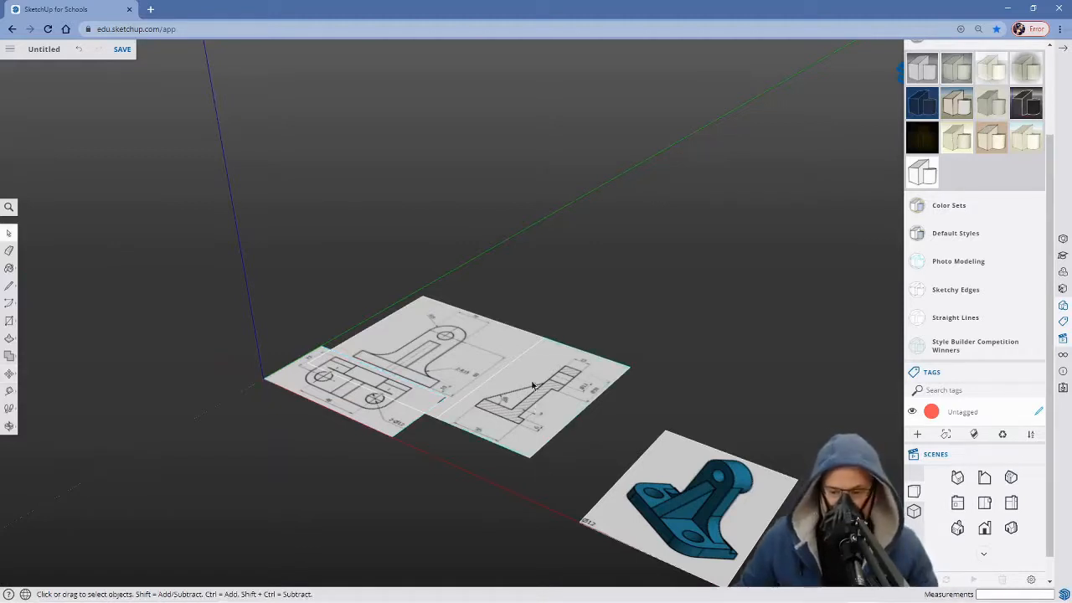
double_click(558, 382)
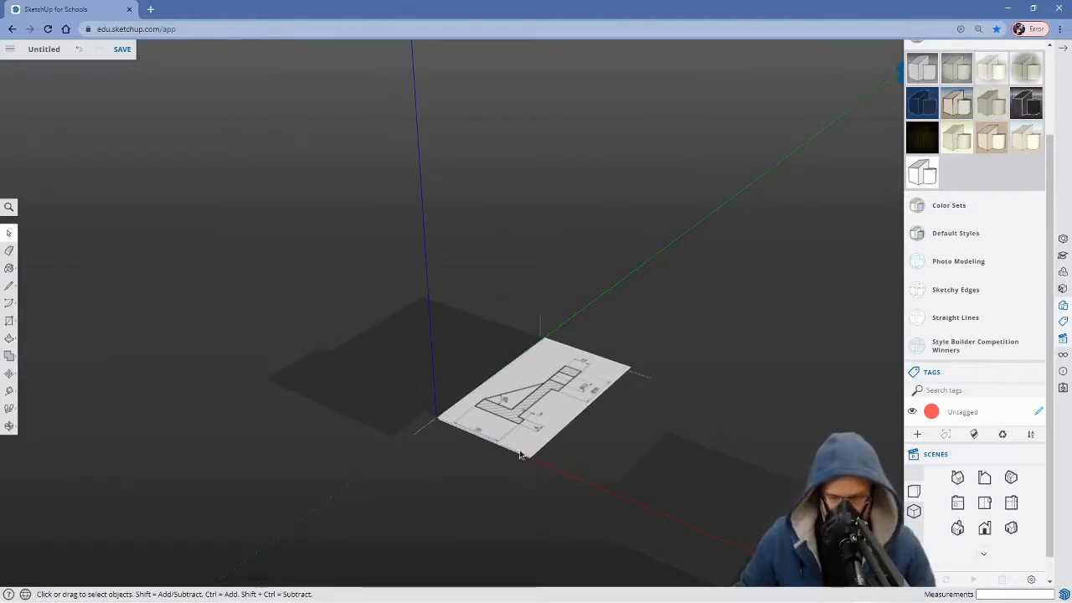
click(490, 497)
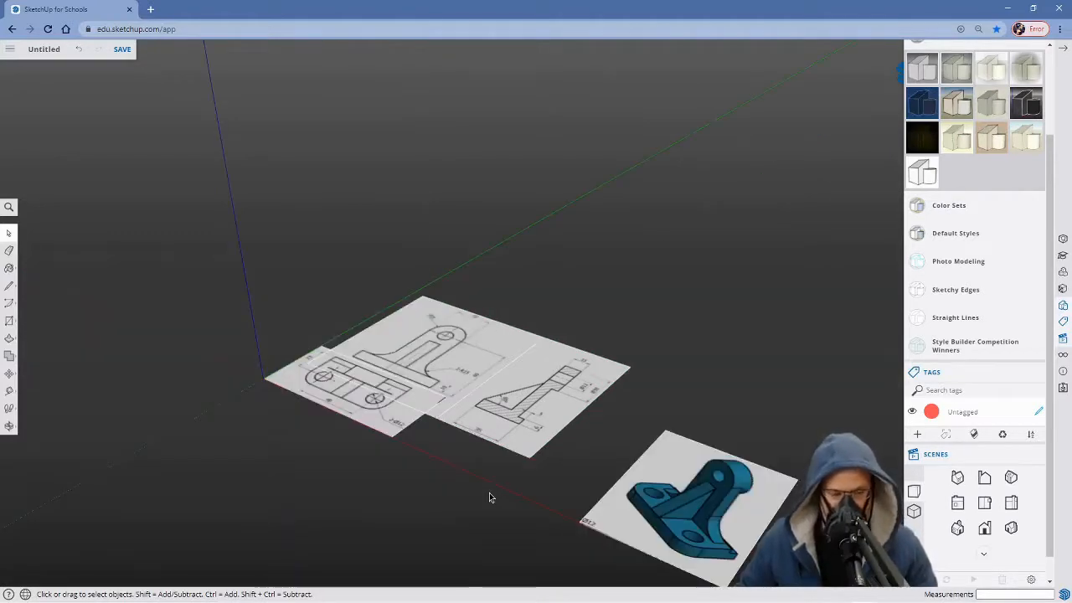
Rotate the side view group 90° upright about its edge nearest the red axis.
click(520, 419)
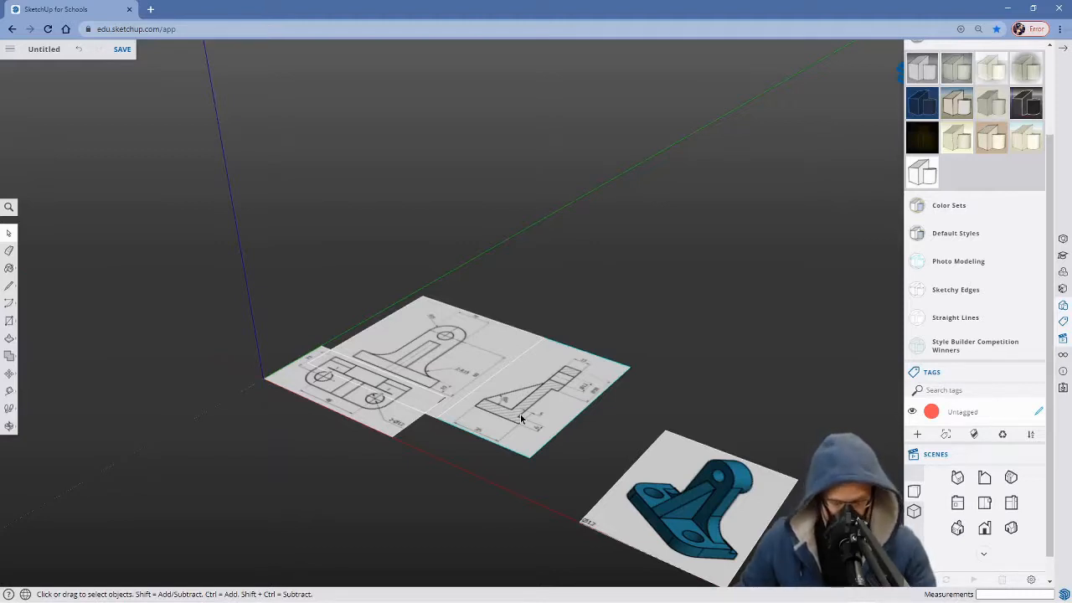
key(q)
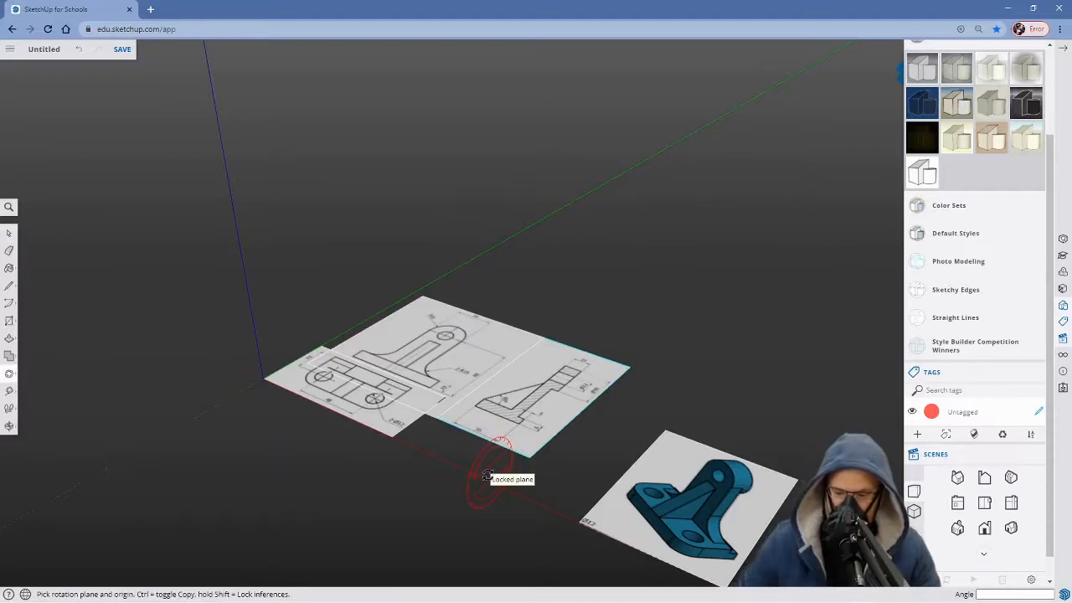
click(530, 457)
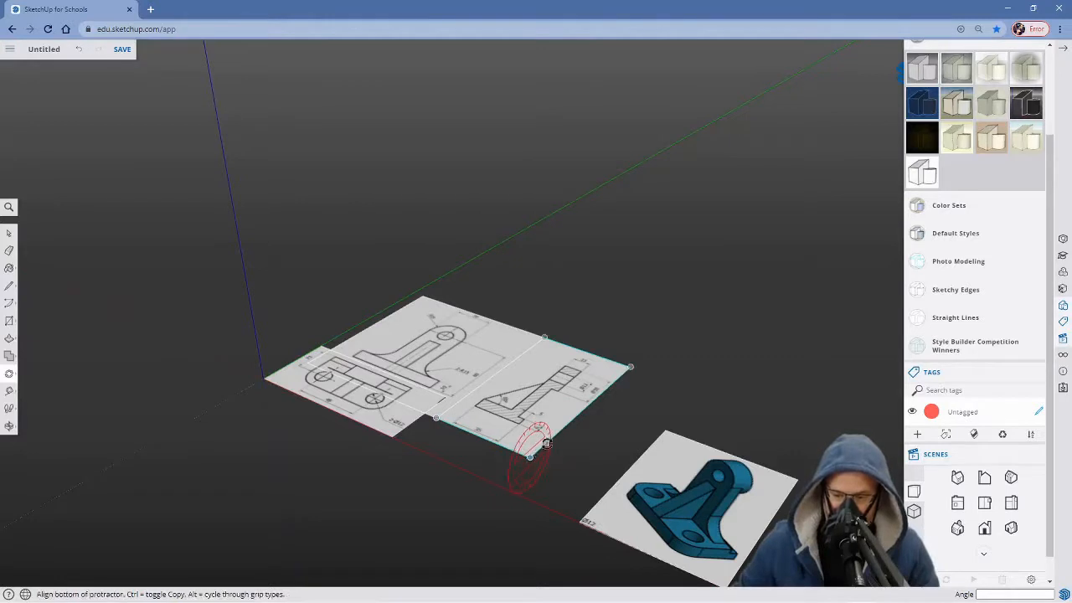
click(675, 326)
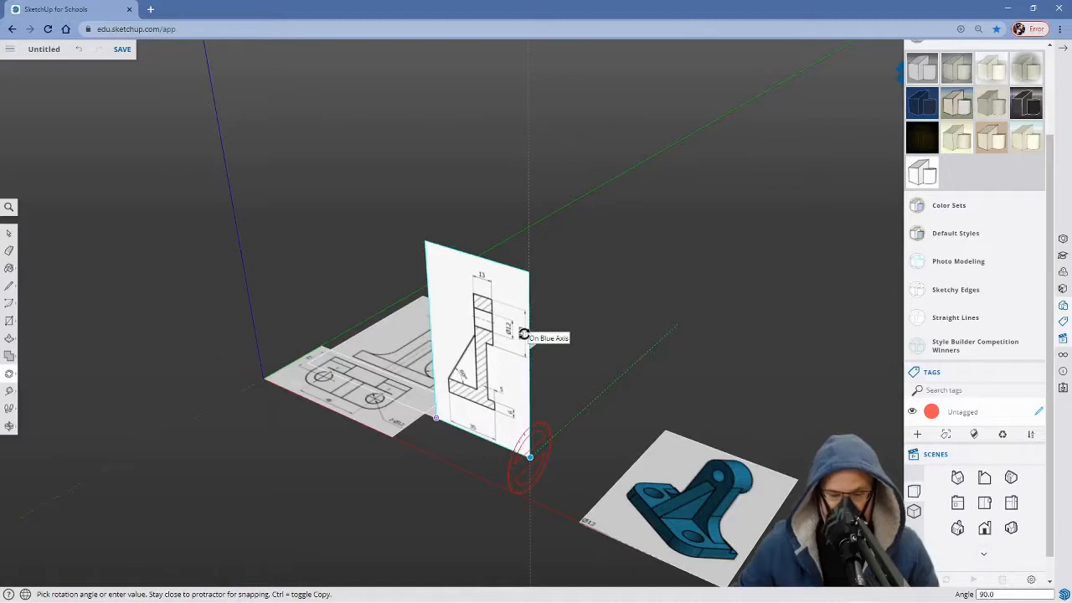
click(523, 333)
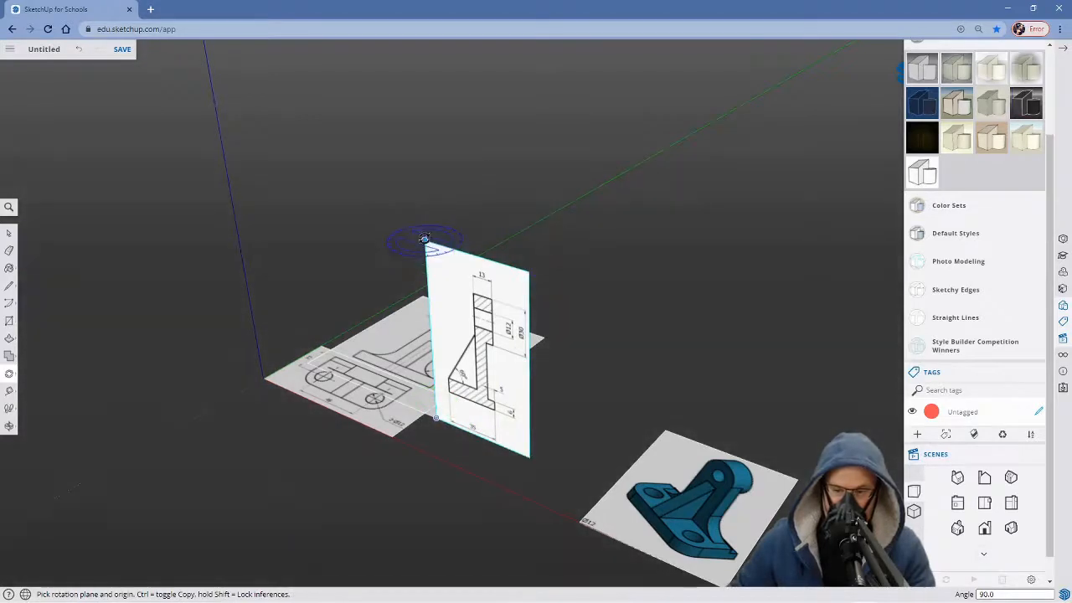
Rotate the upright side view group 90° about its vertical edge nearest the origin so it runs parallel to the green axis.
click(425, 240)
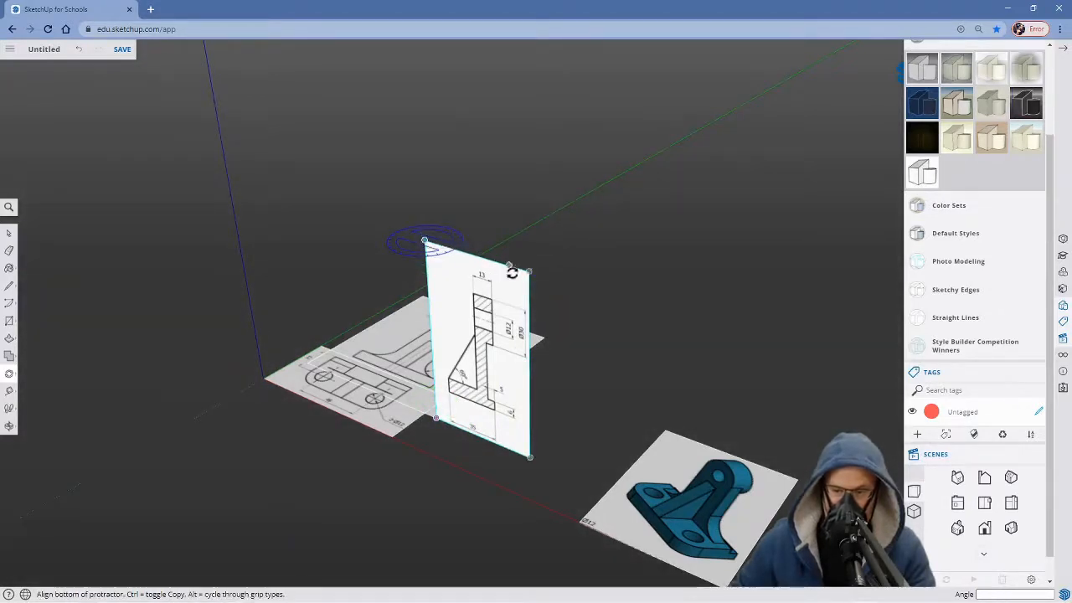
click(592, 293)
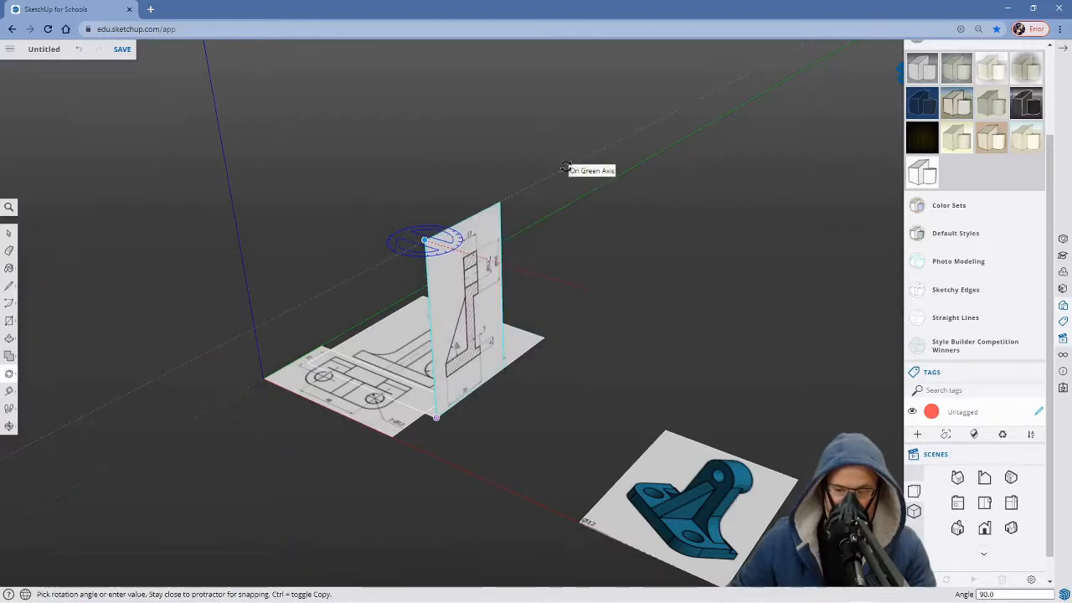
click(565, 168)
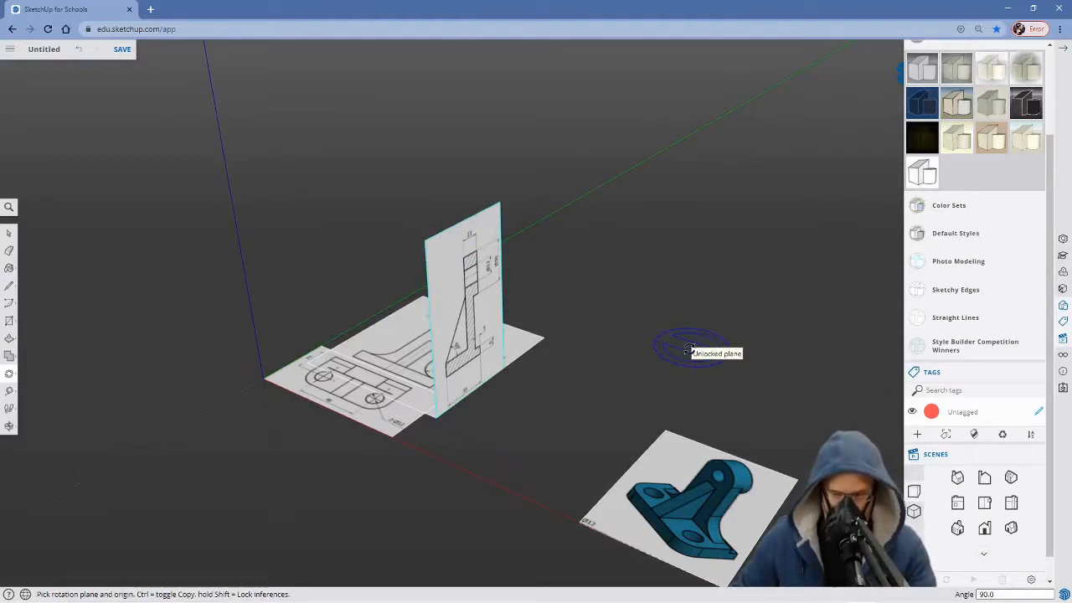
Move the side view group by its lower front corner to the origin.
key(m)
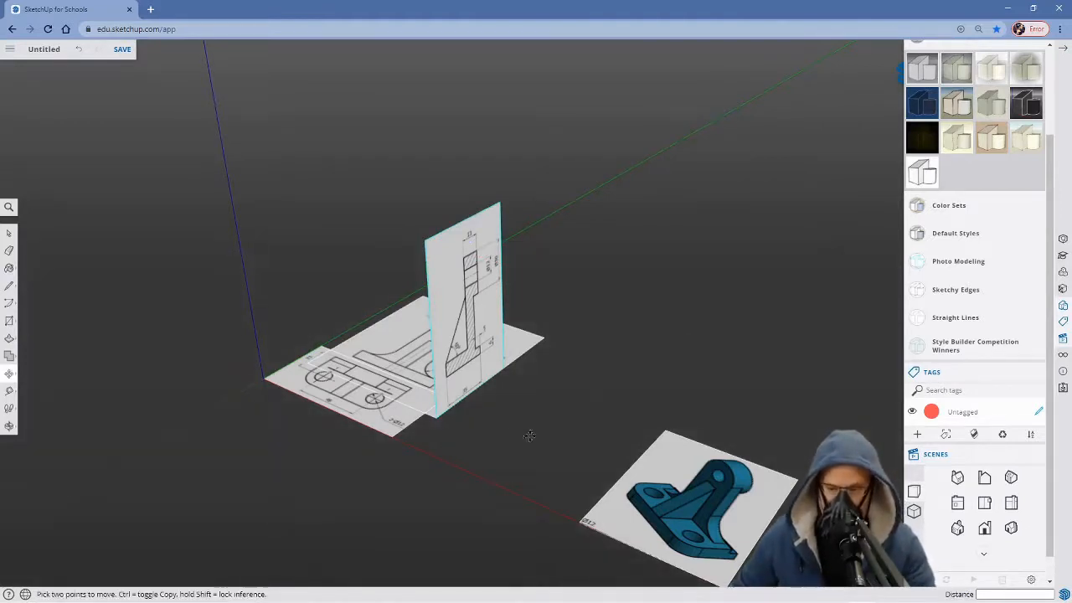
click(437, 418)
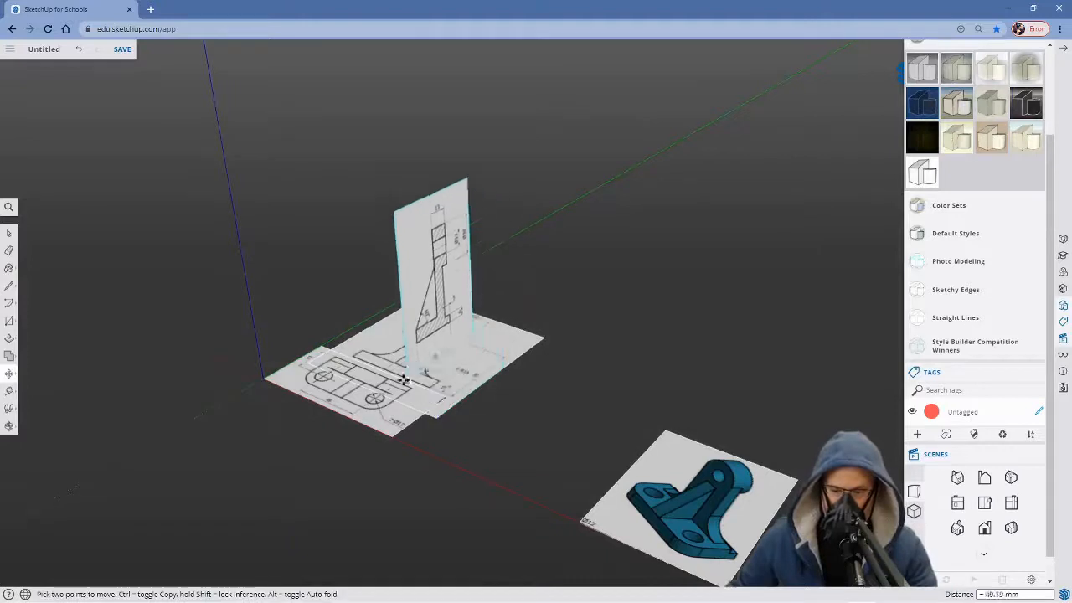
click(263, 378)
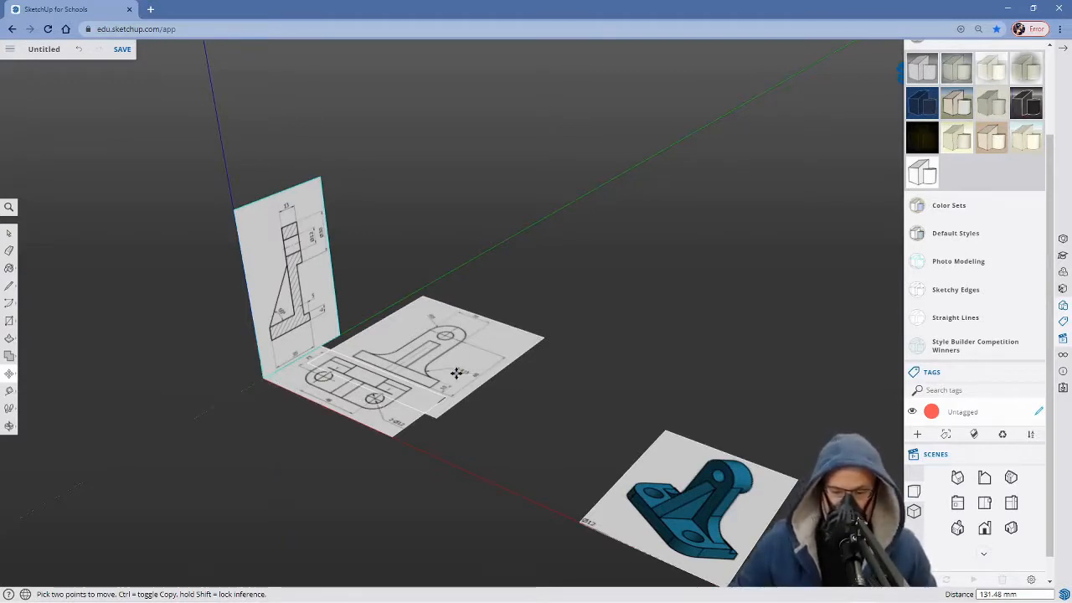
Rotate the front view group 90° upright about its lower edge, which runs parallel to the red axis.
key(space)
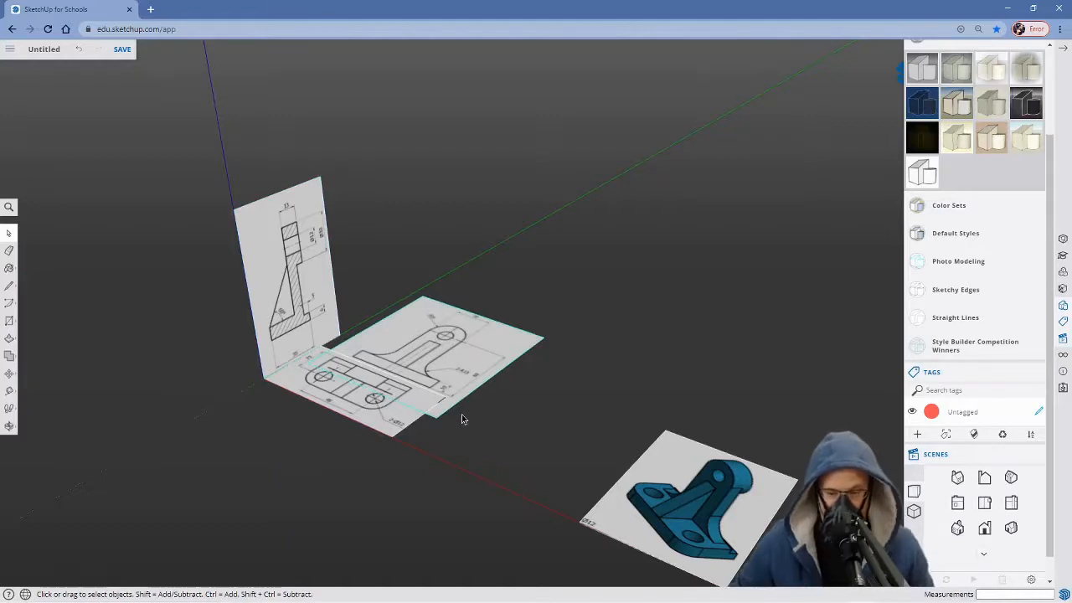
key(q)
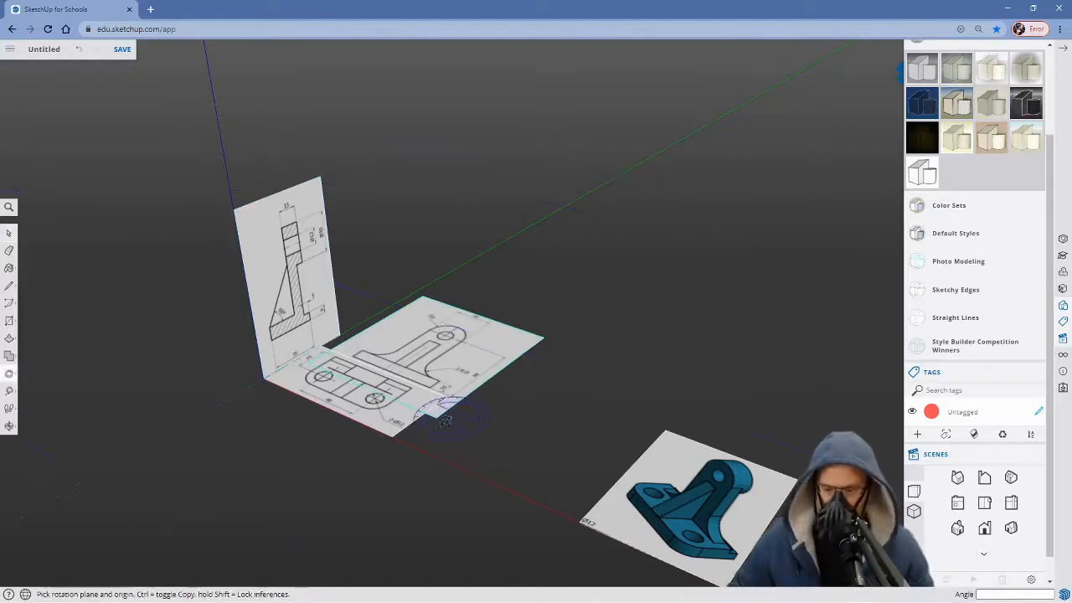
key(Right)
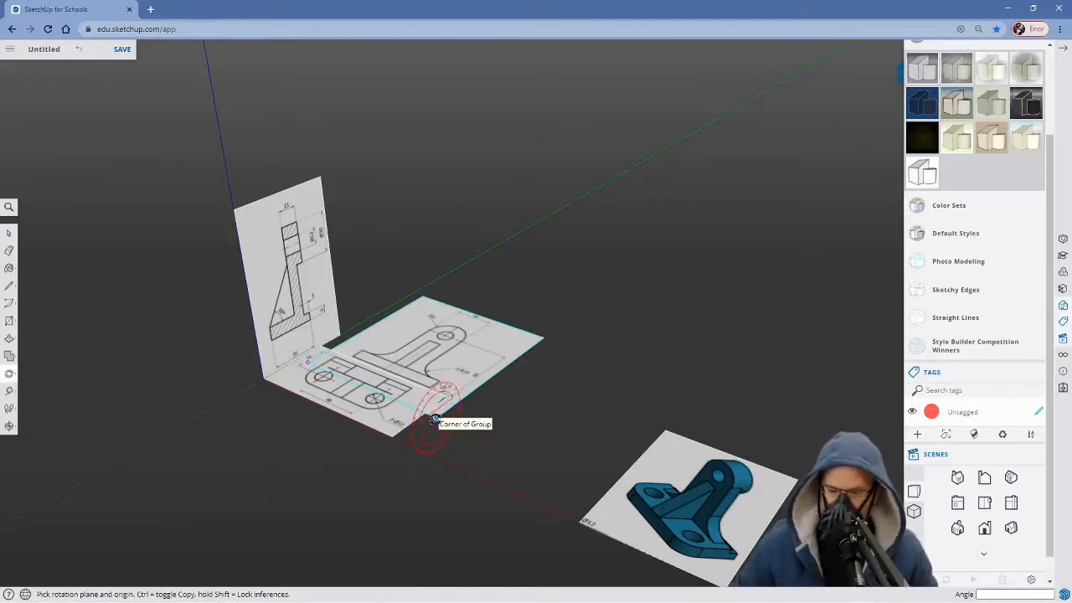
click(434, 420)
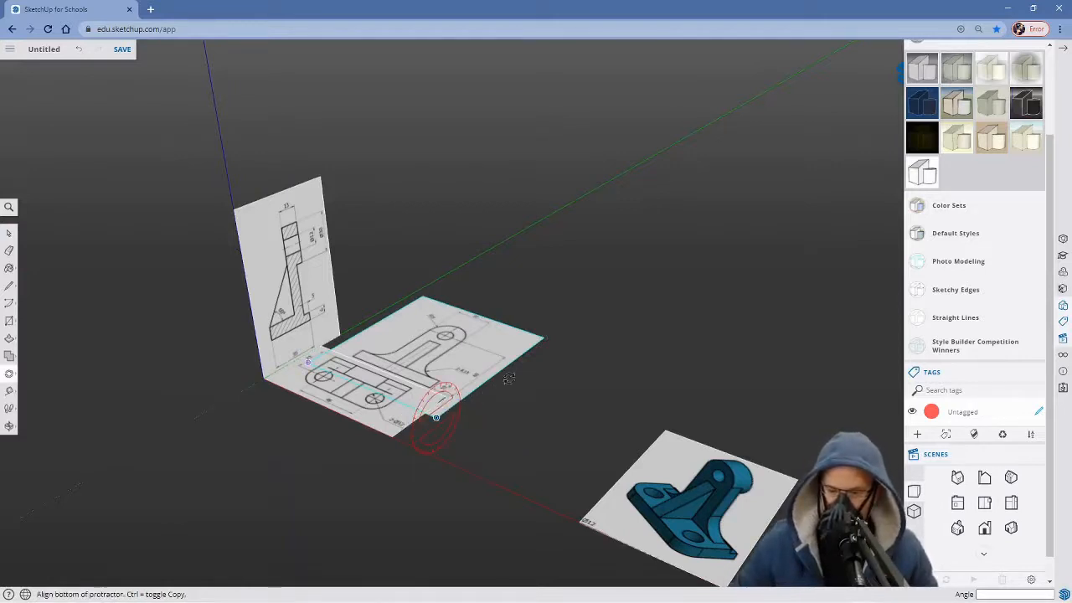
click(576, 312)
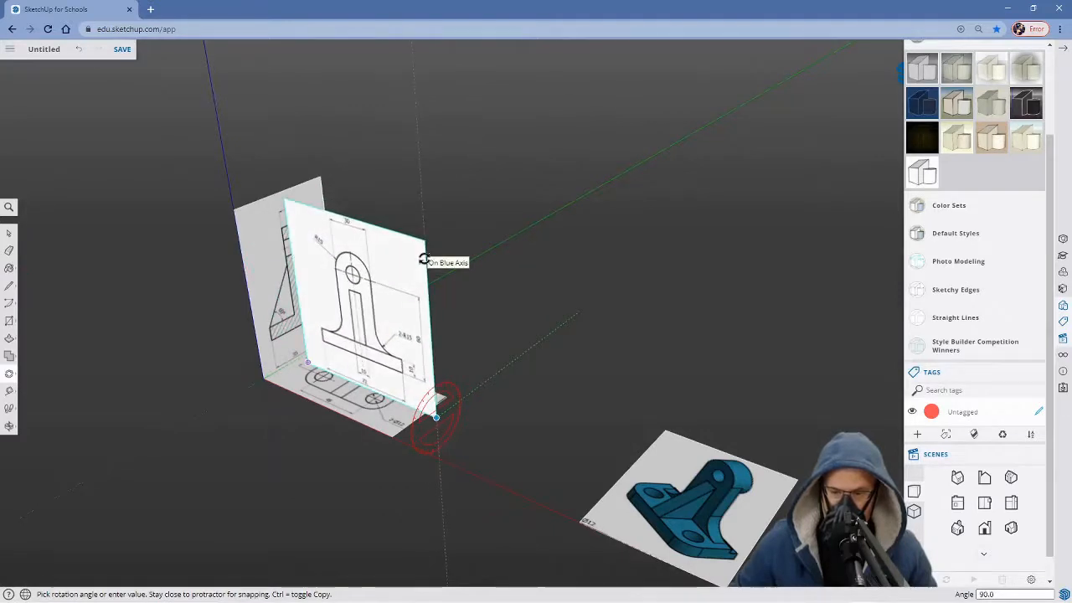
click(423, 261)
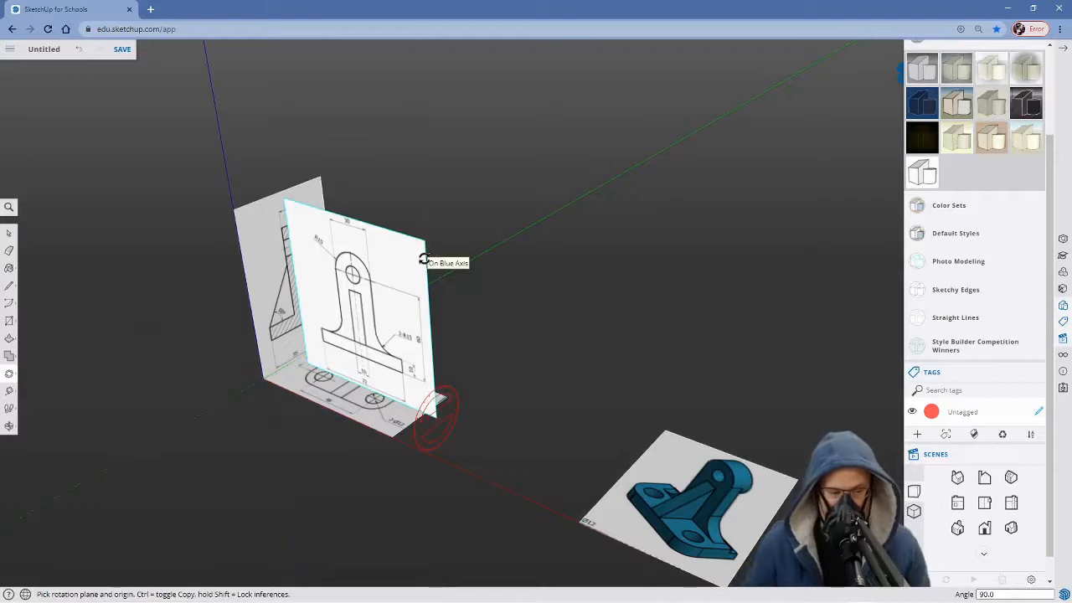
Move the front view group by its lower corner about 40 mm onto the green axis, behind the top and side views.
key(m)
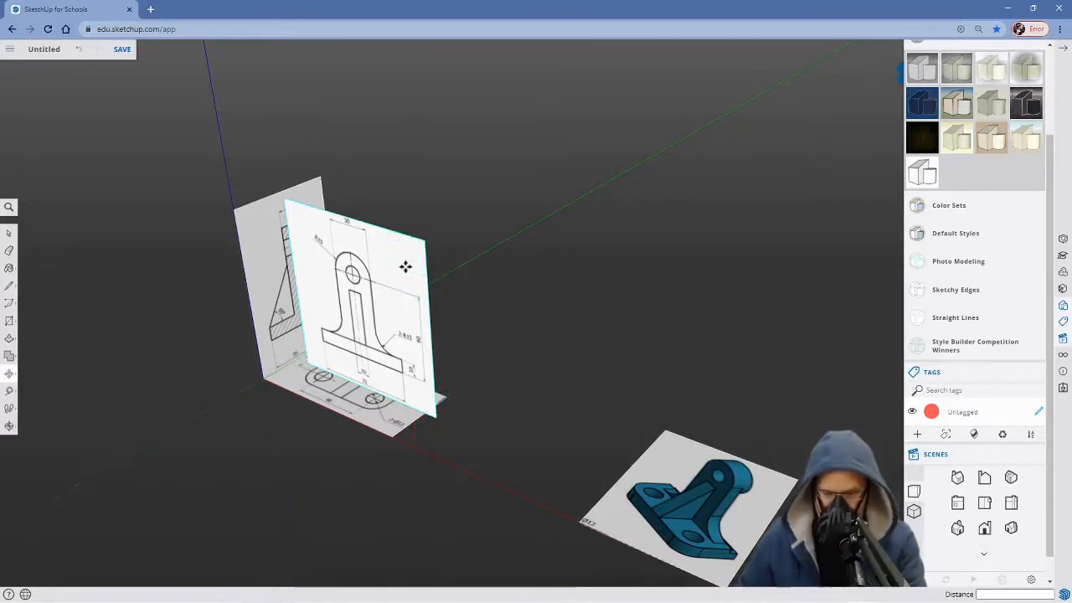
click(309, 363)
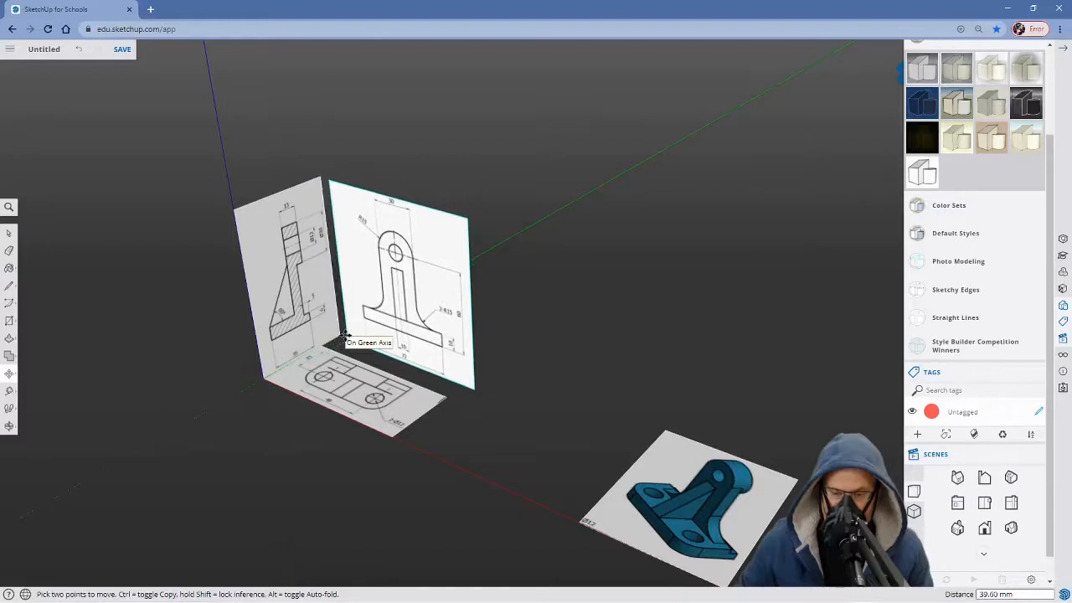
click(343, 336)
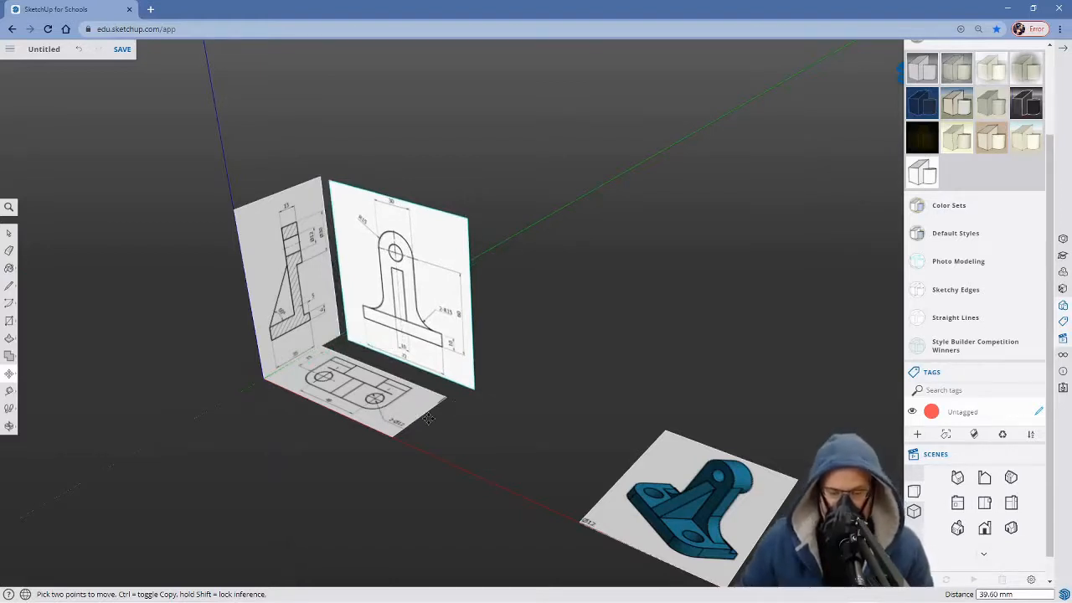
Move the isometric picture group about 82 mm along the red axis toward the origin.
mouse_move(420, 445)
middle_down()
mouse_move(407, 465)
mouse_move(581, 335)
mouse_move(516, 381)
mouse_move(363, 447)
mouse_move(428, 425)
middle_up()
mouse_move(541, 360)
middle_down()
mouse_move(428, 414)
mouse_move(547, 363)
mouse_move(567, 367)
middle_up()
key(m)
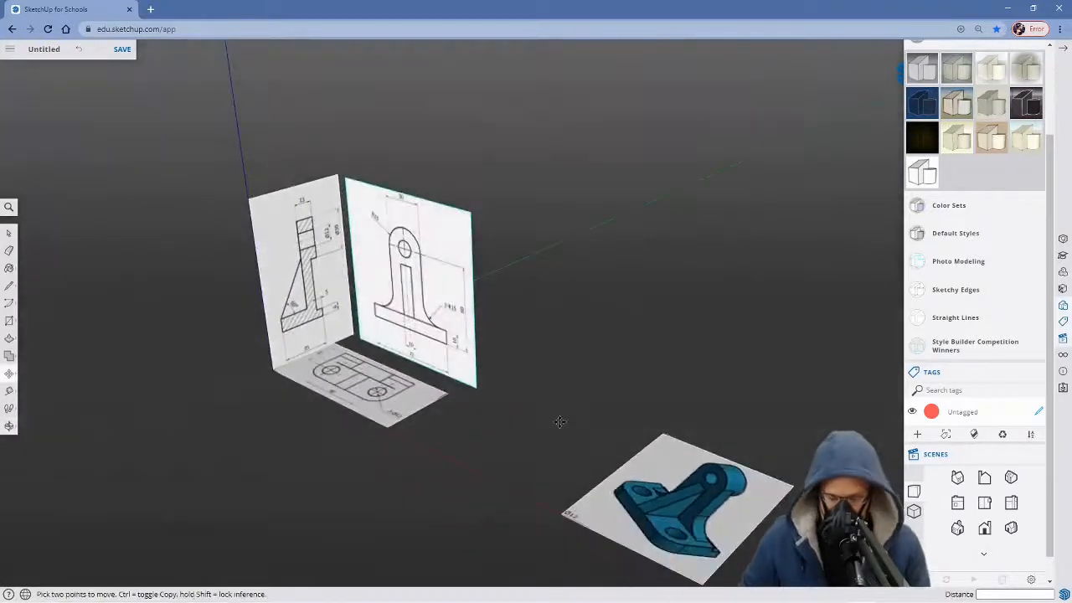
key(space)
click(600, 507)
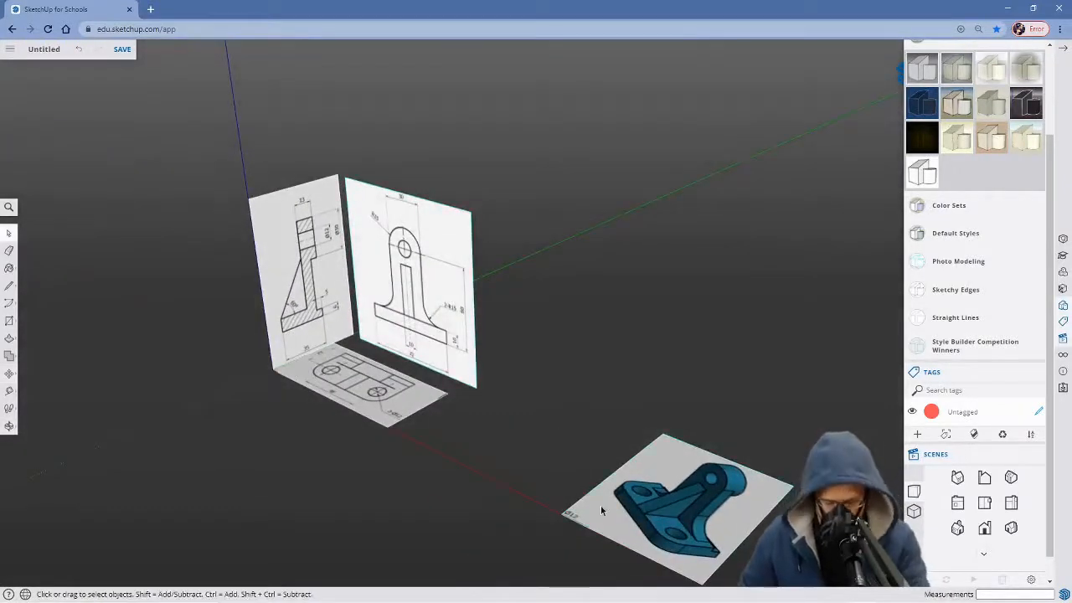
key(m)
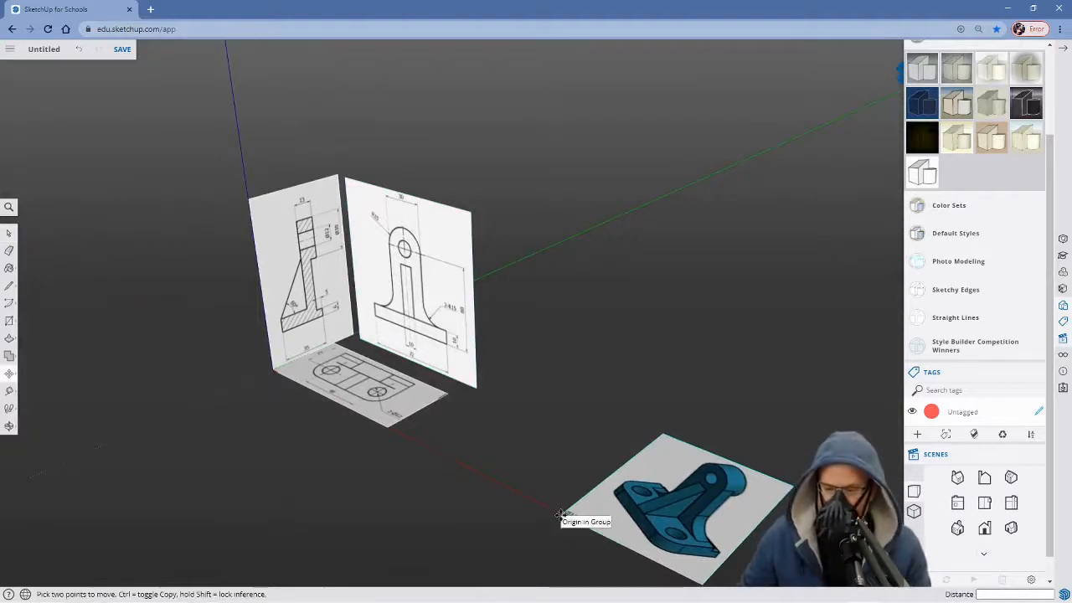
click(564, 511)
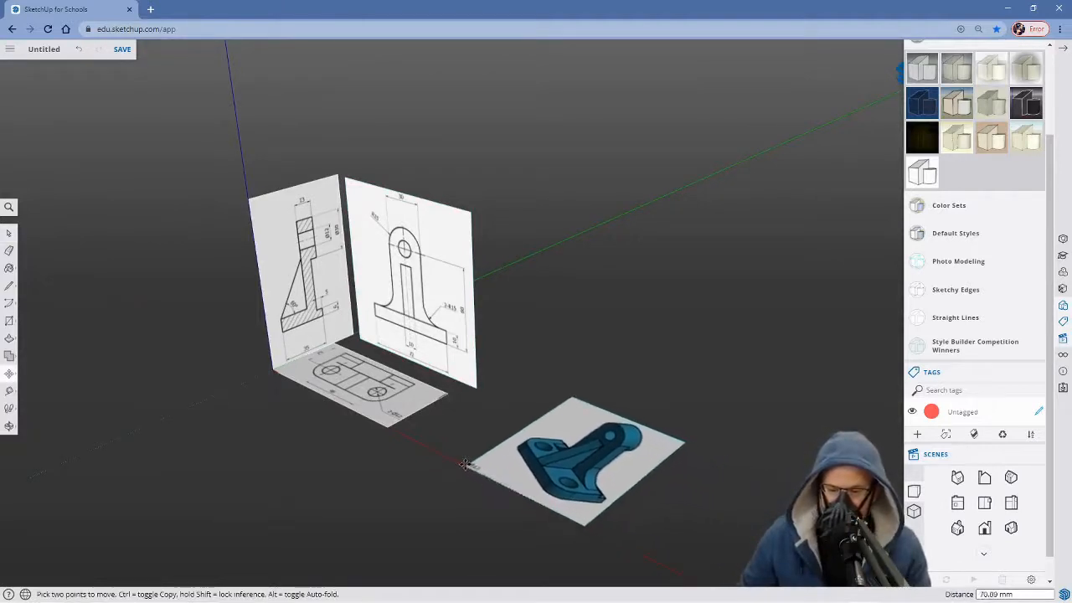
click(452, 457)
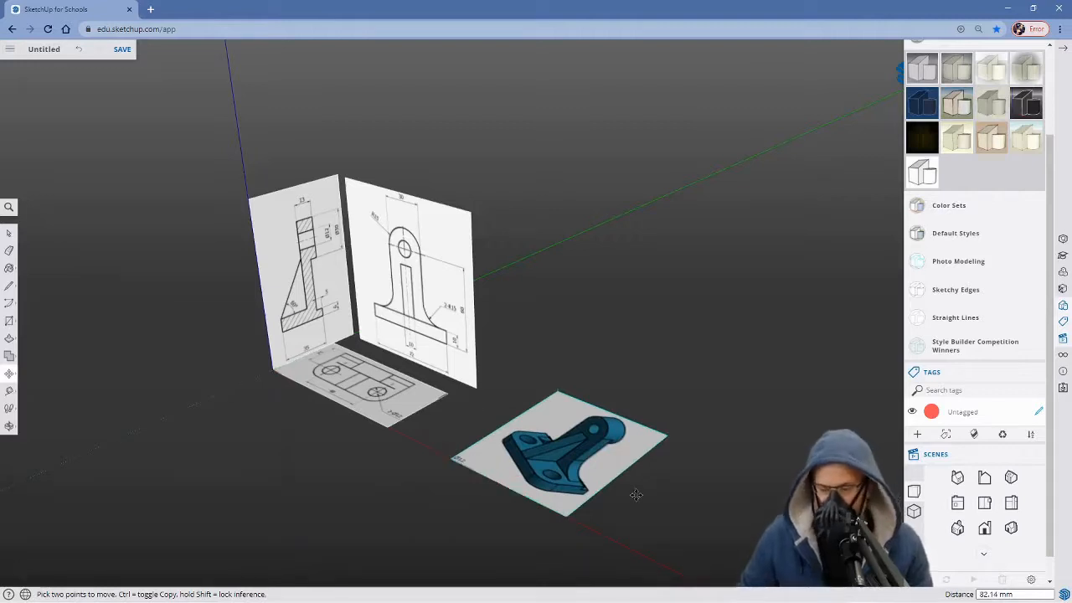
Copy the isometric picture group from its corner on the red axis to the origin.
key(ctrl)
click(450, 460)
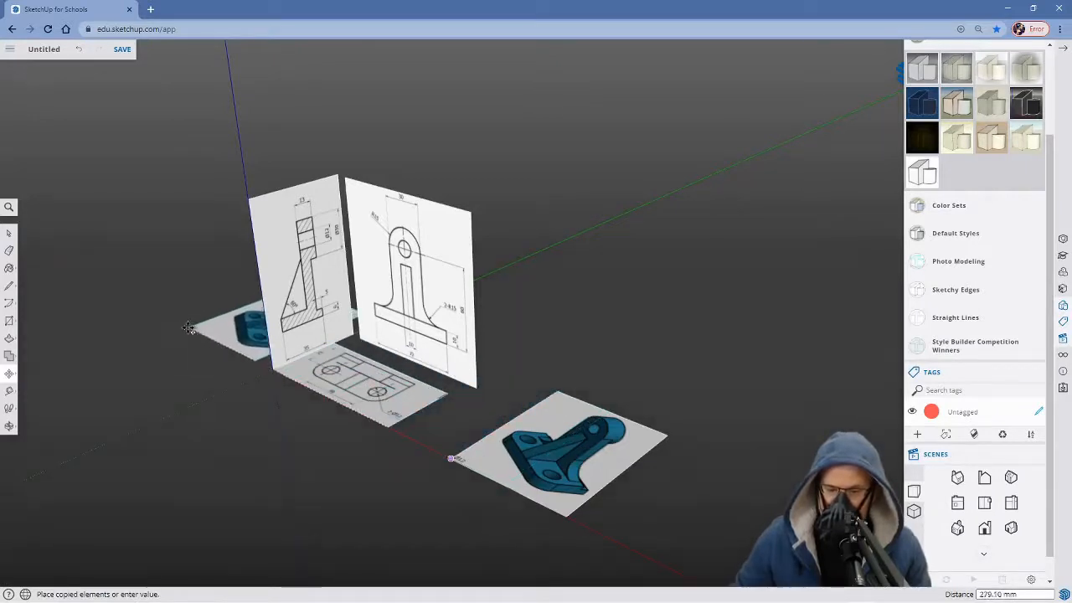
click(274, 368)
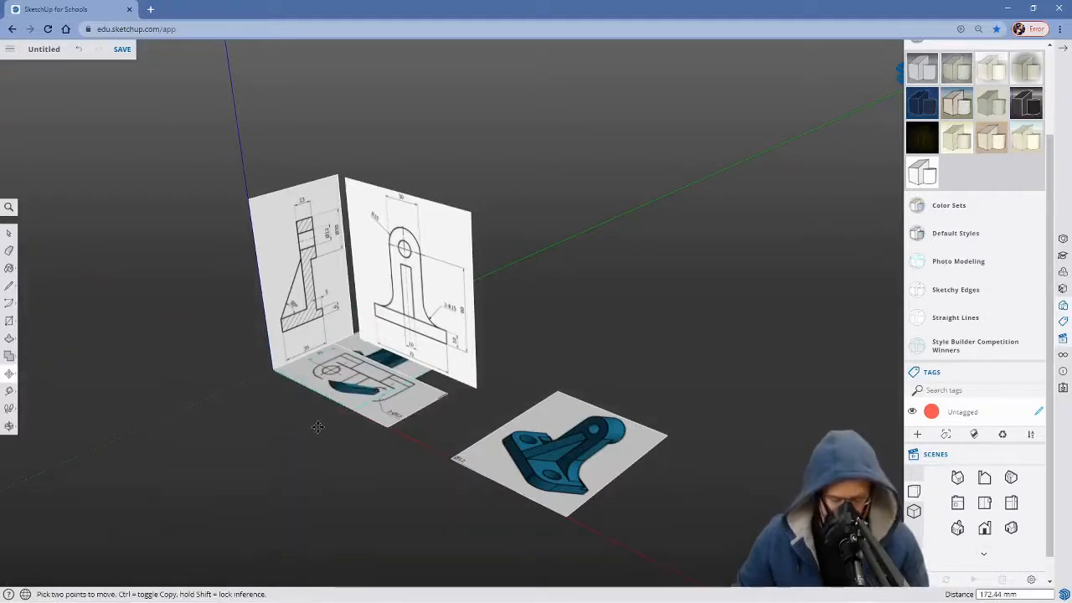
Rotate the copied isometric picture 90° upright about its front edge and 90° about the blue axis onto the green axis.
key(q)
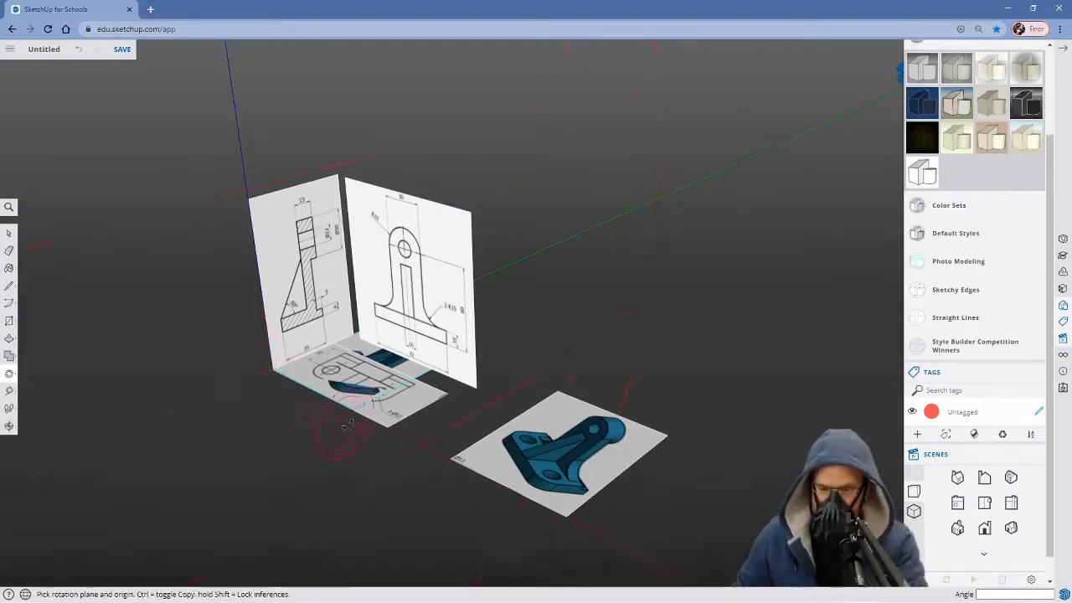
click(353, 411)
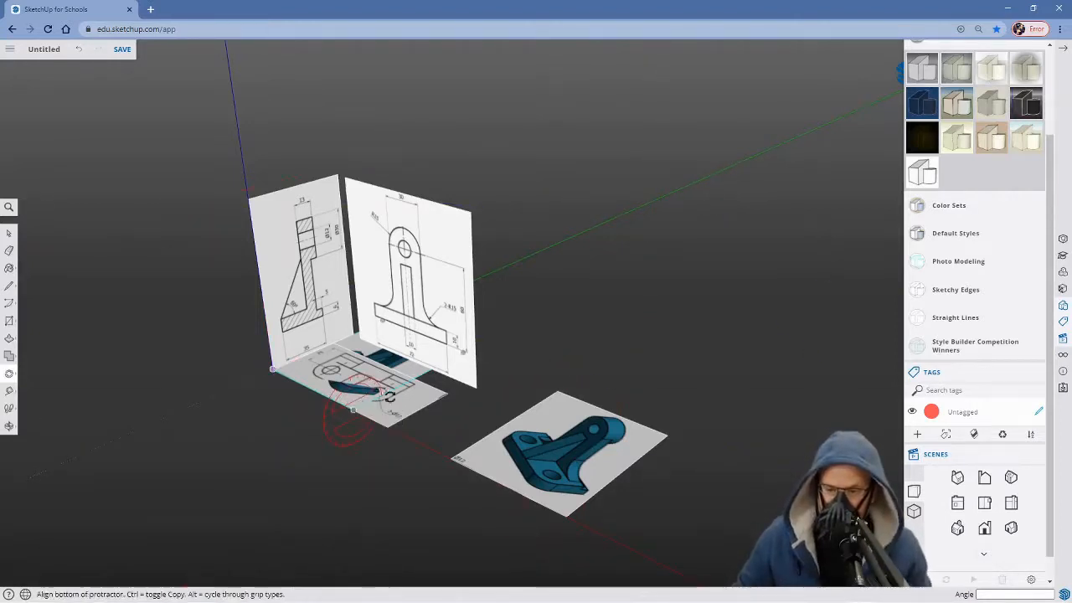
click(517, 326)
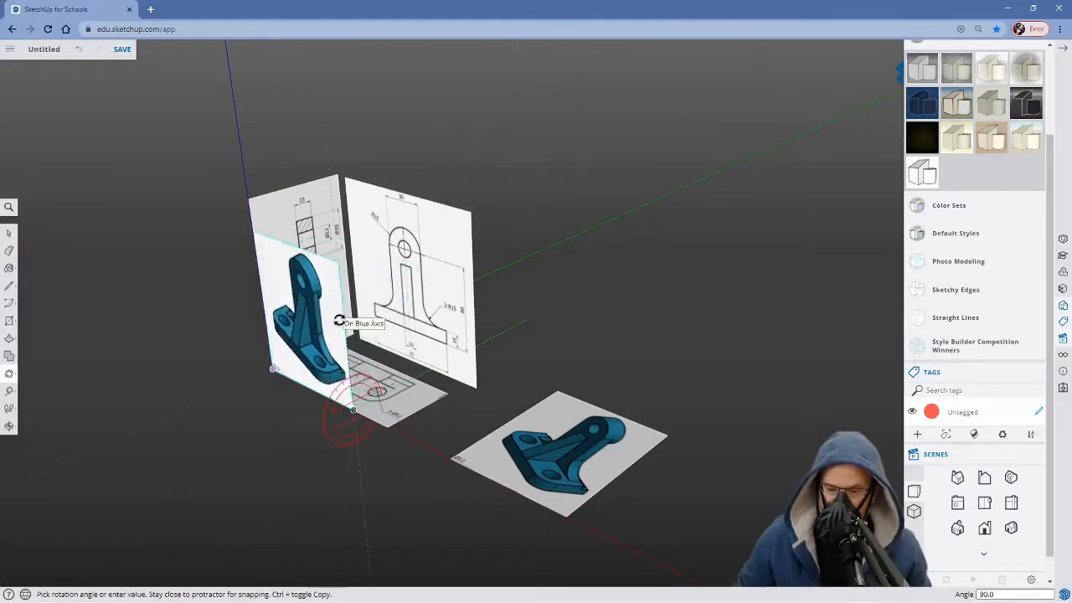
click(335, 319)
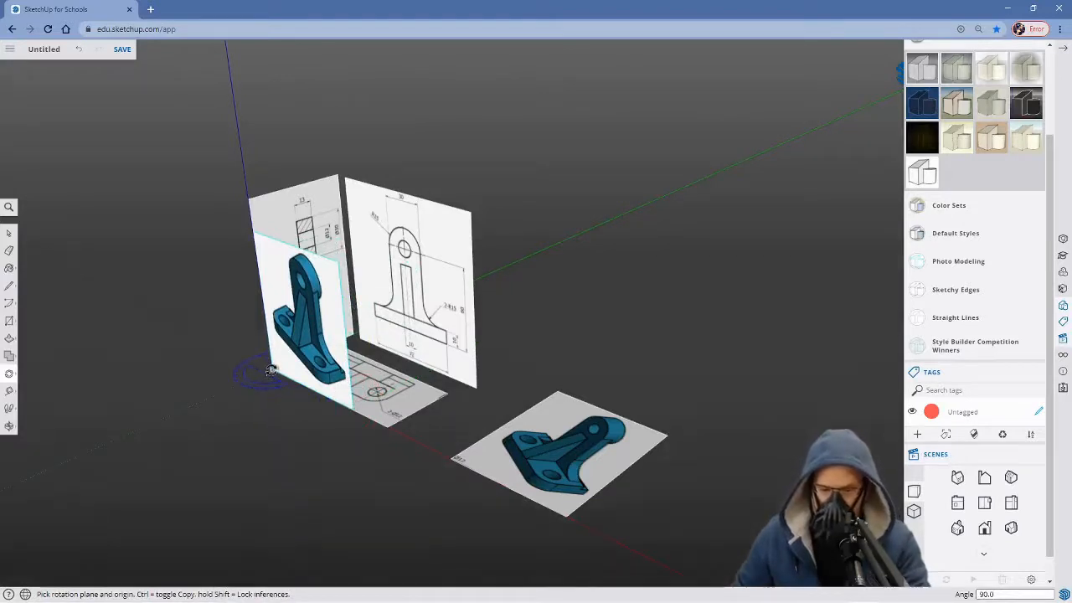
drag(272, 369, 410, 437)
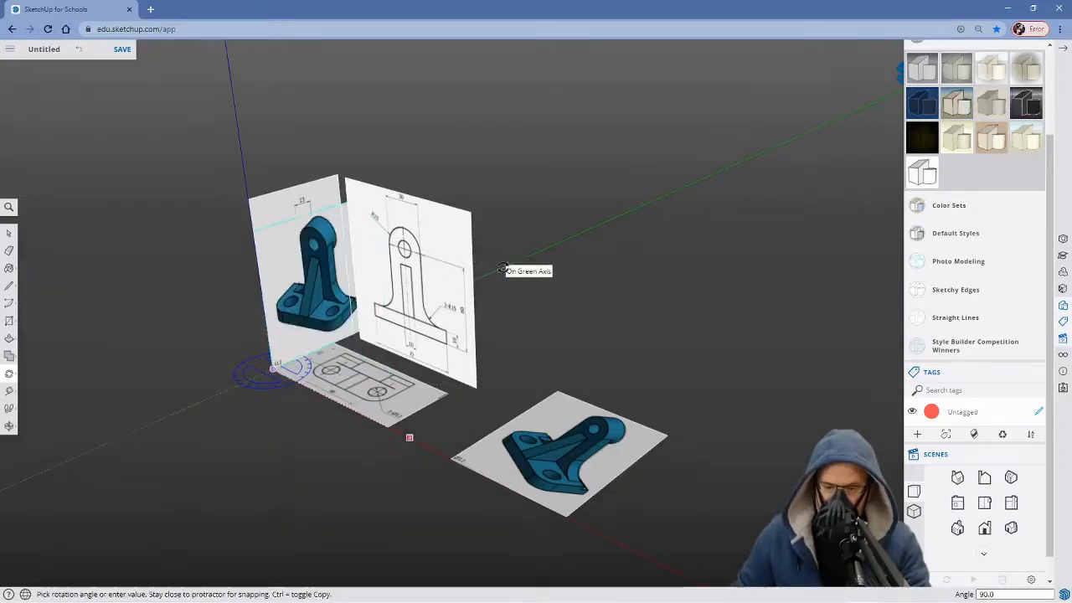
click(501, 268)
Move the upright isometric picture about 100 mm along the green axis, away from the side view and past the origin.
key(m)
click(271, 370)
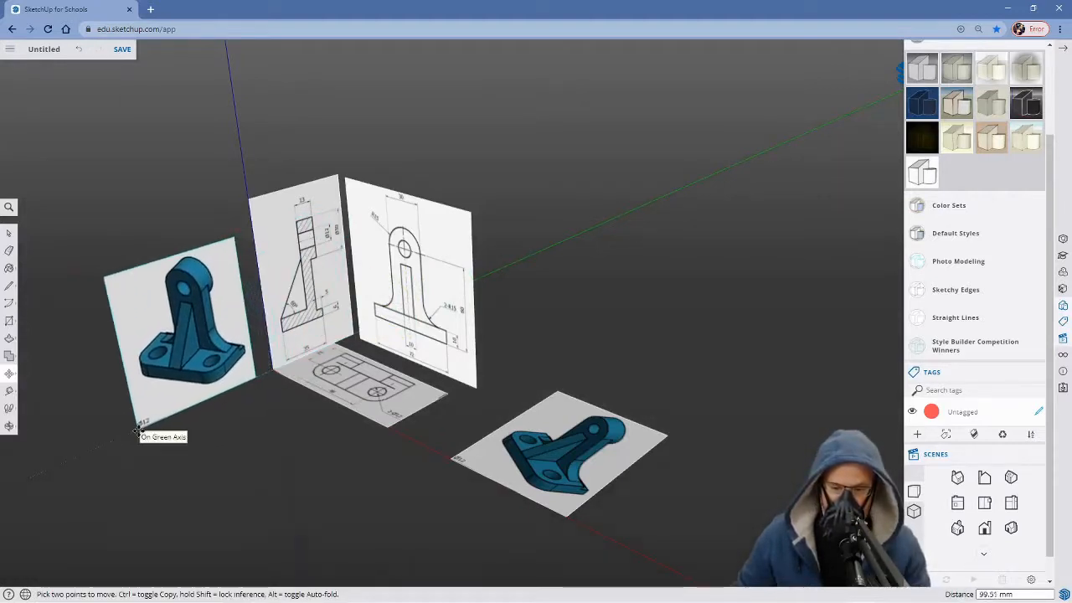
click(137, 431)
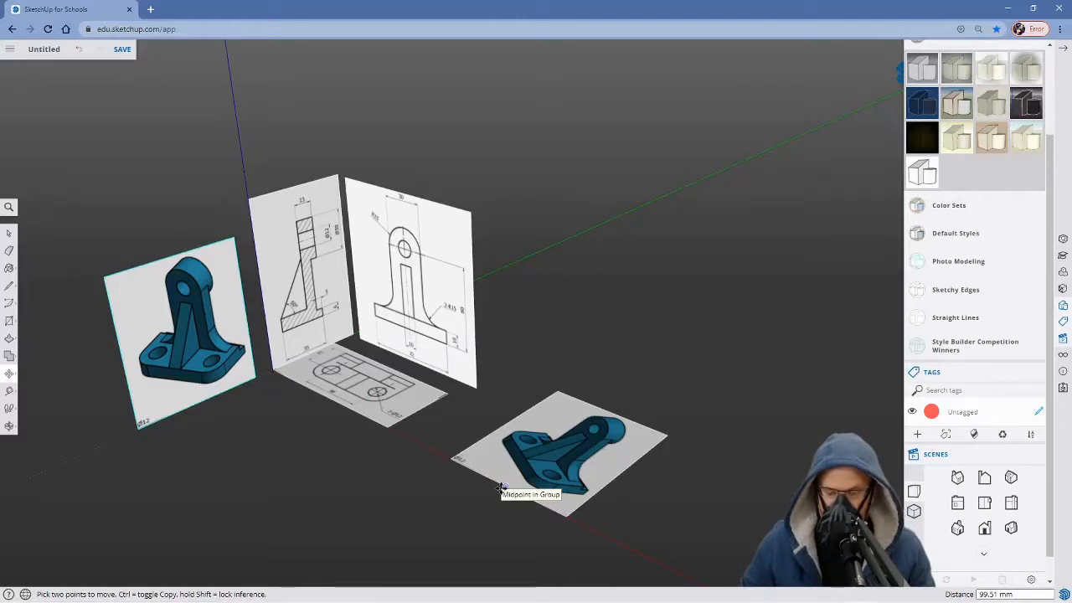
middle_drag(360, 459, 419, 475)
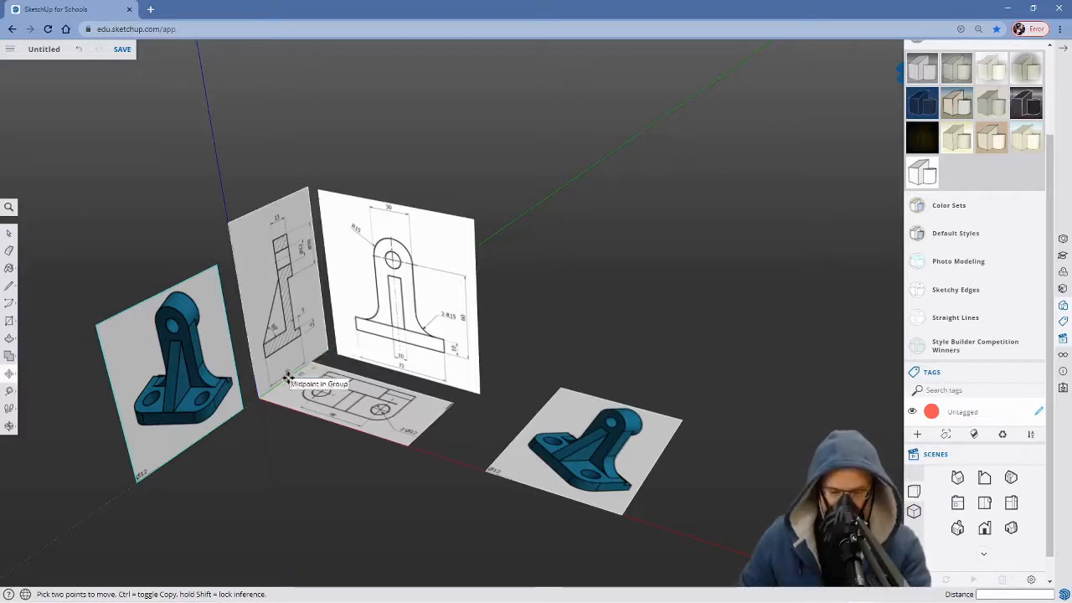
Move the side view group about 9 mm back along the red axis, away from the top view.
key(space)
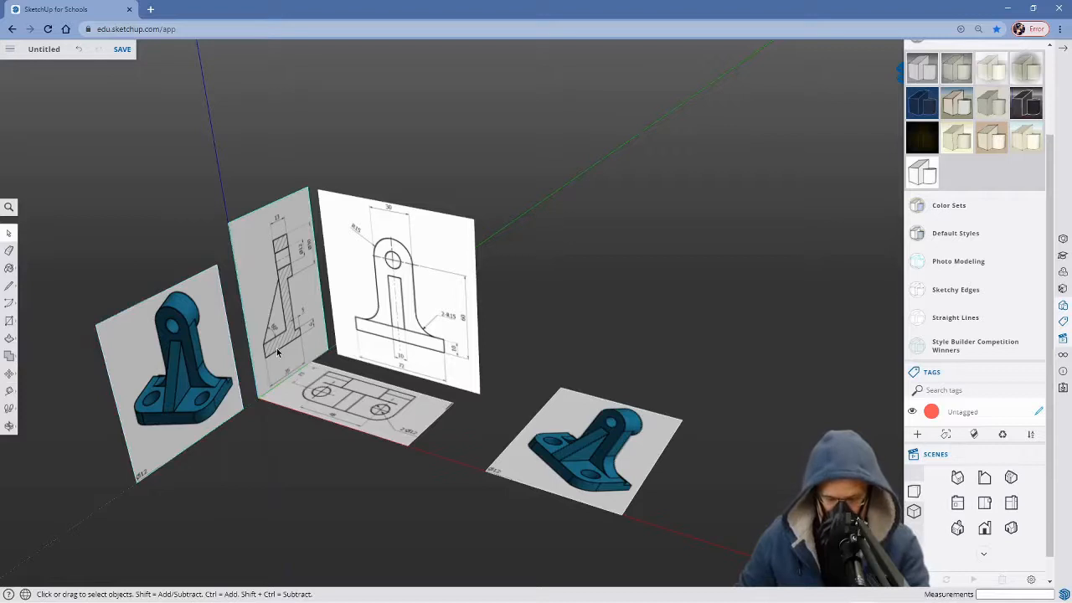
key(m)
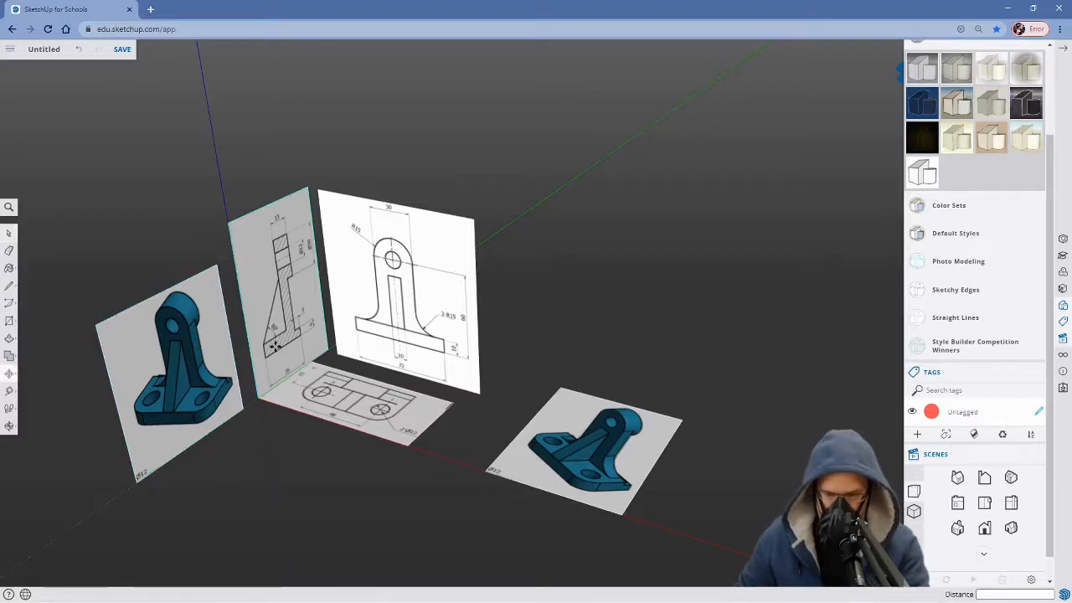
click(257, 398)
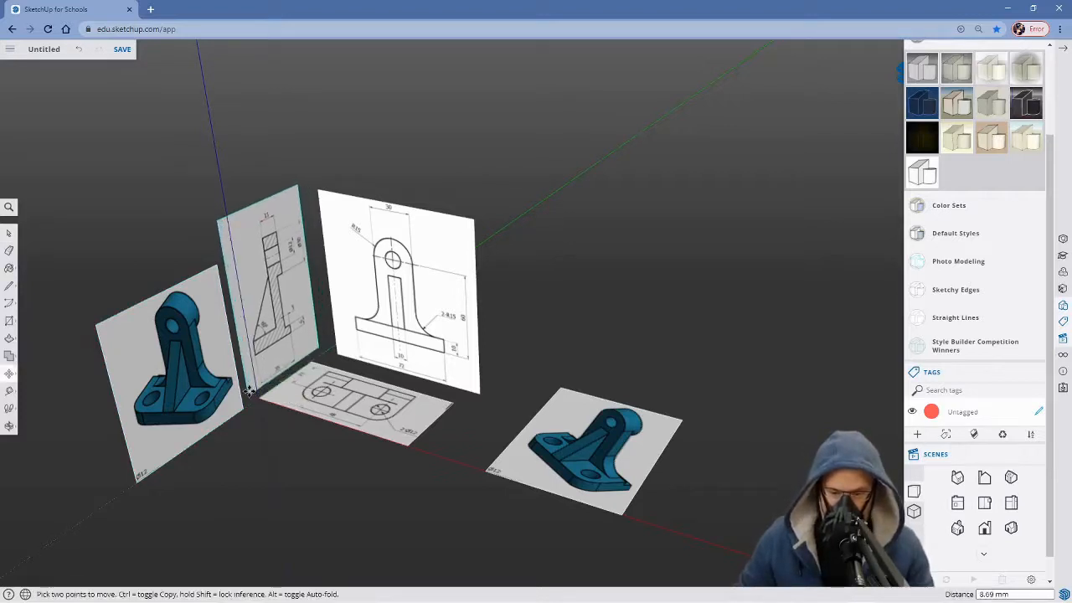
click(249, 391)
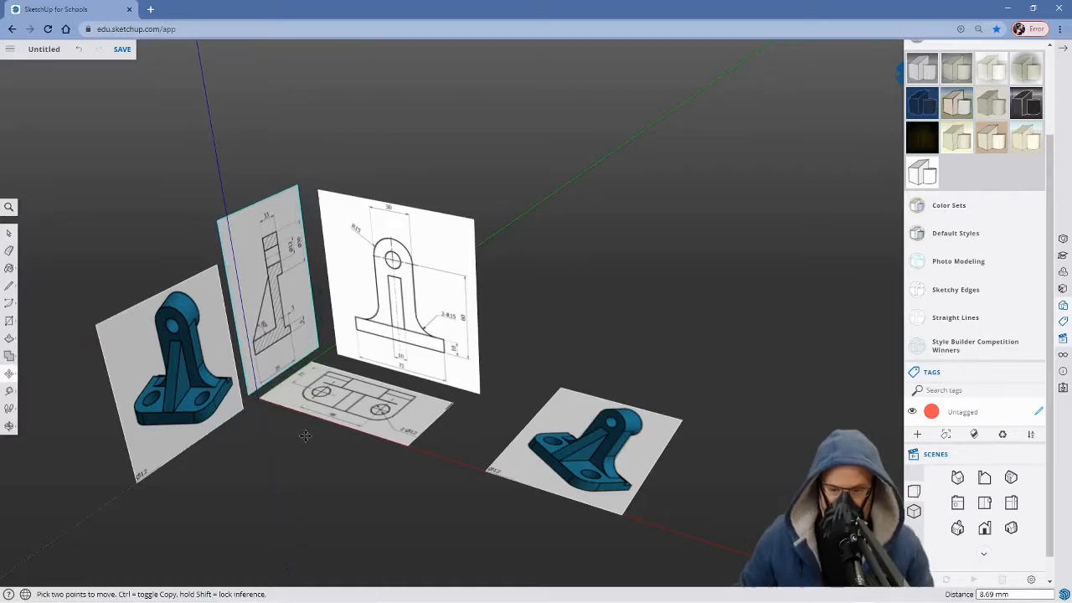
Move the upright isometric picture about 11 mm along the red axis, in the negative direction like the side view.
key(space)
click(199, 435)
key(m)
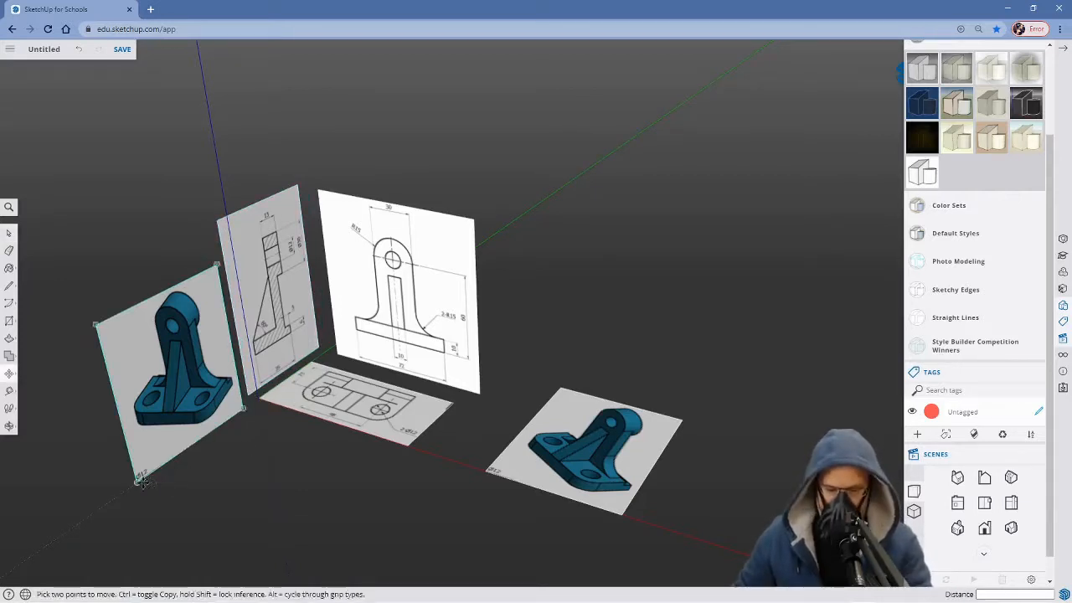
click(134, 480)
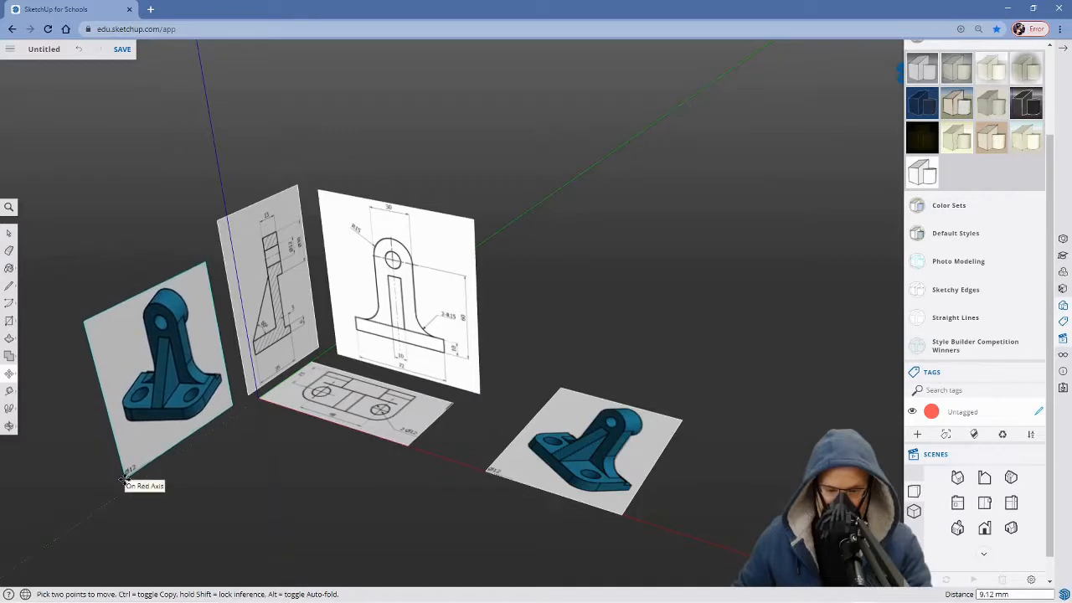
click(124, 478)
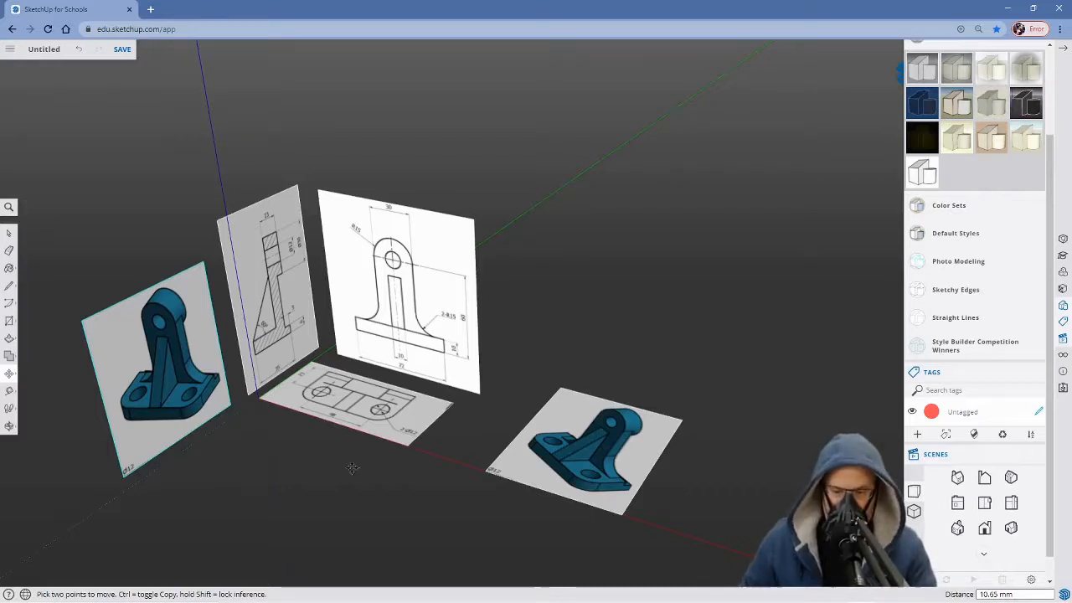
Open the flat top-view group at the origin for editing.
key(space)
click(354, 410)
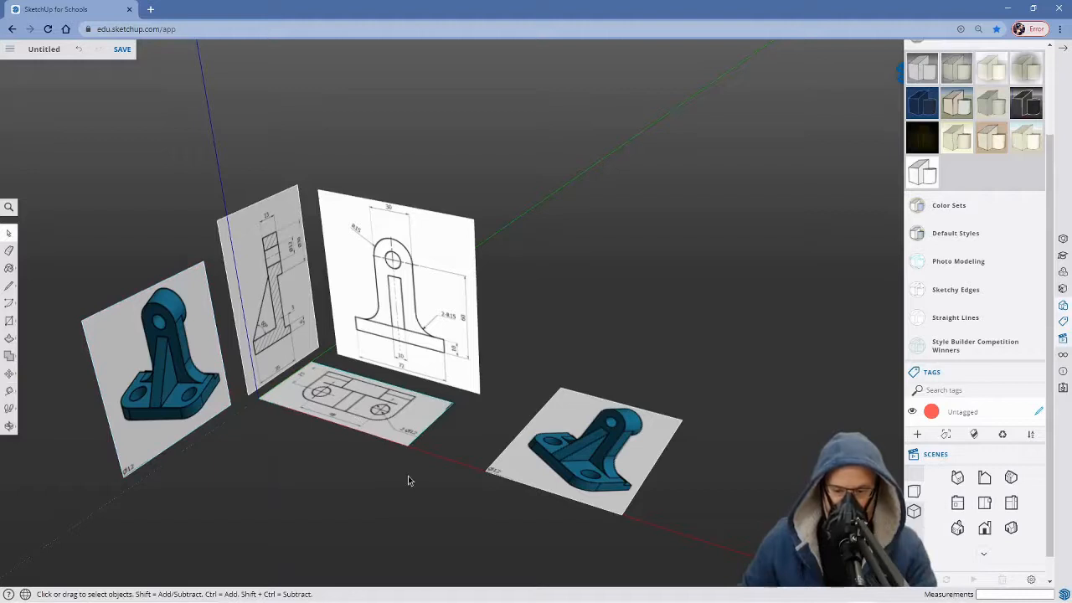
double_click(351, 408)
click(304, 456)
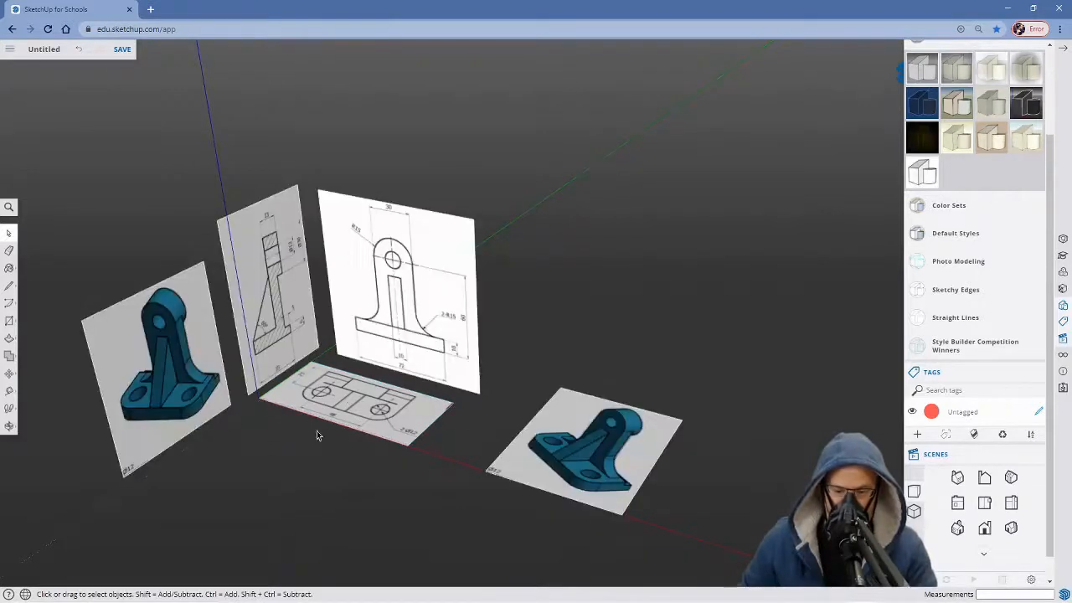
right_click(343, 396)
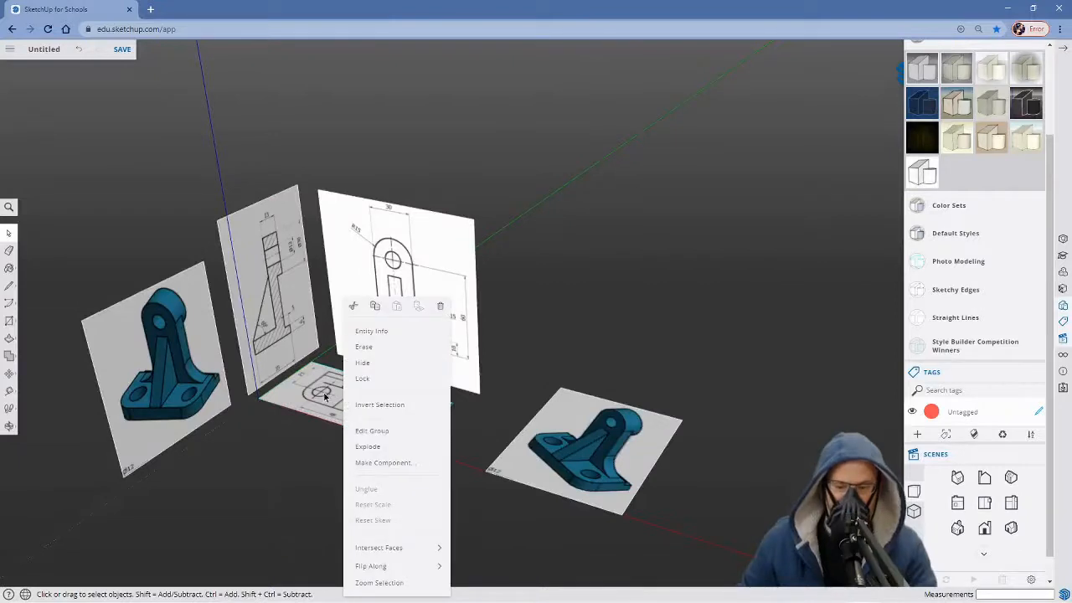
click(363, 431)
key(o)
drag(426, 491, 361, 478)
middle_drag(361, 478, 243, 402)
scroll(338, 448, up, 1)
scroll(340, 449, up, 1)
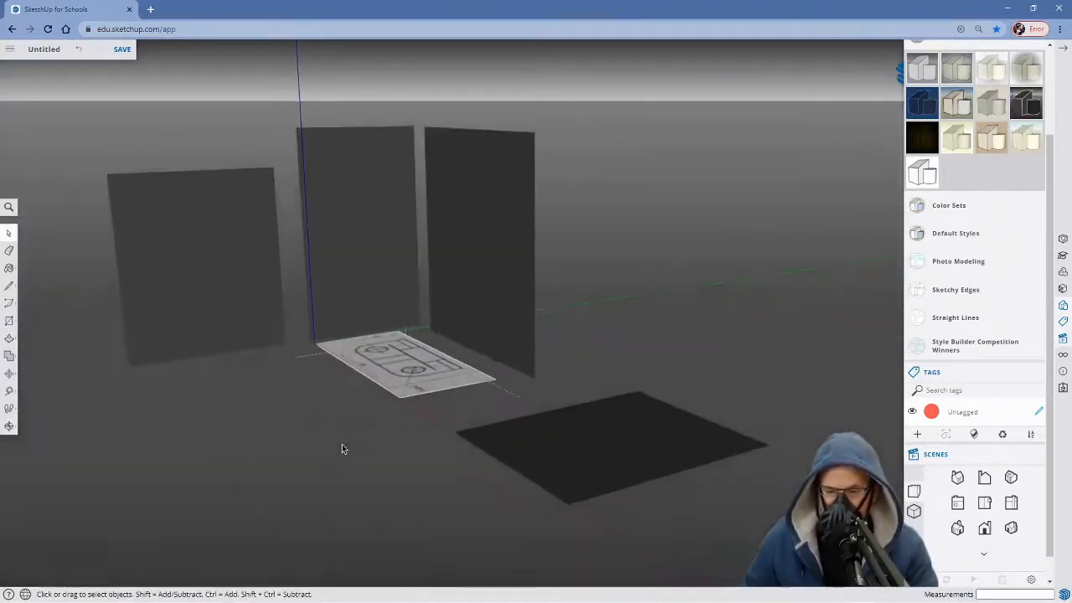
scroll(373, 435, up, 1)
middle_drag(373, 435, 304, 328)
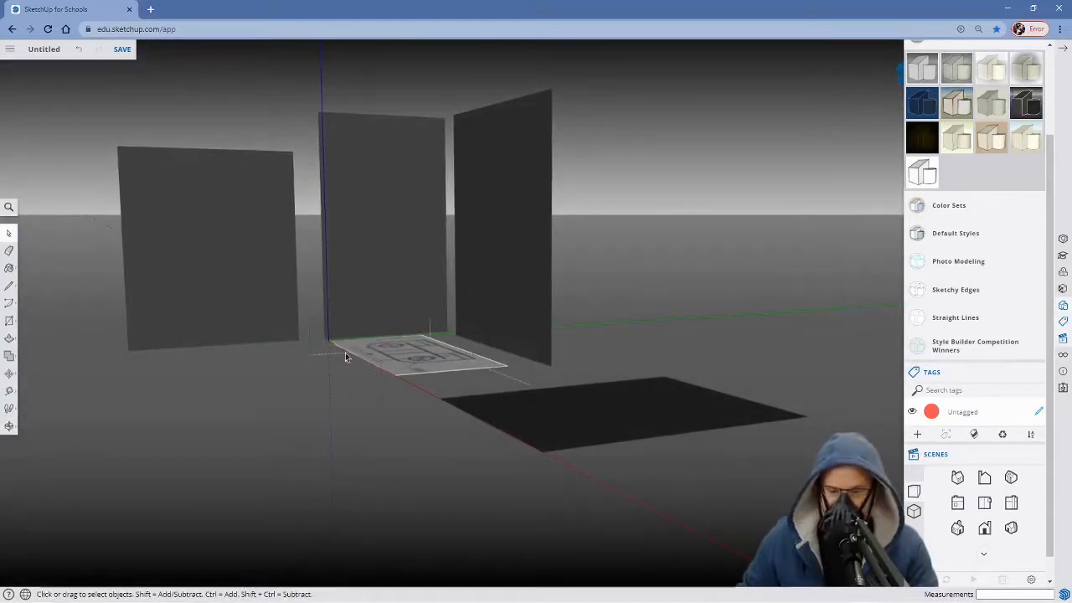
middle_drag(385, 411, 339, 499)
scroll(342, 436, up, 1)
middle_drag(457, 430, 434, 479)
scroll(496, 381, up, 4)
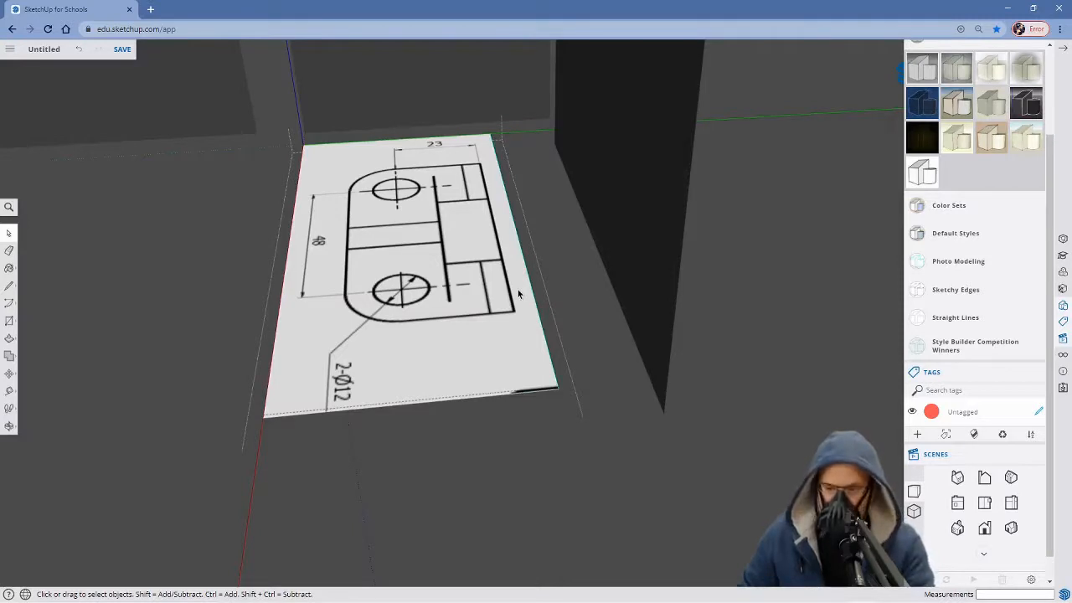
Crop the top view's long sides to the part outline by moving the back edge about 5 mm and the front edge about 13 mm inward.
key(m)
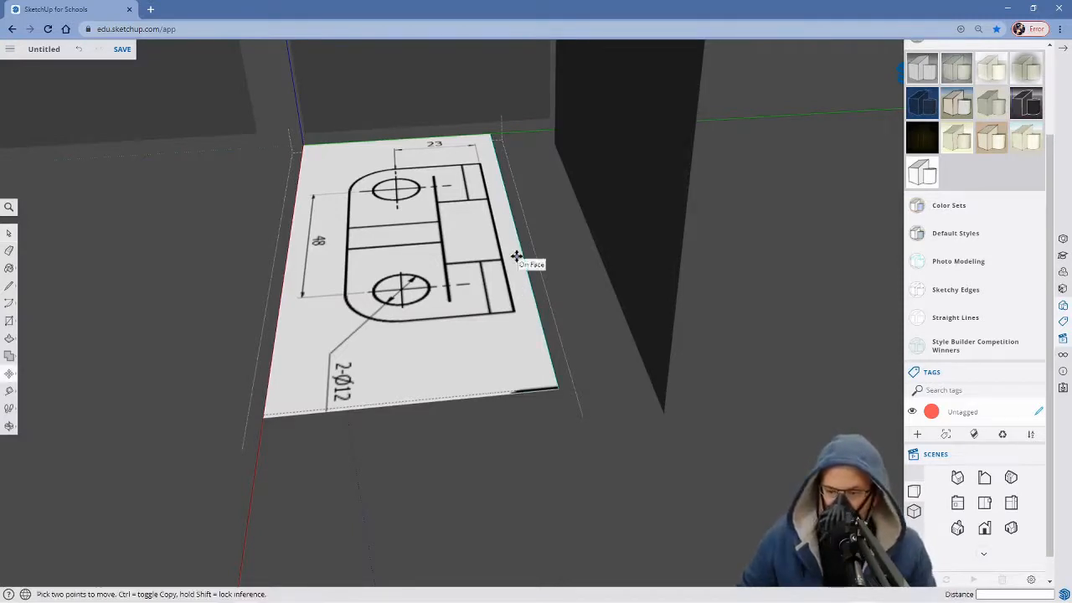
click(514, 247)
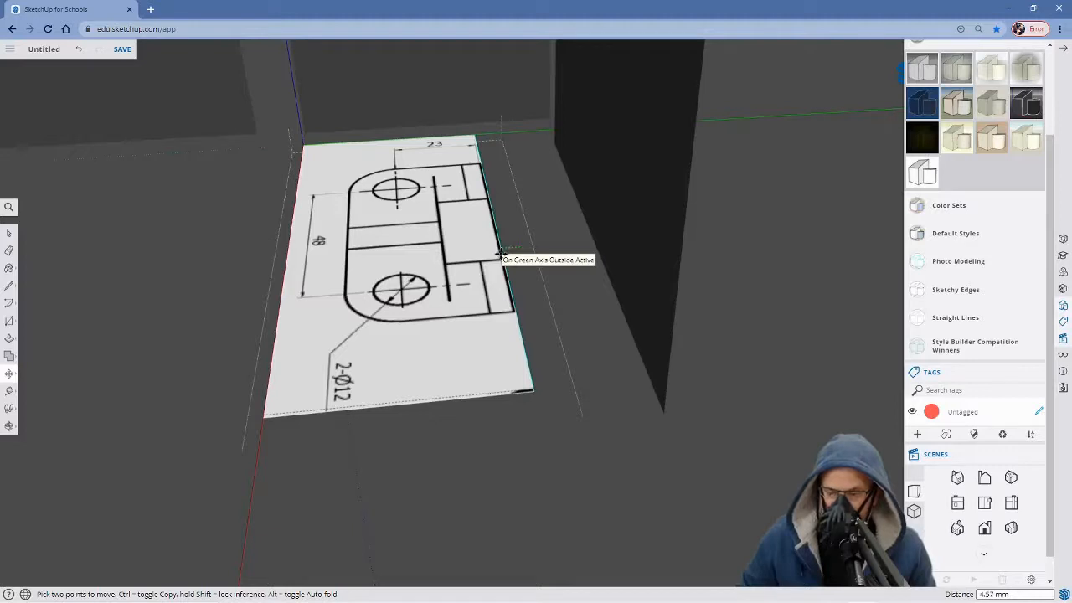
click(499, 253)
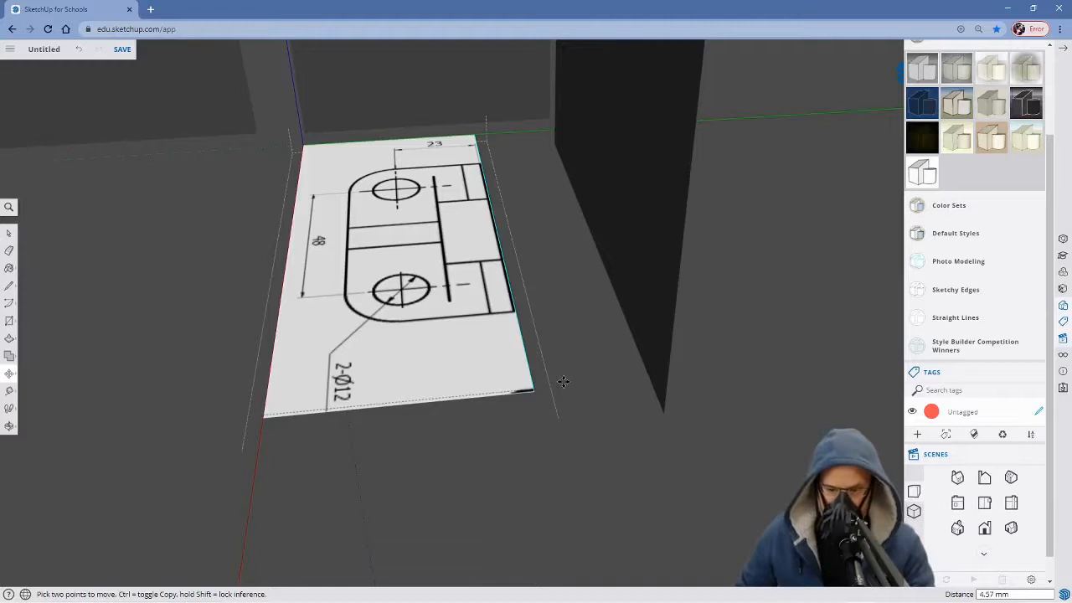
key(space)
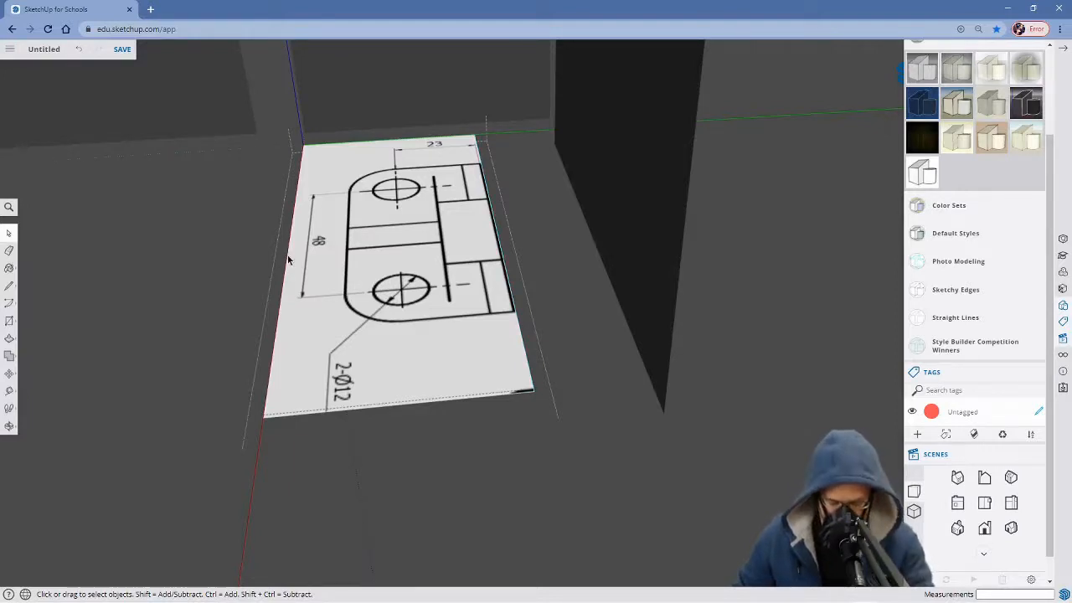
key(t)
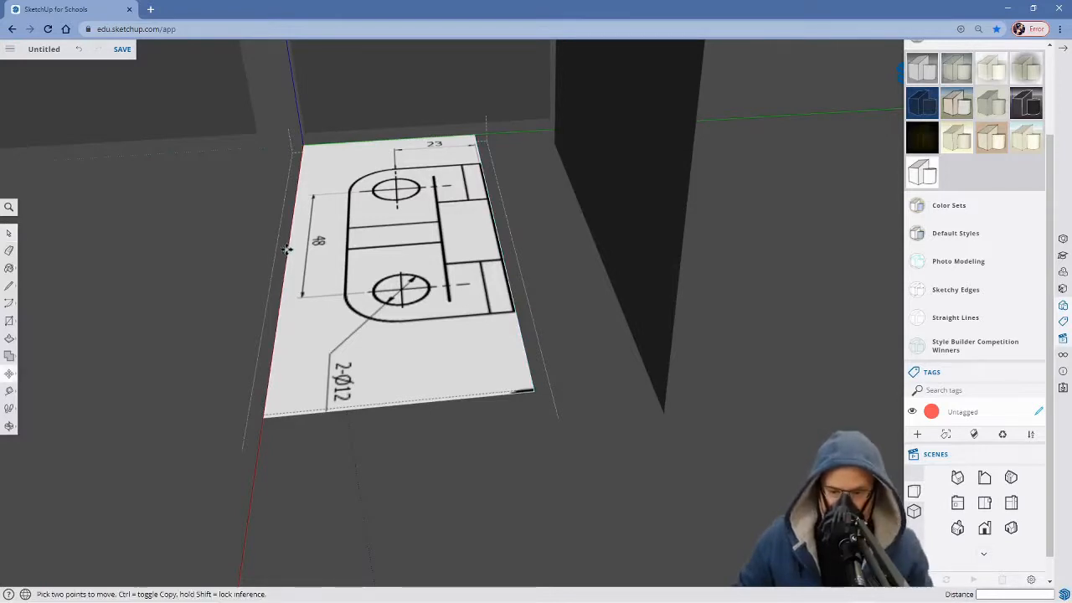
click(288, 249)
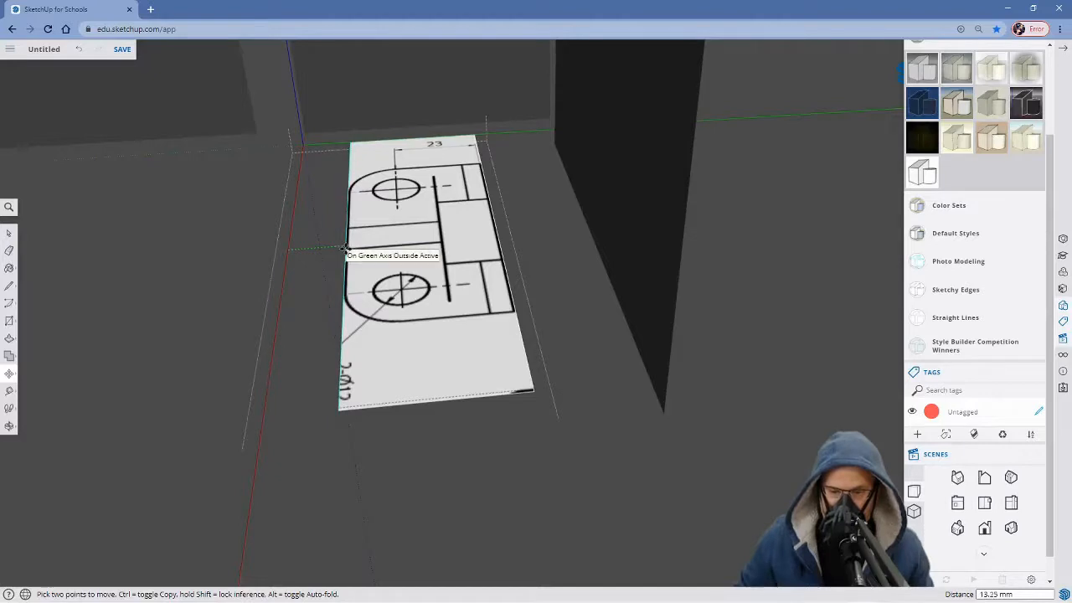
click(343, 249)
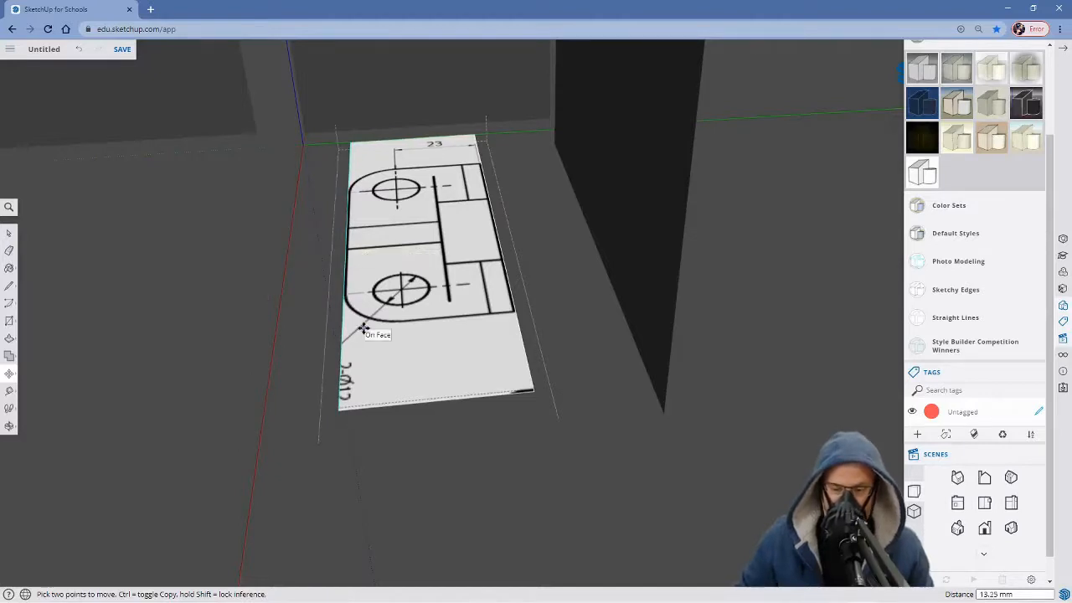
Move the top view's short edge farthest from the origin about 26 mm inward along the red axis to the part outline.
middle_drag(277, 375, 620, 380)
key(space)
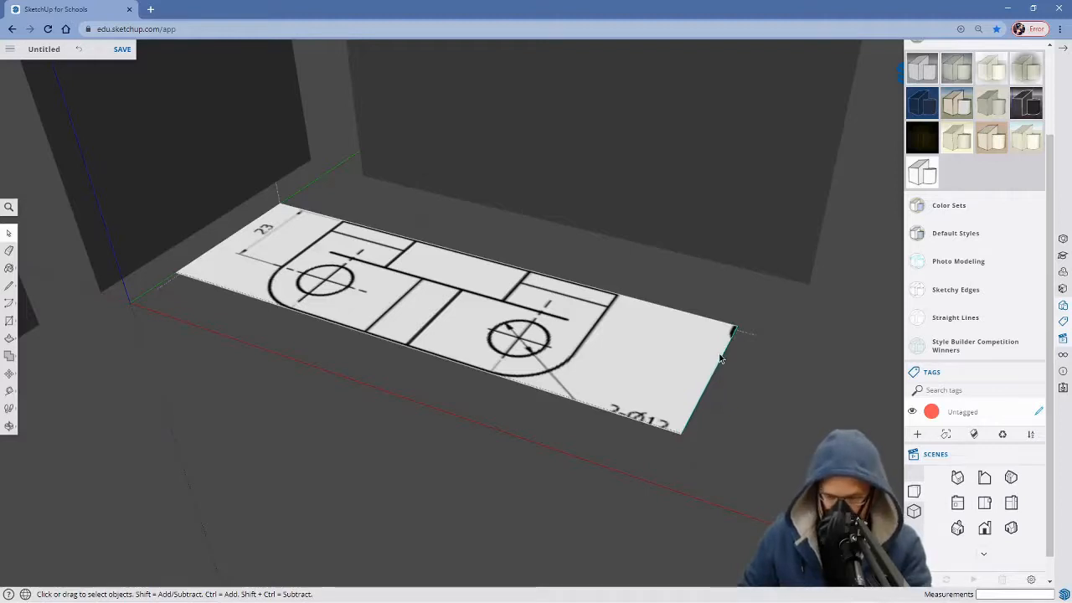
key(m)
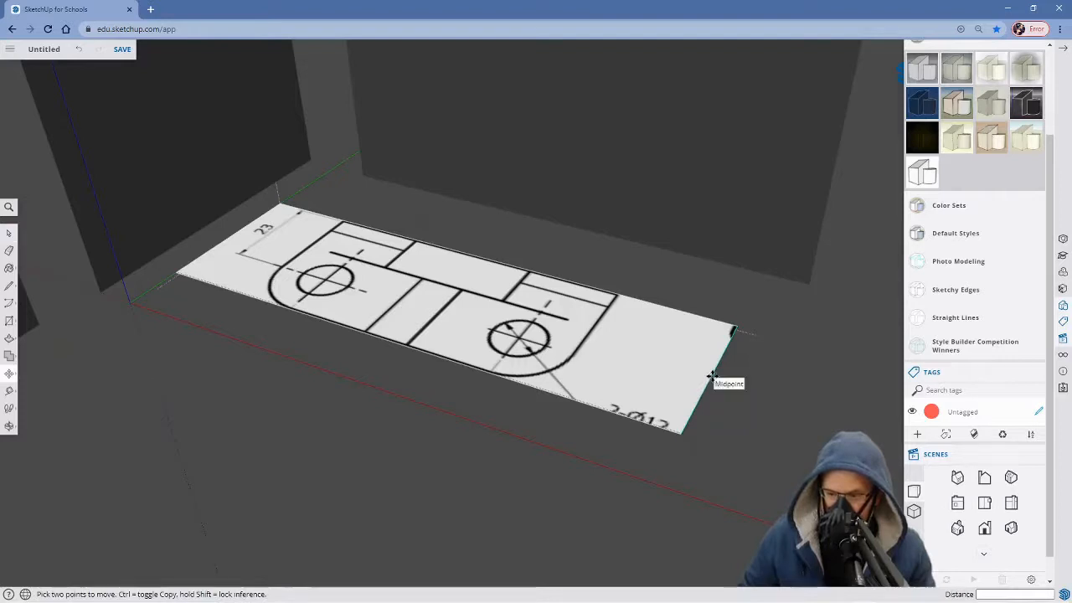
click(714, 379)
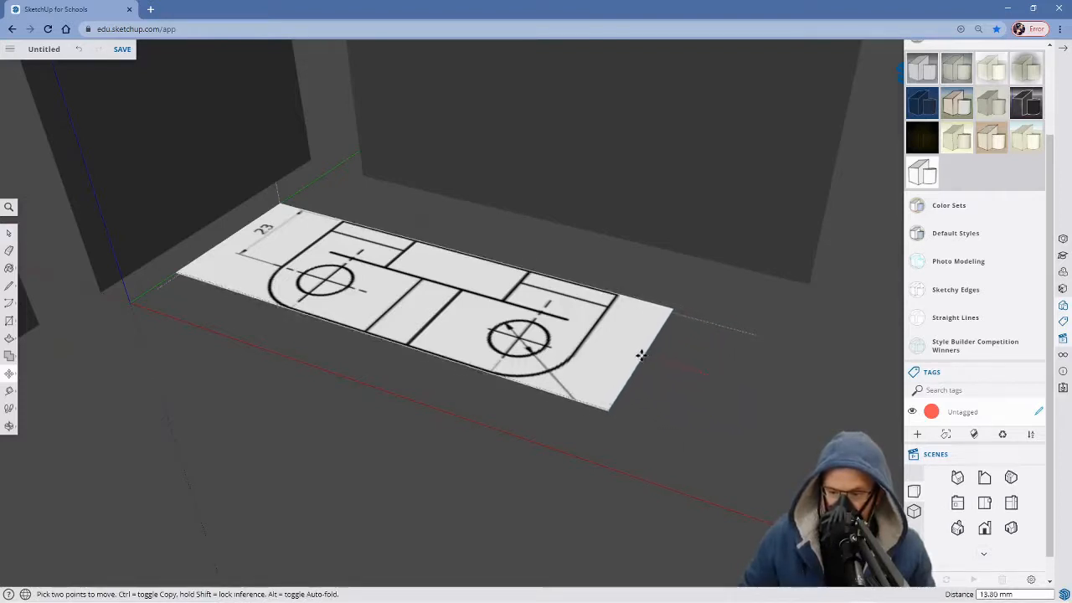
click(585, 343)
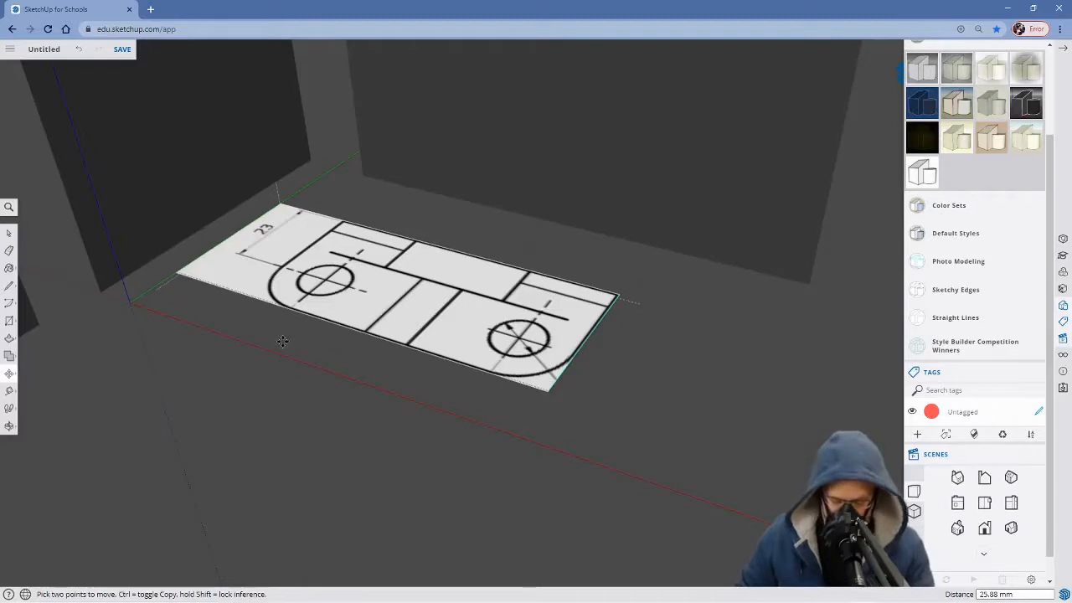
Move the top view's short edge nearest the origin about 19 mm inward to the part outline and close the group.
key(space)
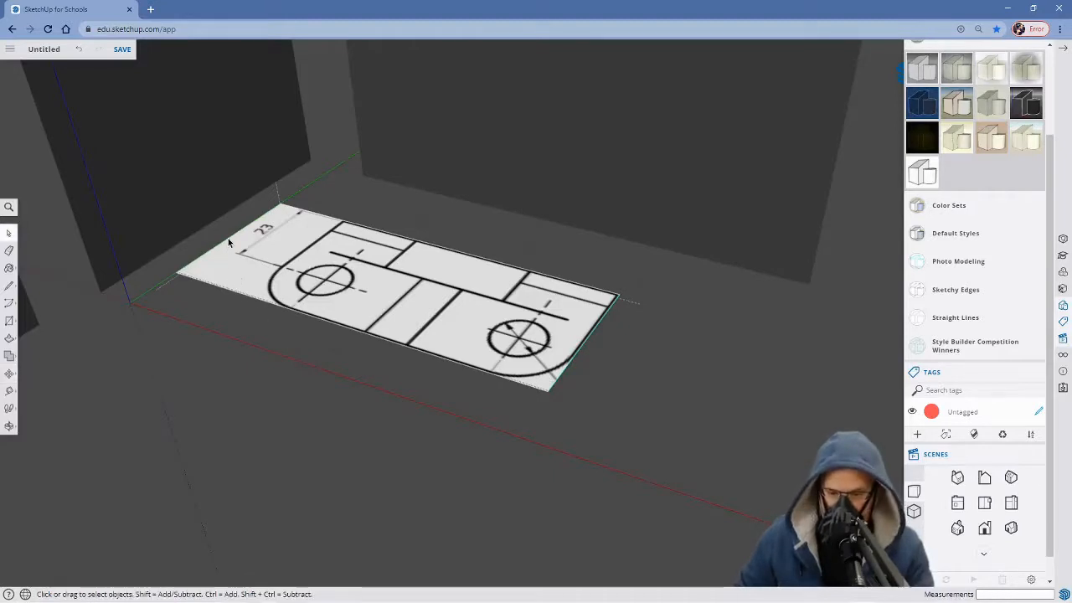
scroll(228, 242, up, 5)
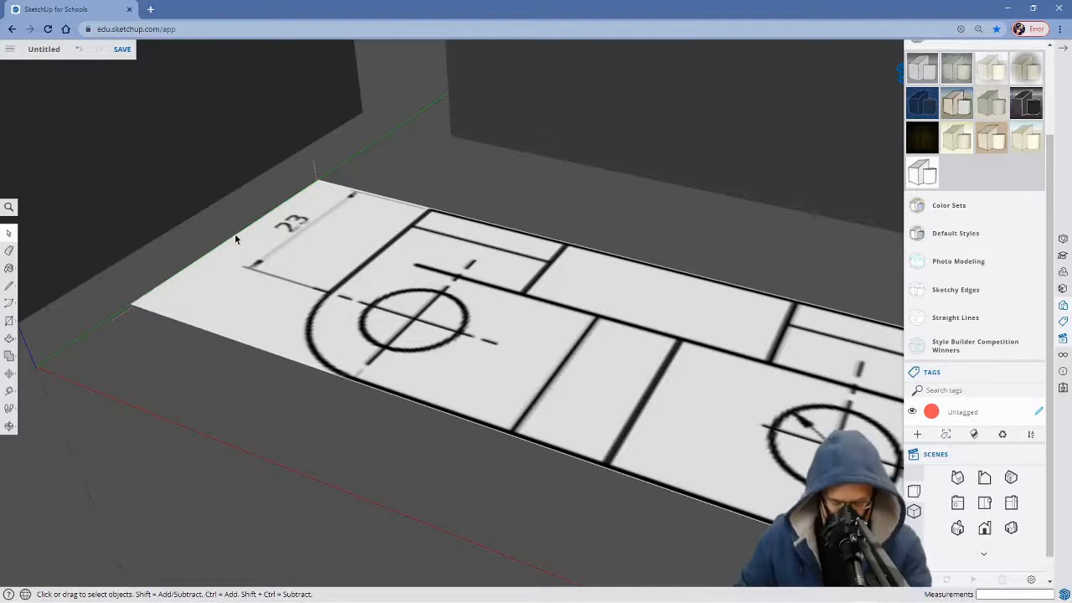
key(m)
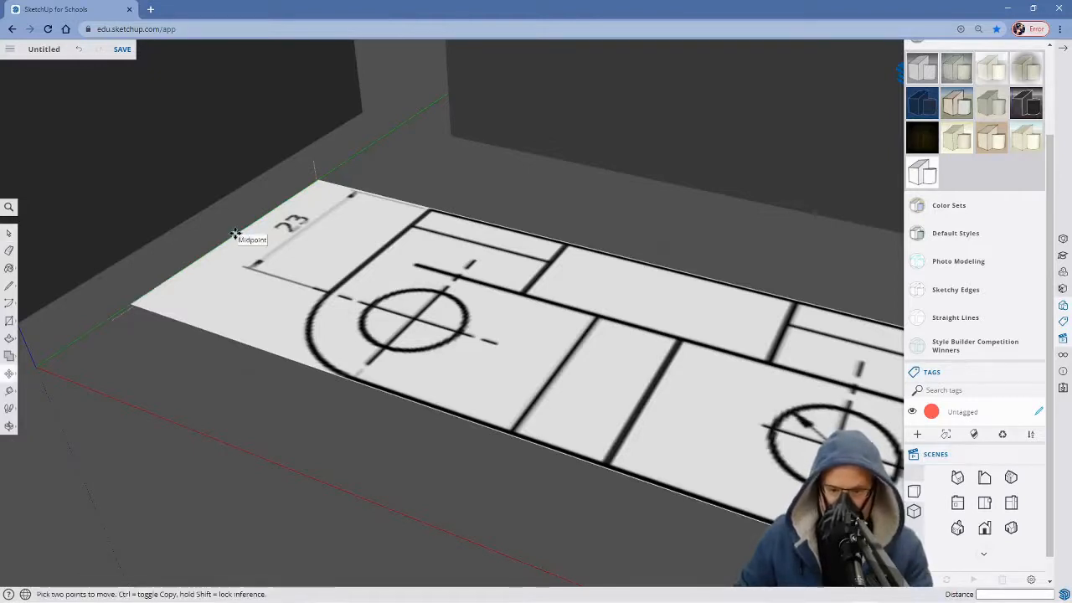
click(235, 233)
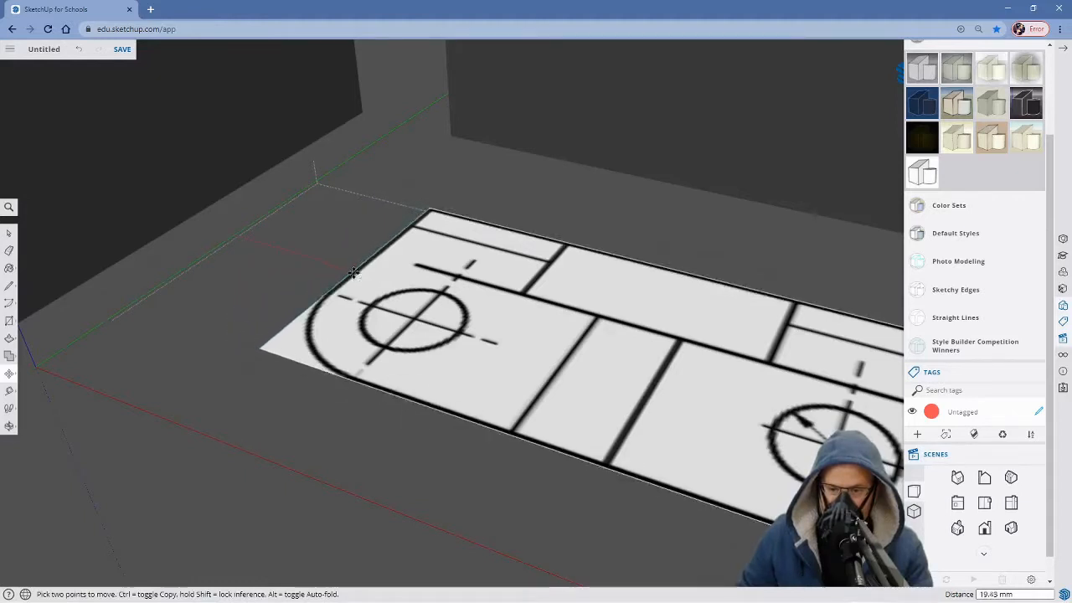
click(353, 273)
scroll(448, 341, down, 5)
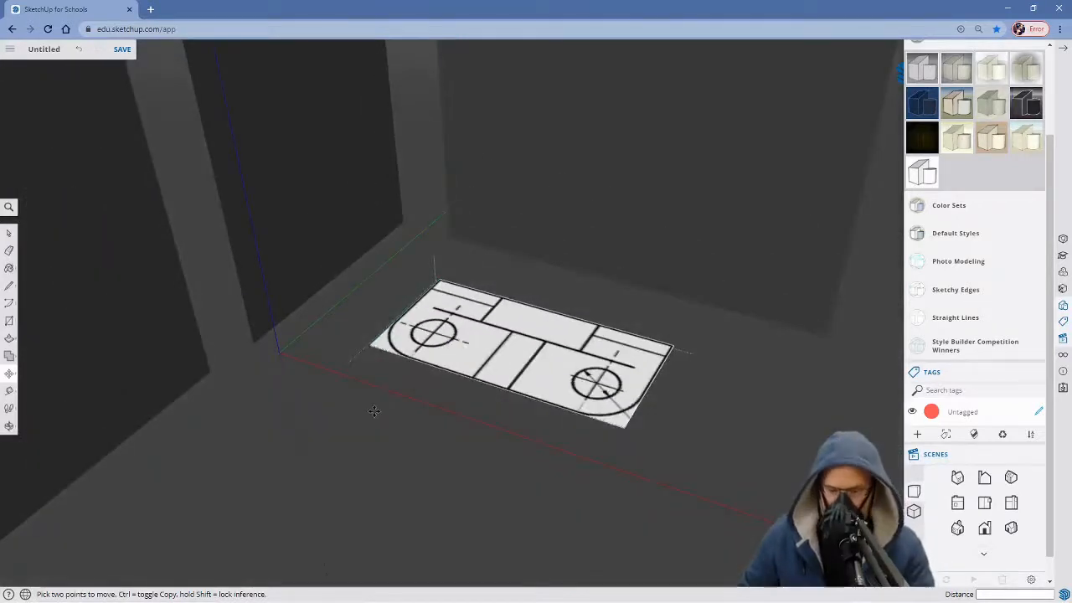
key(space)
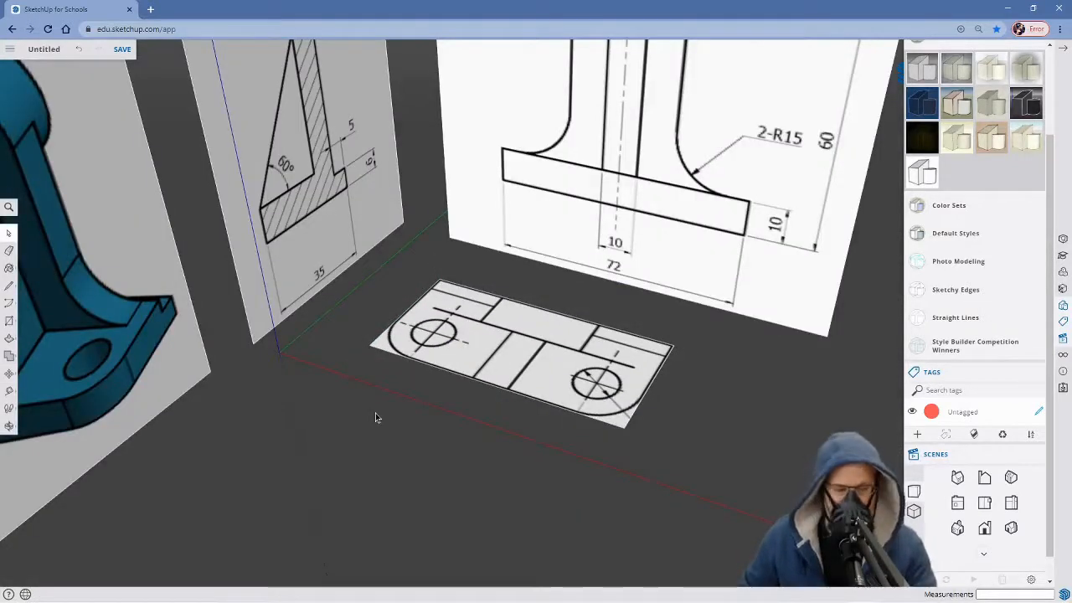
Move the cropped top-view group from its corner nearest the origin exactly onto the origin.
click(459, 351)
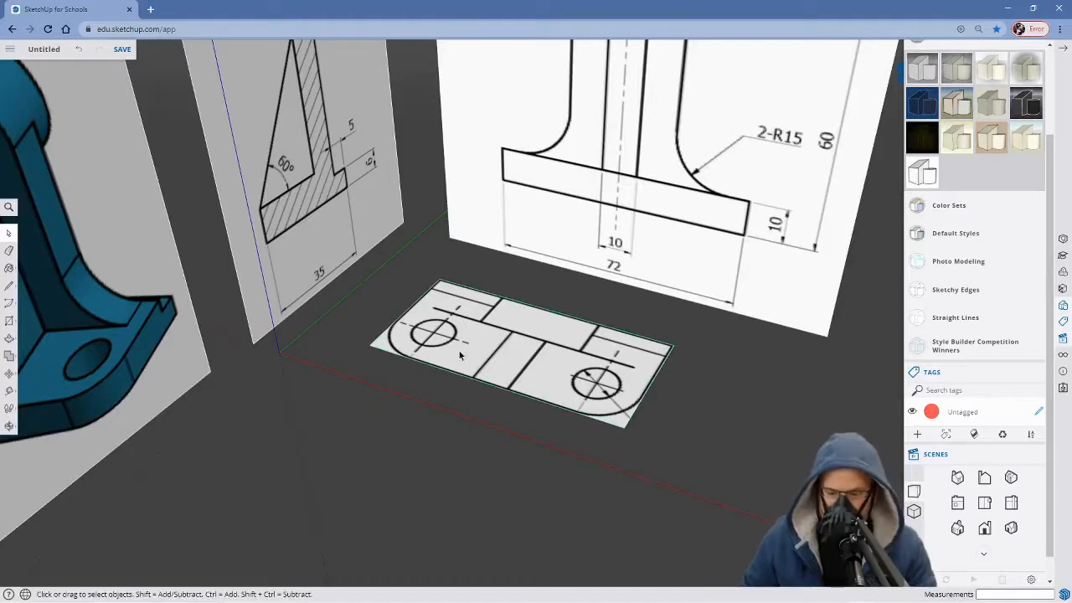
key(m)
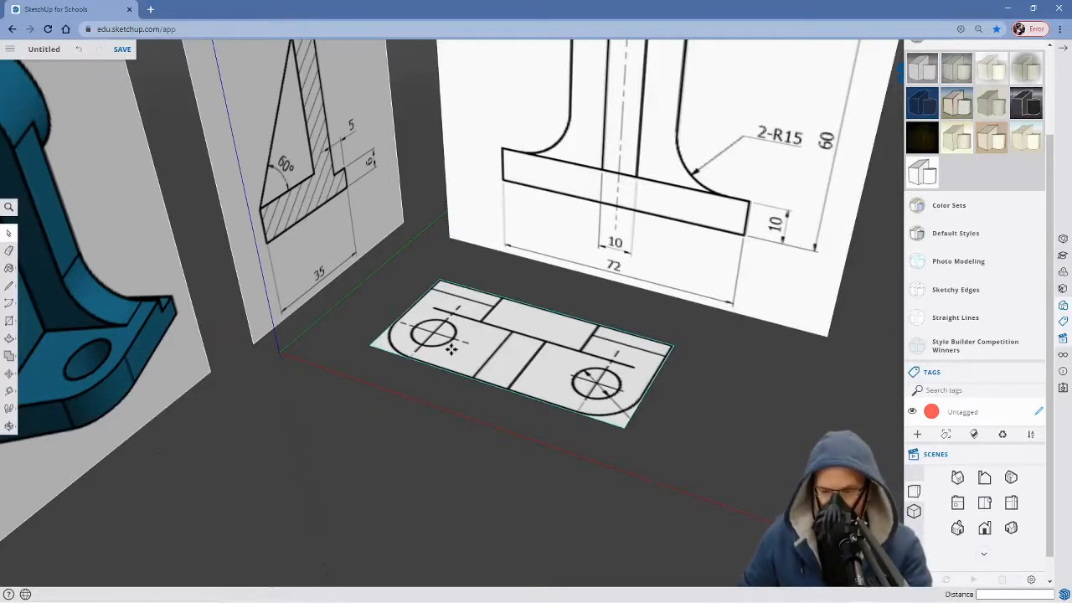
click(369, 345)
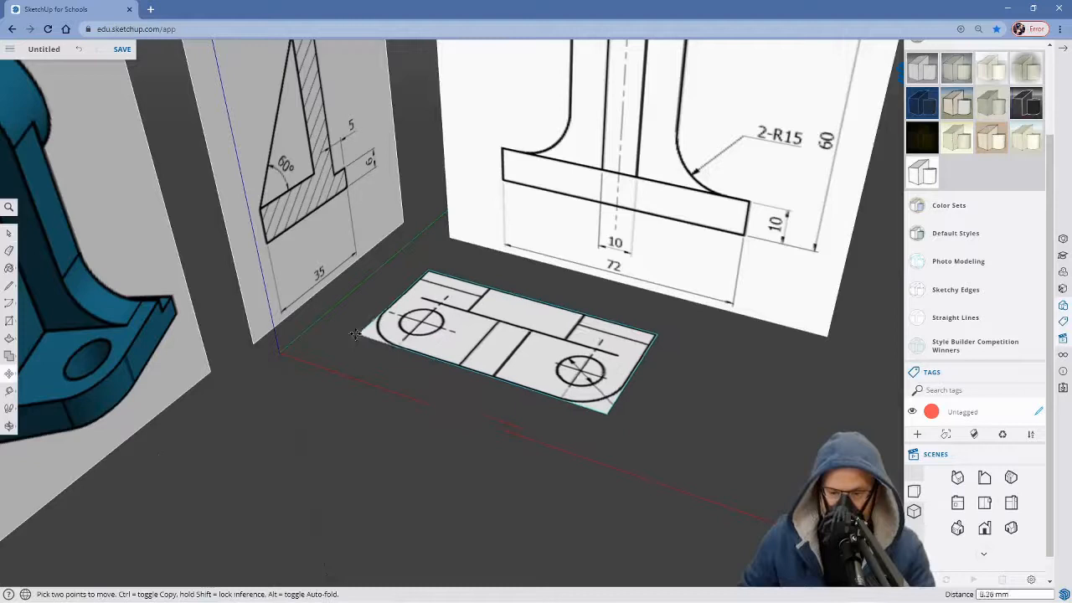
click(279, 352)
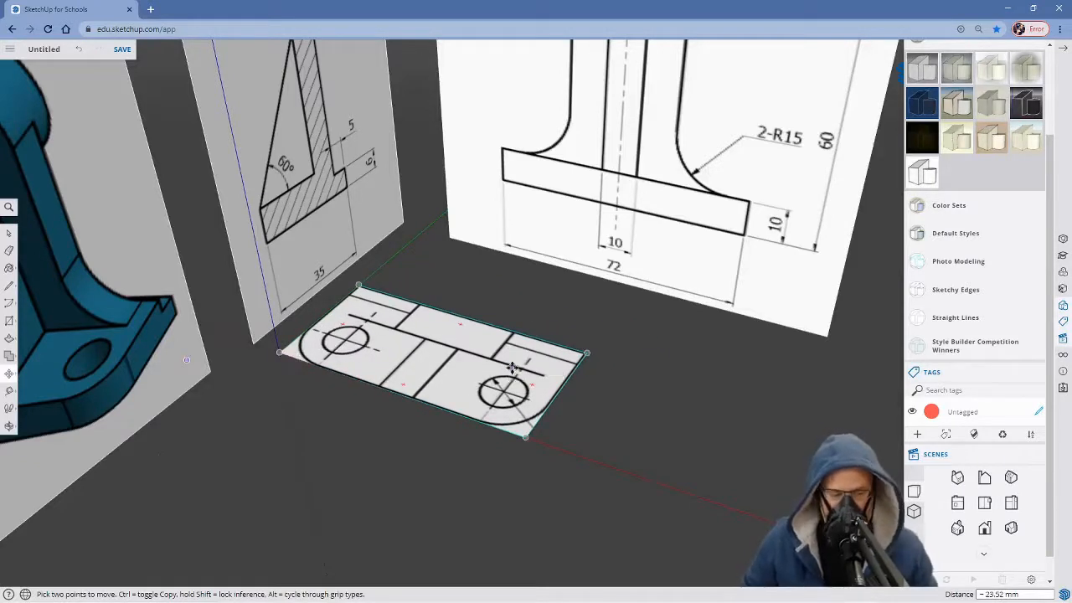
scroll(508, 370, down, 2)
mouse_move(629, 458)
middle_down()
mouse_move(478, 407)
mouse_move(494, 399)
middle_up()
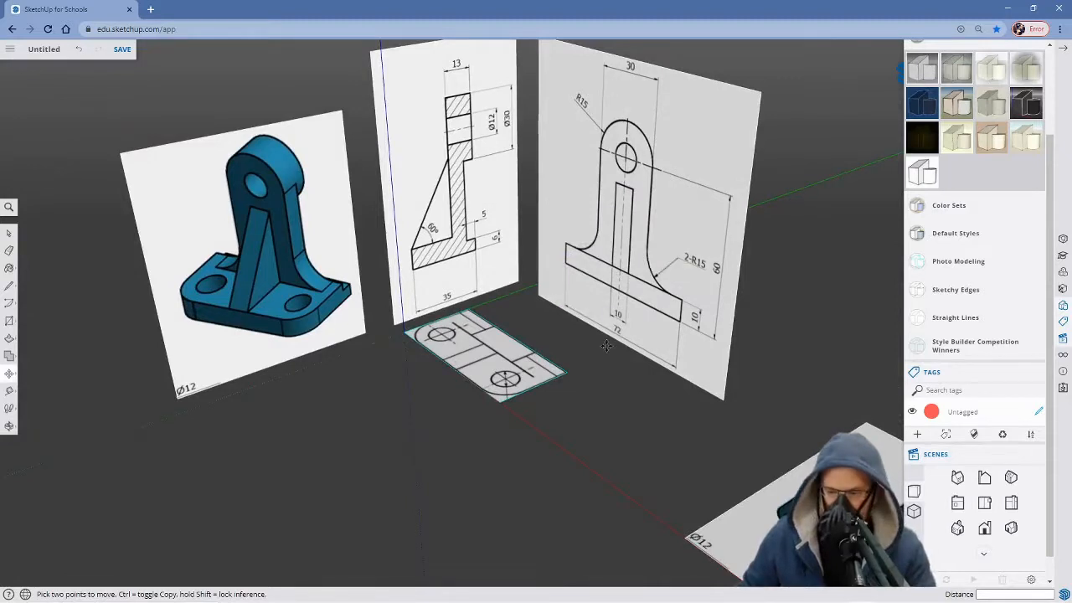
Open the front-view group and move its bottom edge about 24 mm up to the base of the part outline.
key(space)
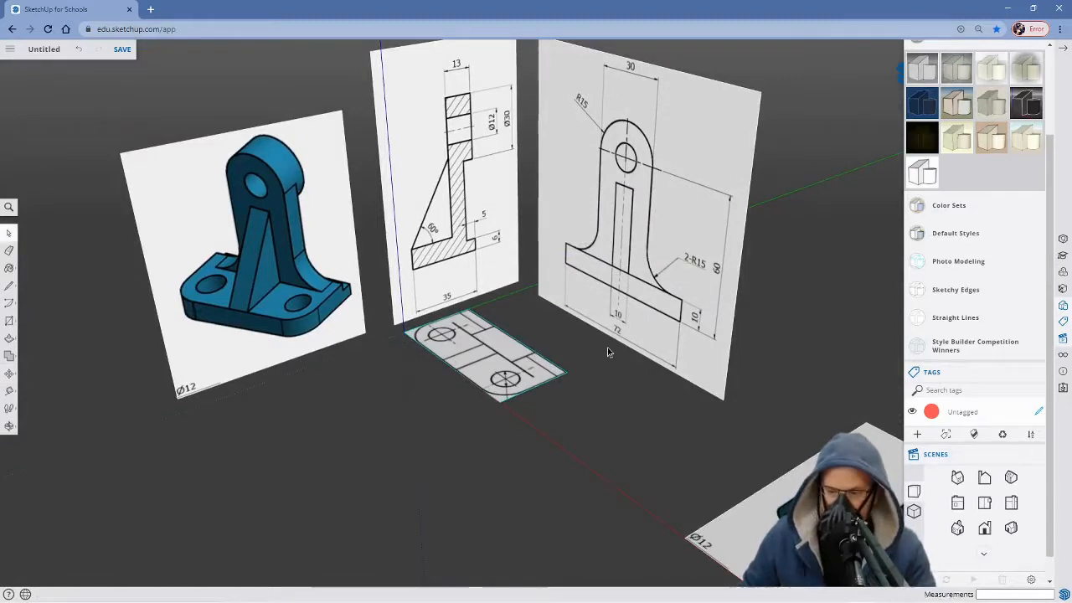
double_click(595, 277)
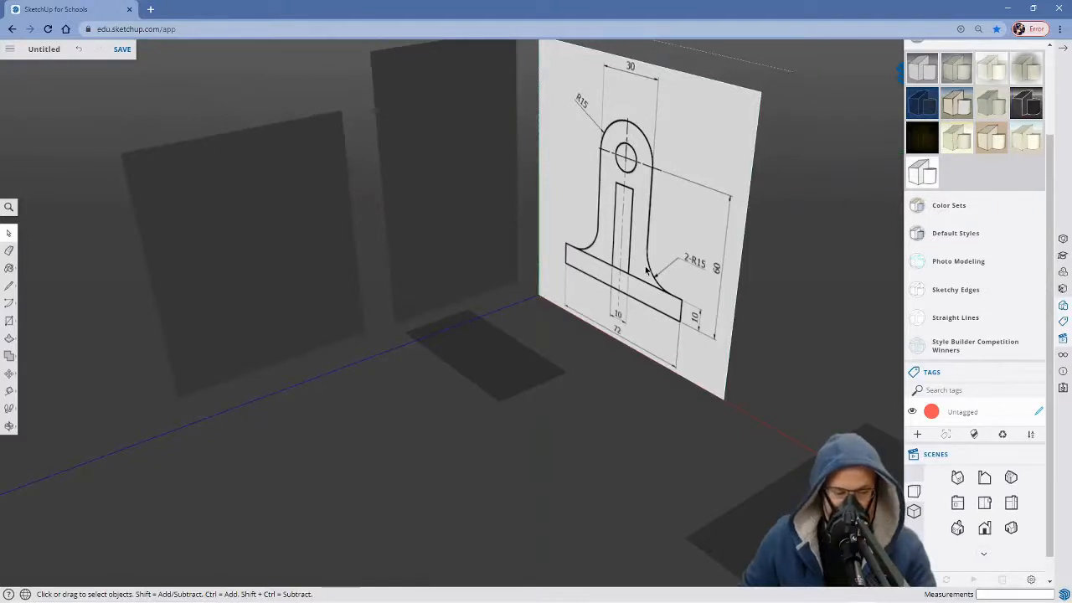
key(o)
mouse_move(569, 346)
mouse_down()
mouse_move(483, 411)
mouse_move(493, 435)
mouse_move(555, 375)
mouse_move(768, 334)
mouse_up()
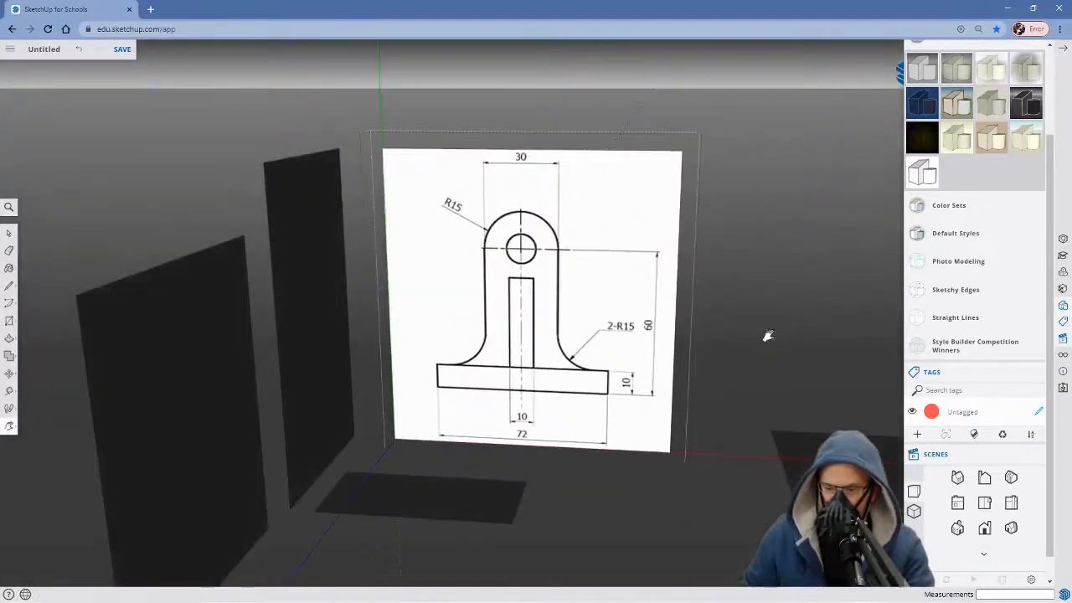
scroll(500, 452, up, 3)
scroll(510, 450, up, 1)
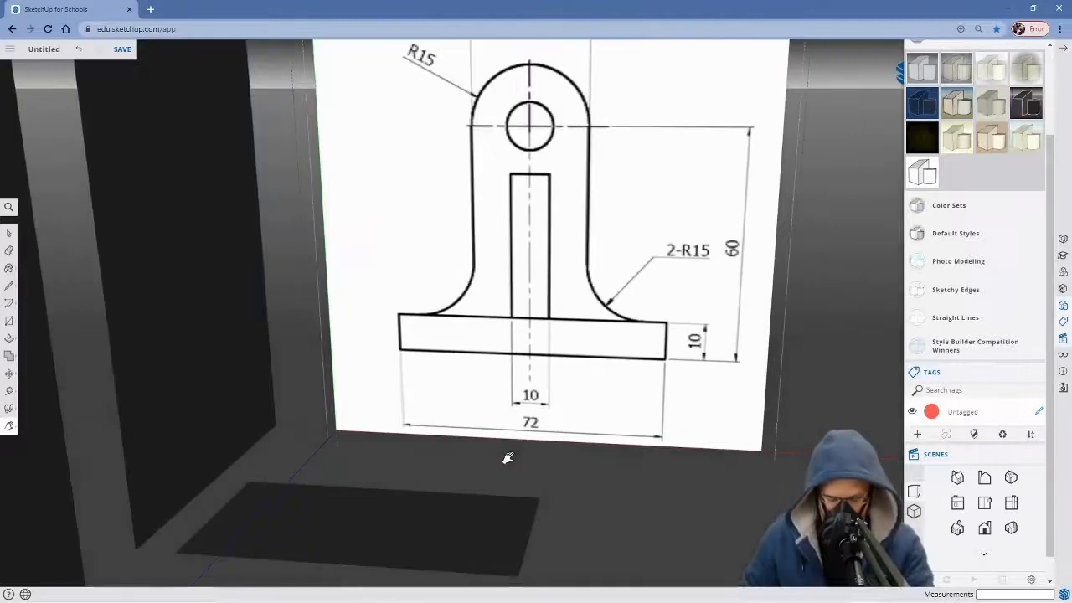
key(space)
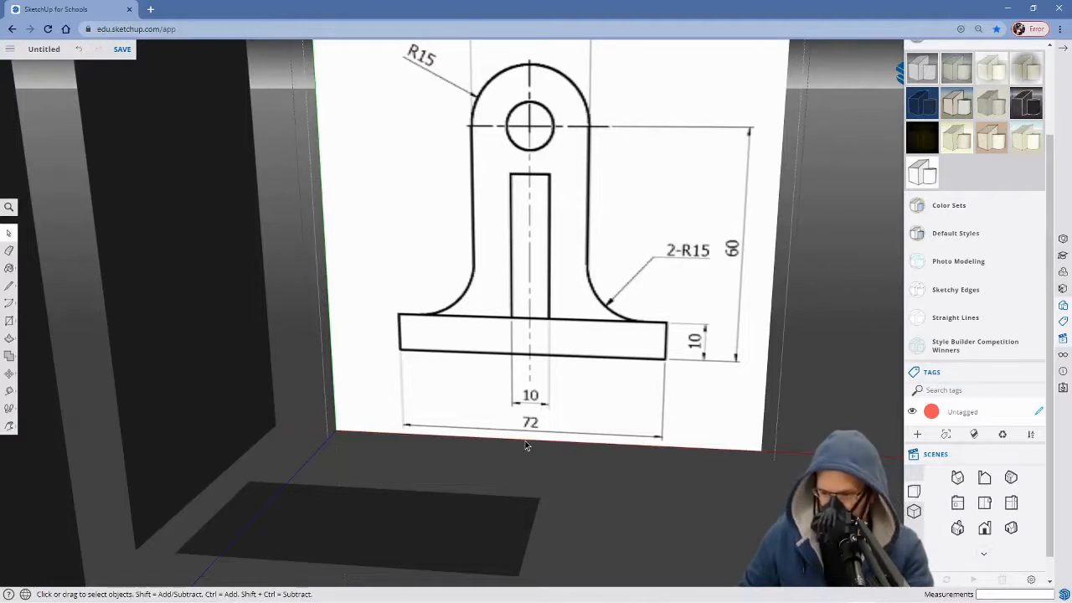
scroll(525, 445, up, 2)
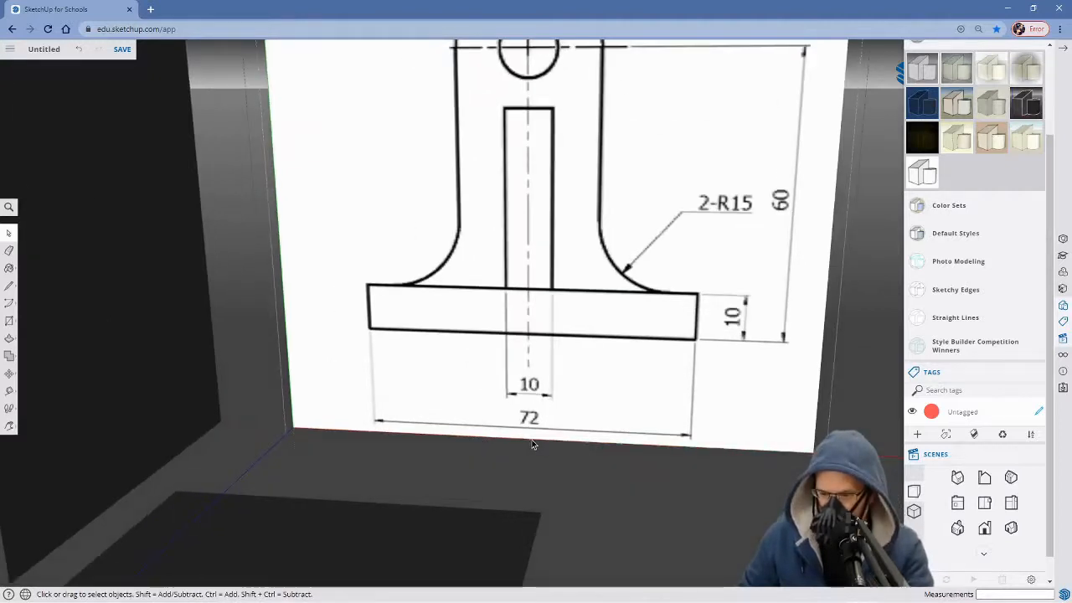
key(m)
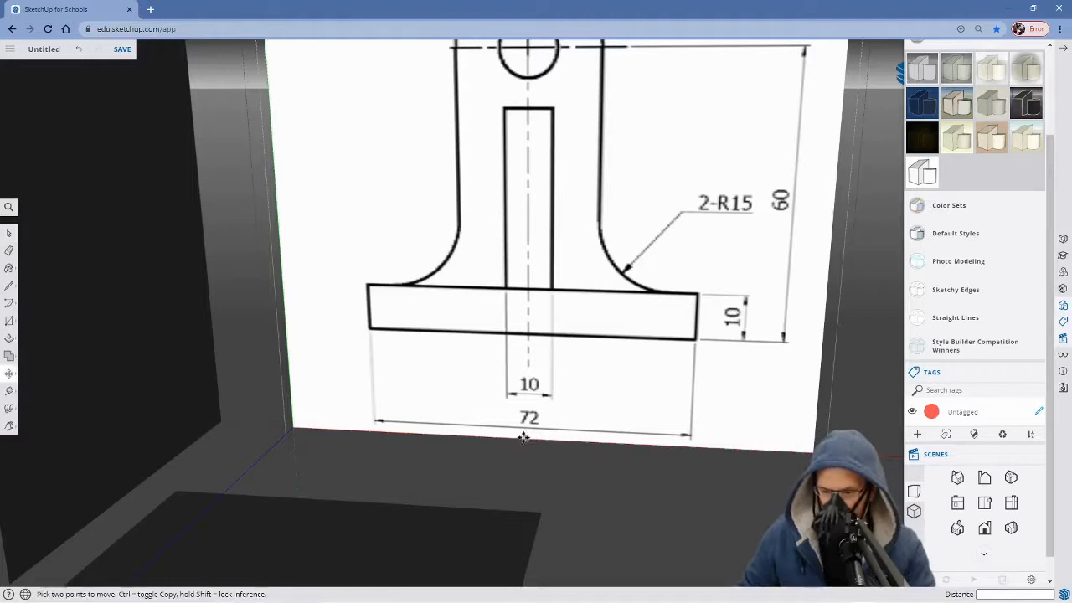
click(525, 439)
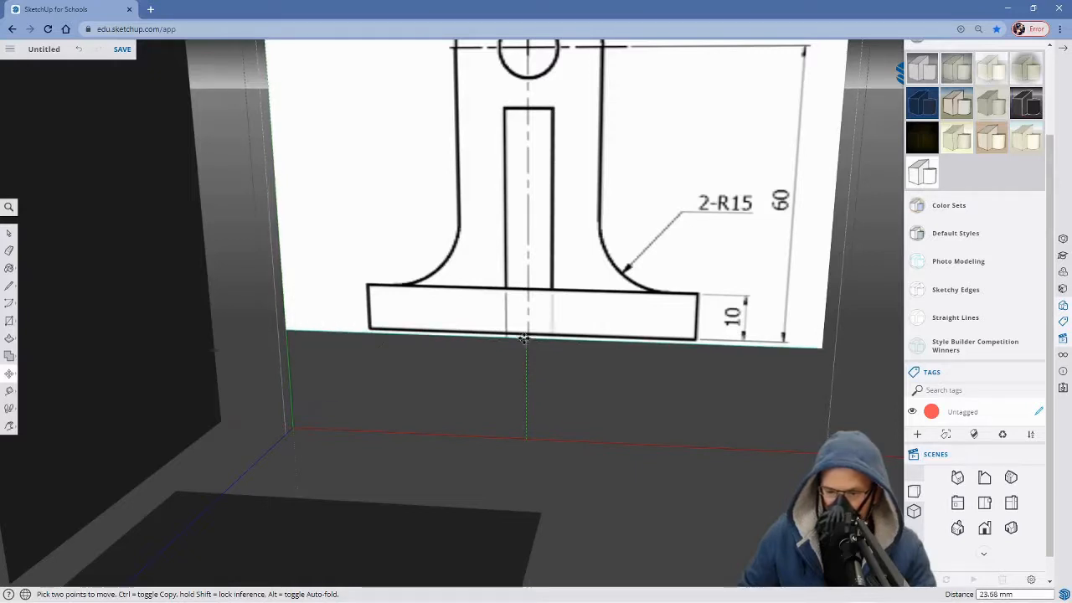
click(523, 335)
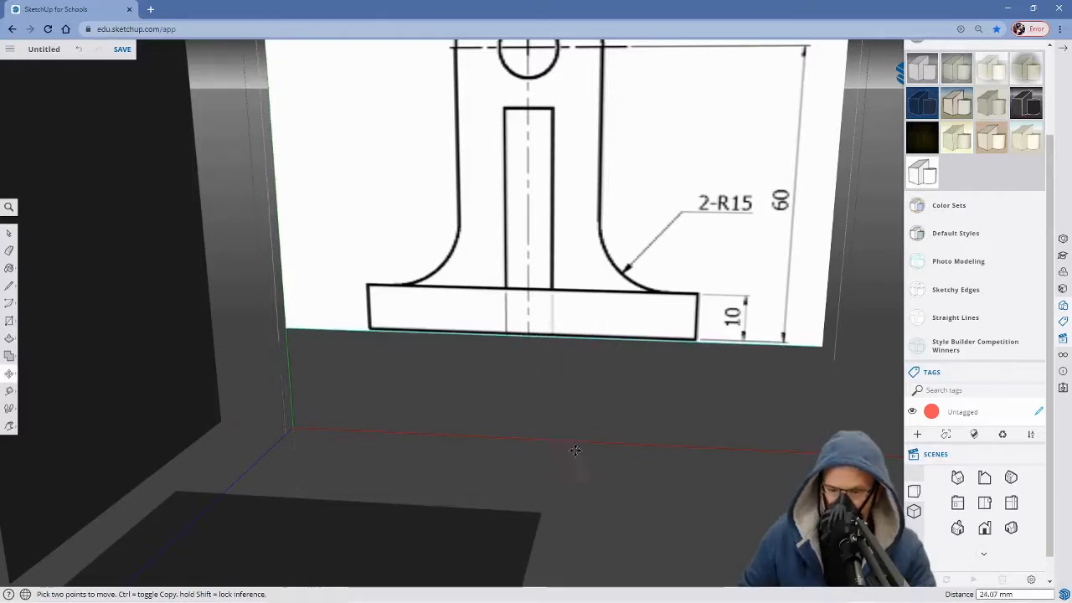
Move the front view's vertical edge farthest from the origin about 26 mm inward along the red axis to the base outline.
key(h)
drag(559, 377, 504, 530)
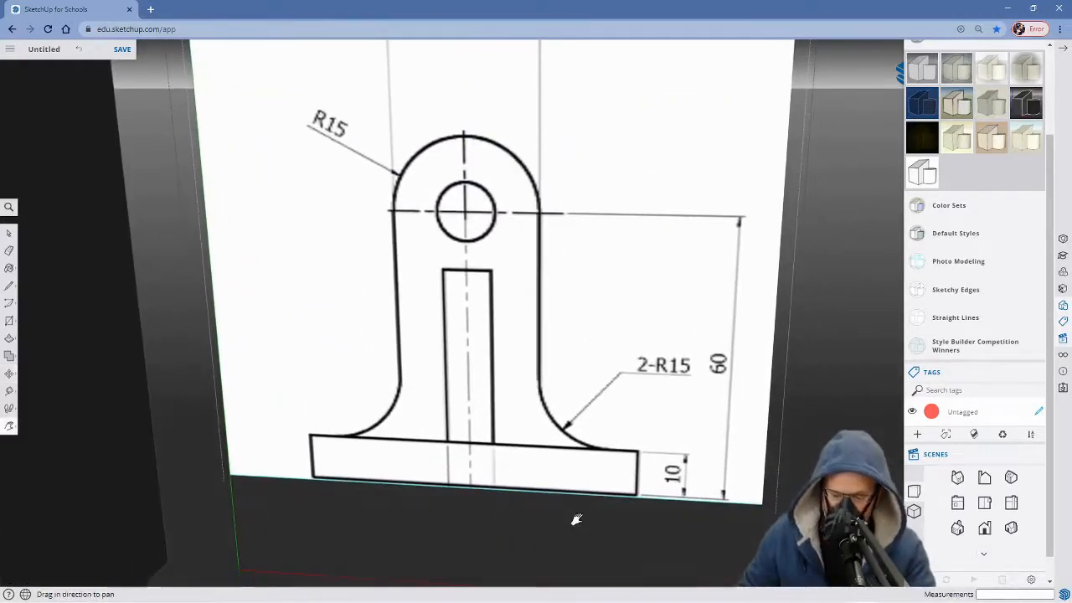
key(space)
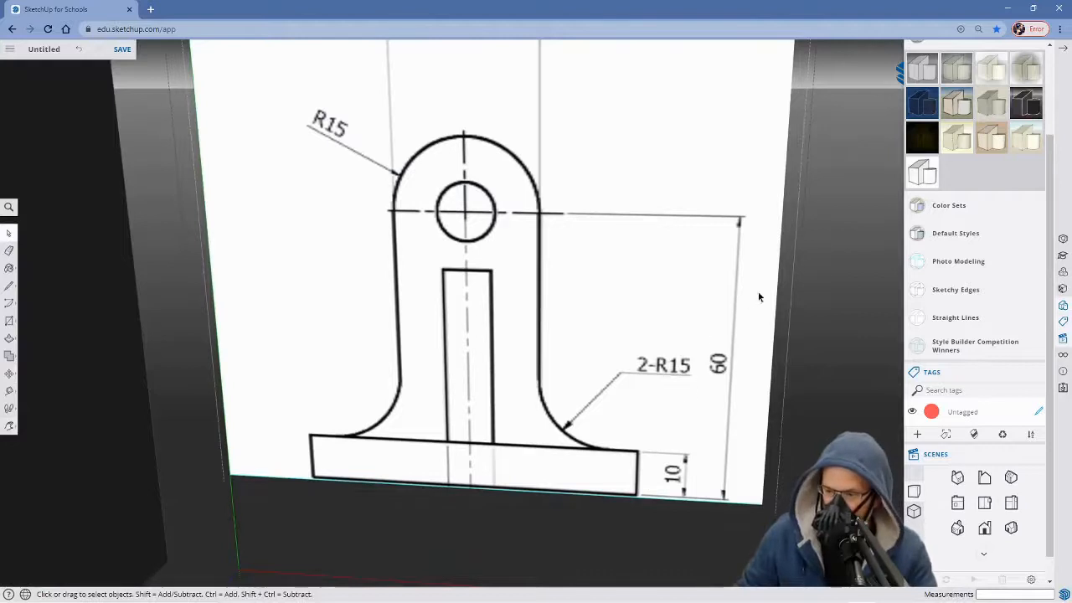
scroll(748, 309, up, 1)
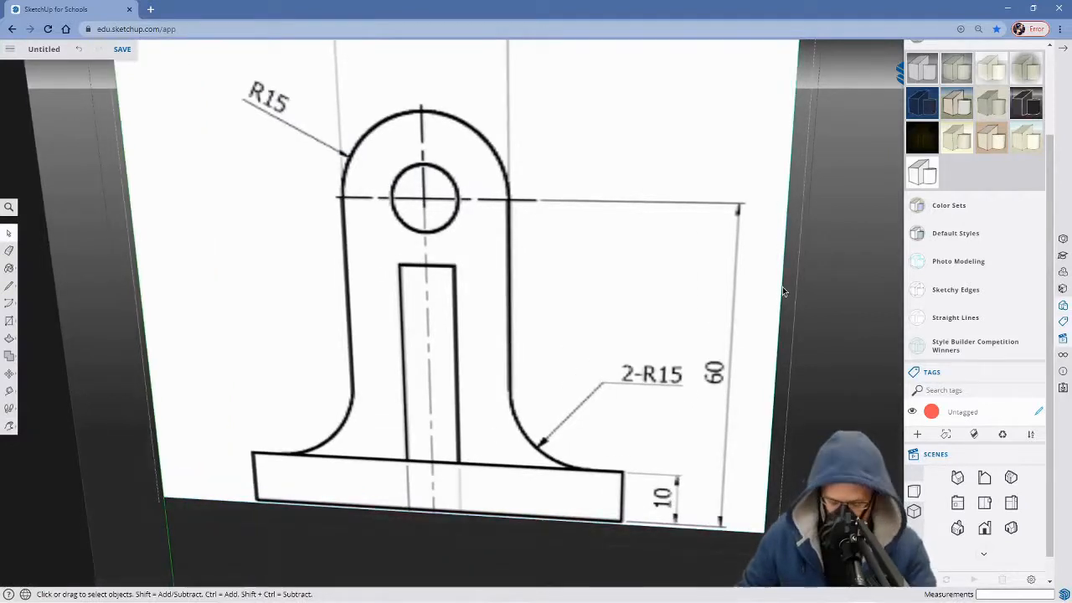
key(m)
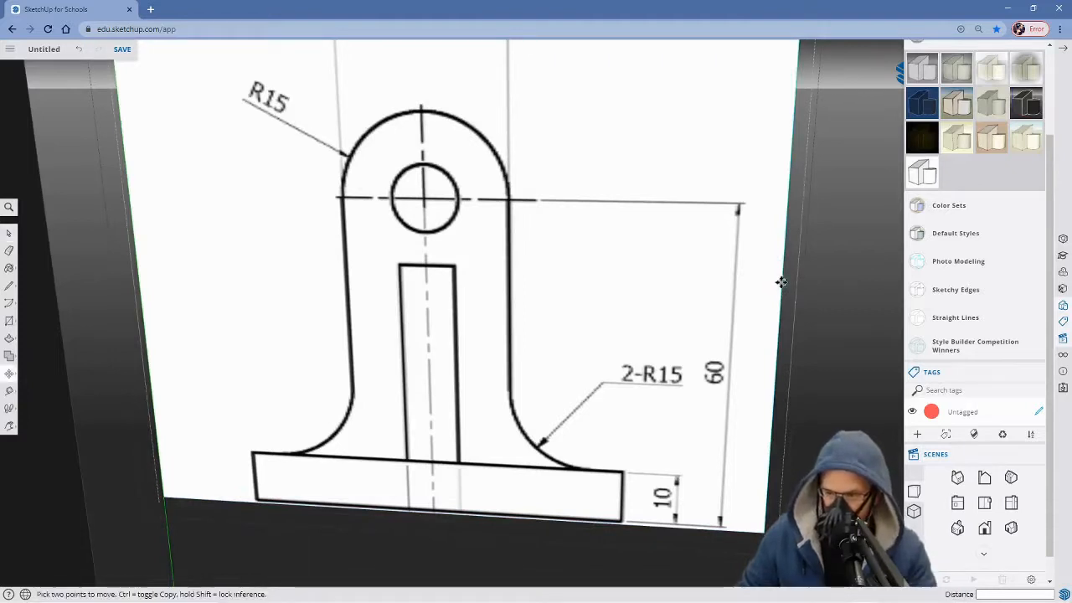
click(781, 283)
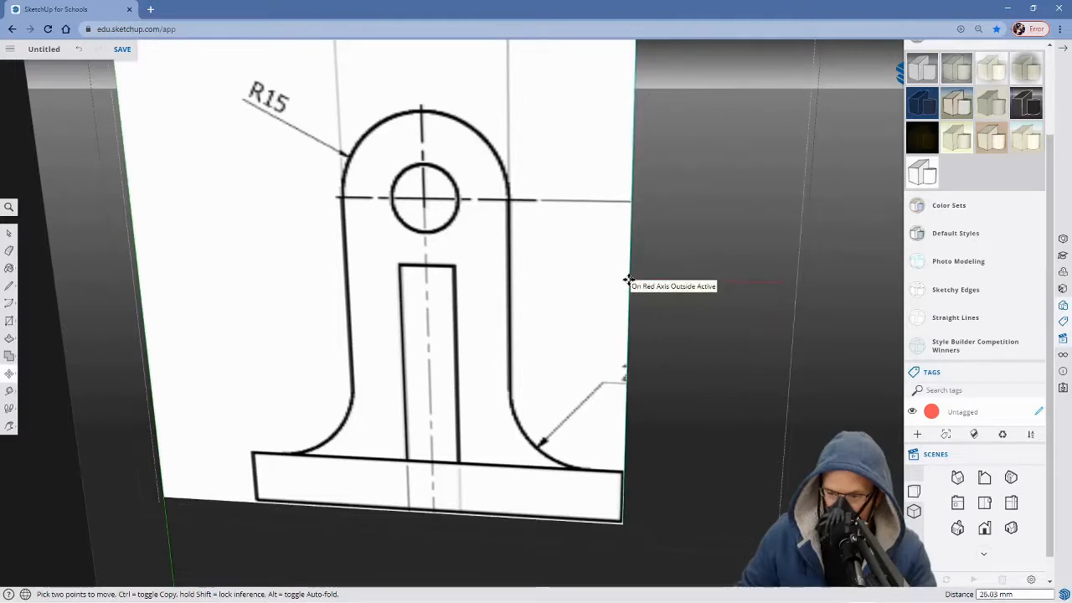
click(628, 280)
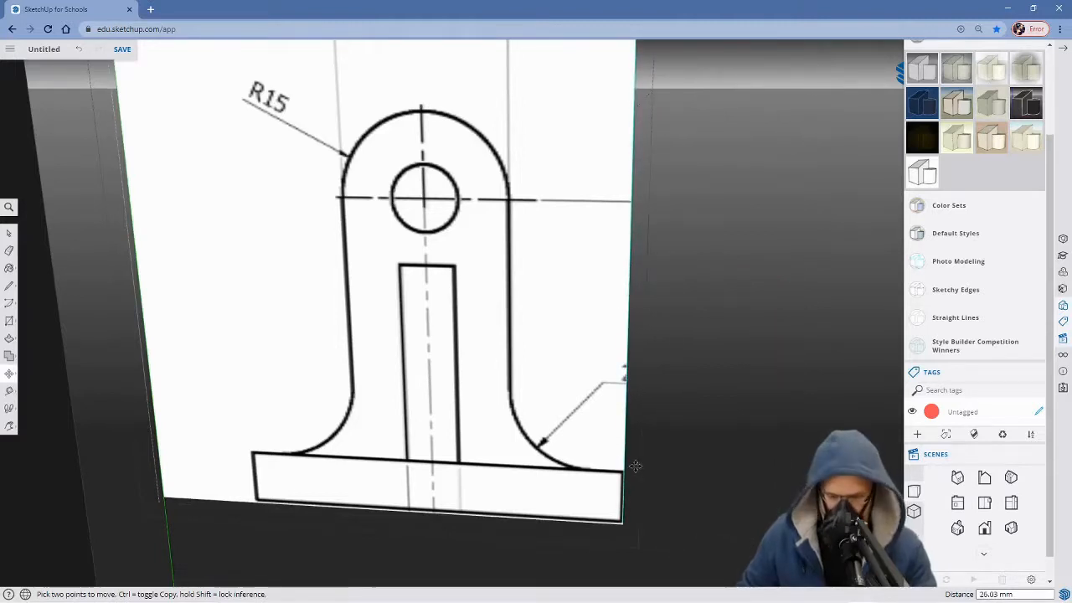
Move the front view's vertical edge nearest the origin about 19 mm inward along the red axis to the base outline.
key(space)
scroll(139, 280, up, 3)
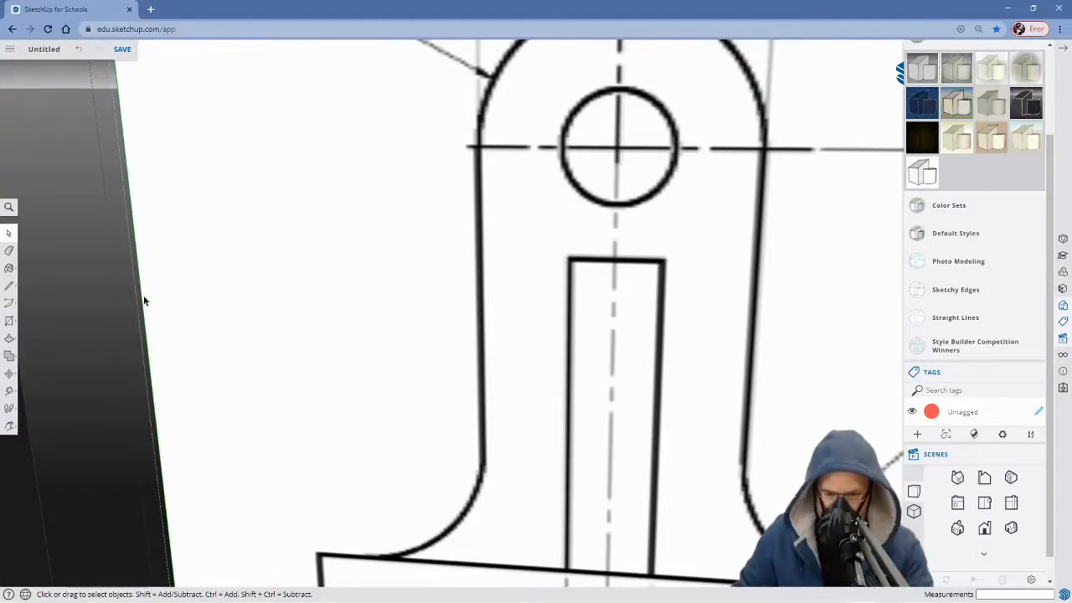
key(m)
click(161, 474)
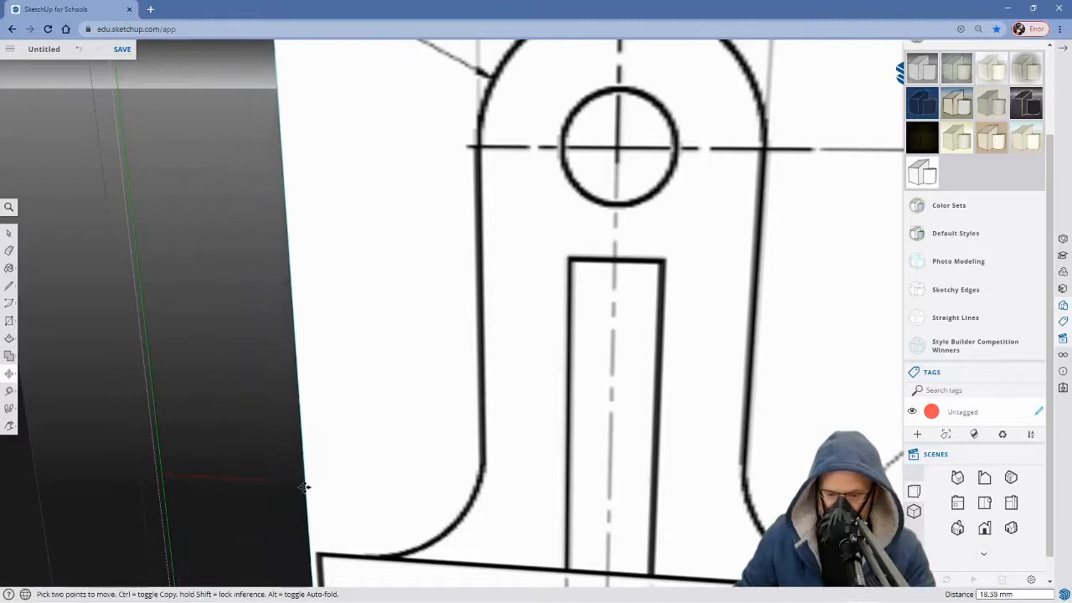
click(310, 488)
Select the front view's top edge above the 30 mm dimension and activate the Move tool.
scroll(410, 402, down, 5)
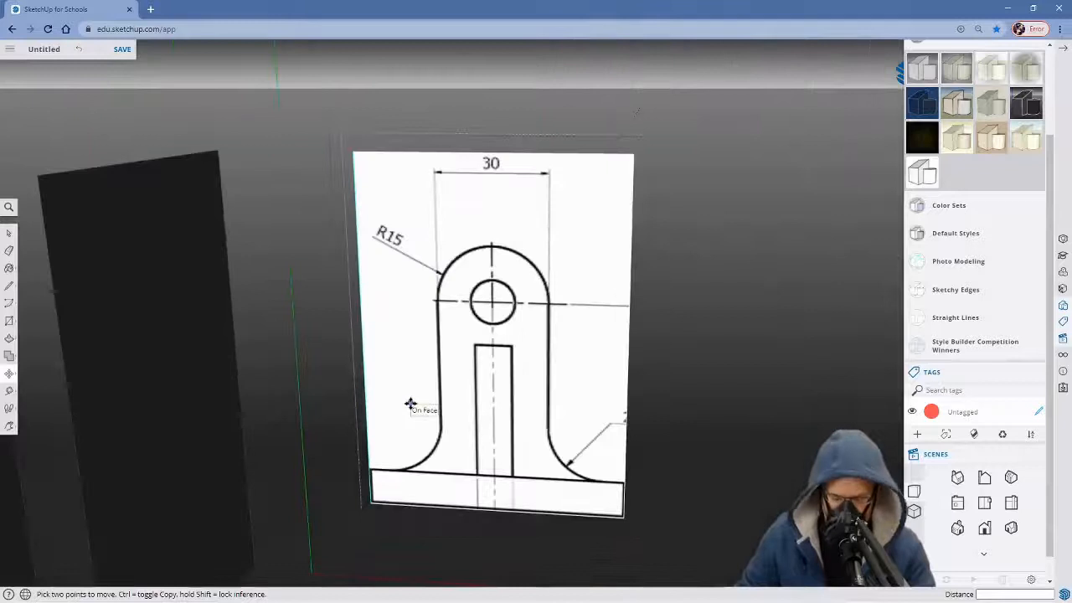
key(h)
drag(490, 283, 454, 384)
key(space)
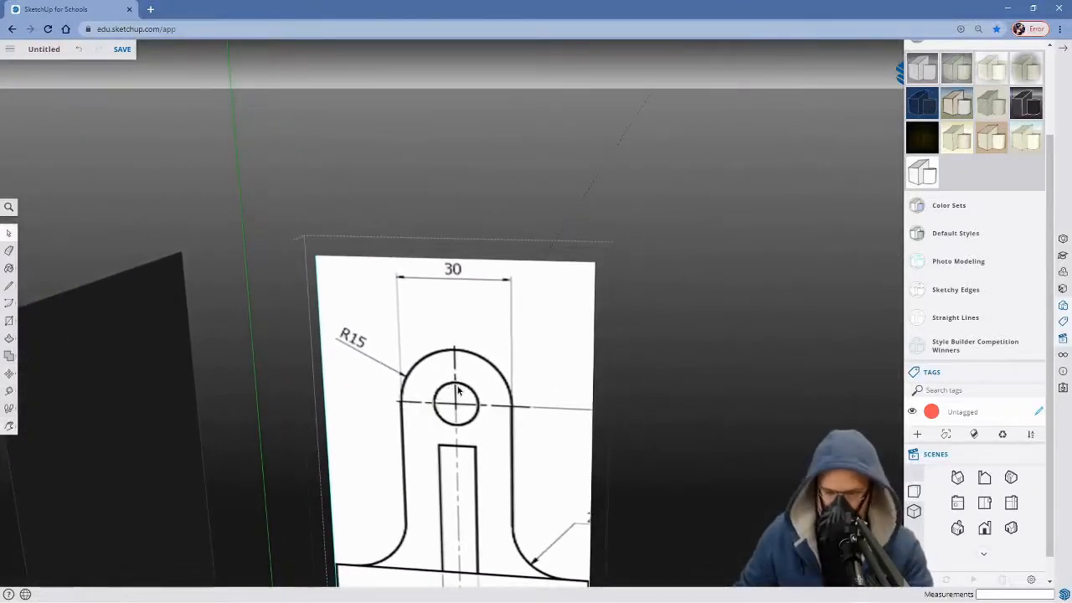
click(454, 260)
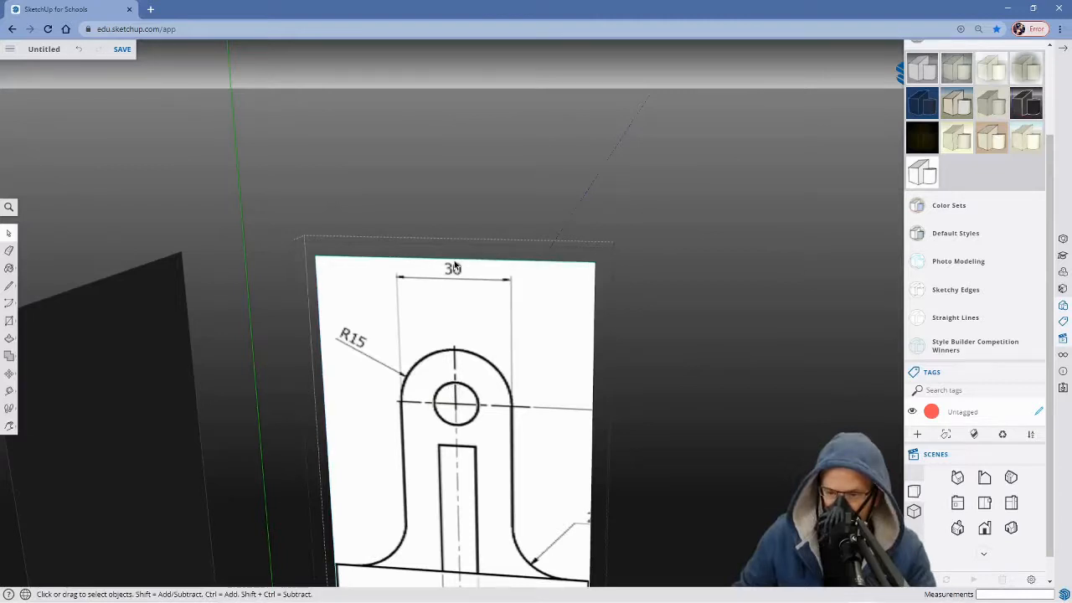
key(m)
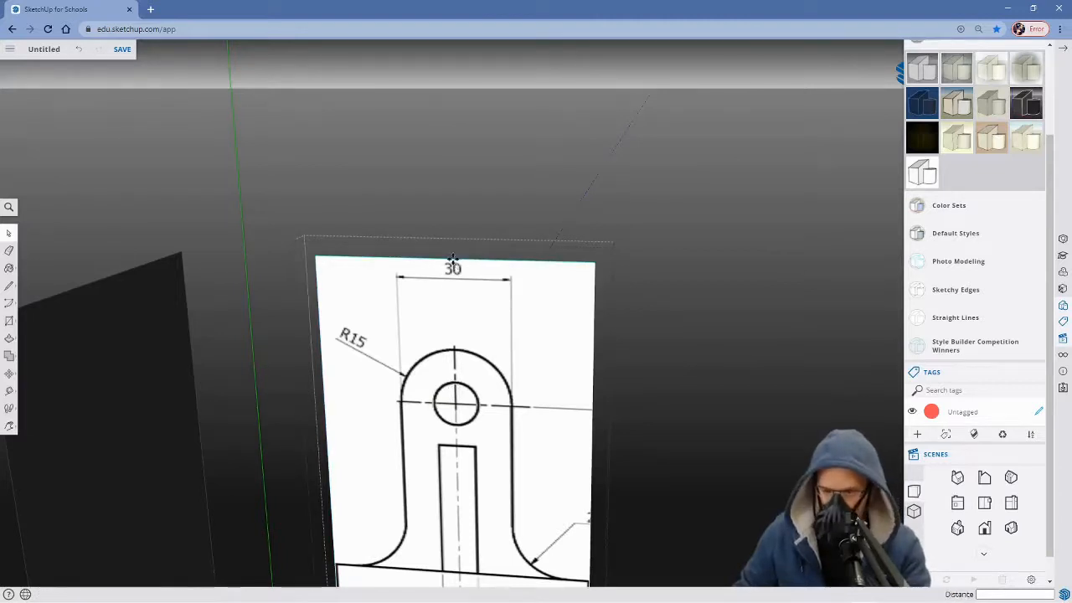
click(453, 256)
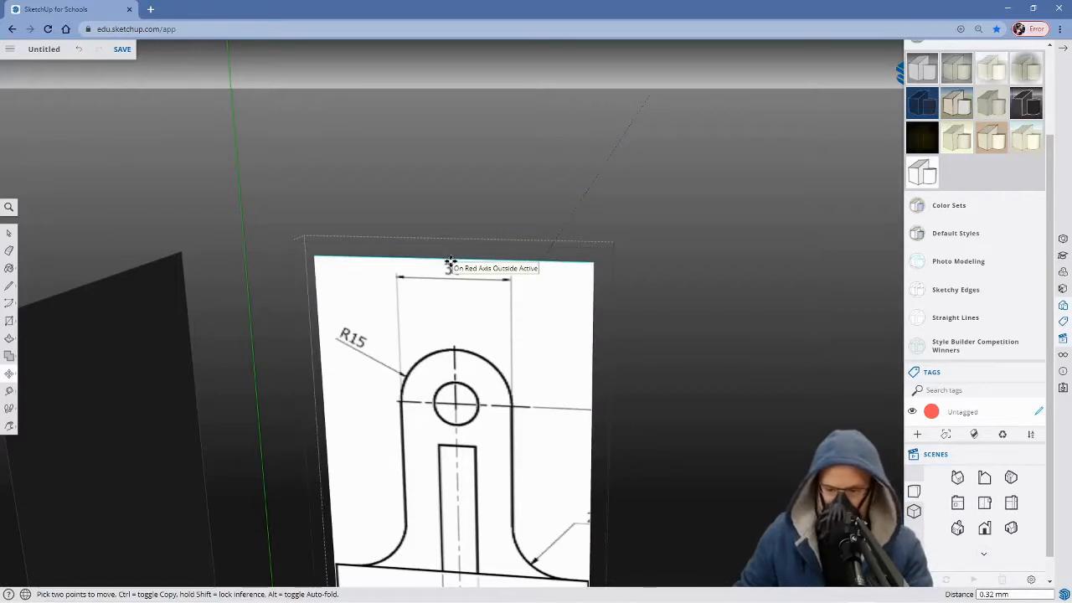
click(451, 260)
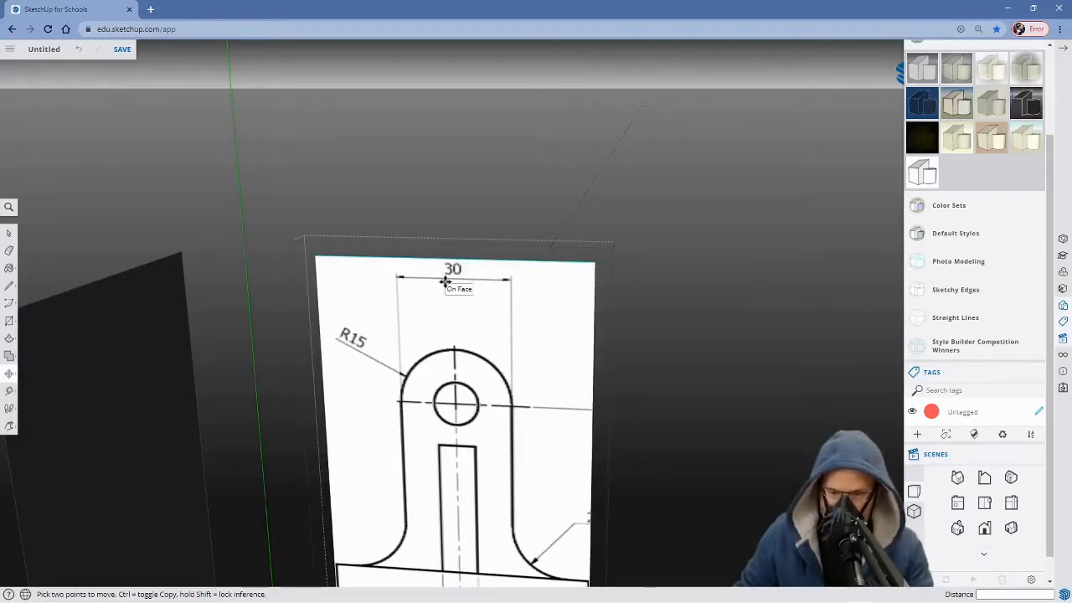
click(452, 260)
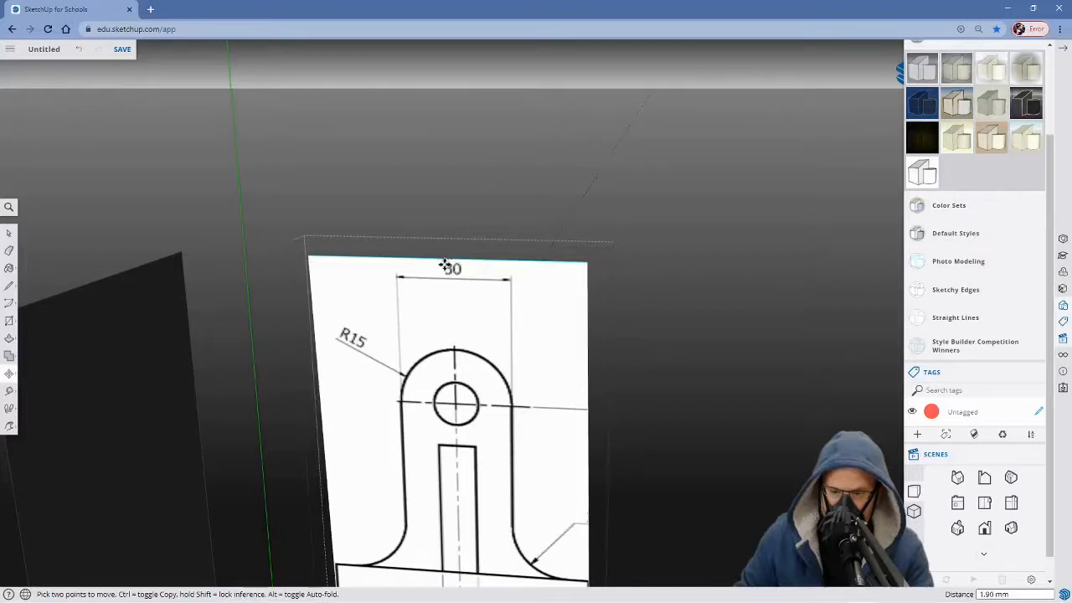
key(Escape)
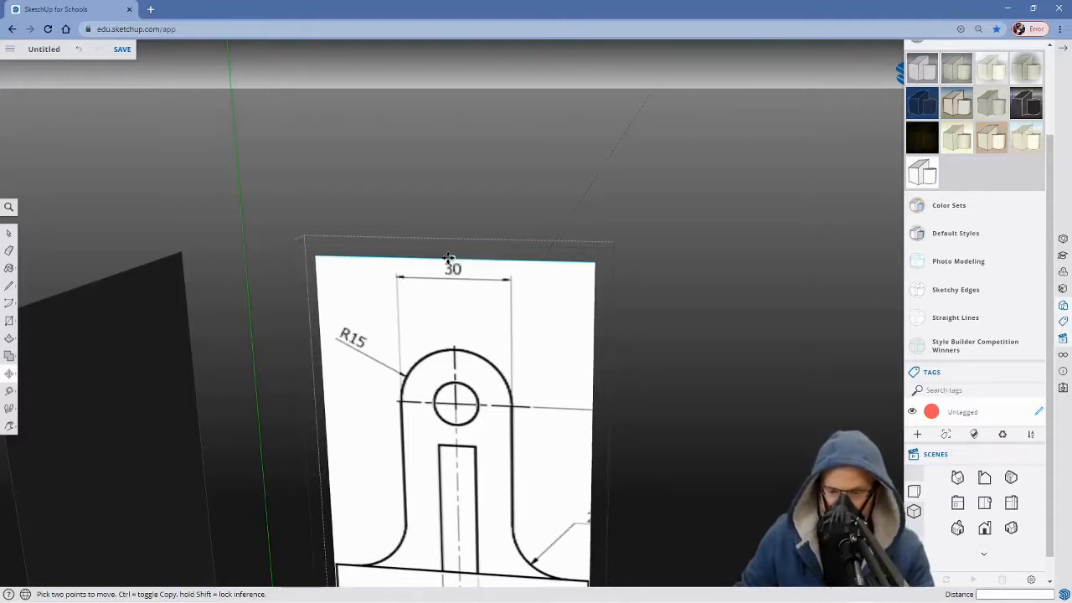
click(452, 255)
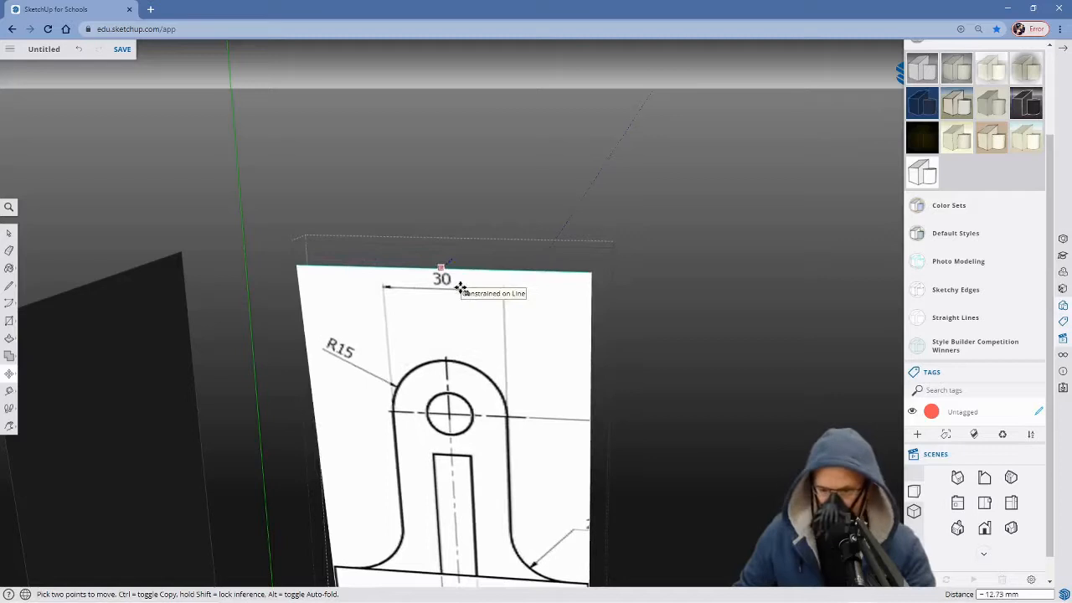
key(Escape)
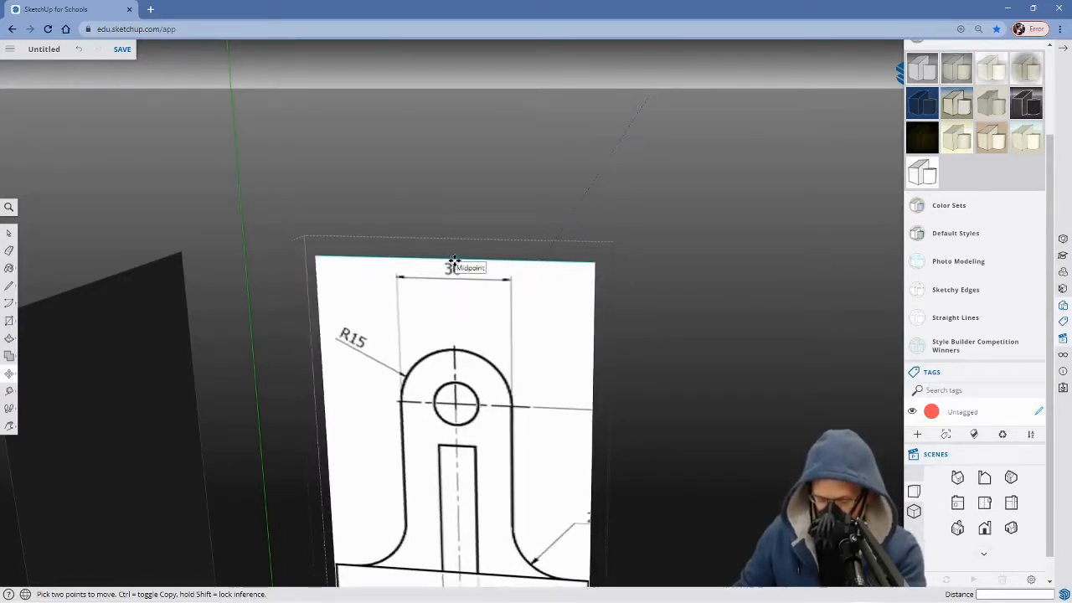
Move the front view's top edge straight down about 22 mm to the rounded top of the part outline and close the group.
click(453, 261)
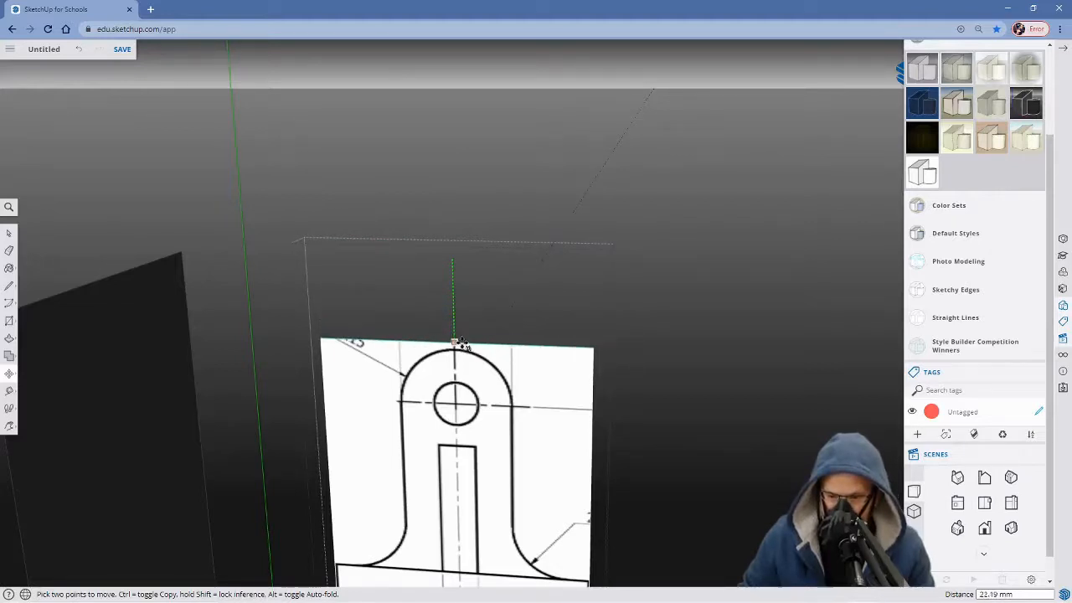
click(456, 344)
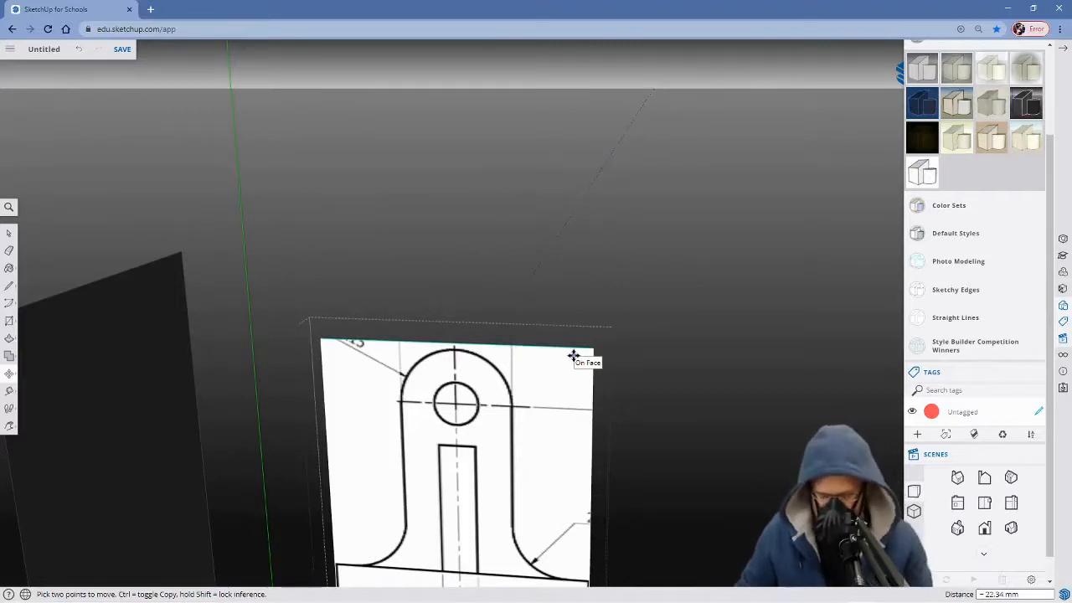
key(space)
click(641, 353)
Move the cropped front-view group from its lower corner nearest the origin exactly onto the origin.
scroll(646, 353, down, 5)
middle_drag(654, 450, 452, 415)
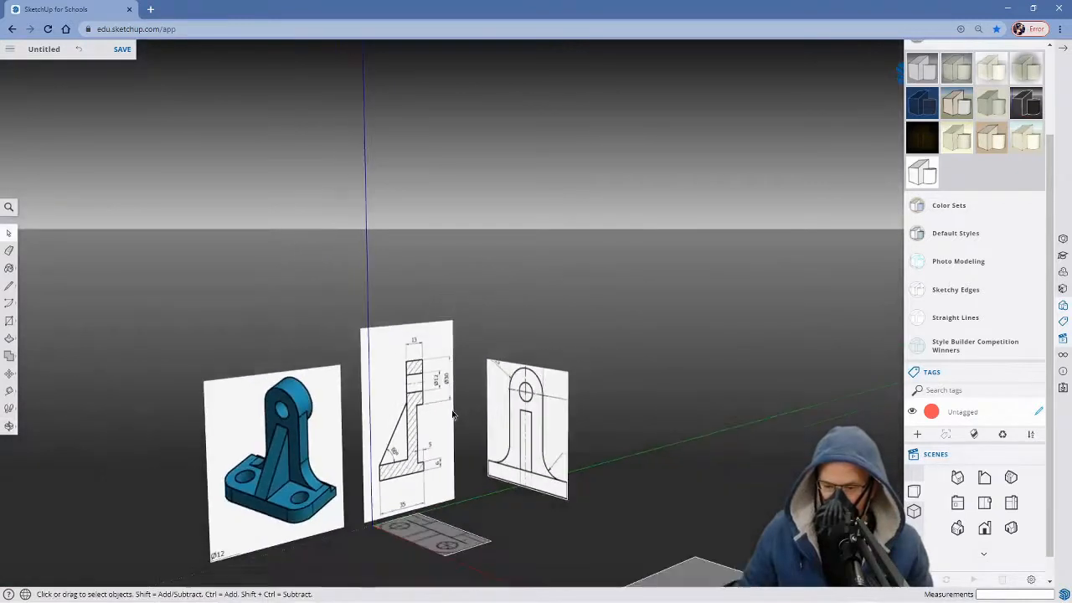
click(509, 461)
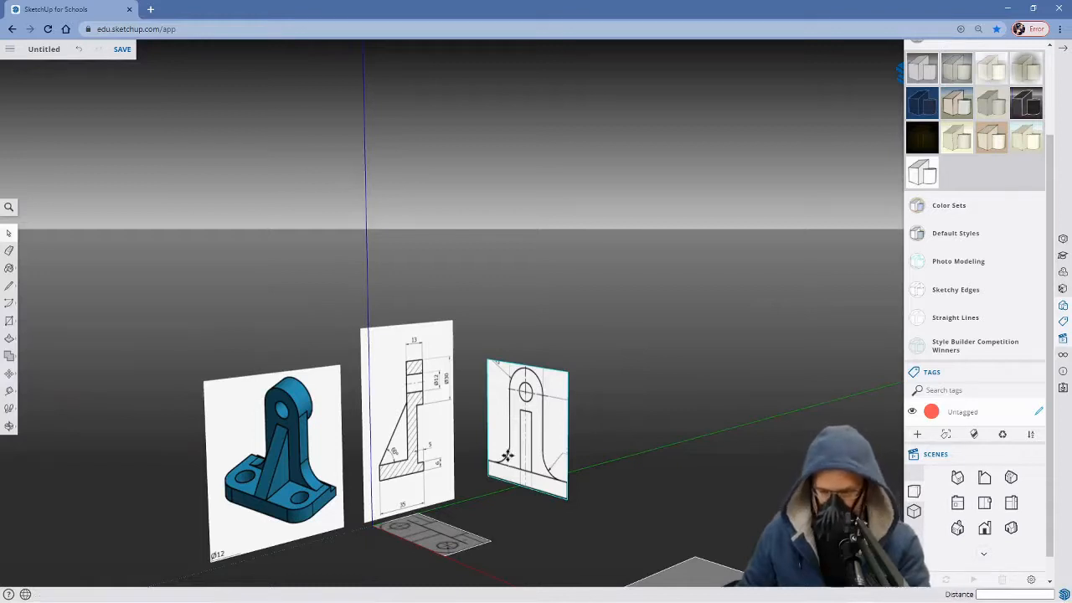
key(m)
click(488, 476)
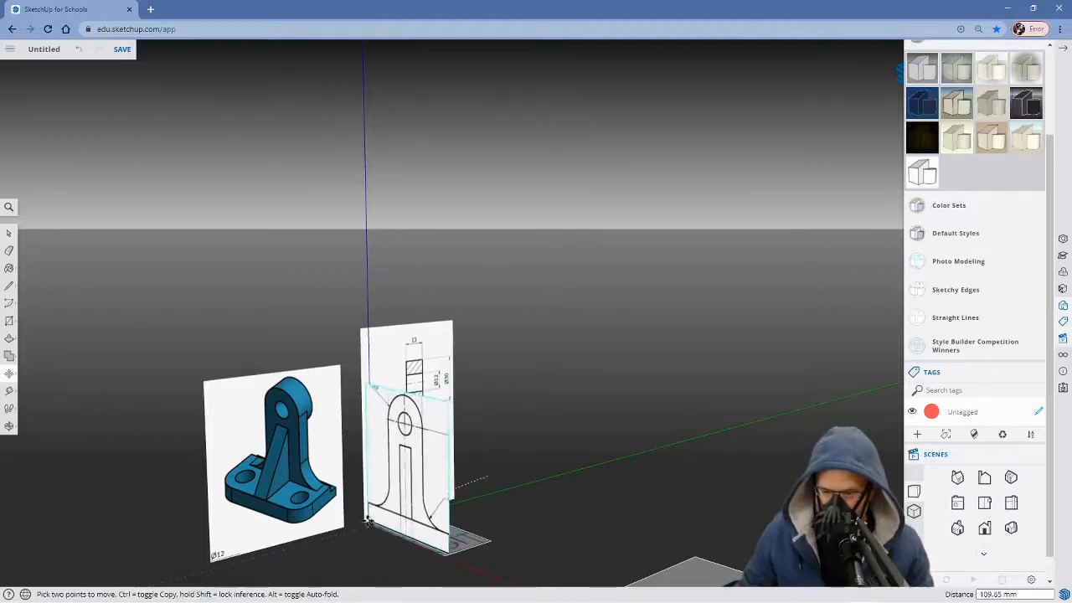
scroll(373, 527, up, 4)
scroll(390, 529, up, 2)
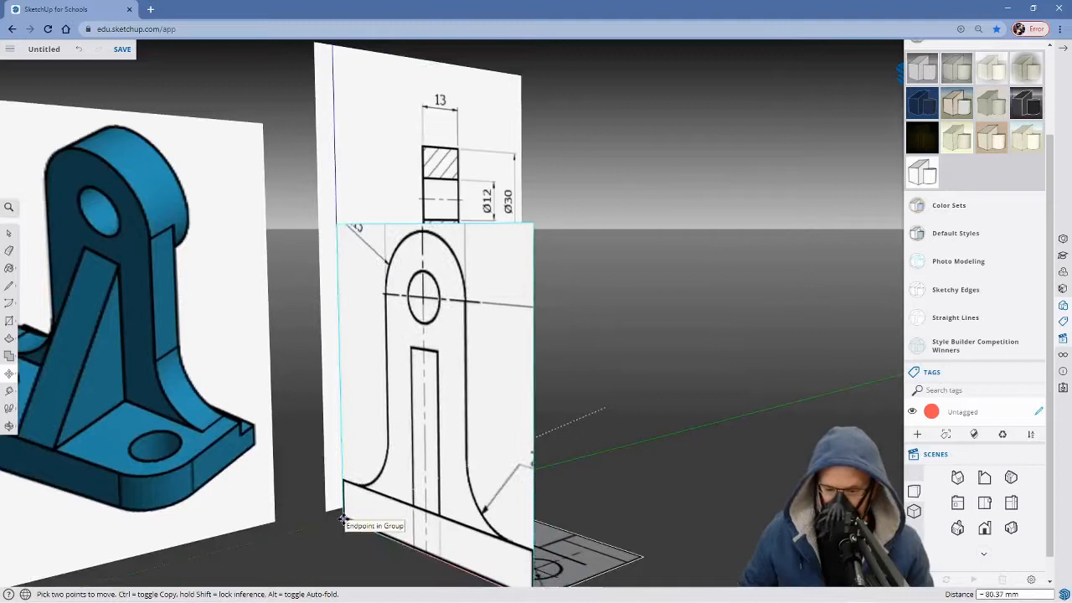
click(341, 519)
Move the front-view group back along the green axis about 43 mm, to just behind the top view's far edge.
scroll(387, 492, down, 3)
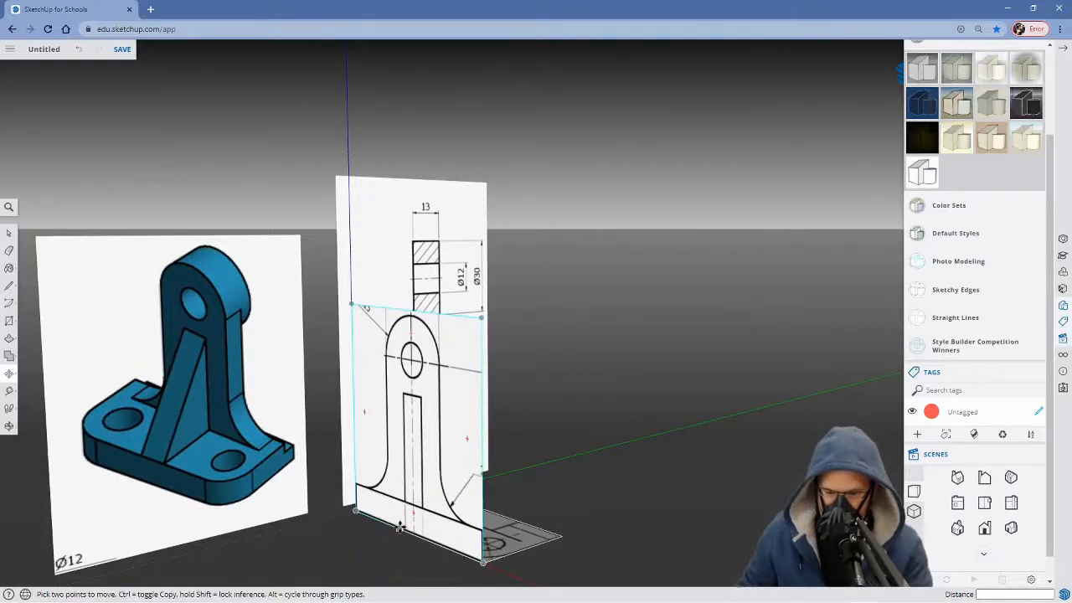
click(400, 525)
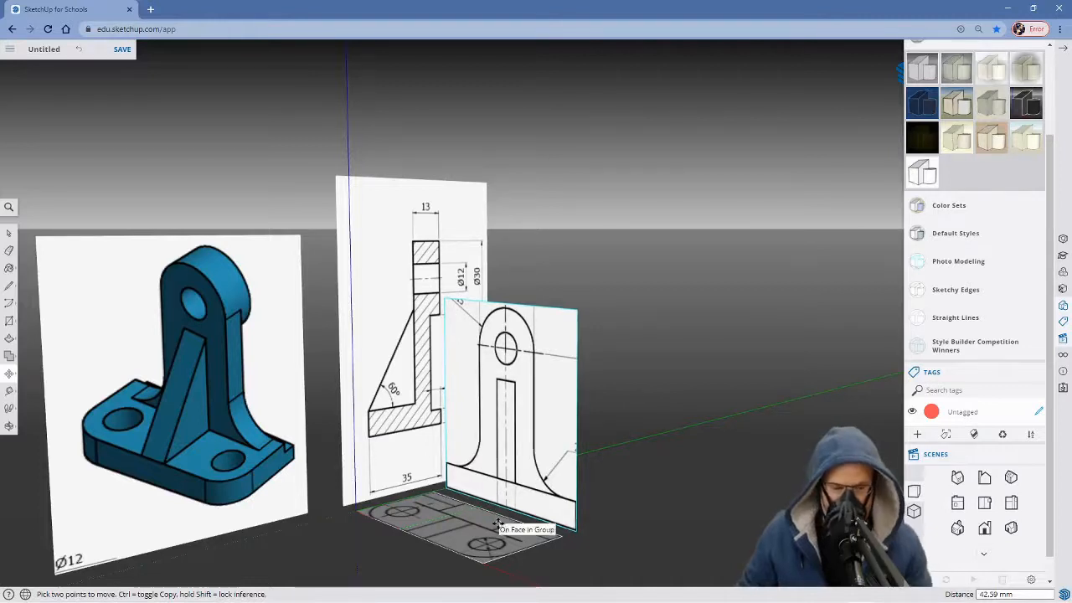
click(490, 502)
mouse_move(649, 457)
middle_down()
mouse_move(369, 477)
mouse_move(481, 505)
middle_up()
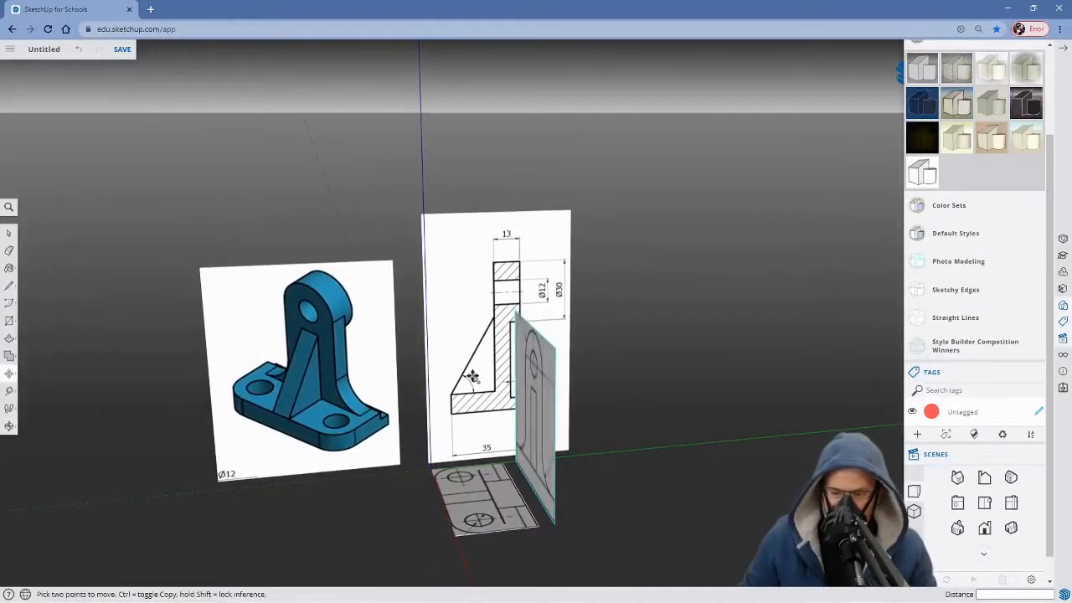
Open the side-view group and move its bottom edge up about 24 mm to the underside of the base outline.
scroll(473, 377, up, 2)
key(space)
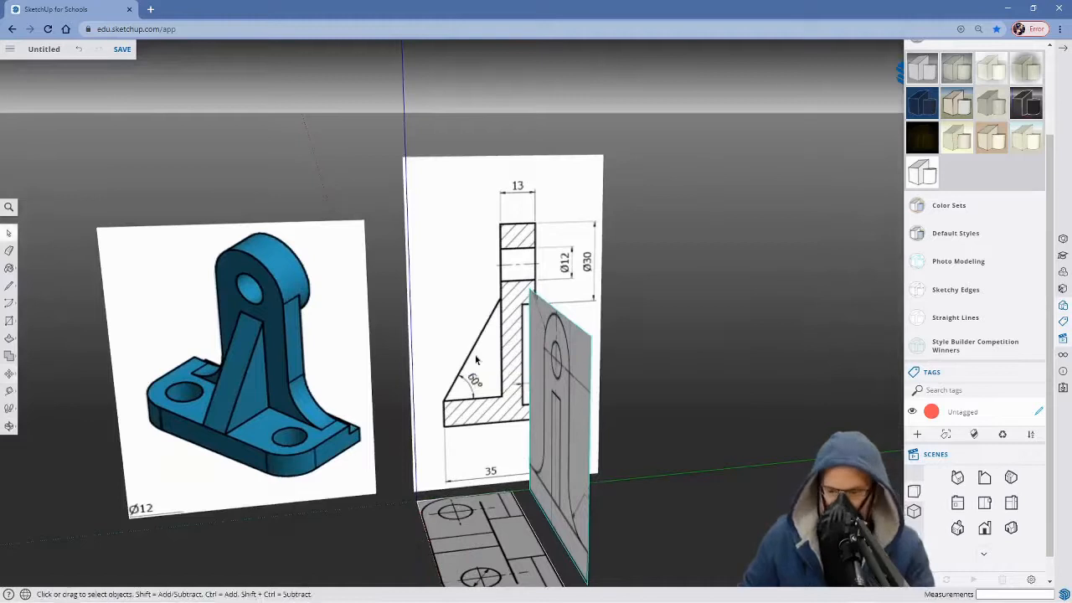
double_click(476, 360)
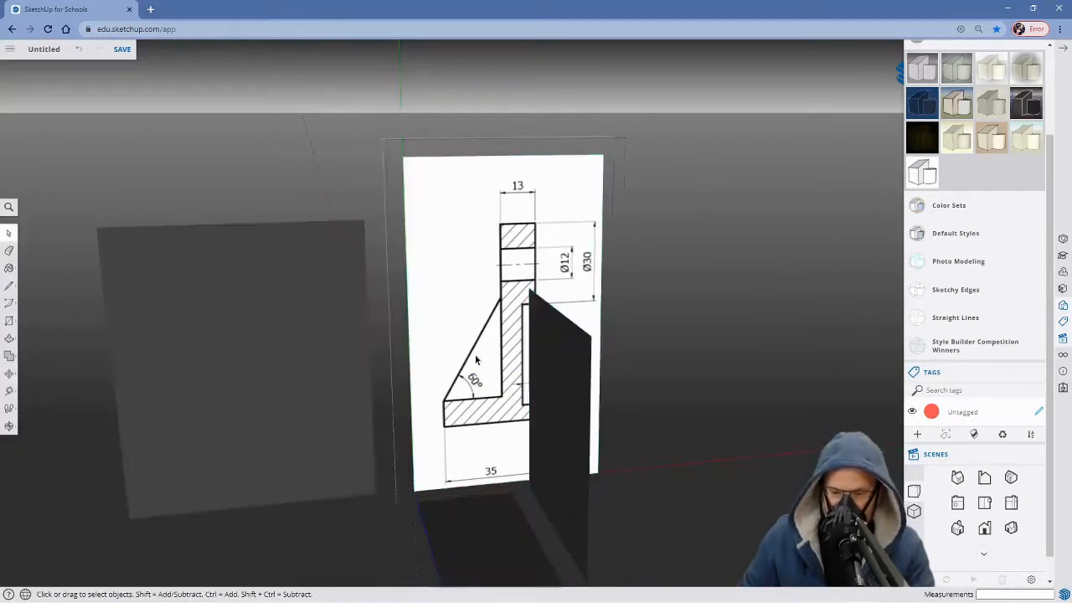
scroll(474, 423, down, 1)
scroll(475, 424, up, 4)
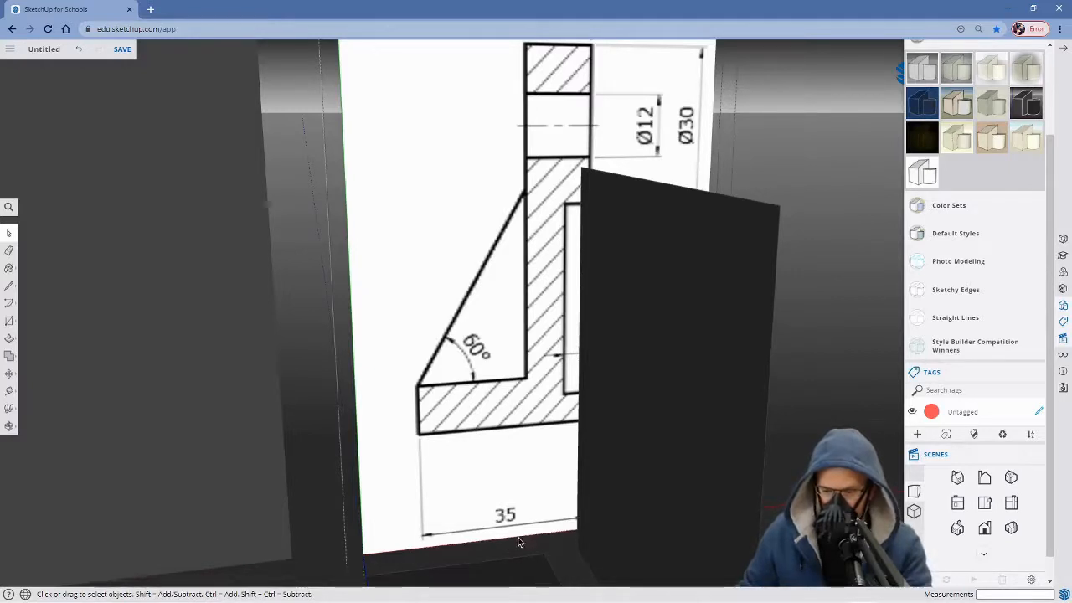
key(m)
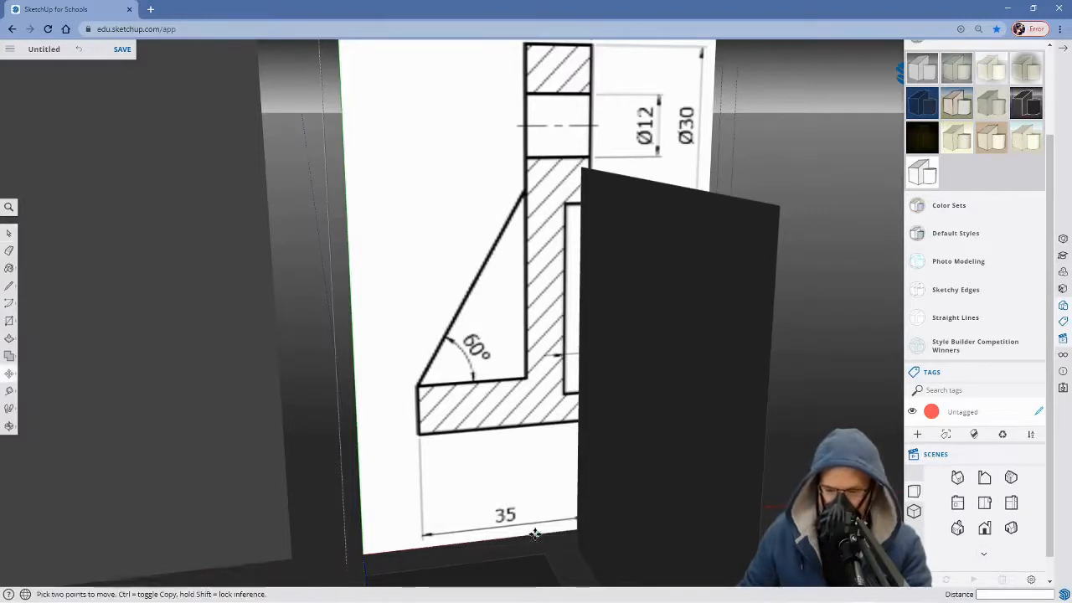
click(535, 533)
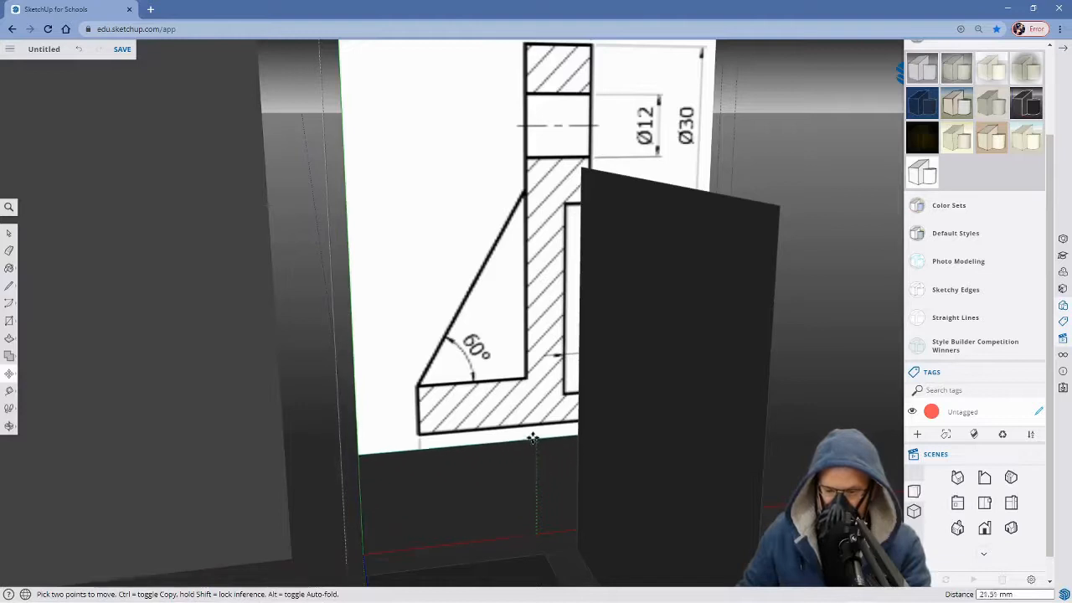
click(532, 430)
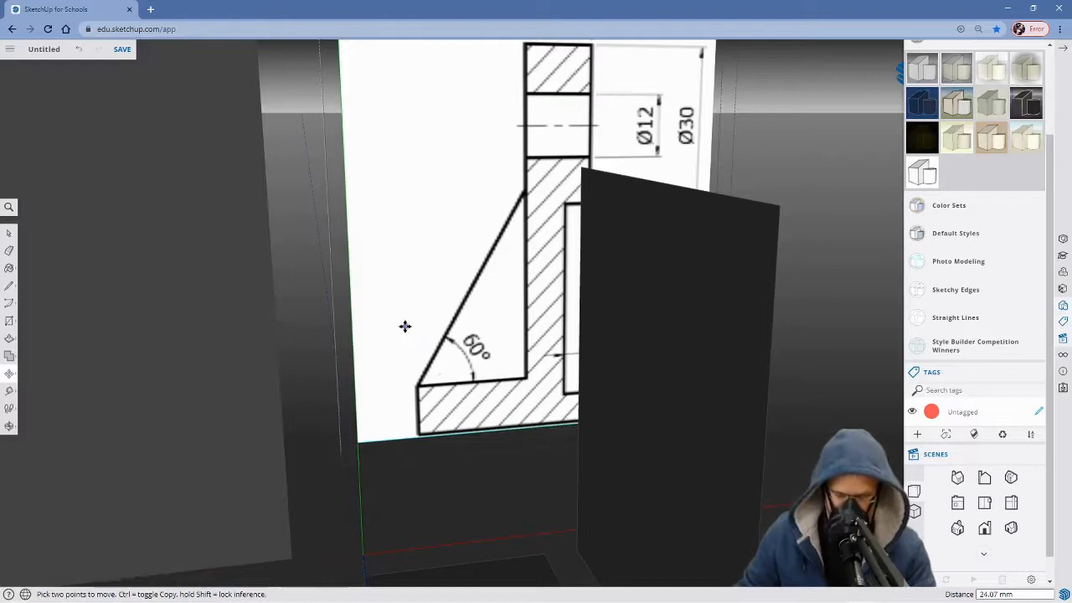
Move the side view's vertical edge beside the 60° rib inward about 11 mm to the base outline.
key(h)
drag(386, 330, 377, 402)
key(space)
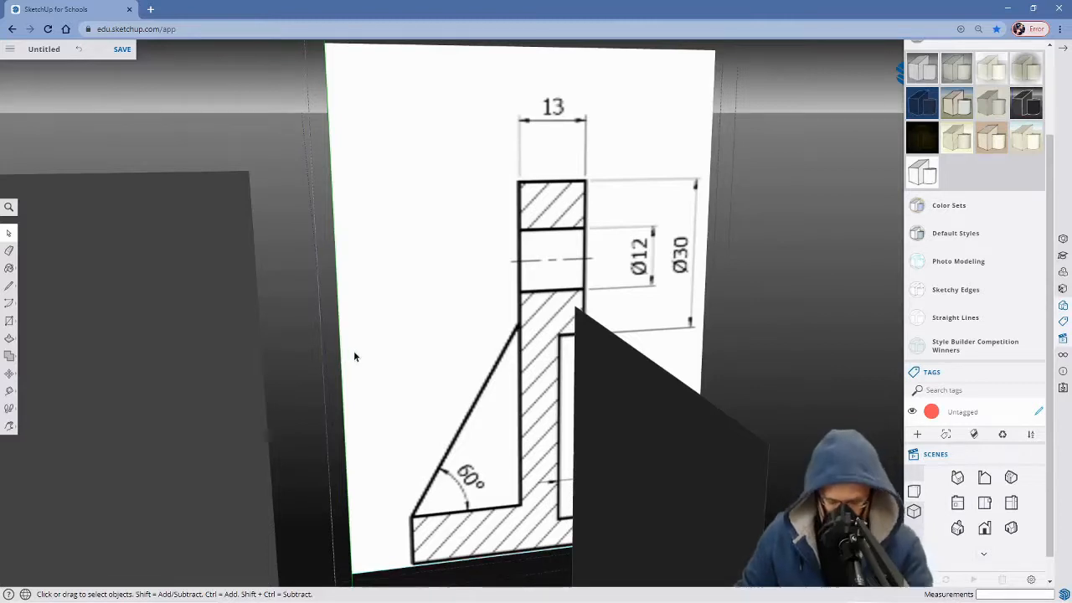
key(m)
click(341, 351)
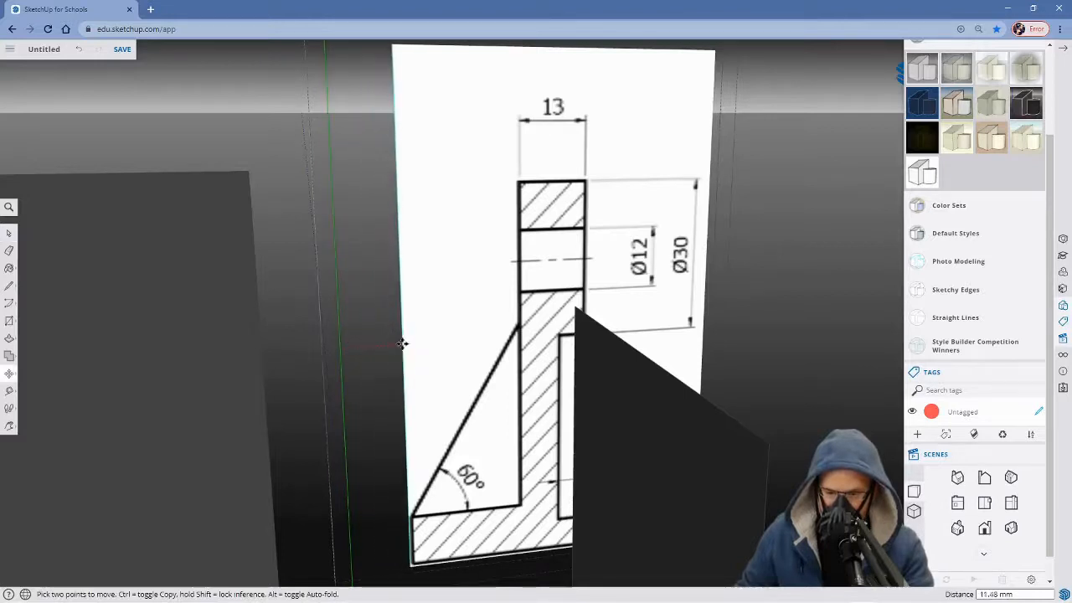
click(402, 345)
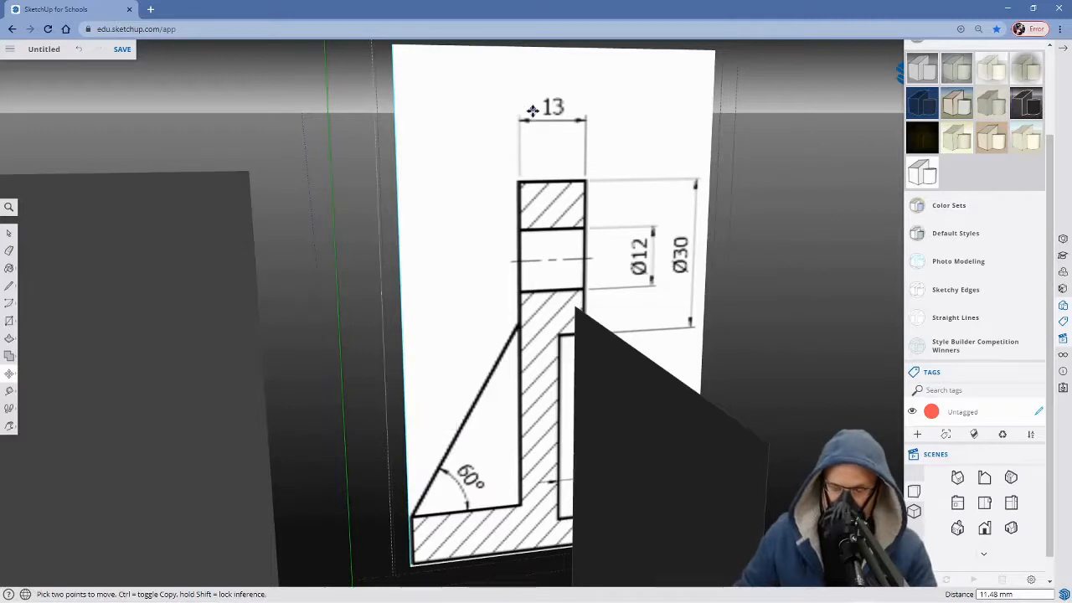
Move the side view's top edge straight down about 23 mm to the top of the part outline.
key(space)
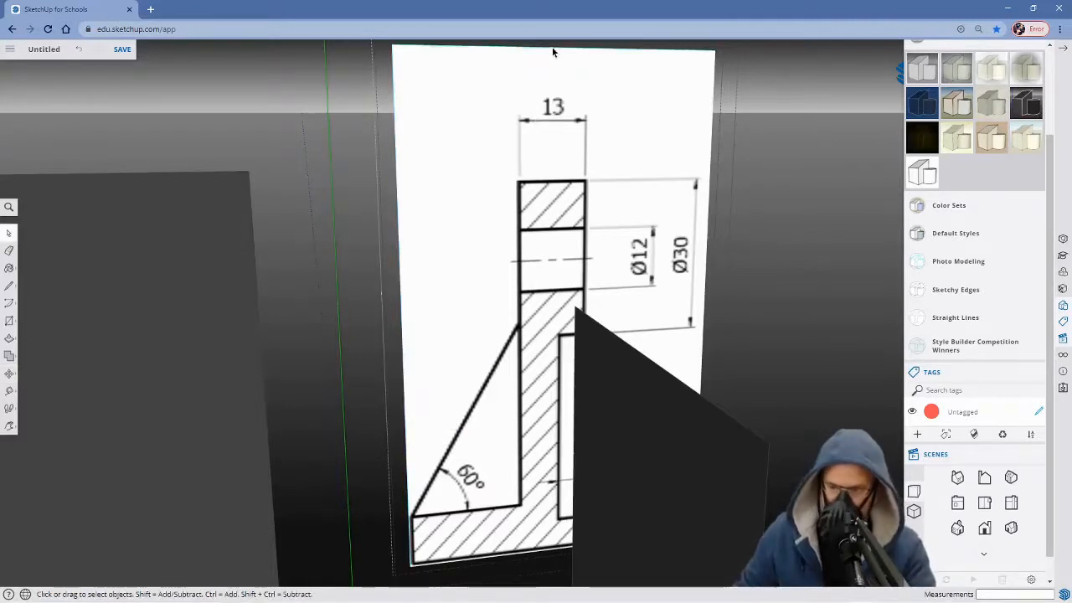
key(m)
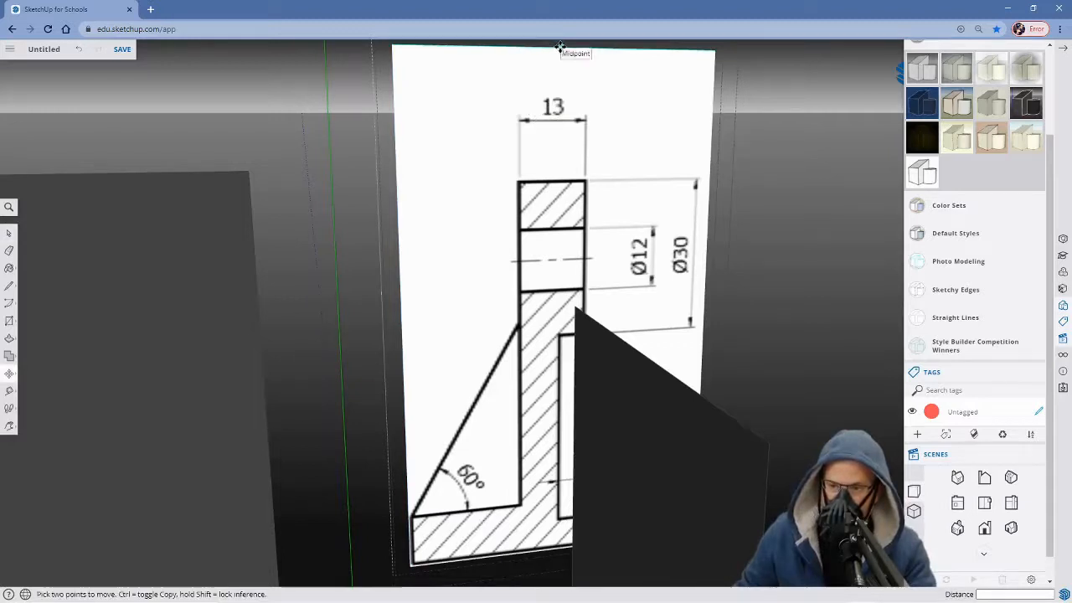
click(560, 46)
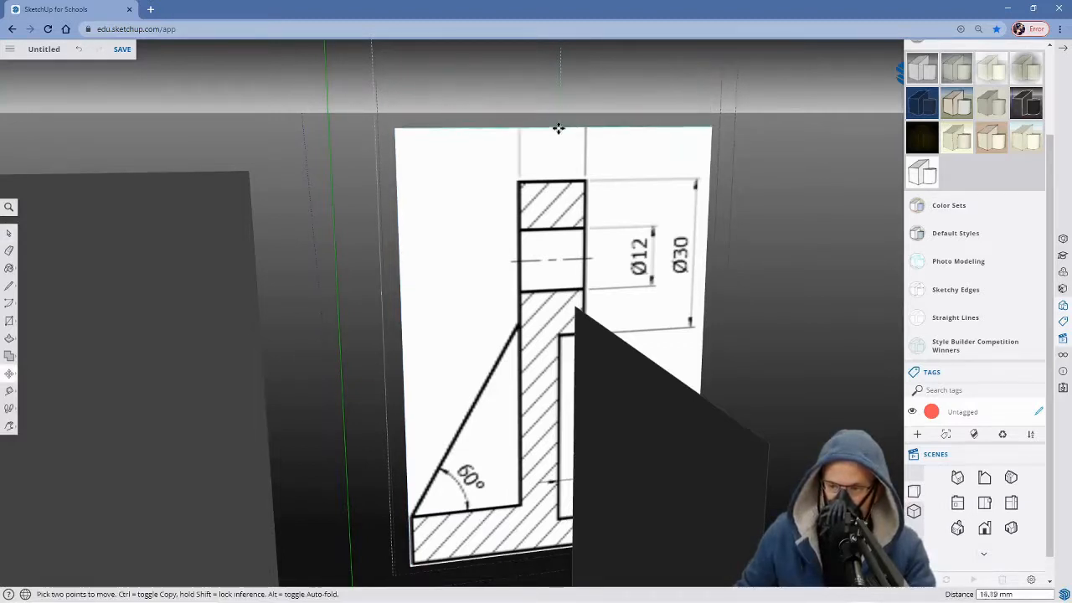
click(555, 173)
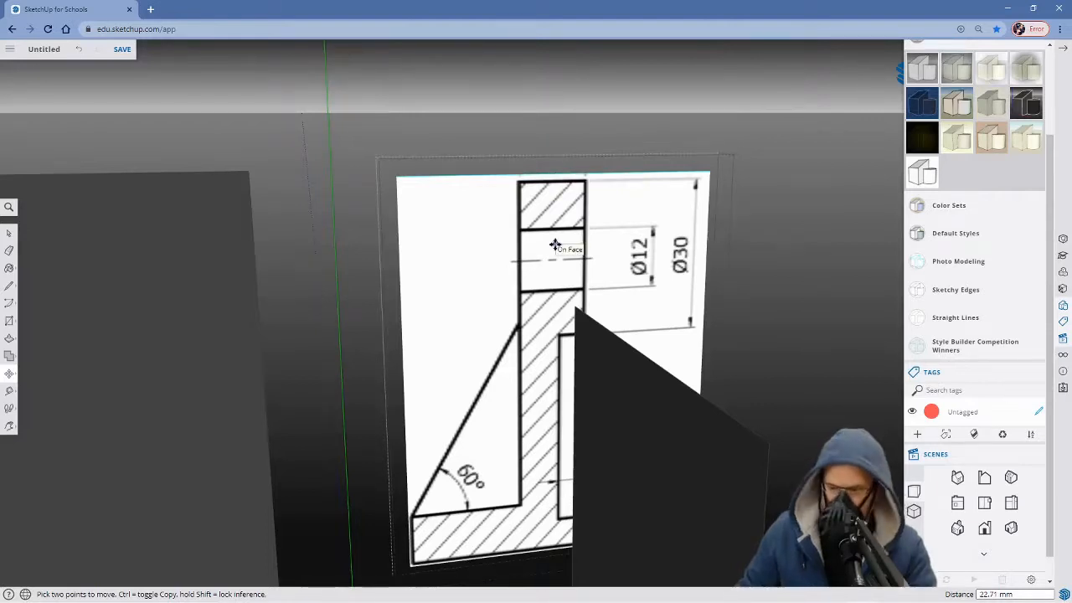
key(space)
Move the side view's vertical edge beyond the Ø30 dimension inward about 24 mm to the part outline and close the group.
mouse_move(716, 367)
middle_down()
mouse_move(725, 346)
mouse_move(589, 343)
middle_up()
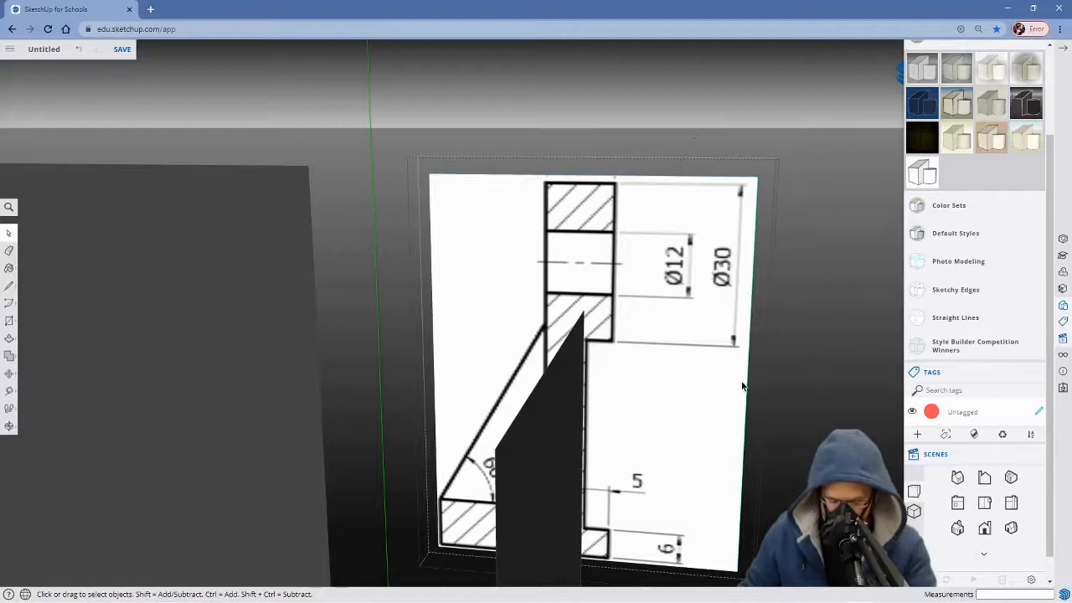
key(m)
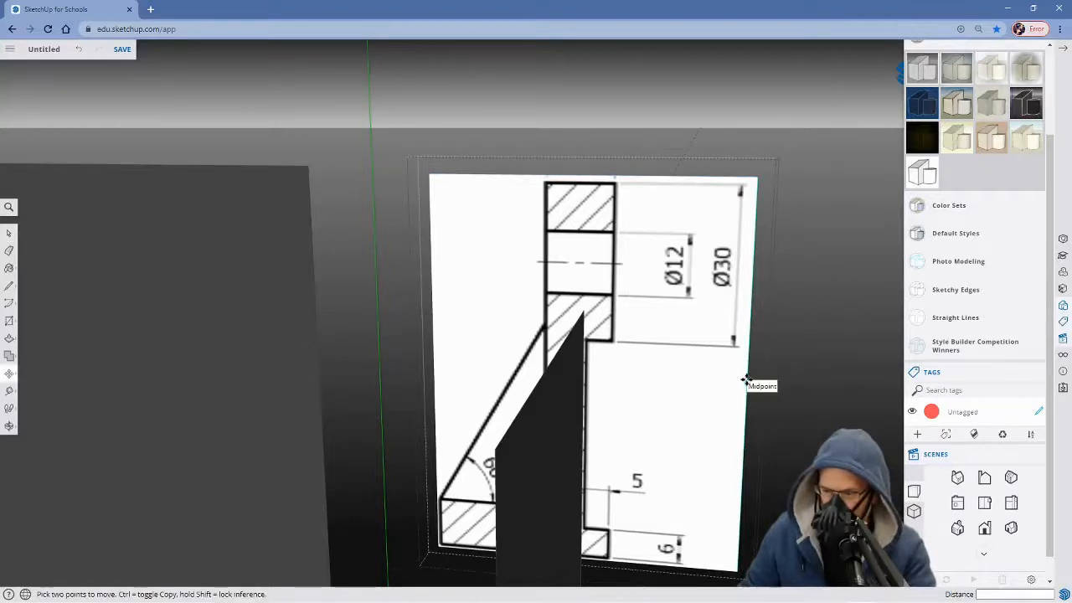
click(745, 381)
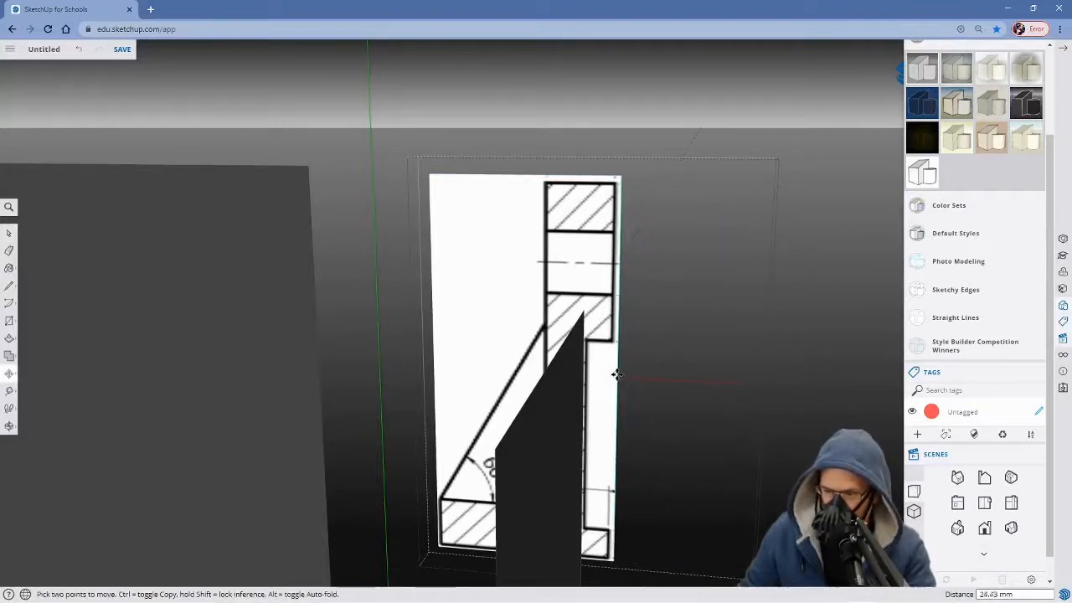
click(614, 375)
scroll(653, 403, down, 3)
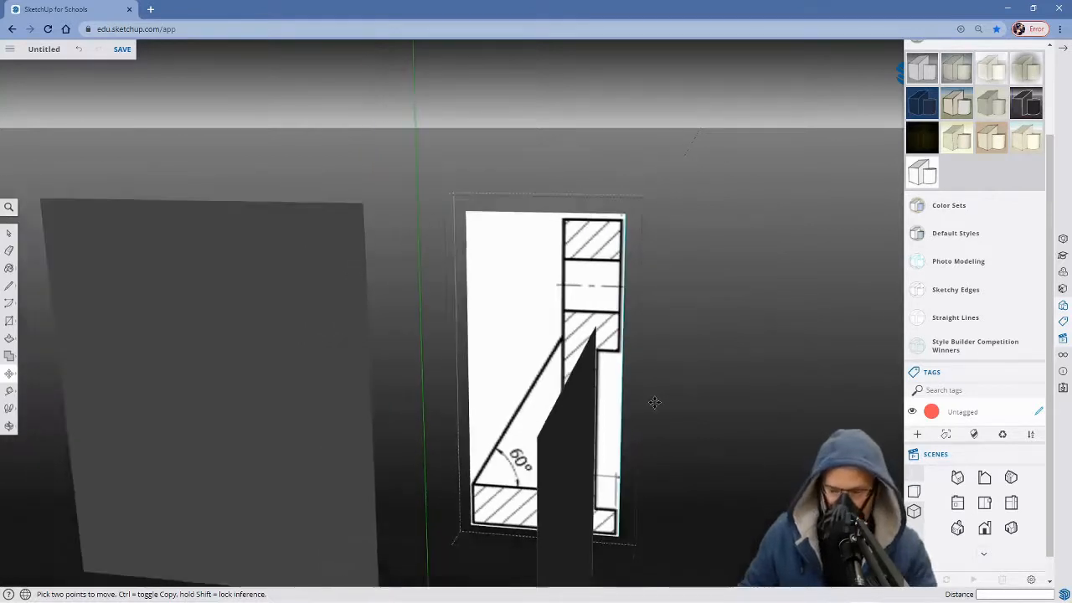
middle_drag(466, 448, 667, 374)
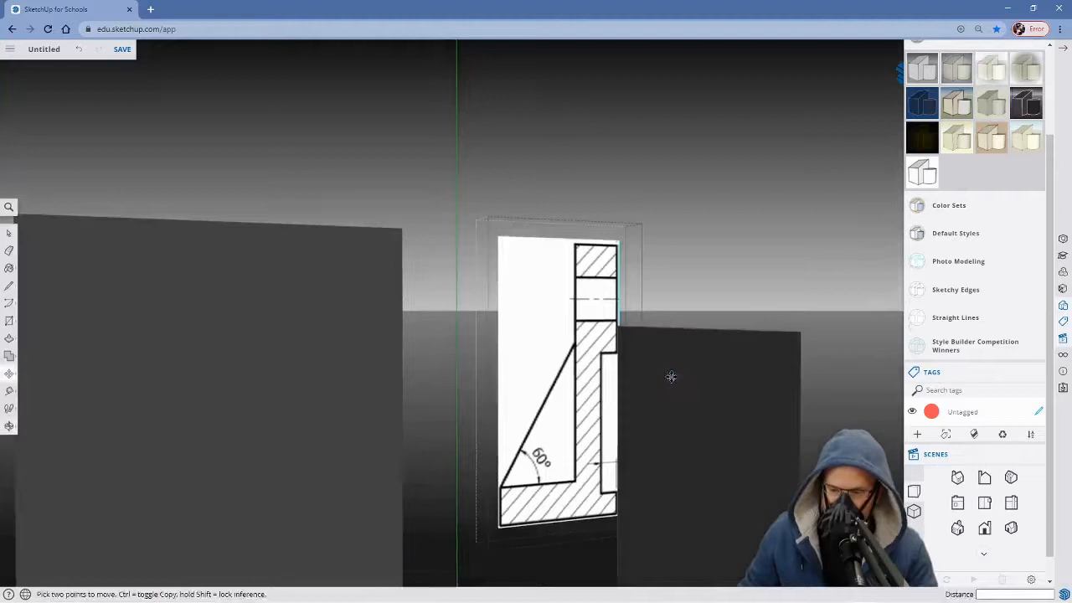
scroll(667, 374, down, 3)
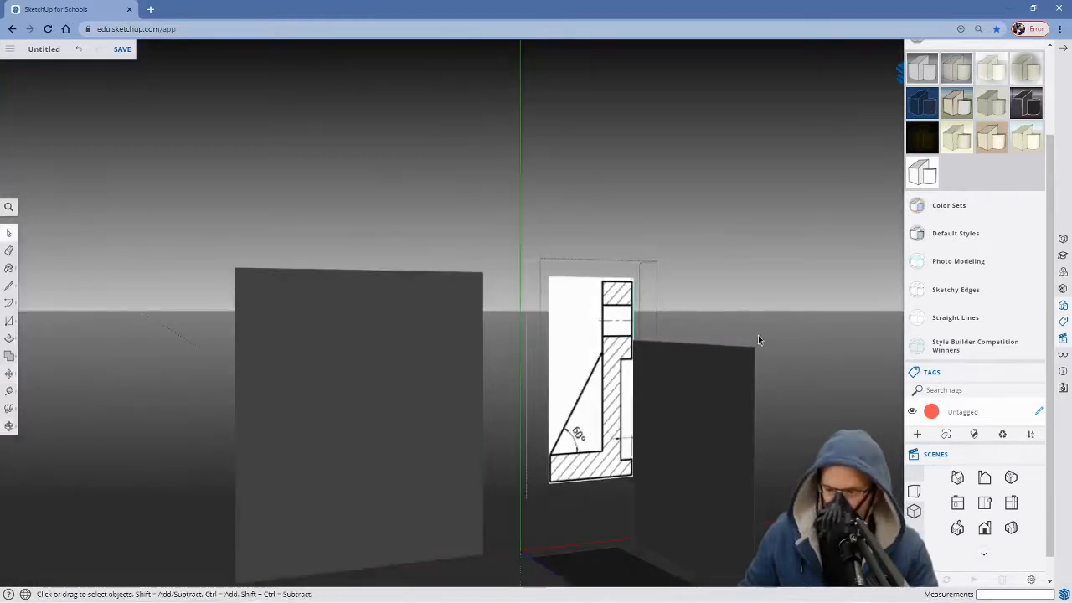
scroll(583, 459, down, 2)
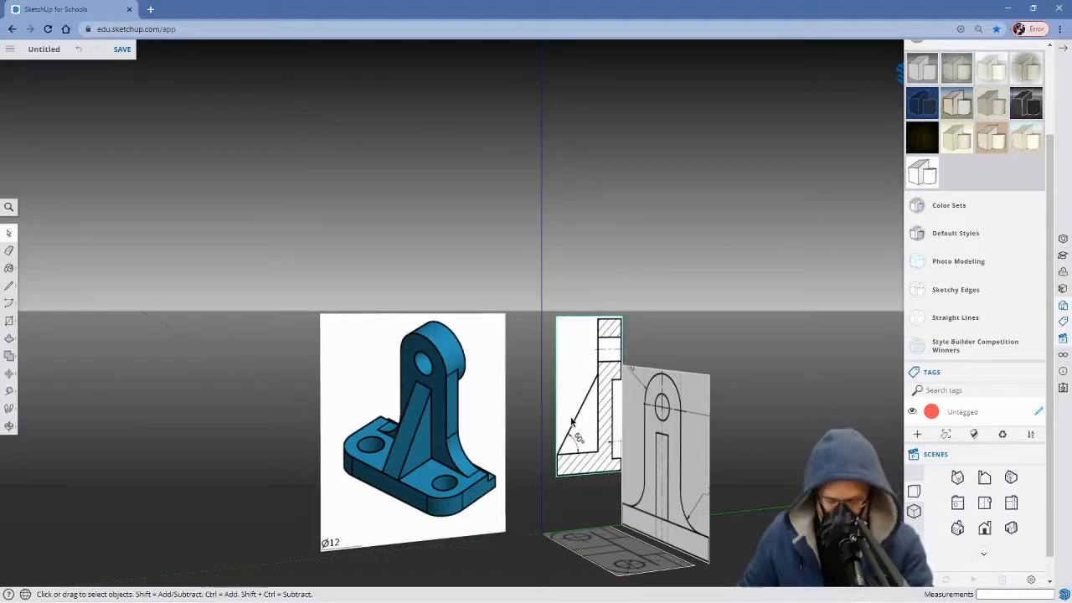
Try to move the cropped side-view group from its lower corner onto the origin.
key(m)
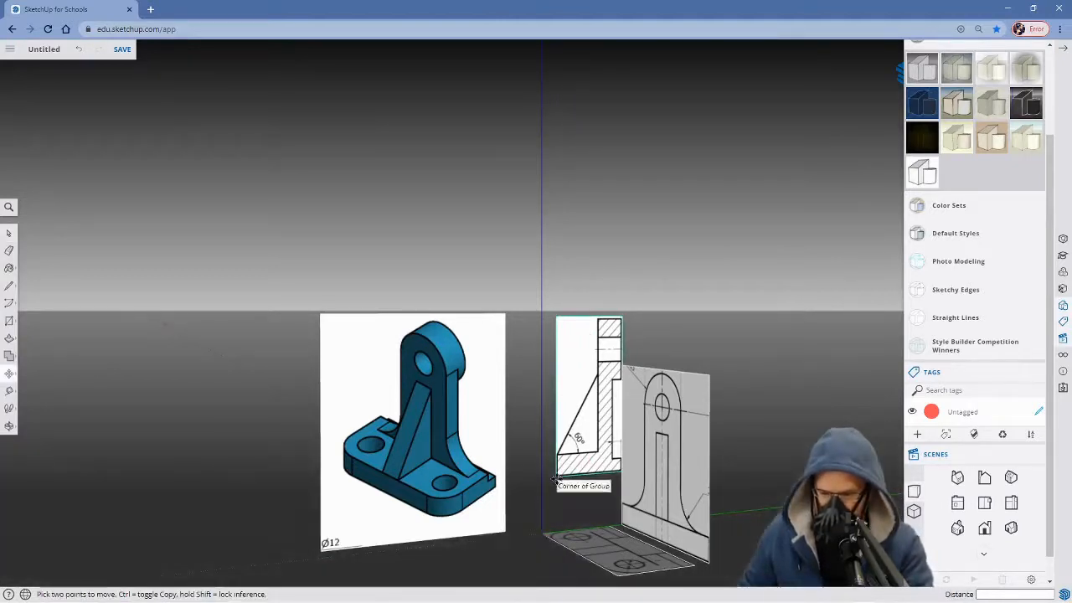
click(557, 475)
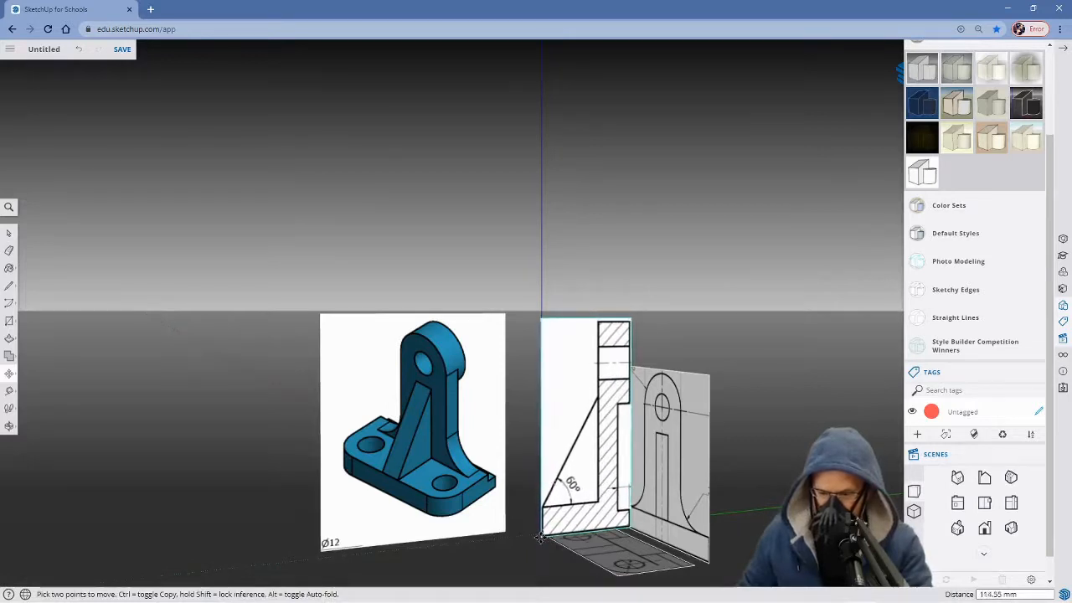
scroll(540, 531, up, 3)
scroll(540, 536, up, 3)
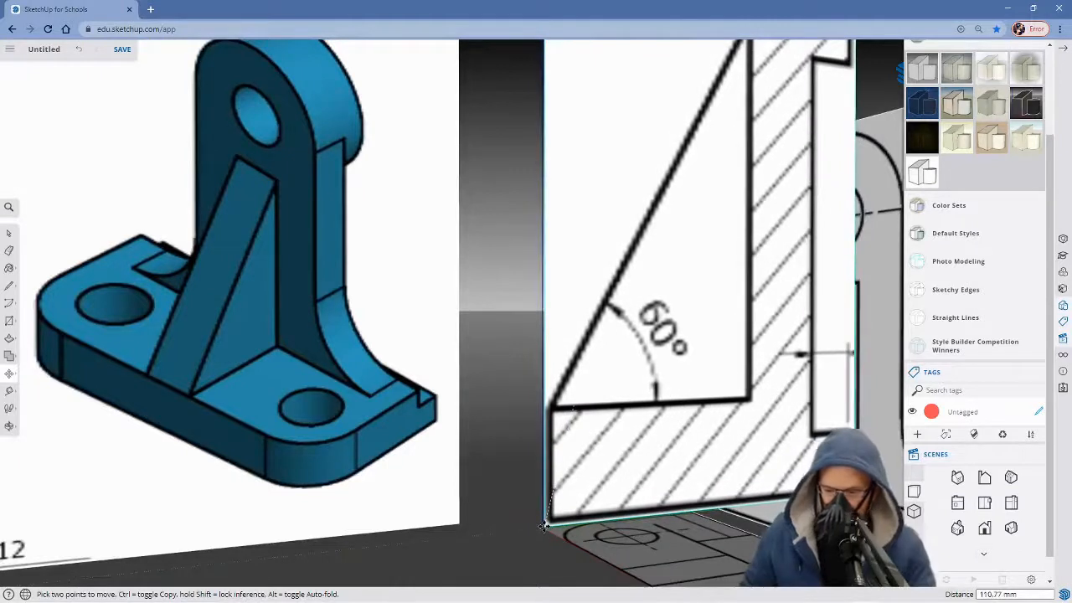
scroll(552, 519, down, 3)
scroll(576, 507, up, 3)
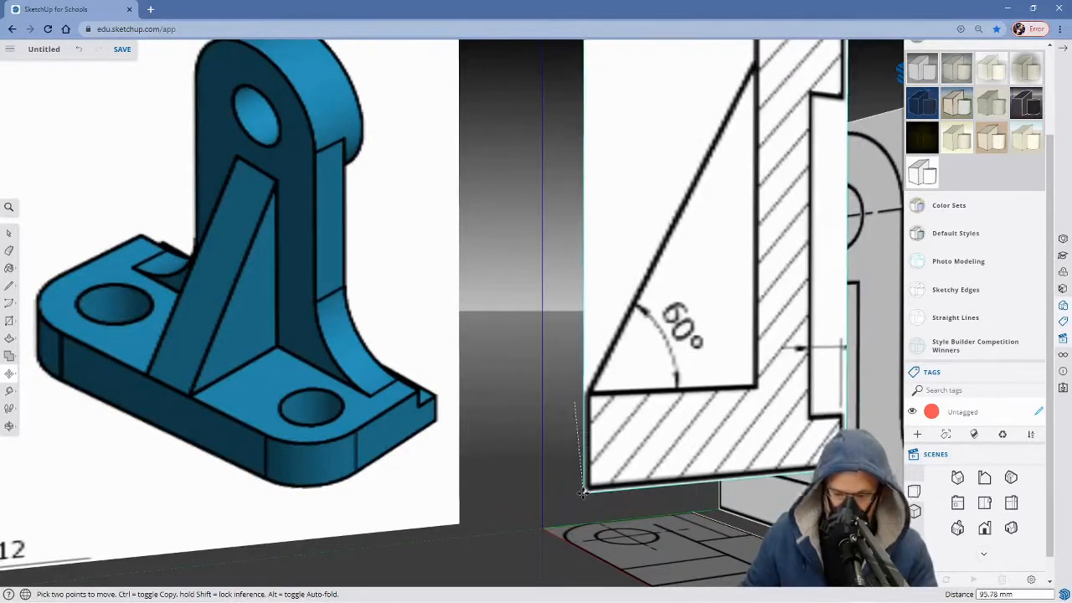
click(584, 492)
Move the cropped side-view group from its lower rib-side corner exactly onto the origin.
scroll(585, 485, down, 4)
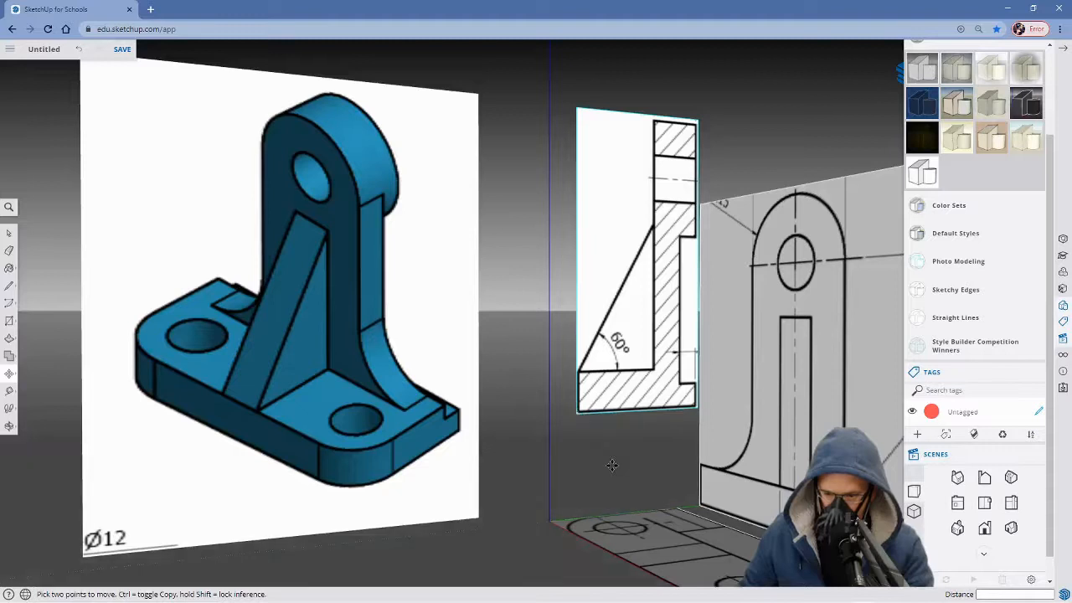
middle_drag(613, 465, 543, 414)
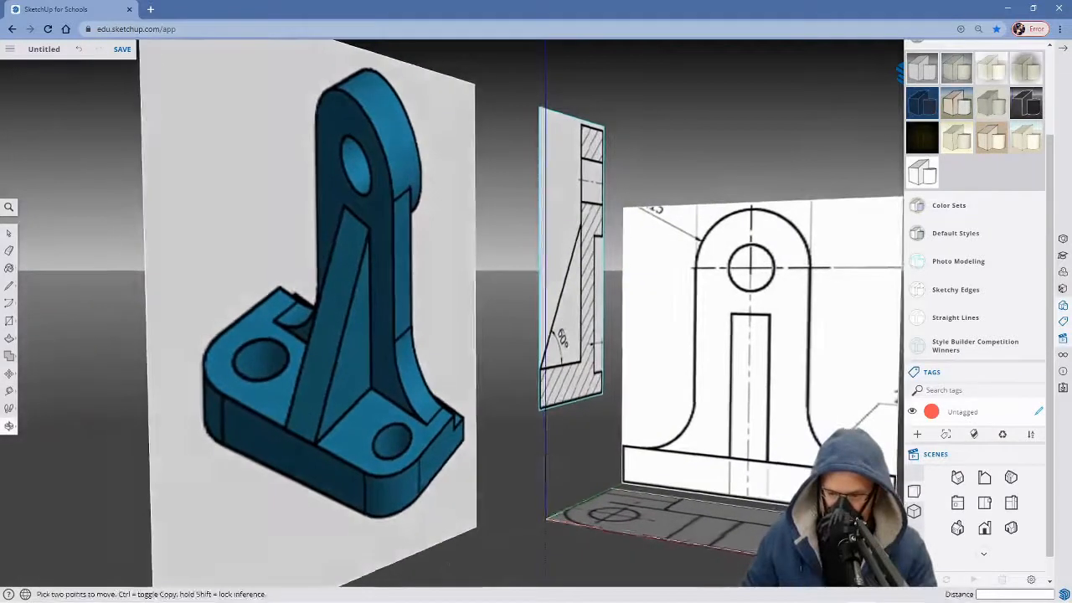
click(538, 410)
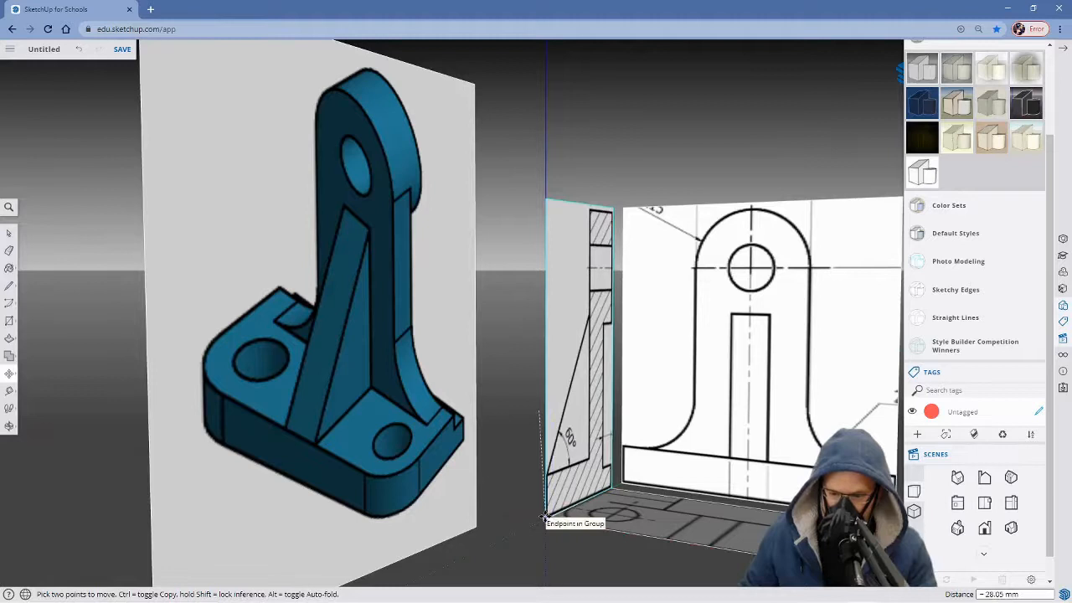
click(544, 519)
Move the side-view group about 13 mm along the red axis, away from the top view.
middle_drag(544, 519, 466, 530)
middle_drag(656, 518, 587, 529)
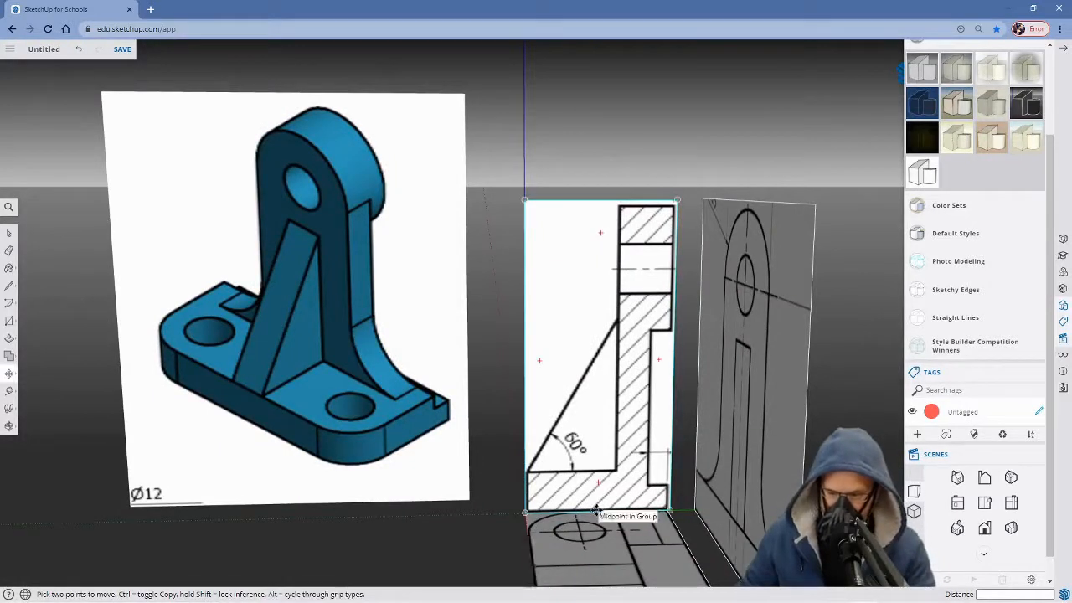
click(595, 512)
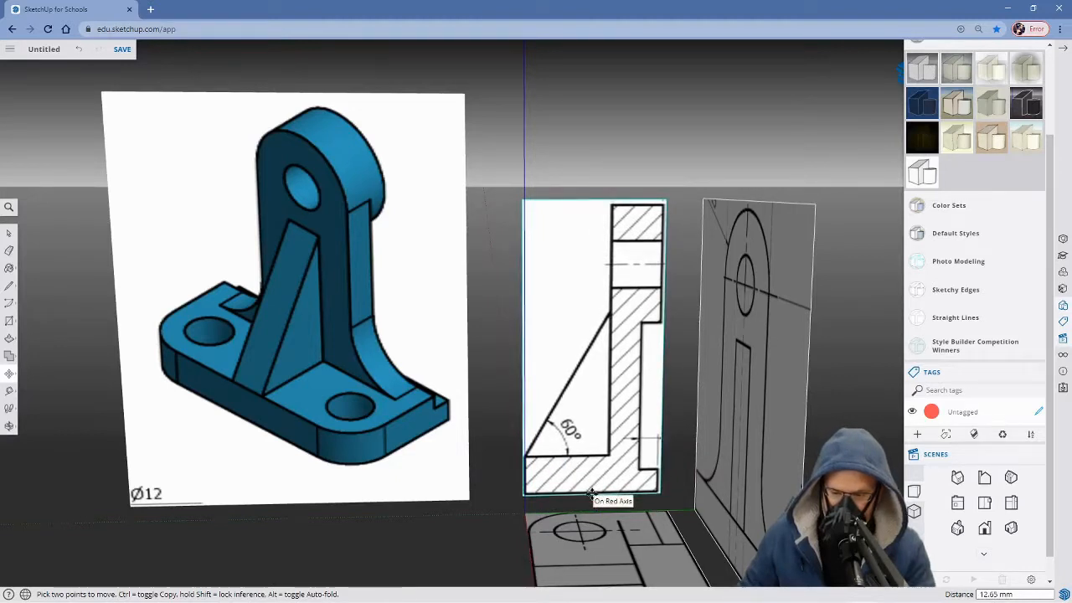
click(591, 494)
mouse_move(497, 481)
middle_down()
mouse_move(646, 504)
mouse_move(669, 473)
mouse_move(646, 446)
mouse_move(696, 431)
mouse_move(741, 452)
mouse_move(744, 469)
mouse_move(715, 491)
mouse_move(636, 486)
mouse_move(536, 452)
middle_up()
key(m)
scroll(555, 478, down, 3)
middle_drag(617, 480, 542, 568)
scroll(603, 484, down, 3)
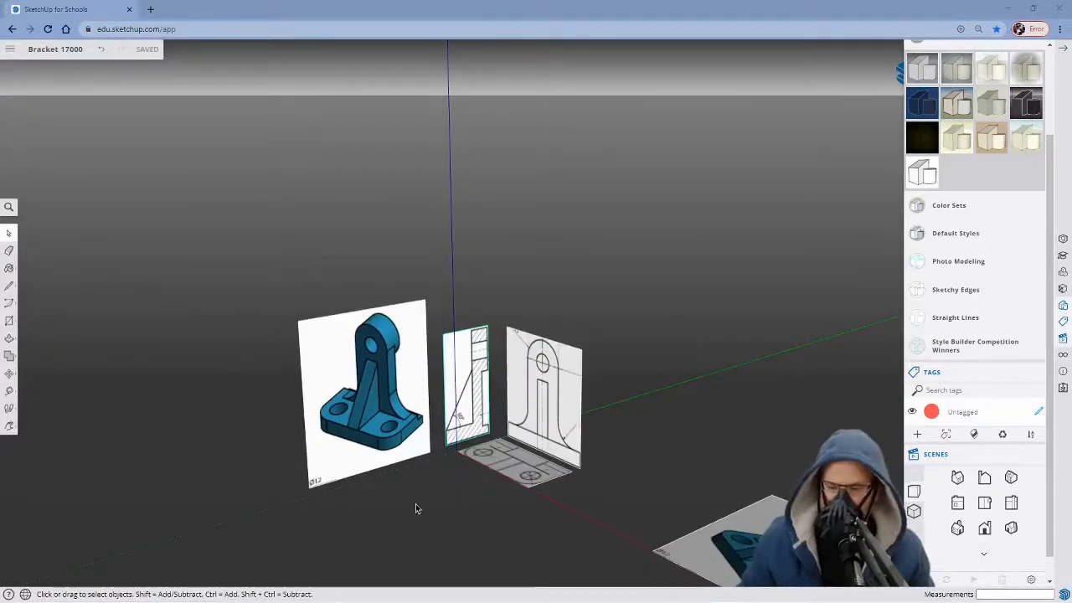
Switch the camera to parallel projection and show the model in the standard top view.
click(915, 514)
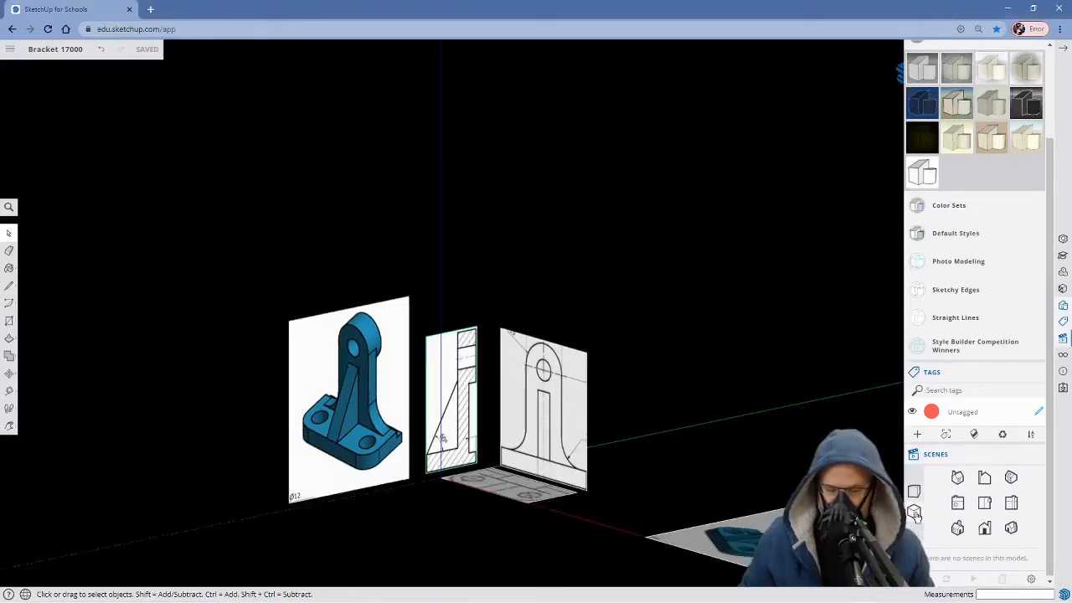
click(983, 503)
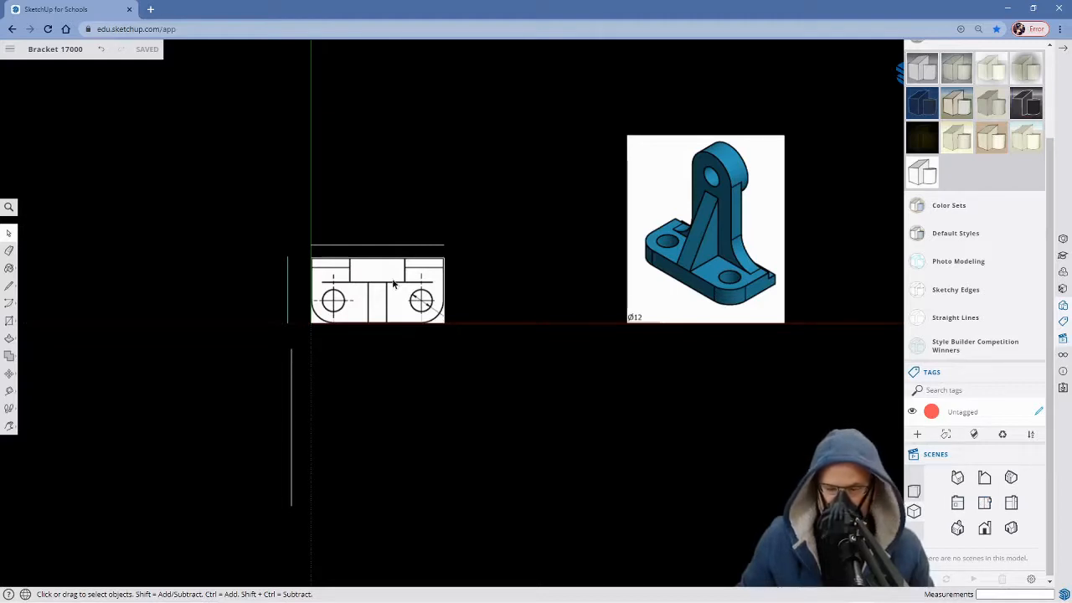
Frame the bracket's top view near the centre of the screen and save it as a scene named Top.
scroll(404, 299, up, 3)
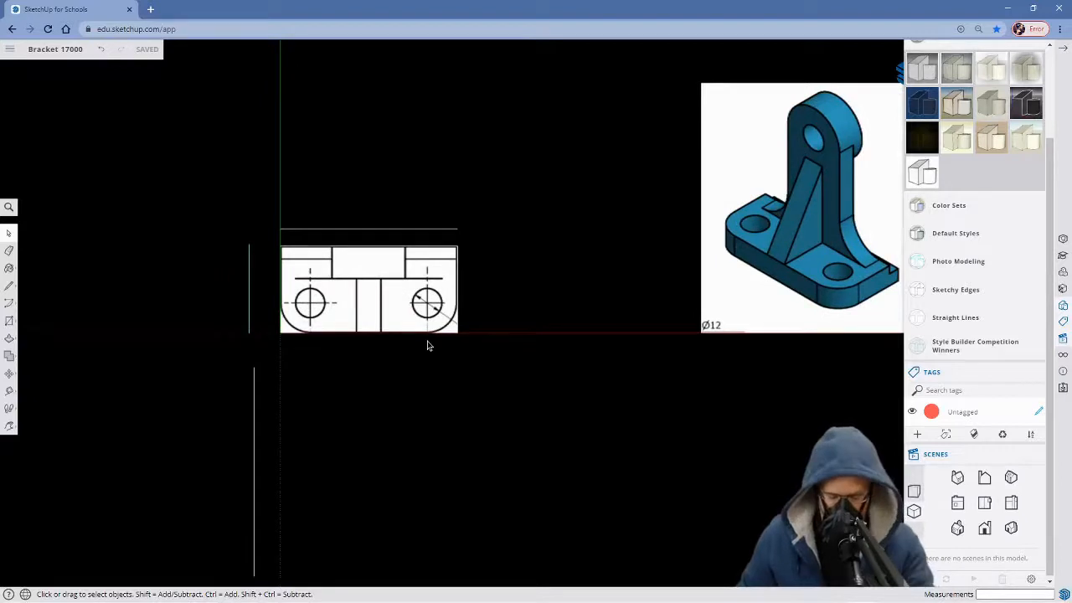
key(h)
mouse_move(422, 351)
mouse_down()
mouse_move(486, 383)
mouse_move(497, 365)
mouse_move(476, 393)
mouse_move(500, 419)
mouse_up()
scroll(478, 379, up, 2)
scroll(479, 407, up, 1)
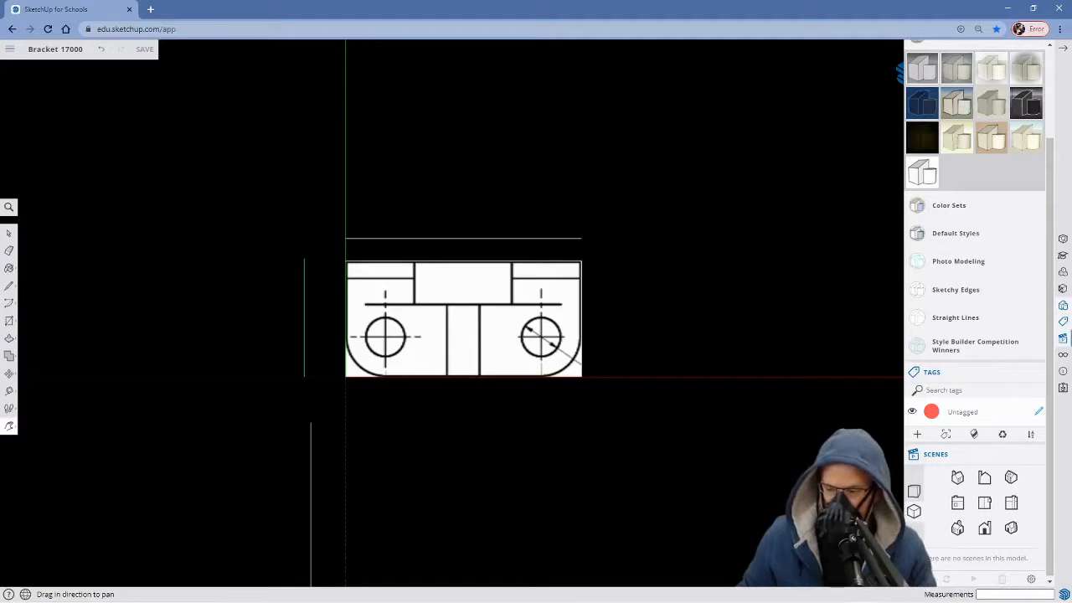
click(917, 579)
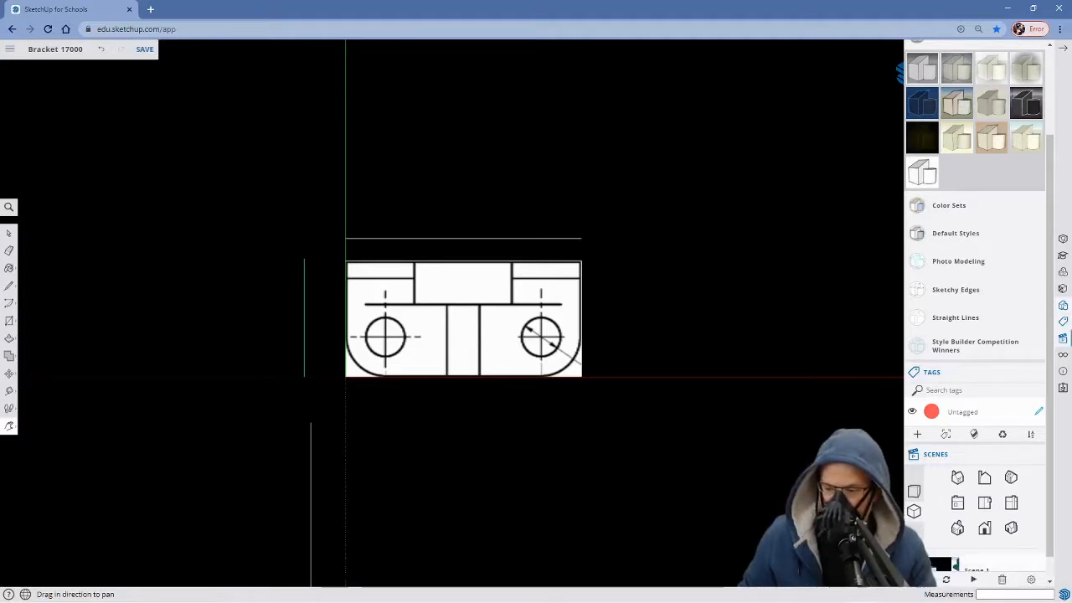
scroll(978, 510, down, 1)
double_click(982, 545)
text(Top)
key(Return)
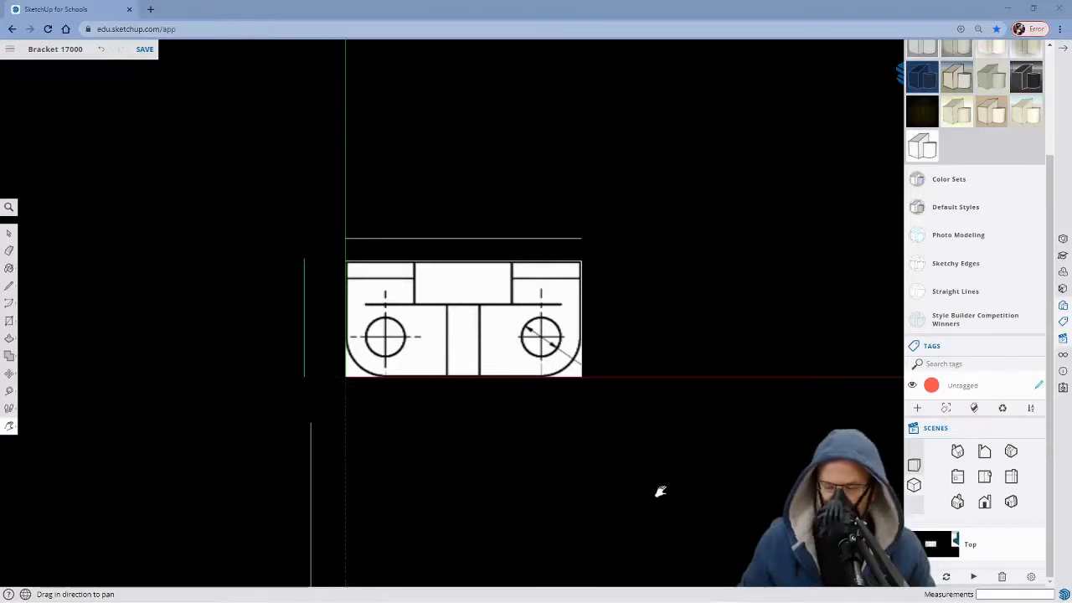
Save the centred standard front view as a scene named Front and test switching between the Top and Front scenes.
click(984, 501)
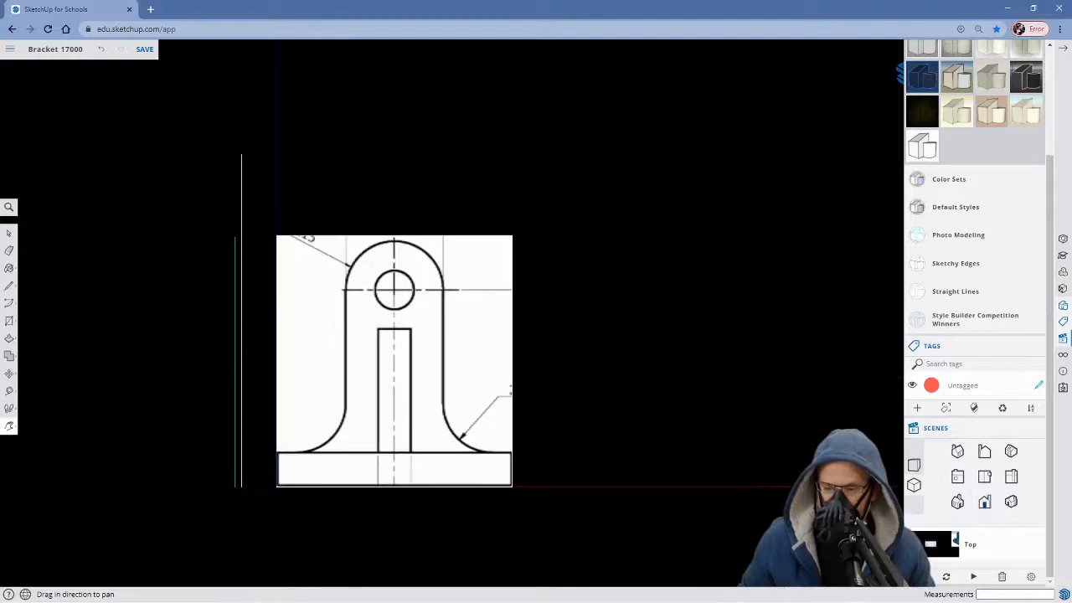
mouse_move(419, 520)
mouse_down()
mouse_move(499, 495)
mouse_move(485, 491)
mouse_up()
scroll(499, 495, down, 1)
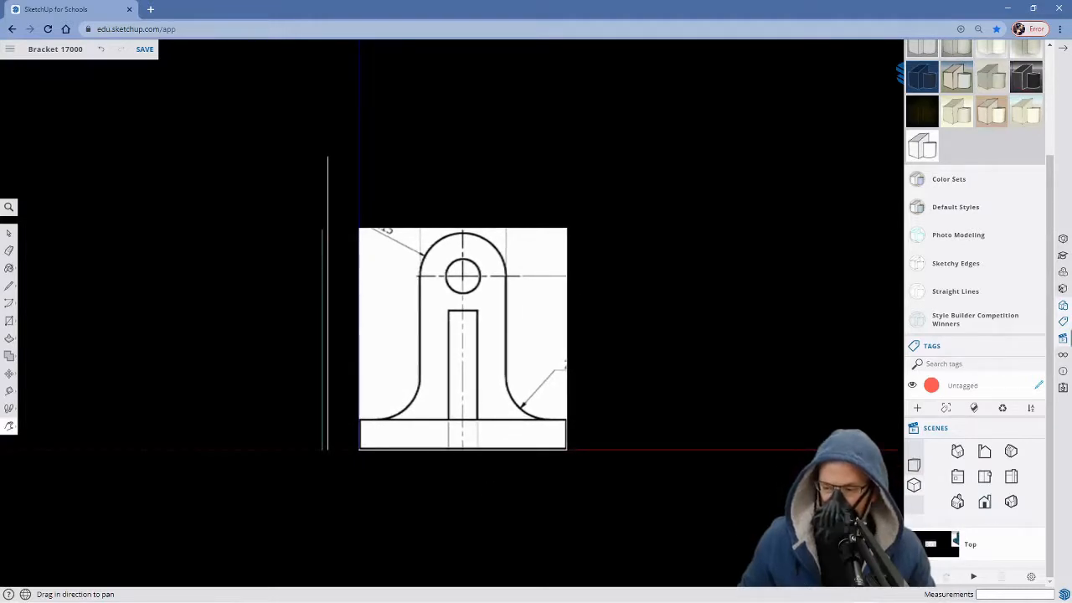
click(917, 577)
scroll(988, 525, down, 1)
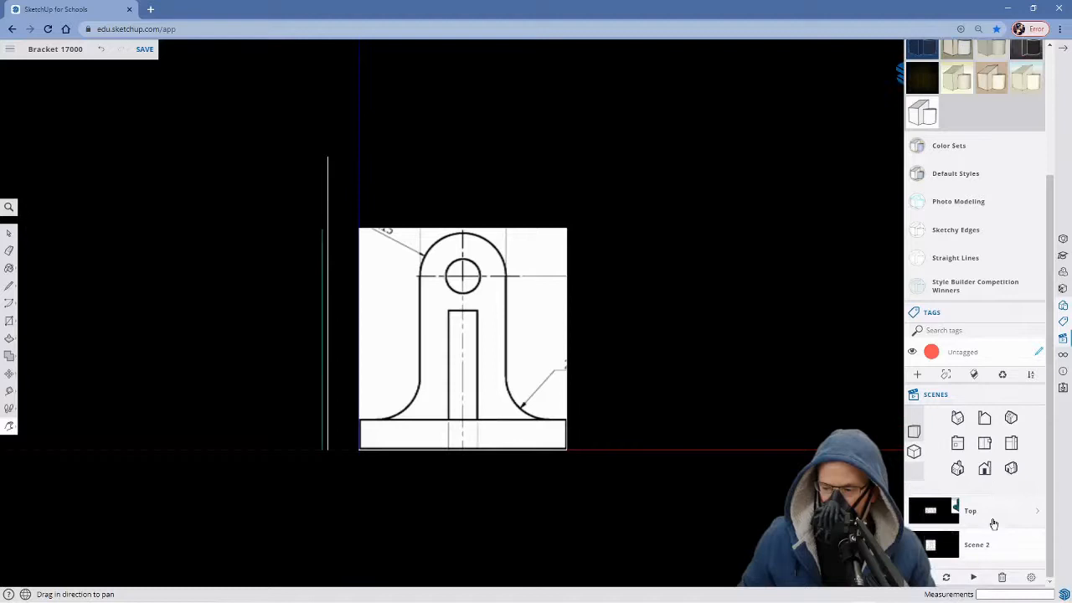
double_click(976, 544)
key(BackSpace)
text(Front)
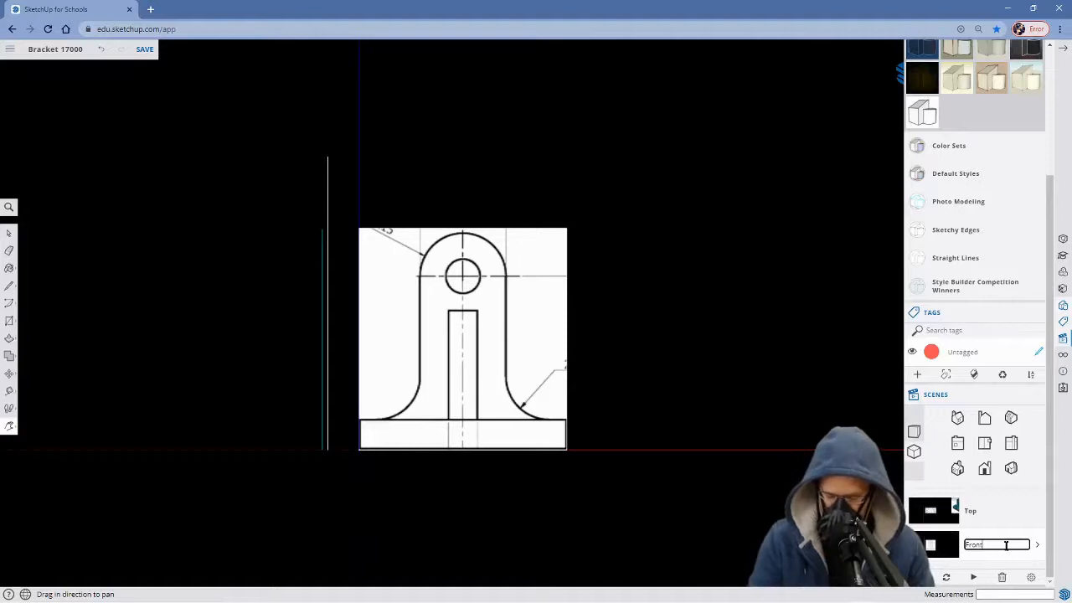
key(Return)
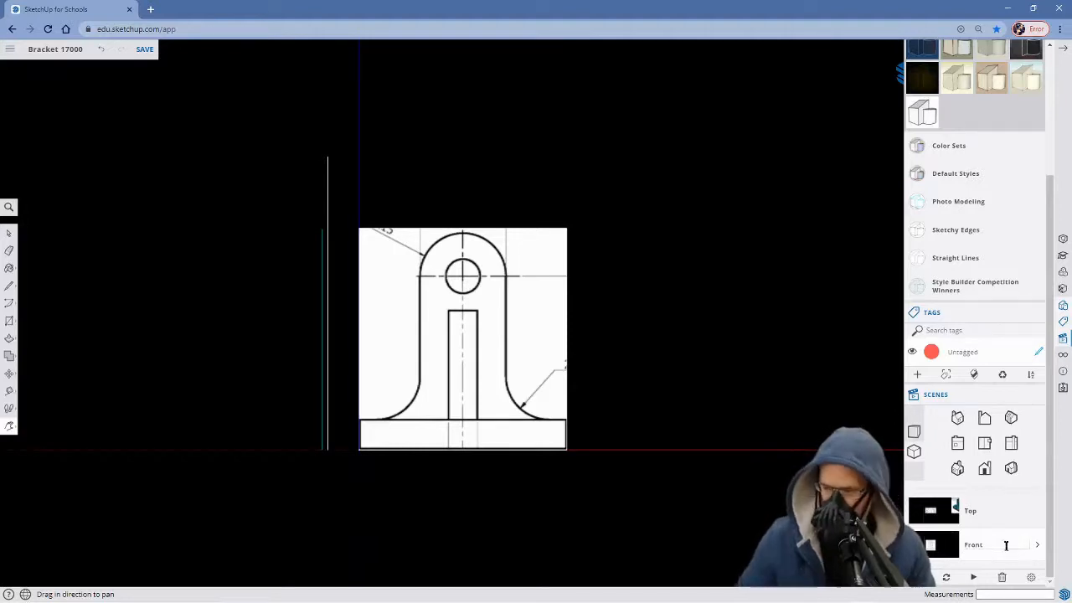
click(938, 511)
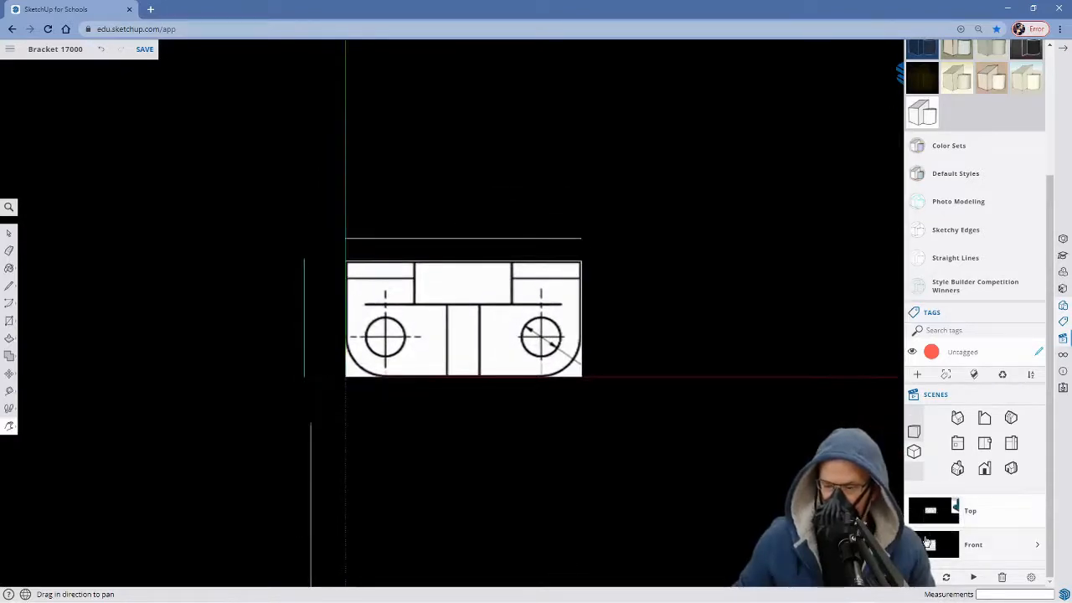
click(936, 545)
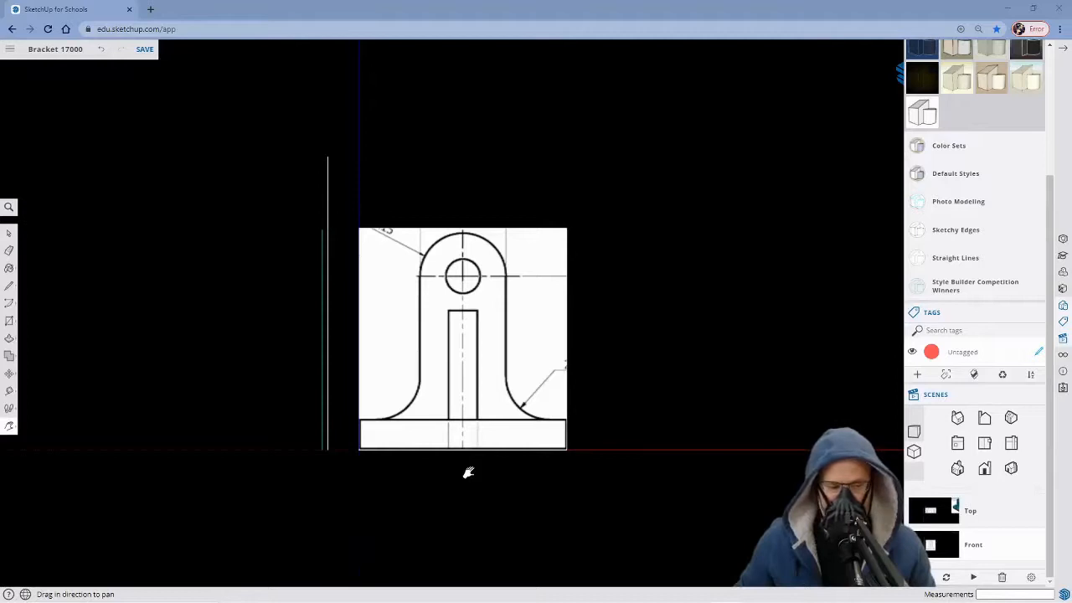
Show the standard right-side view, centre the section drawing and save it as a scene named Side.
click(1013, 443)
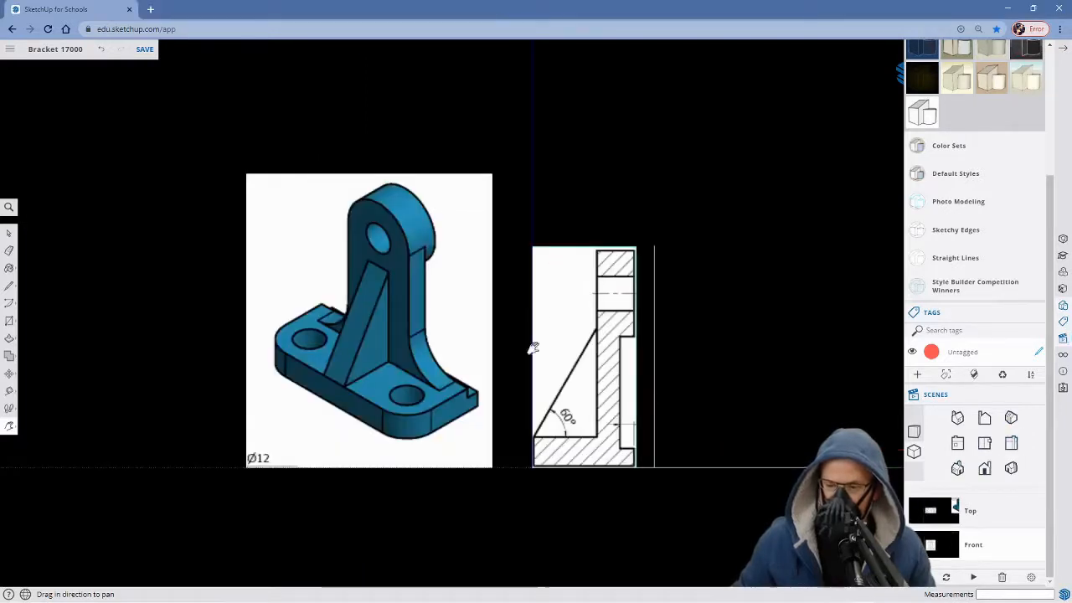
drag(612, 494, 541, 486)
scroll(543, 478, down, 1)
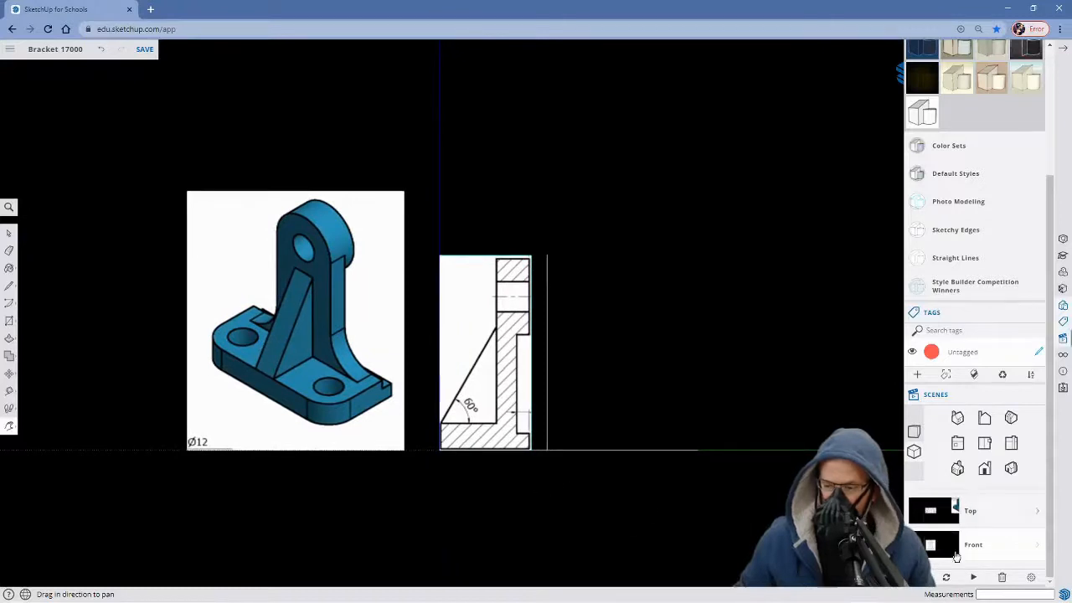
click(946, 577)
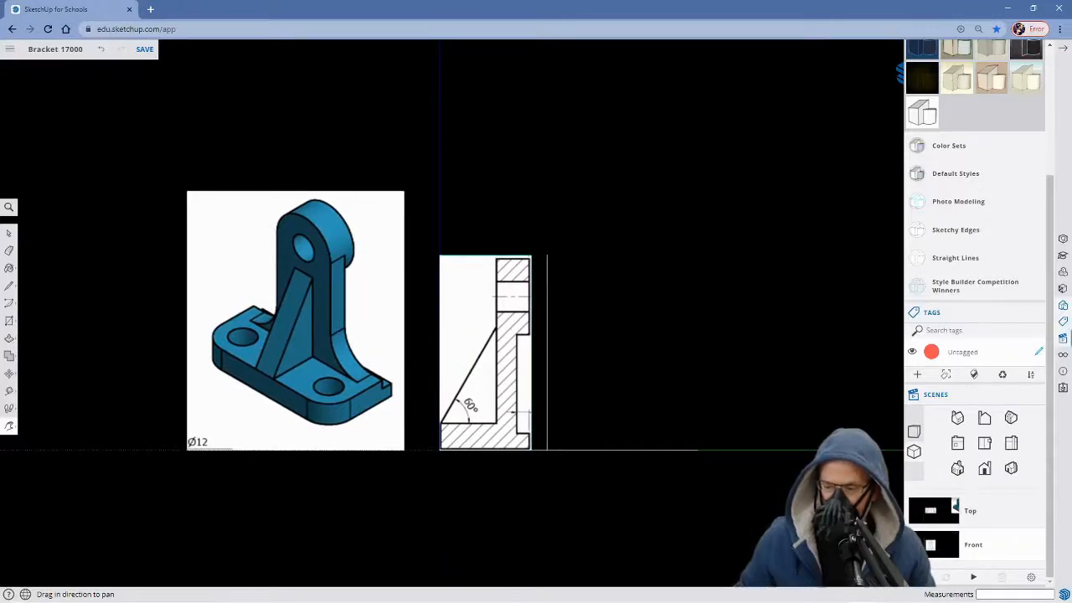
scroll(997, 504, down, 1)
double_click(978, 545)
key(BackSpace)
text(Side)
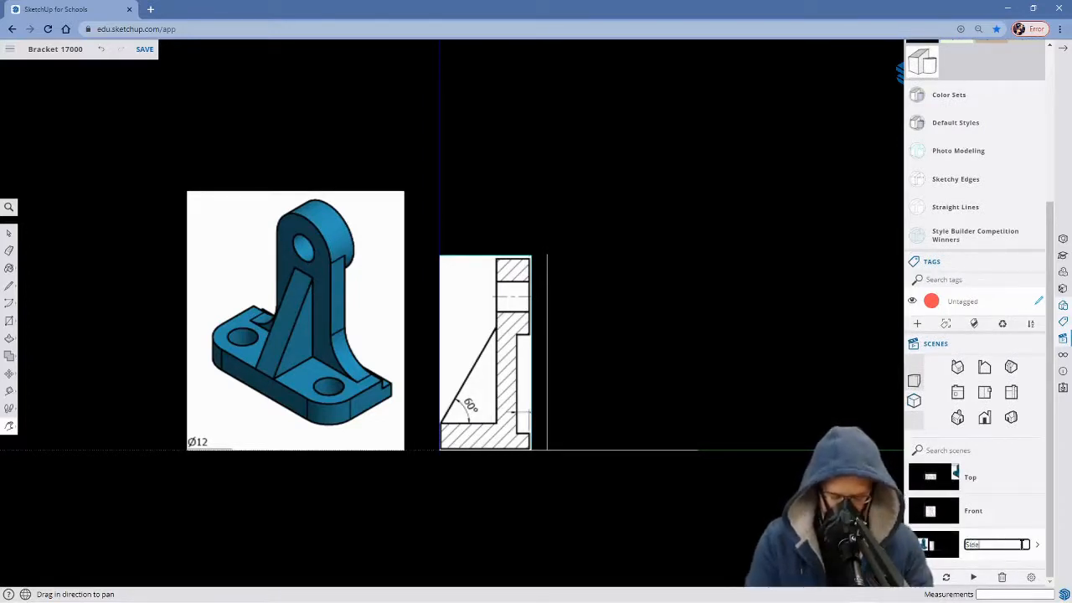
key(Return)
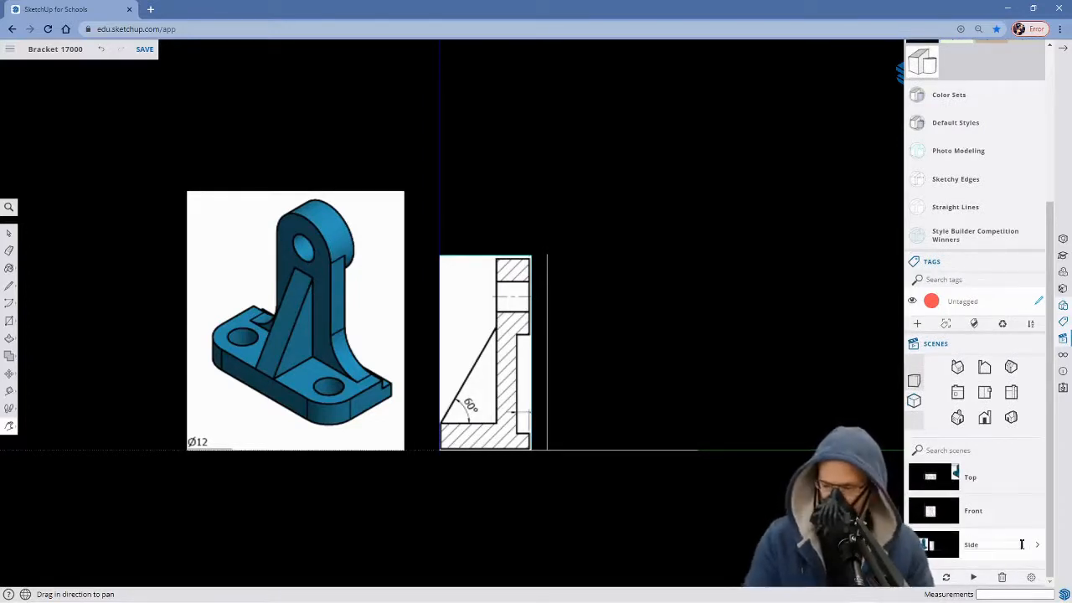
Recall the Top, Front and Side scenes one after another to check their views.
click(932, 477)
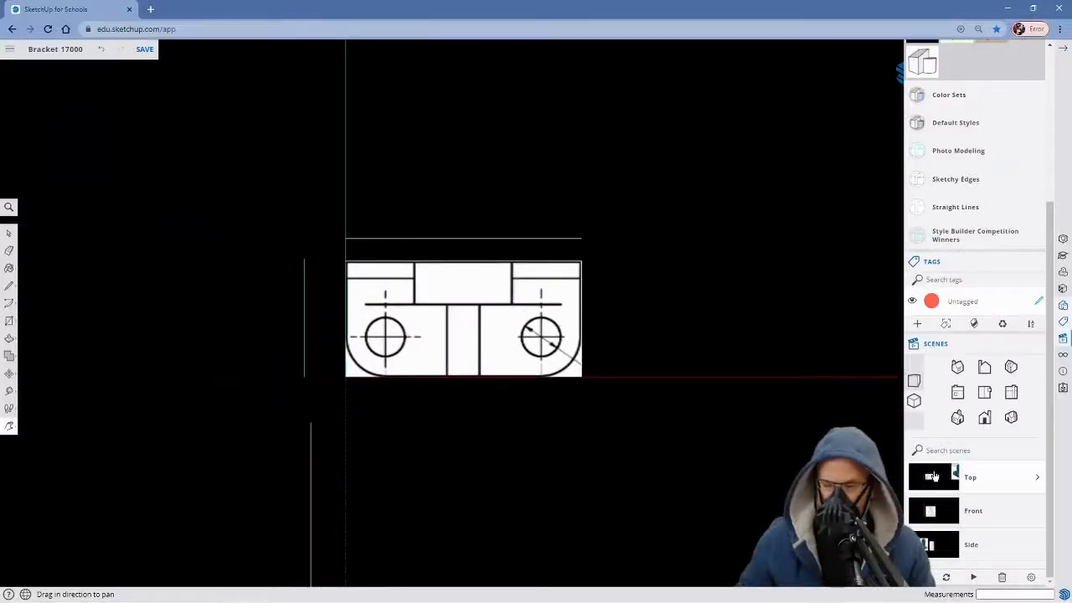
click(937, 513)
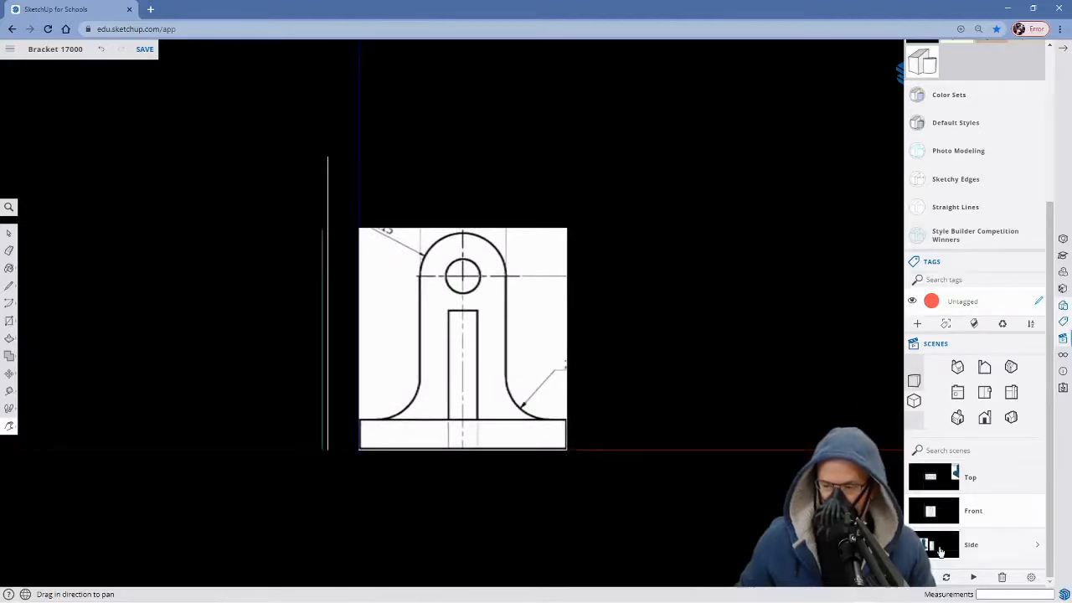
click(941, 548)
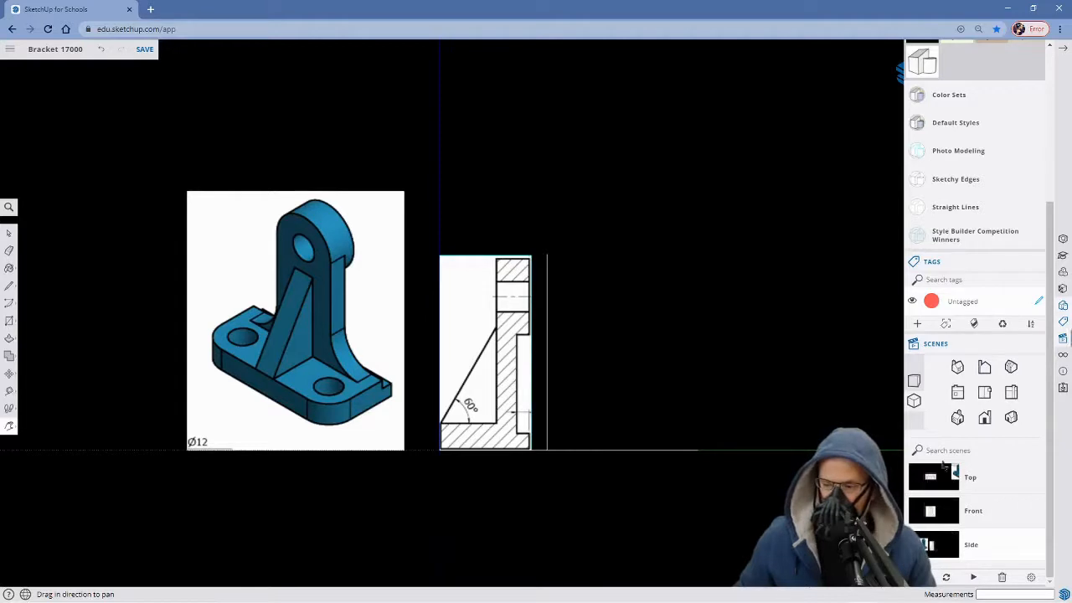
Show the standard isometric view of the arranged drawings and save it as a scene named Iso.
click(1012, 419)
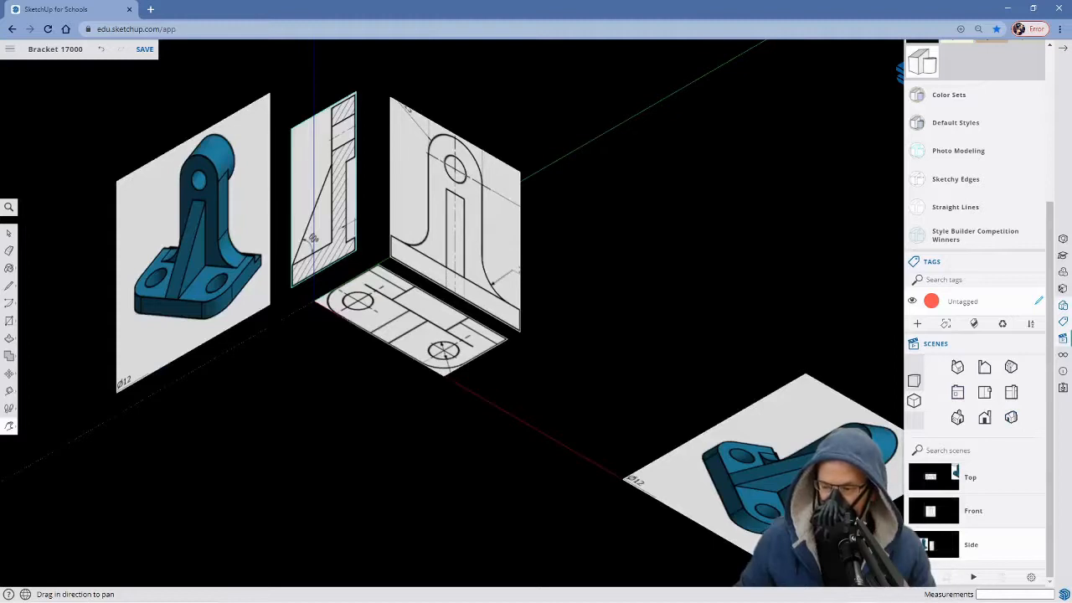
click(918, 576)
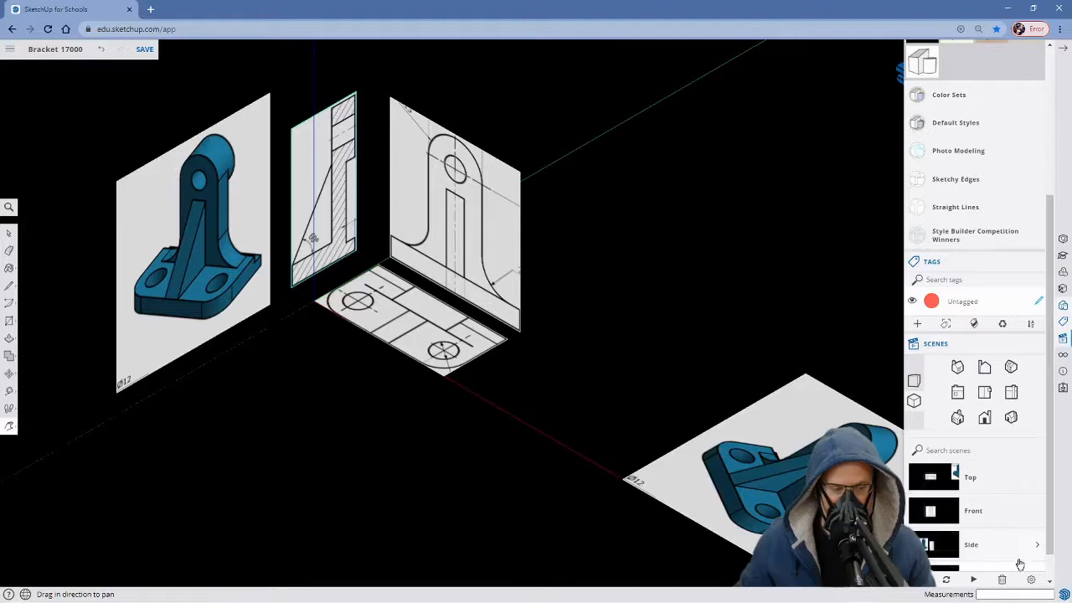
scroll(1052, 484, down, 1)
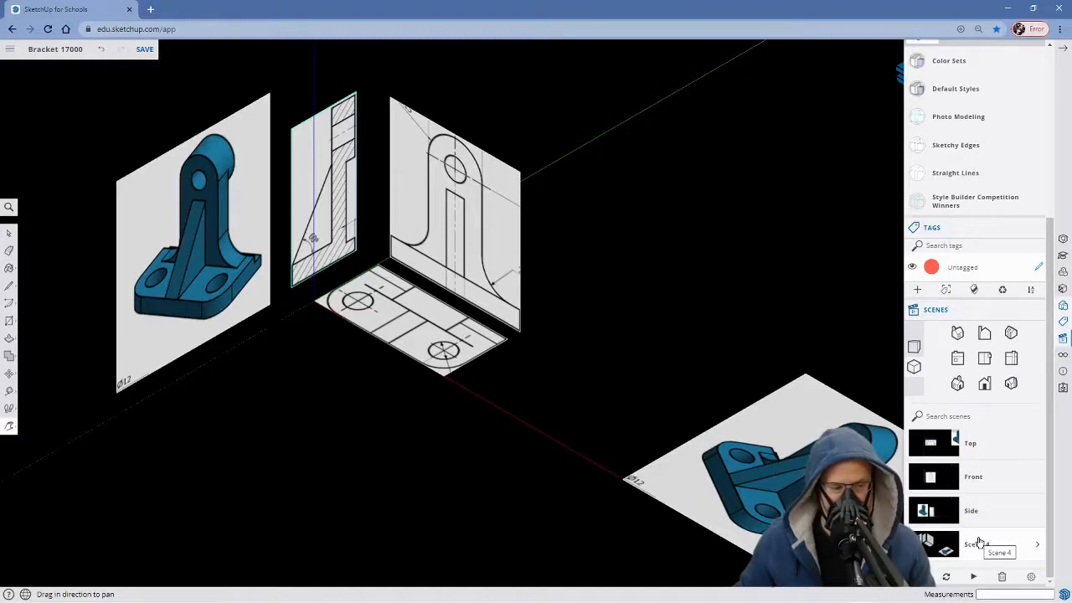
double_click(980, 543)
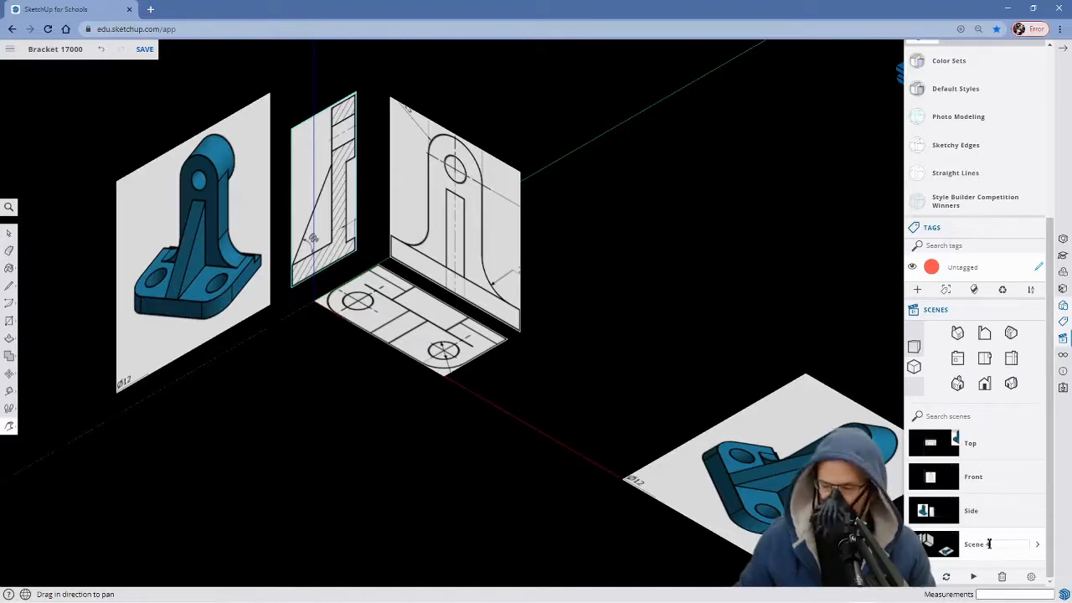
key(BackSpace)
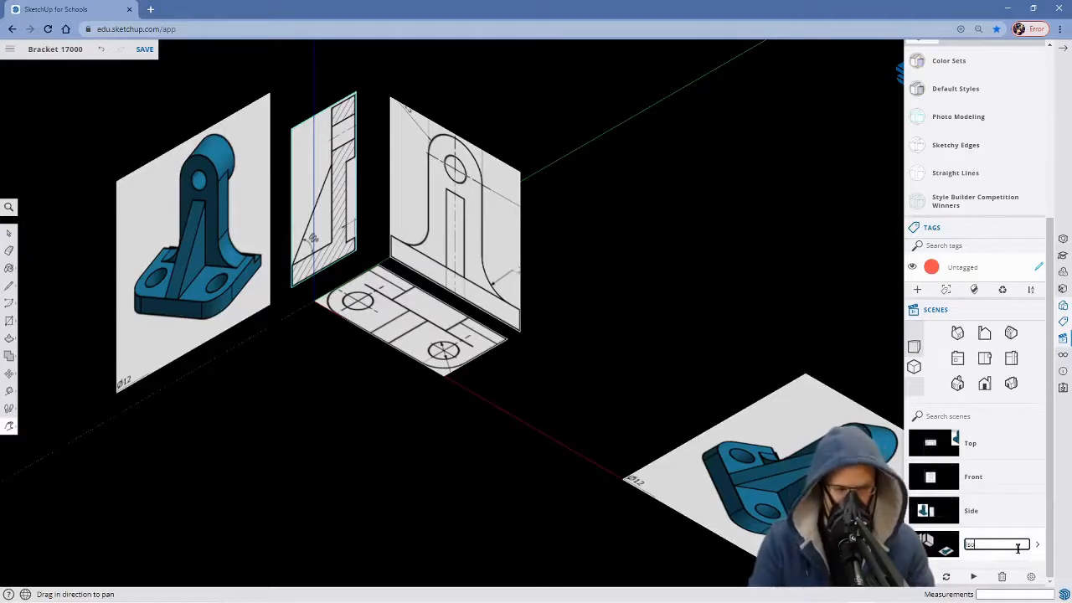
text(Iso)
key(Return)
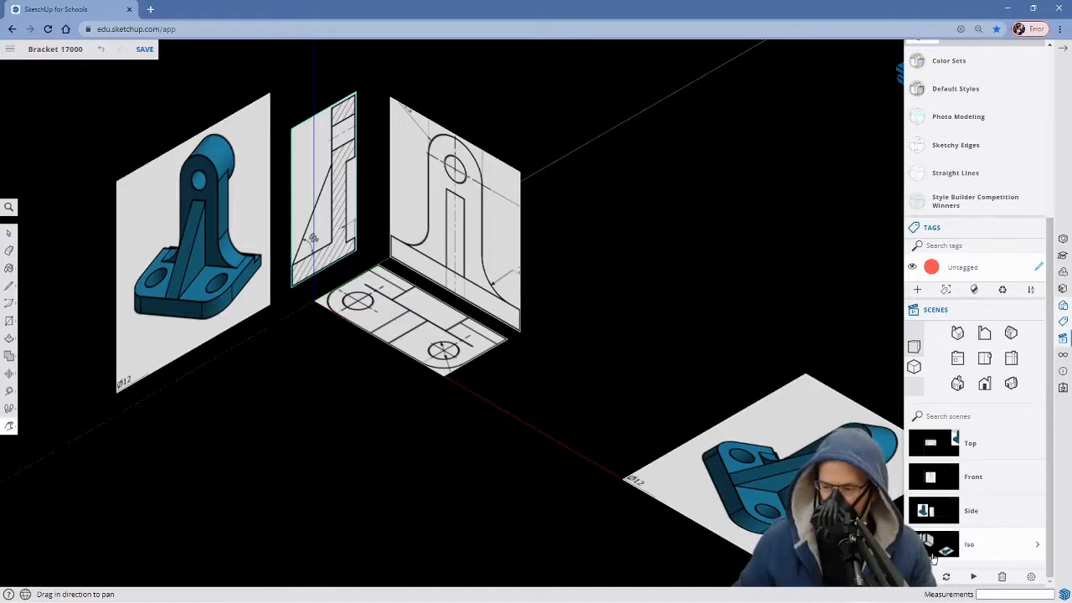
Set the scene transition time to 1 second and try the transitions through the Top, Front and Side scenes.
click(1033, 578)
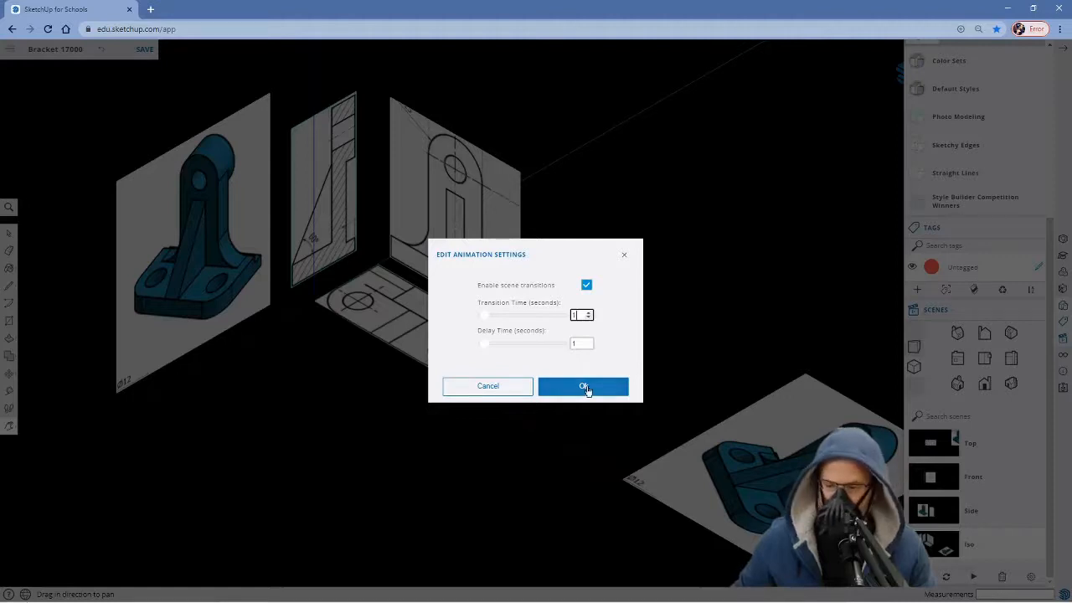
click(584, 386)
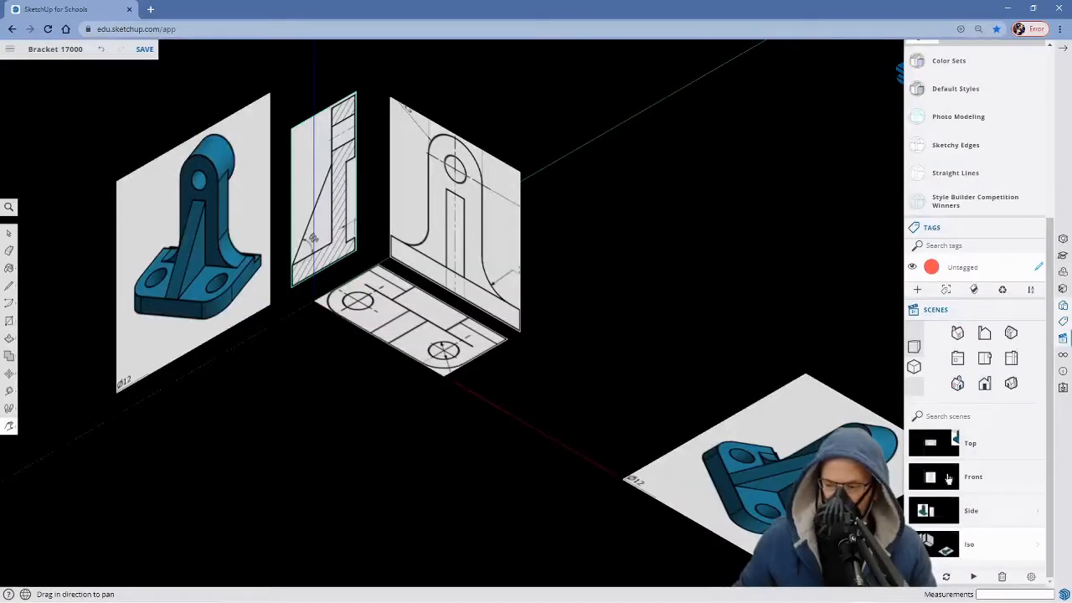
click(929, 442)
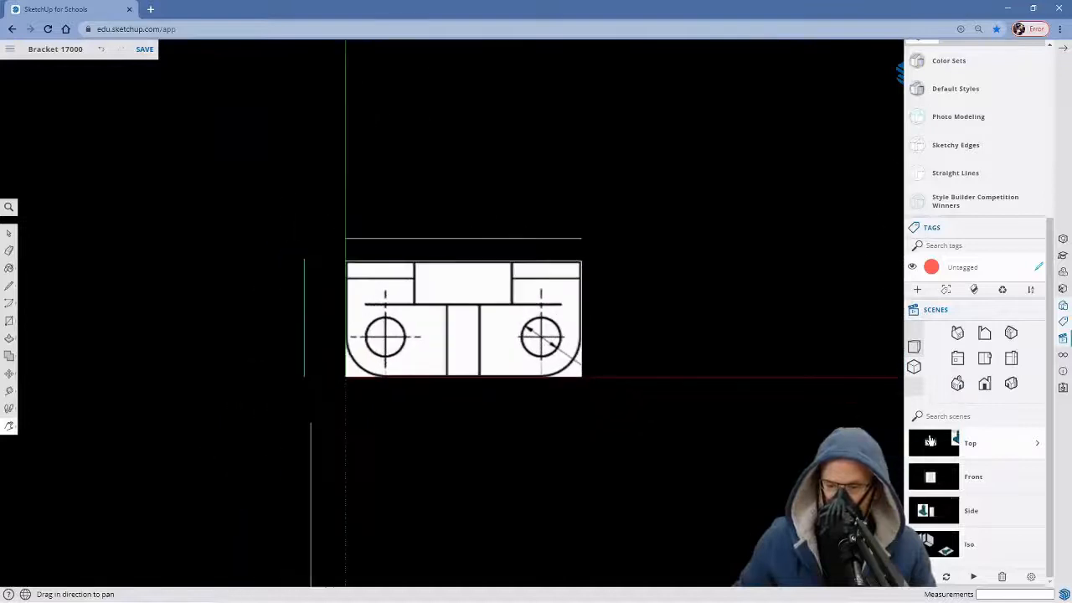
click(934, 479)
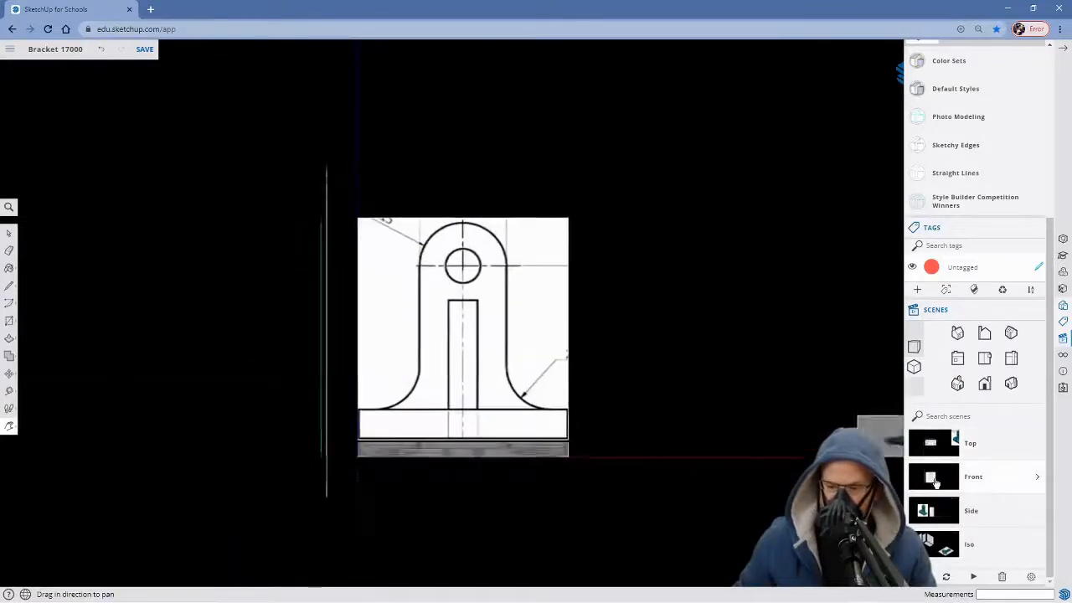
click(927, 513)
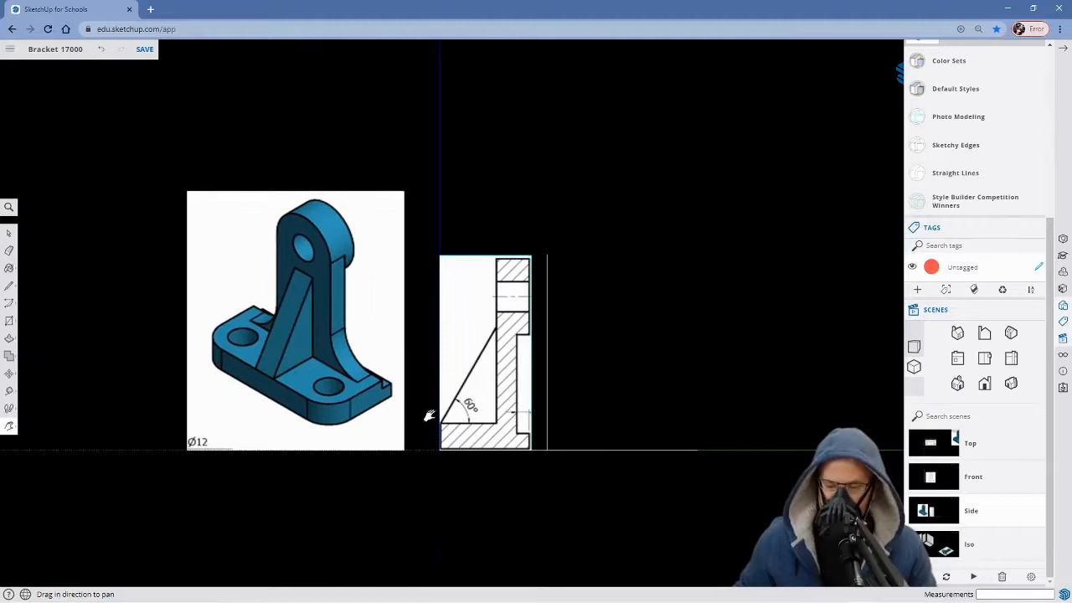
Draw a rectangle of about 72.6 × 35.7 mm over the top-view drawing, from its rear corner at the green axis to the opposite corner.
mouse_move(425, 411)
middle_down()
mouse_move(599, 506)
mouse_move(452, 487)
mouse_move(419, 469)
mouse_move(517, 521)
middle_up()
scroll(407, 426, up, 5)
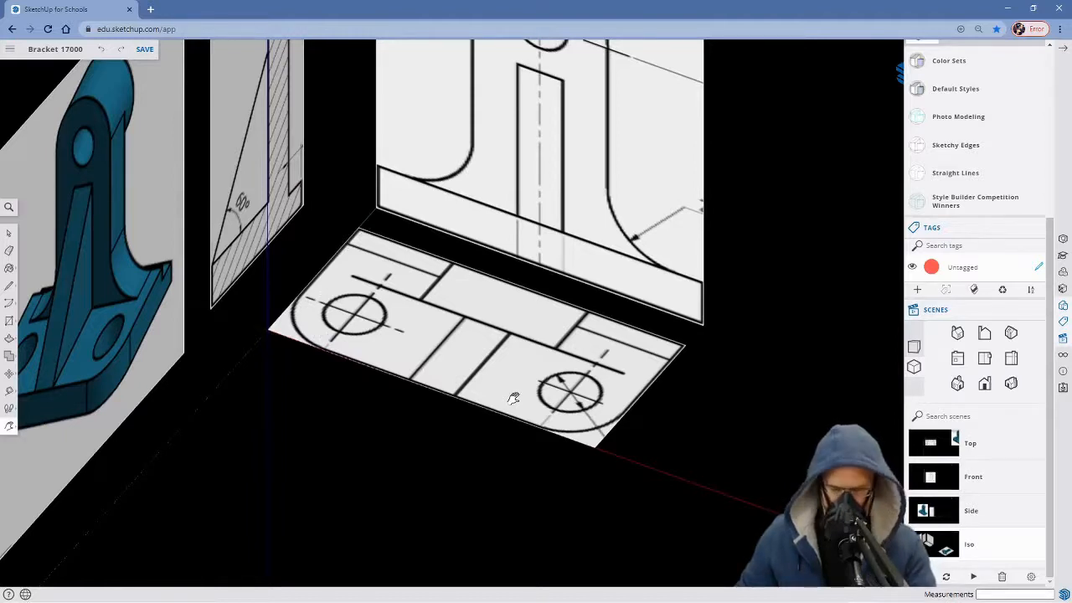
key(r)
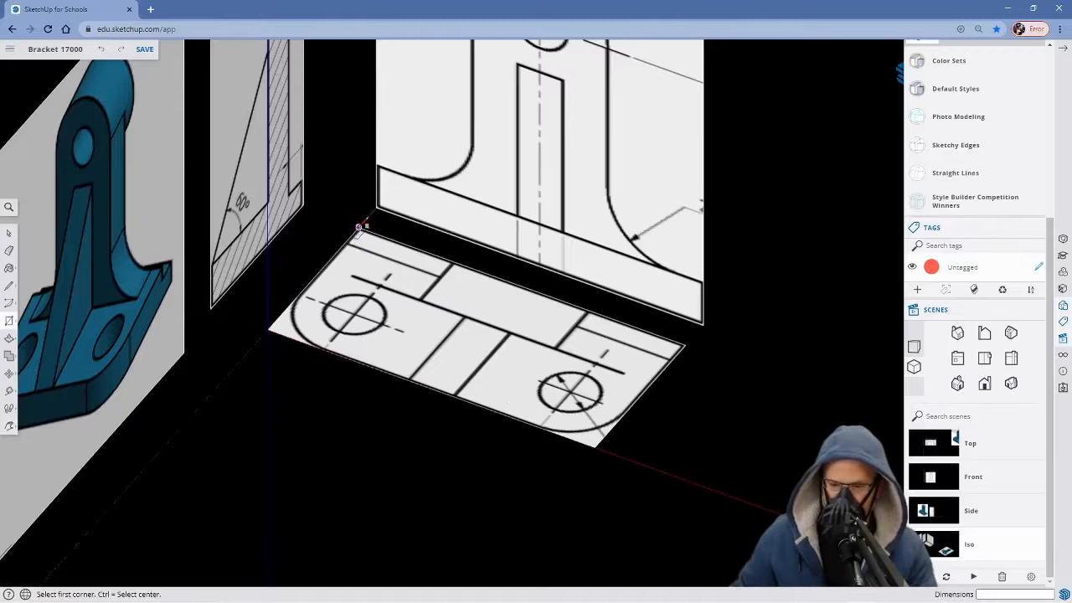
click(358, 226)
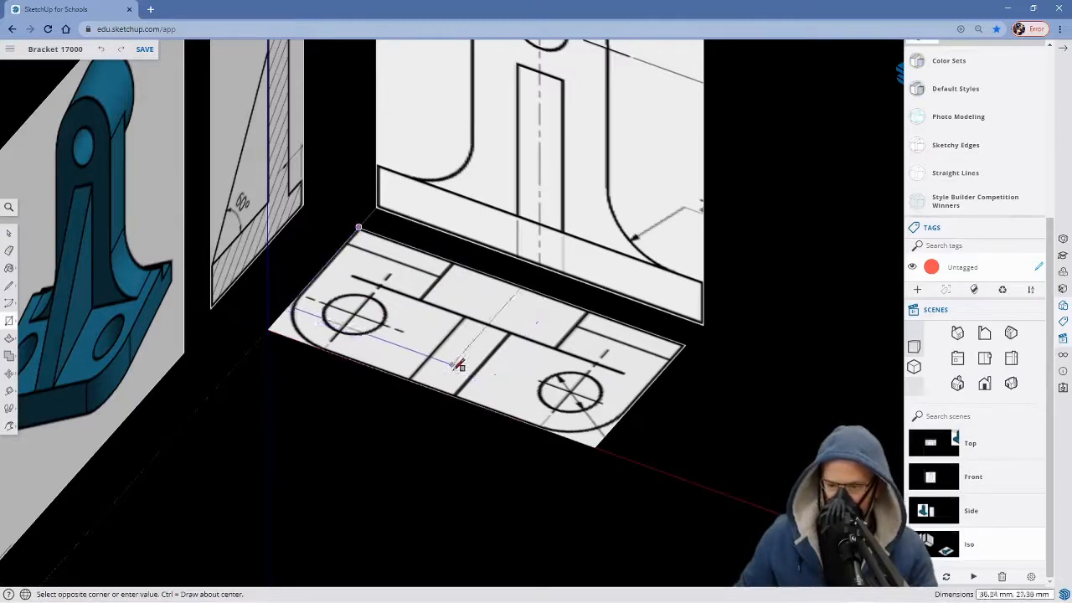
click(596, 445)
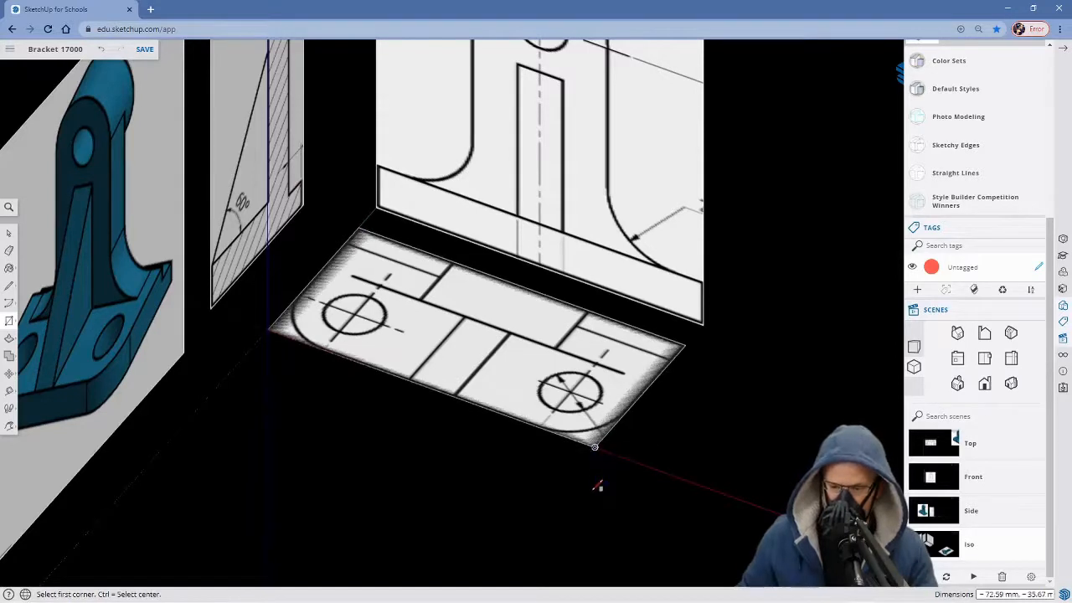
Push/Pull the base rectangle up about 10.7 mm, matching the base thickness on the drawing in the Side scene.
key(p)
click(546, 410)
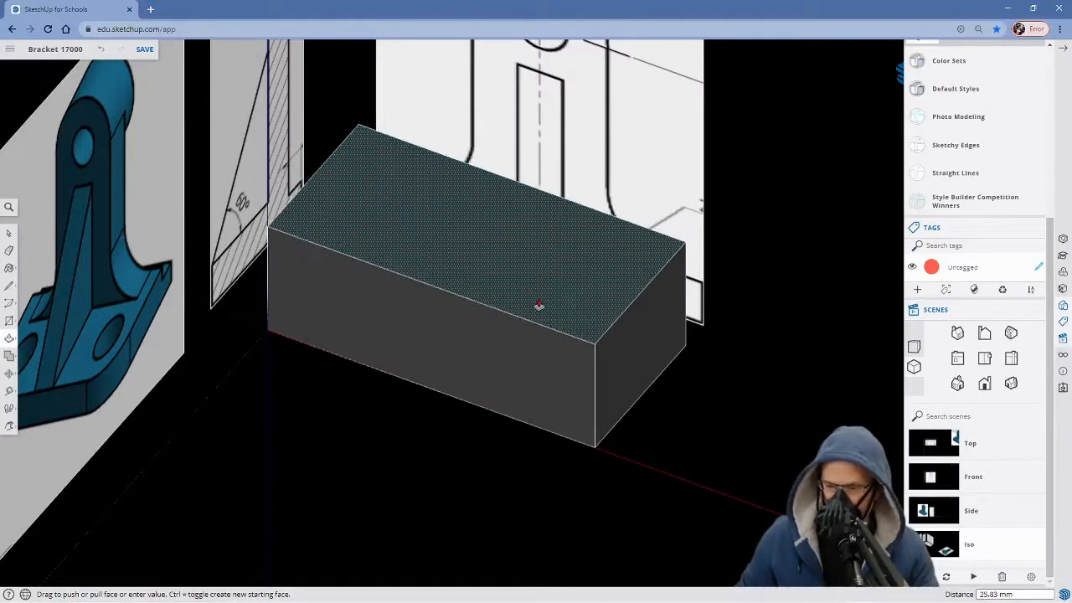
click(937, 510)
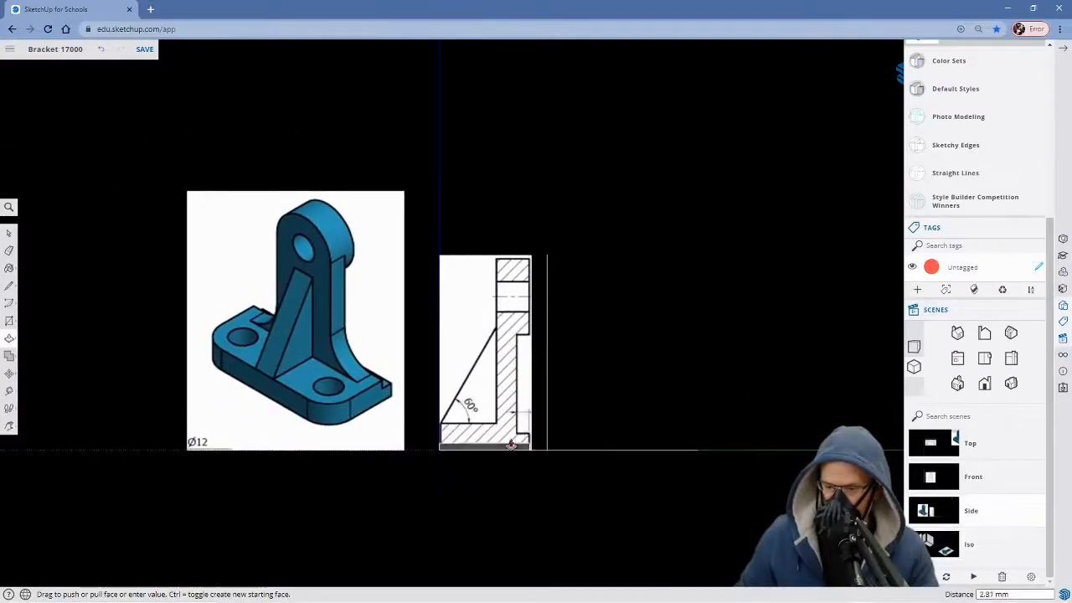
scroll(511, 409, up, 5)
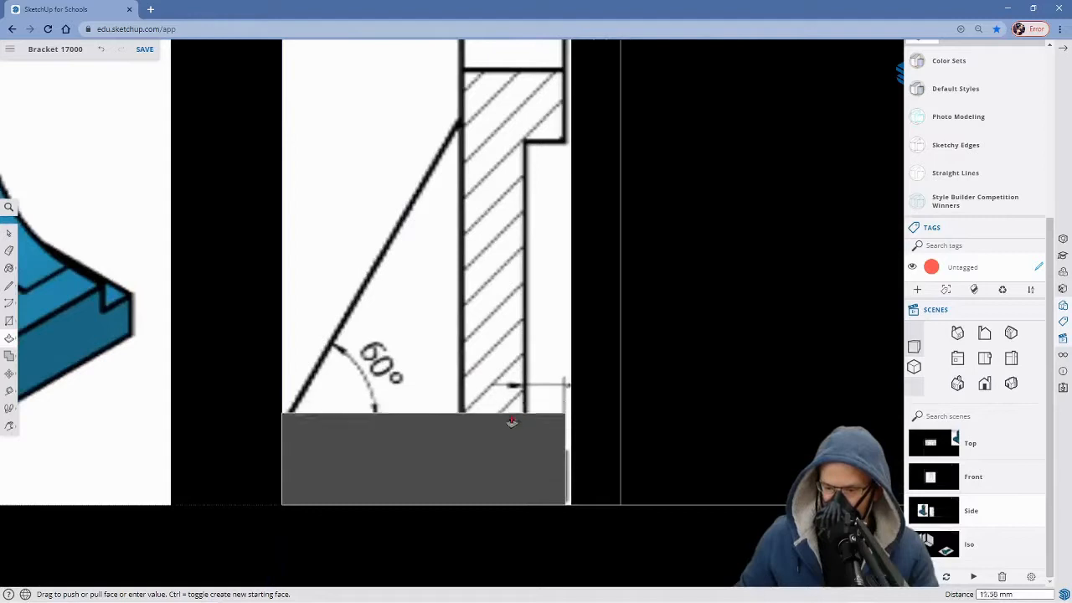
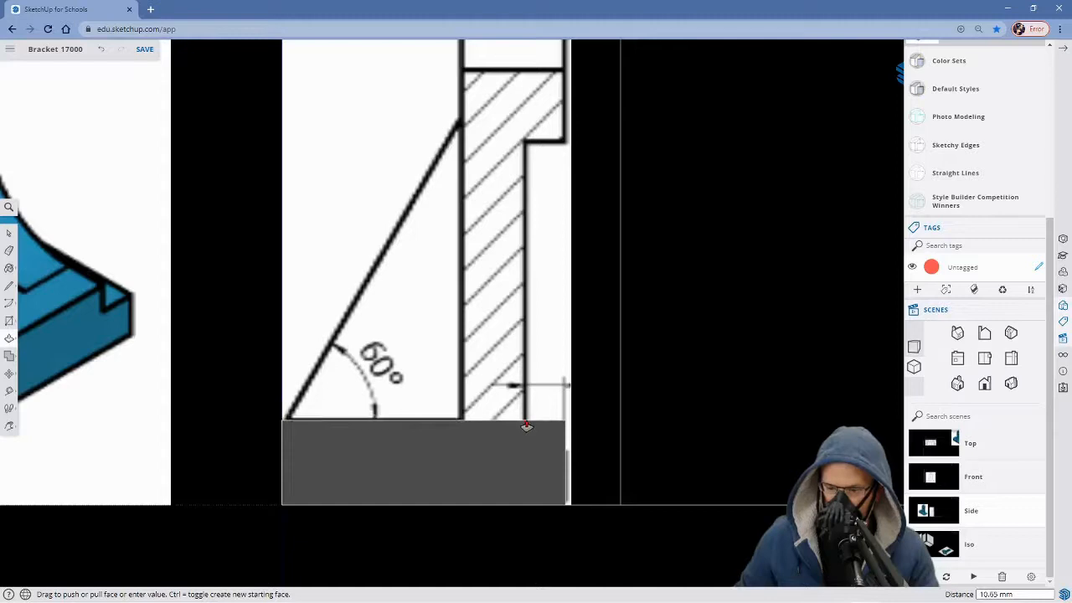
click(528, 425)
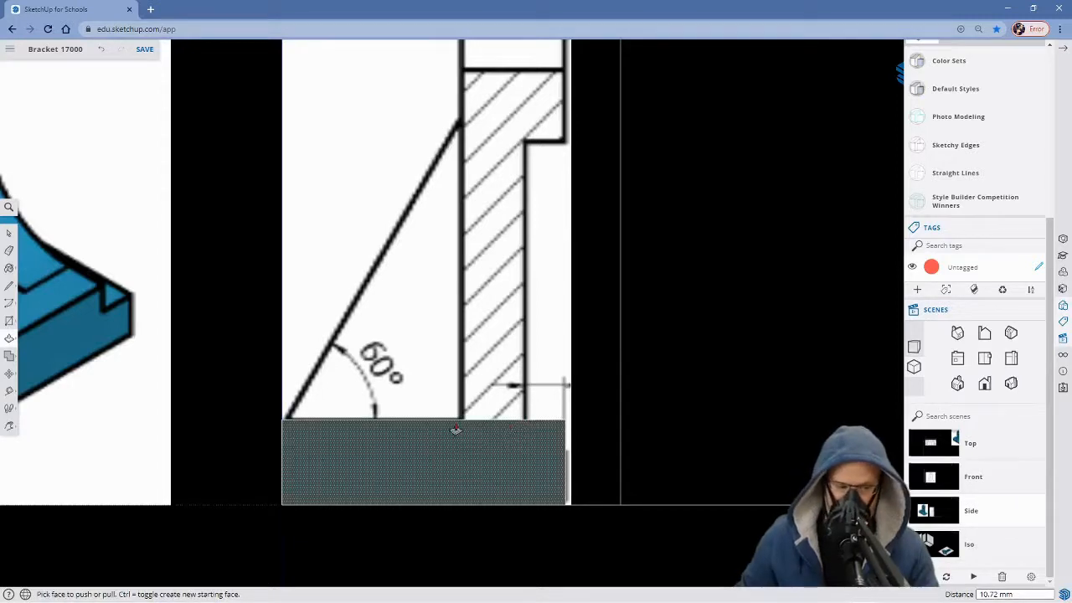
Turn on X-ray face transparency and examine the base block against the surrounding drawings.
middle_drag(307, 411, 503, 496)
mouse_move(421, 495)
middle_down()
mouse_move(434, 474)
mouse_move(477, 495)
mouse_move(584, 429)
mouse_move(610, 342)
mouse_move(555, 411)
mouse_move(390, 515)
mouse_move(304, 502)
middle_up()
scroll(443, 487, down, 2)
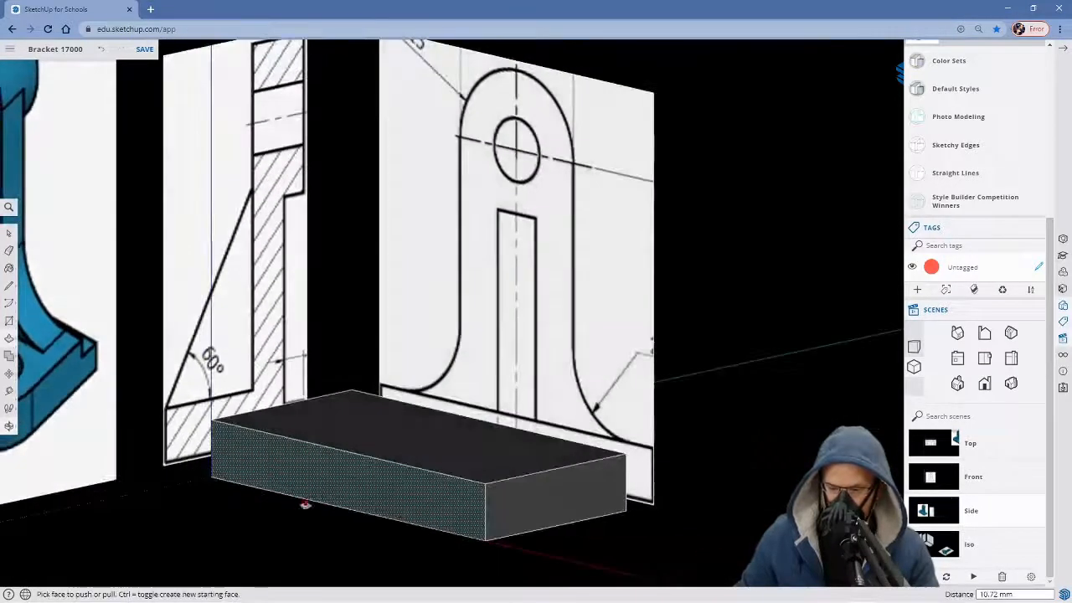
middle_drag(422, 530, 373, 559)
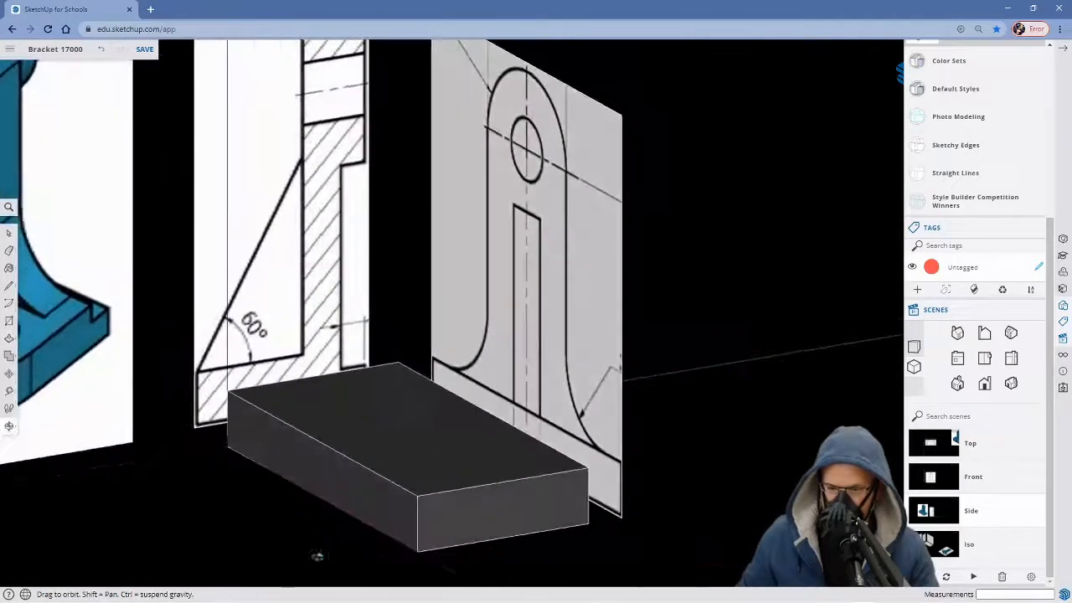
middle_drag(516, 565, 480, 578)
mouse_move(287, 507)
middle_down()
mouse_move(378, 545)
mouse_move(449, 421)
middle_up()
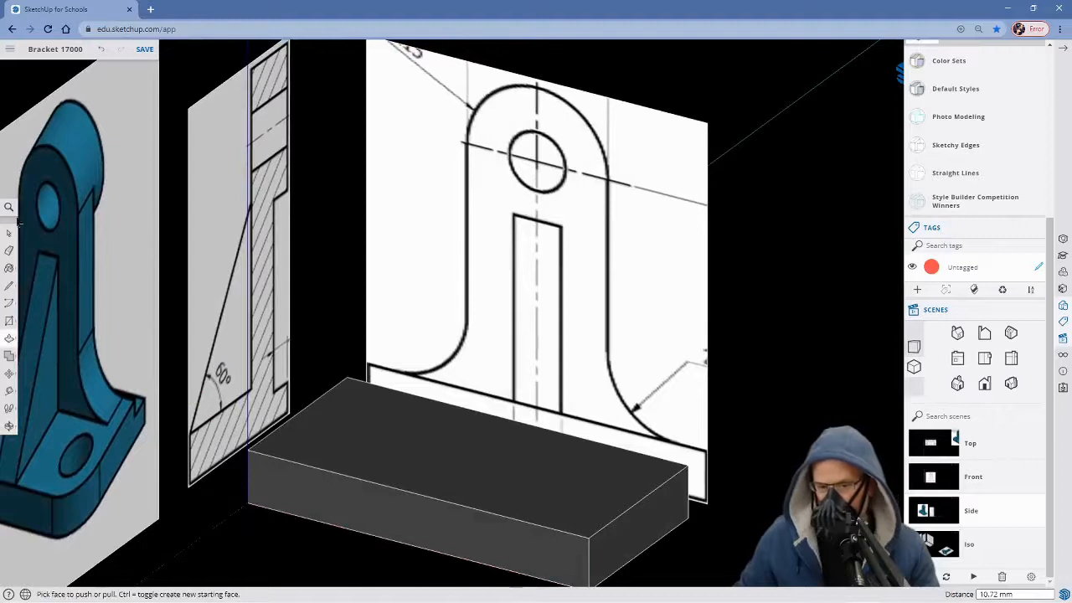
click(9, 208)
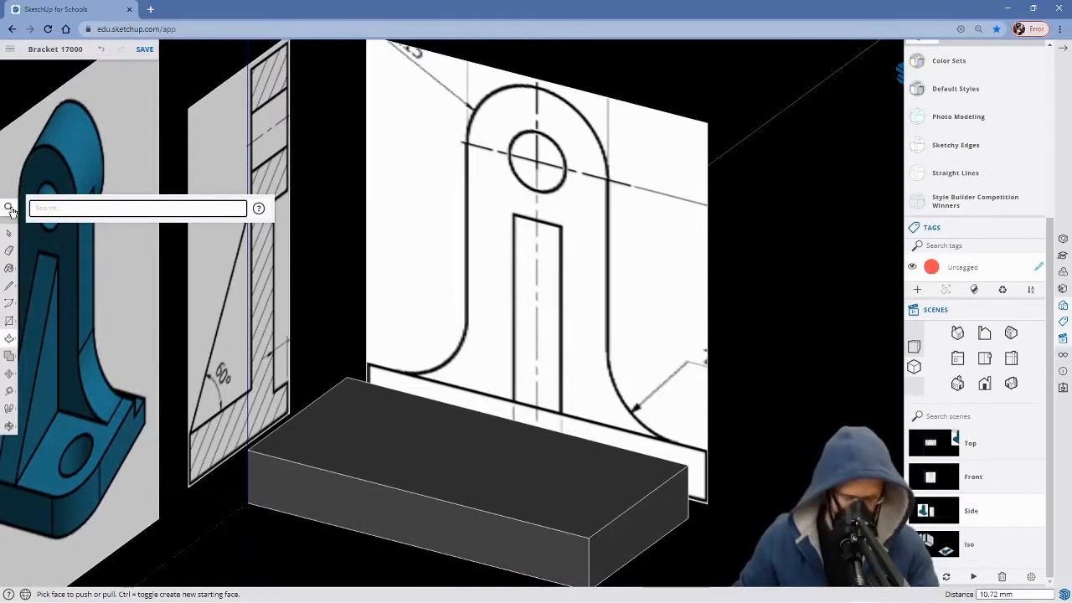
text(x)
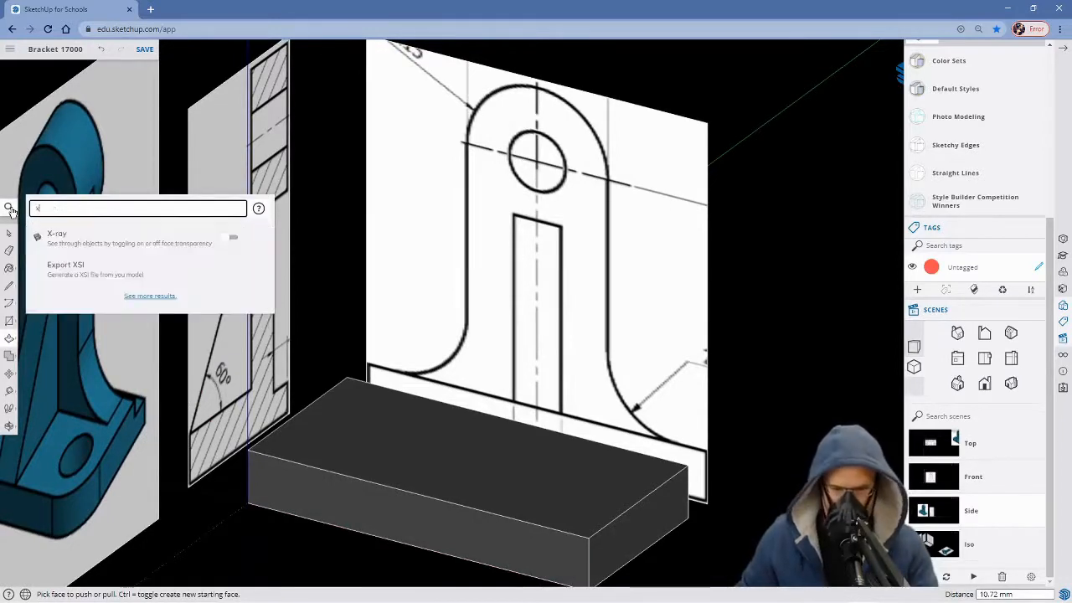
click(226, 241)
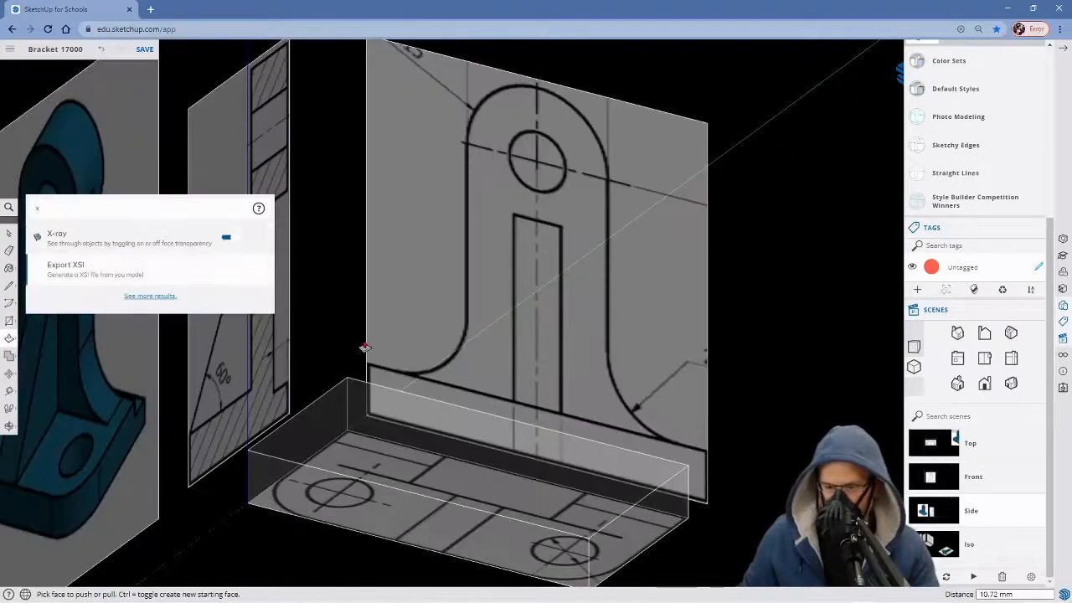
scroll(366, 347, down, 3)
mouse_move(318, 402)
middle_down()
mouse_move(373, 507)
mouse_move(393, 536)
mouse_move(402, 532)
mouse_move(208, 412)
middle_up()
middle_drag(497, 492, 423, 470)
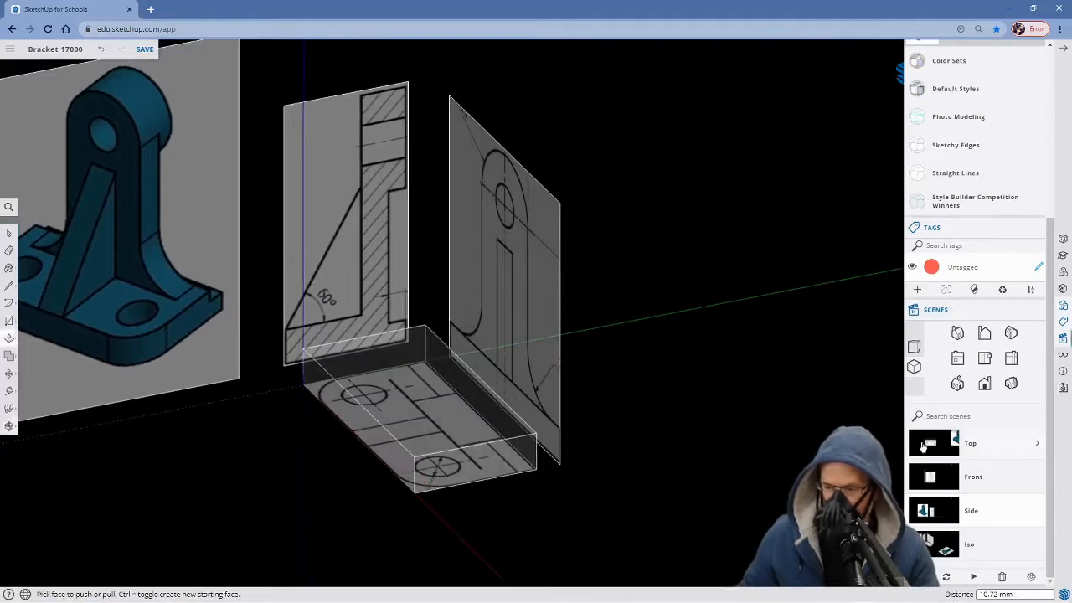
Recall the Top scene and turn on X-ray there to see the top-view drawing through the block.
click(928, 443)
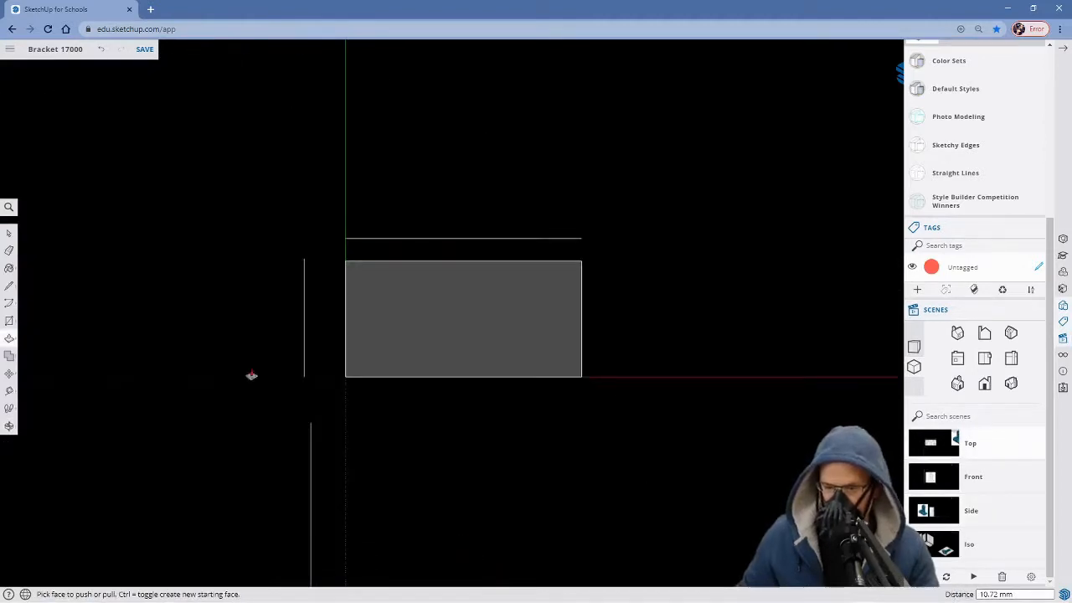
click(9, 207)
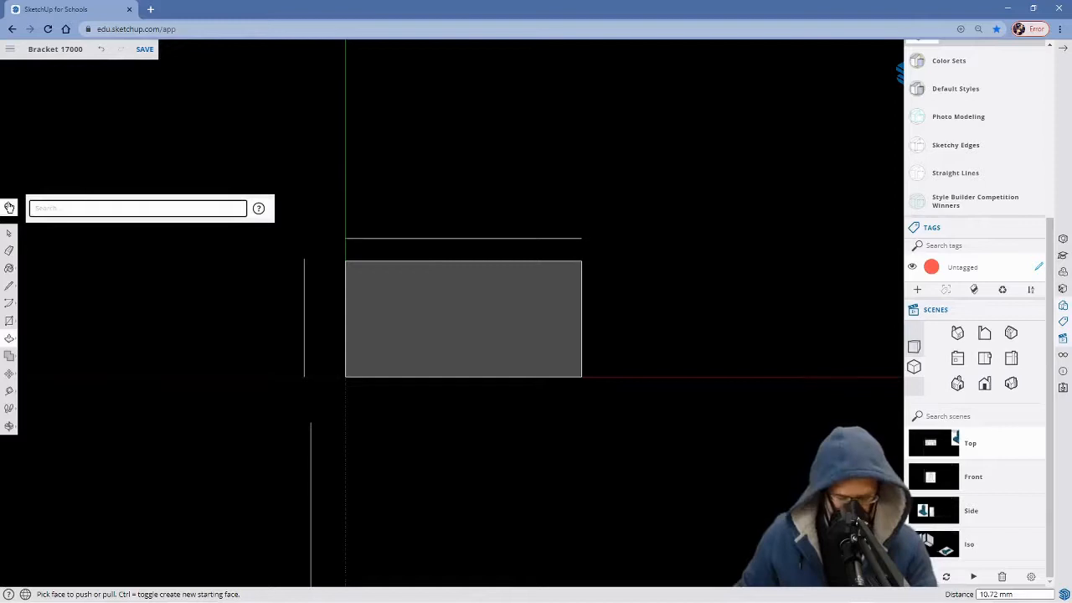
text(x)
click(231, 240)
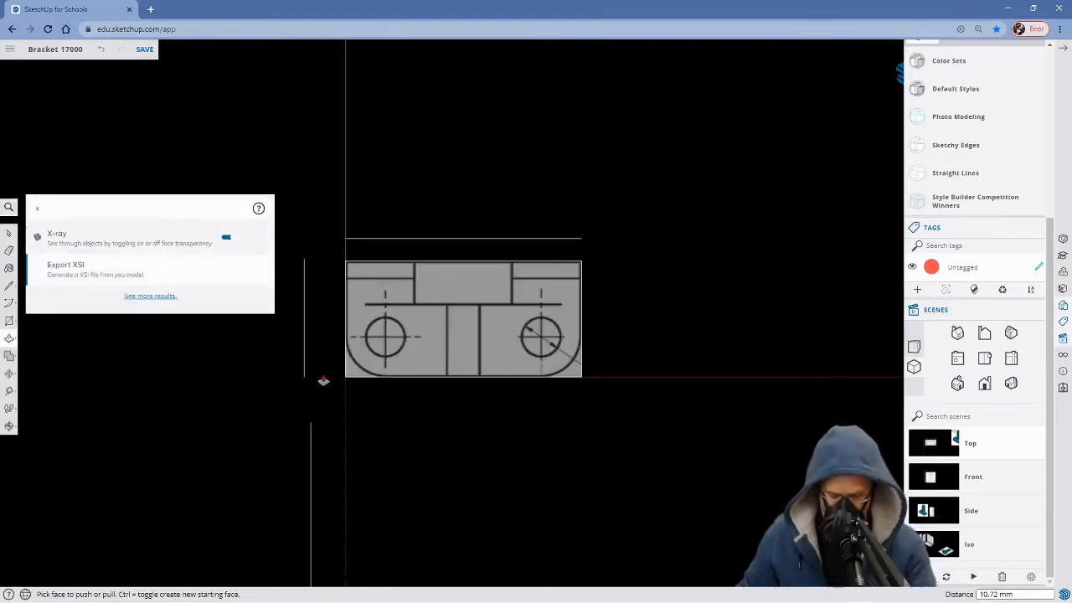
Start a Tape Measure guide at the midpoint of the block's rear edge over the top-view drawing.
key(h)
drag(422, 411, 376, 441)
scroll(387, 445, up, 2)
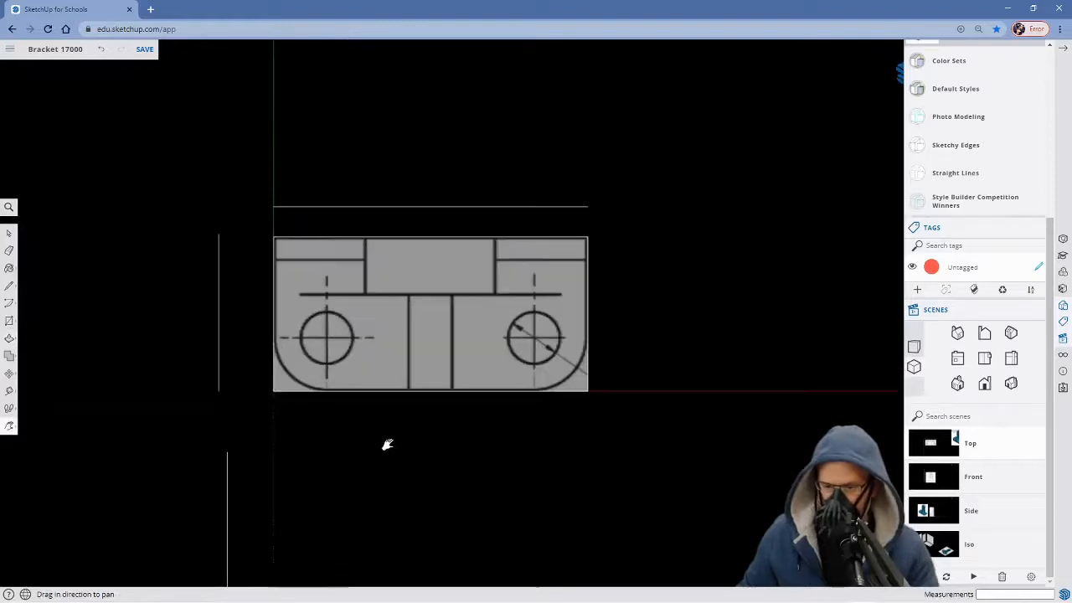
scroll(387, 445, up, 1)
drag(435, 412, 449, 457)
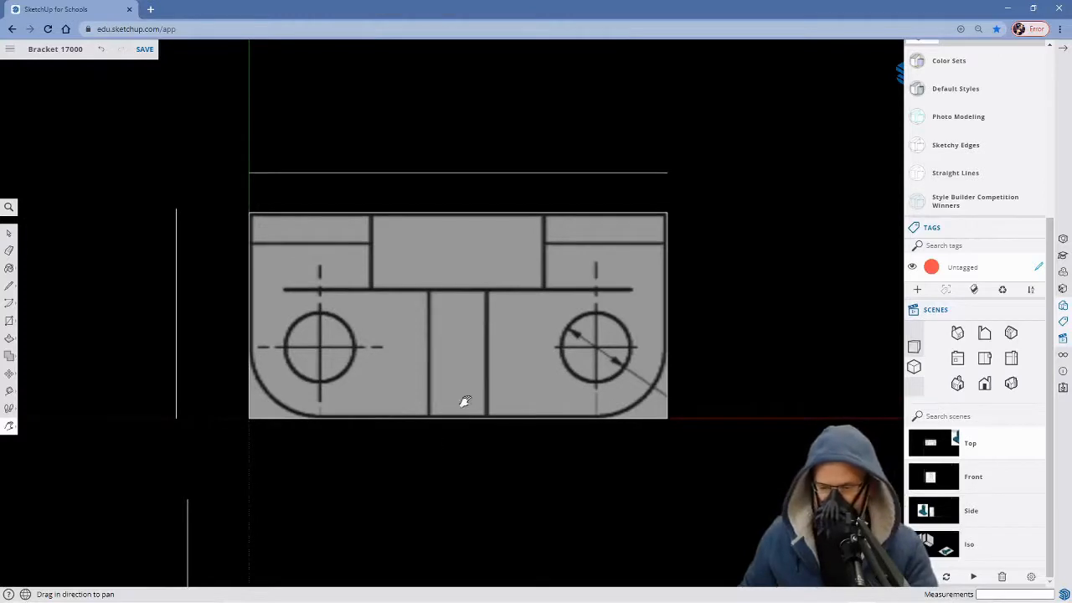
key(t)
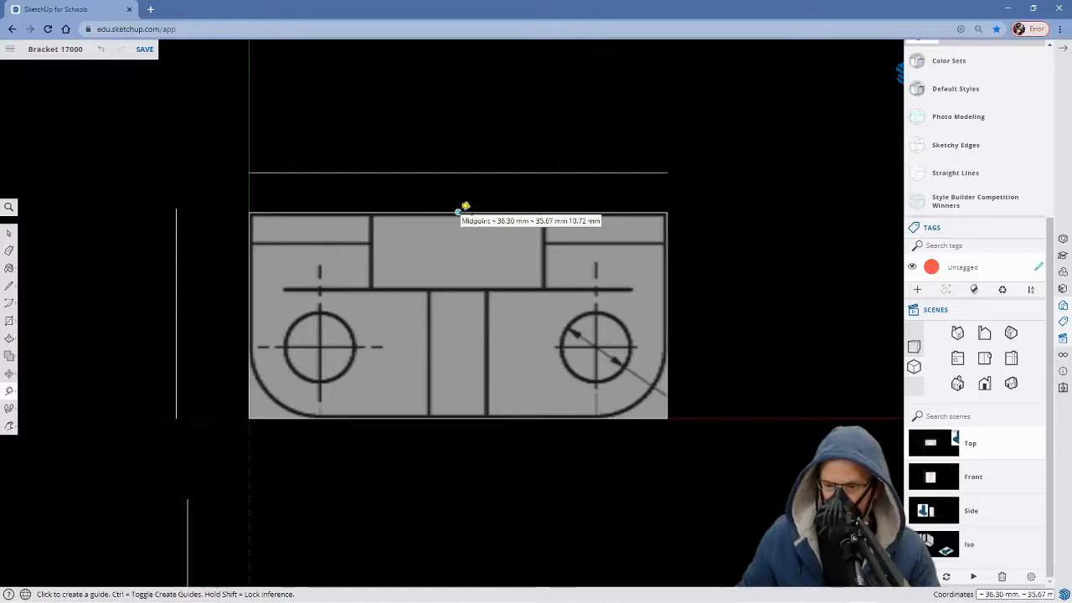
Place a horizontal guide about 13.24 mm from the plate's back edge, along the line at the rib's upper end.
click(458, 212)
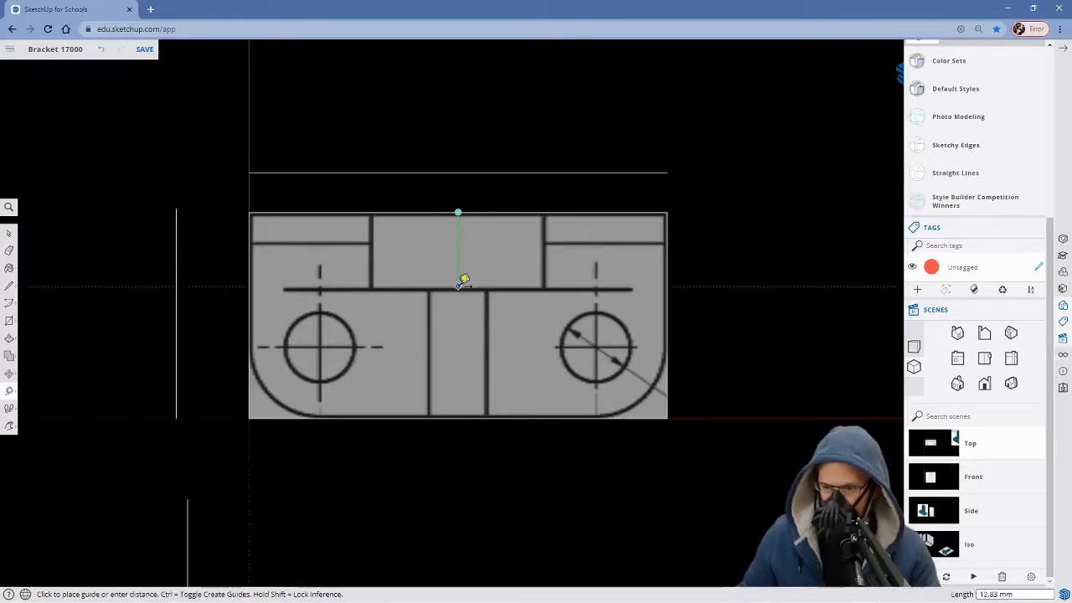
scroll(464, 283, up, 1)
scroll(464, 283, up, 1)
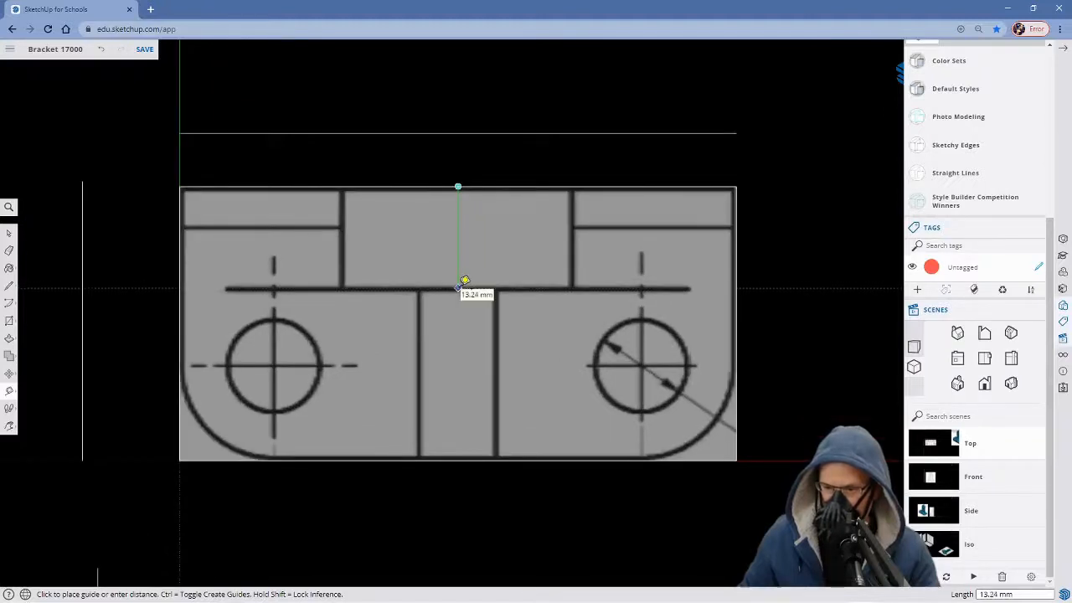
click(464, 281)
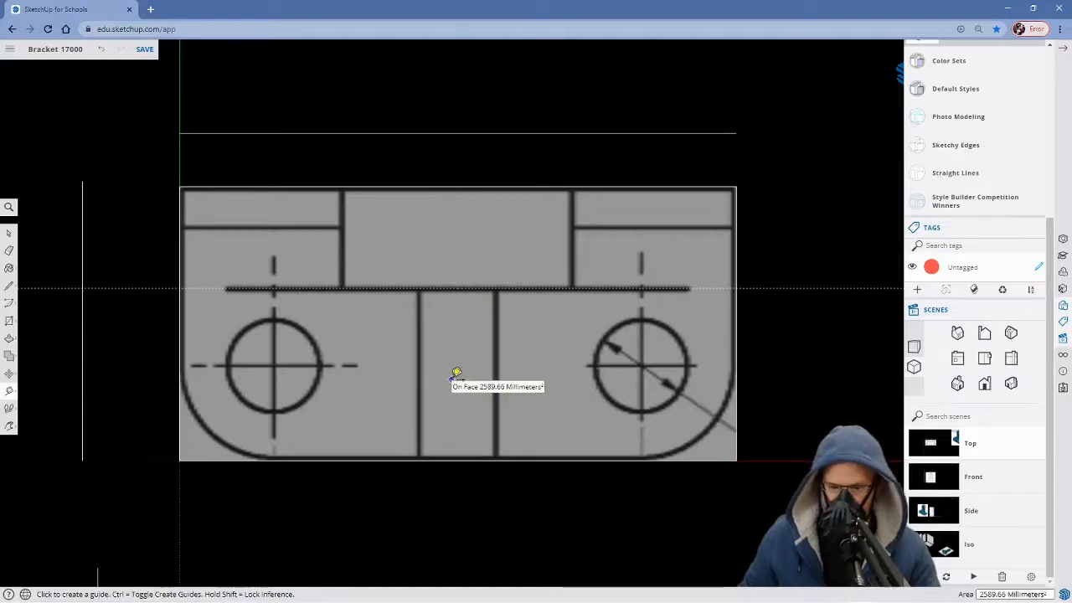
Place vertical guides along both sides of the central rib, the left one about 31.18 mm from the plate's left edge.
click(181, 322)
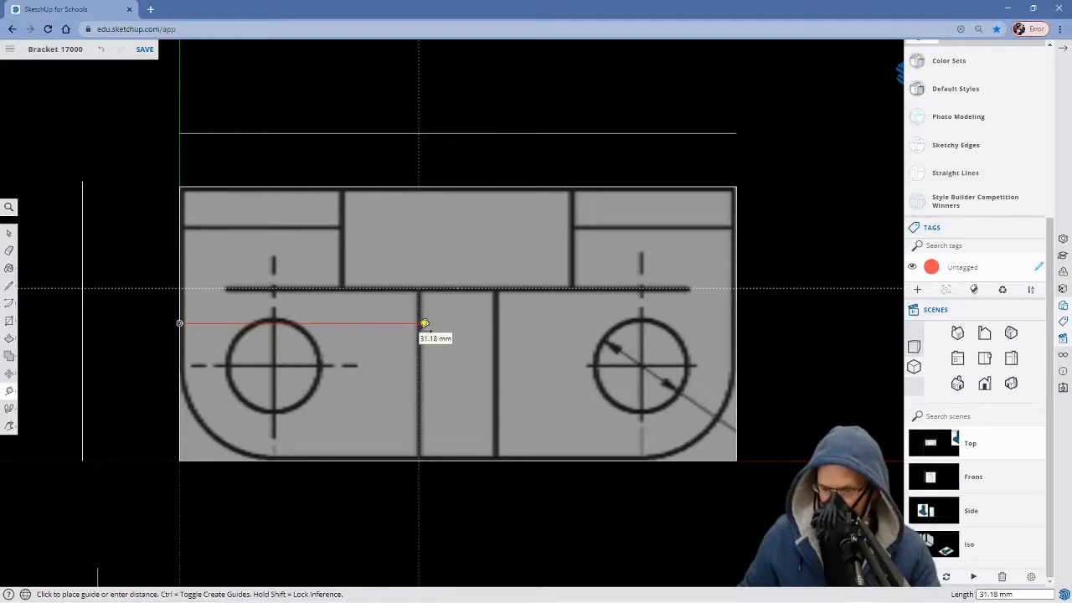
click(425, 324)
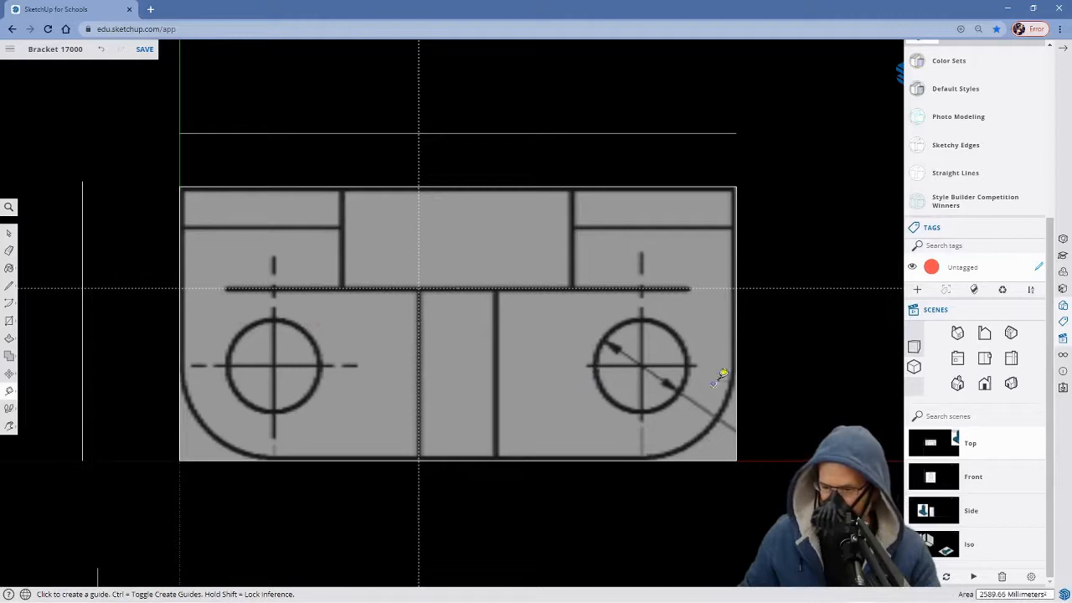
click(736, 322)
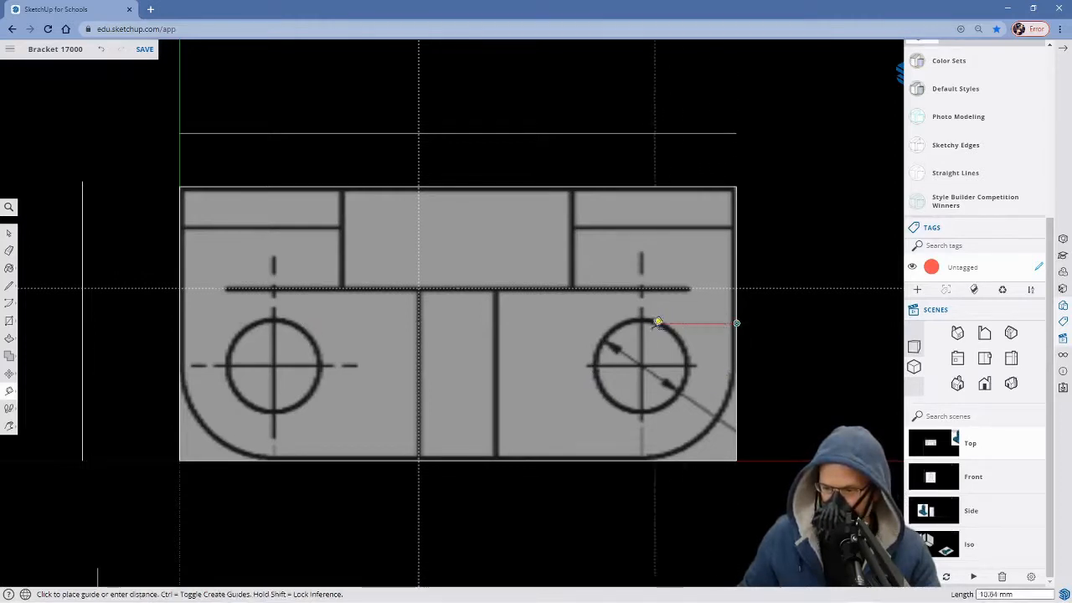
click(499, 327)
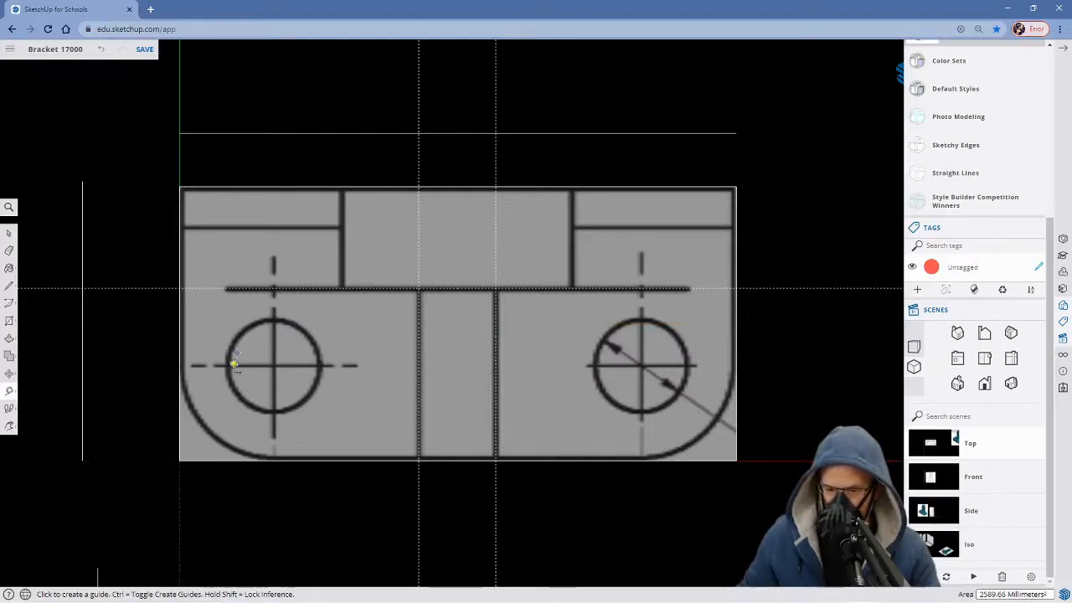
Place guides through both hole centres, about 12.26 mm and 12.31 mm from the side edges and 12.25 mm from the front edge.
click(179, 323)
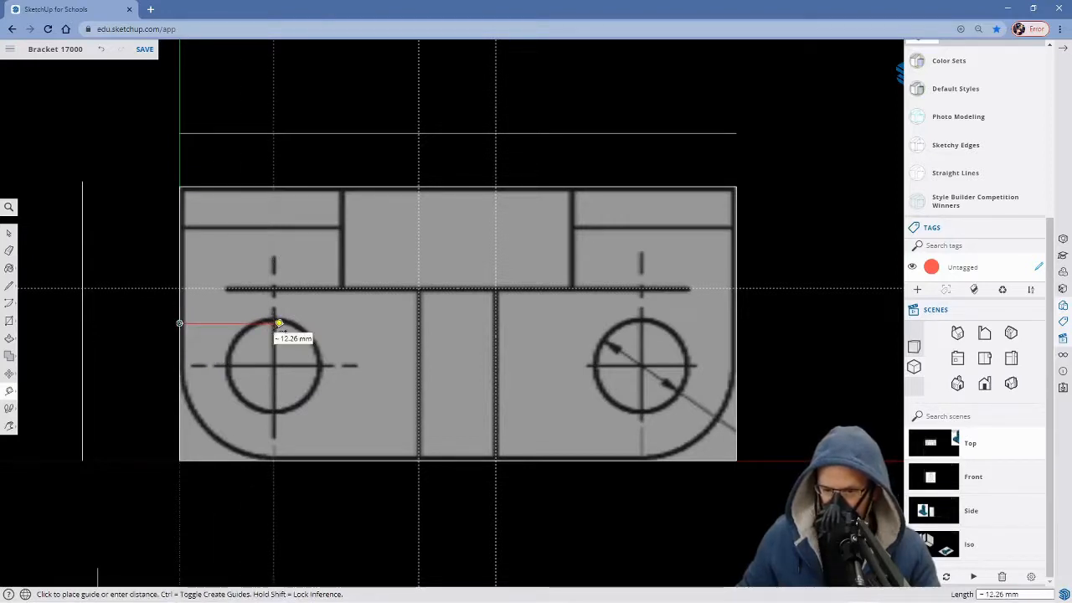
click(279, 323)
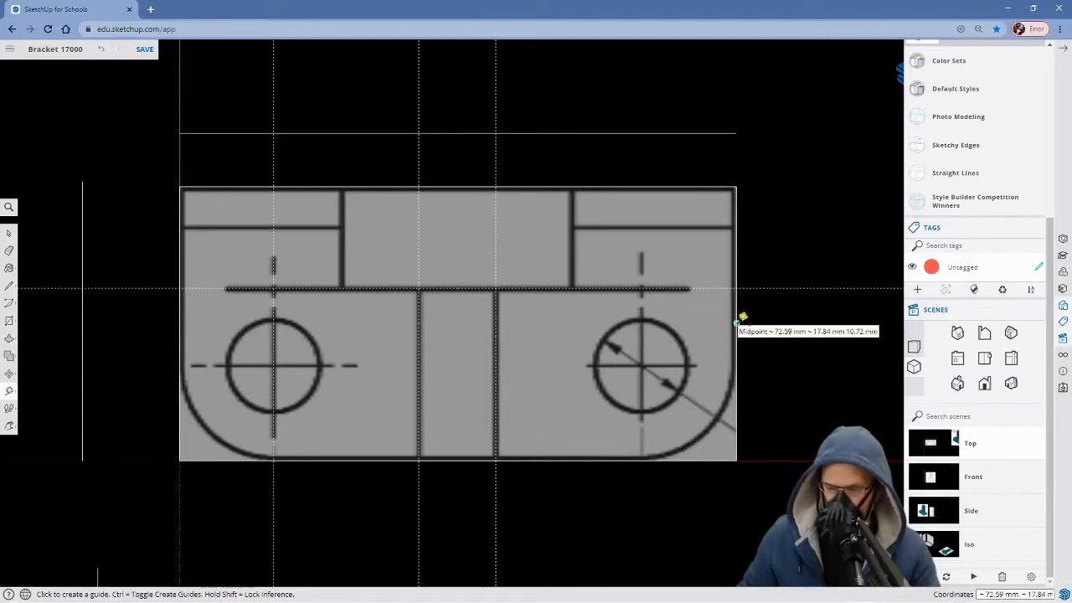
click(736, 323)
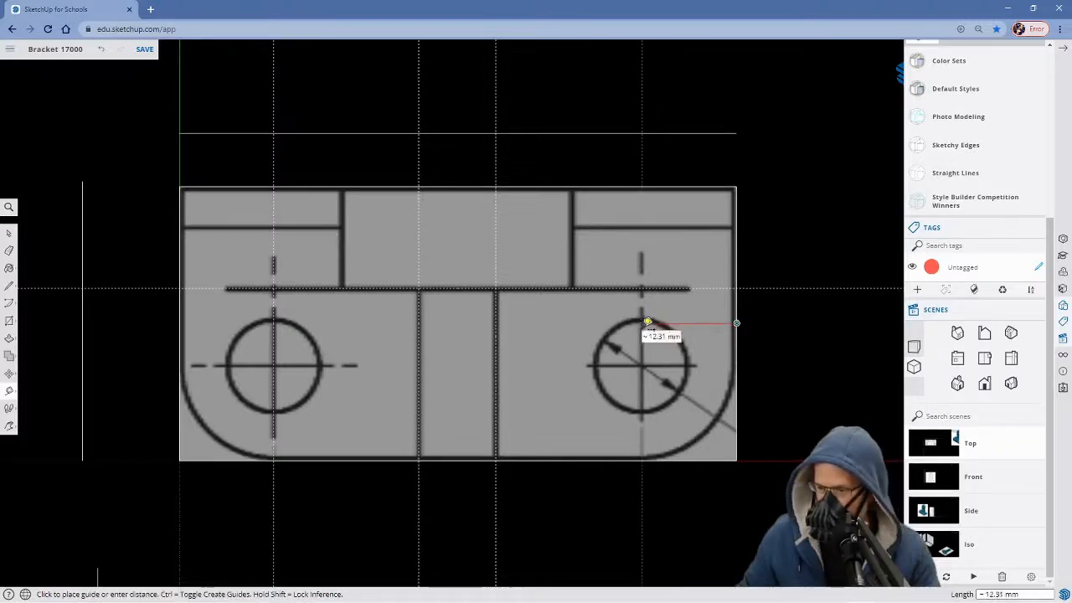
click(647, 321)
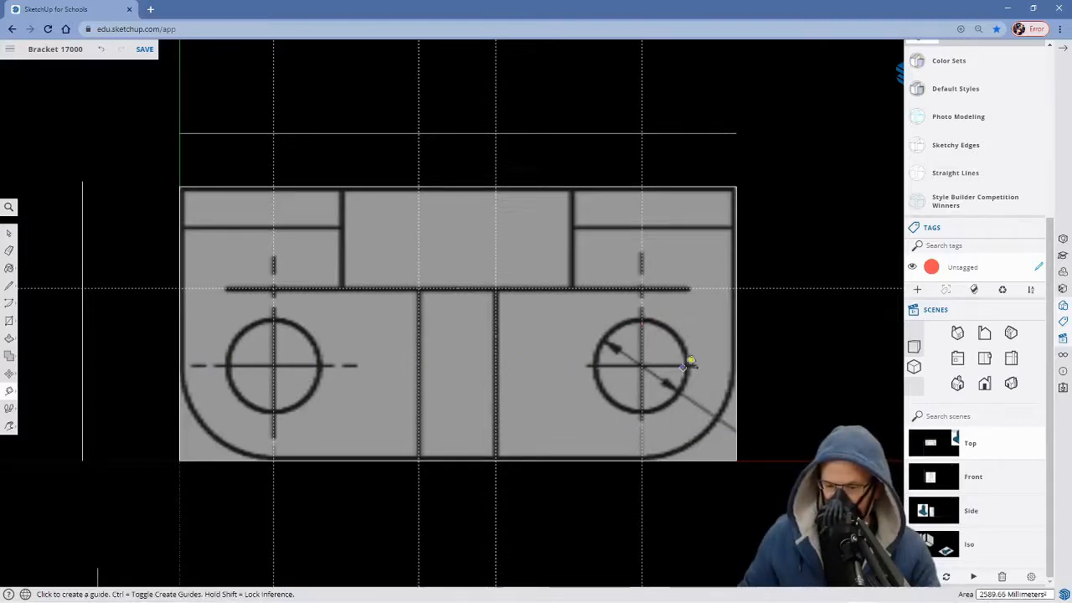
click(458, 459)
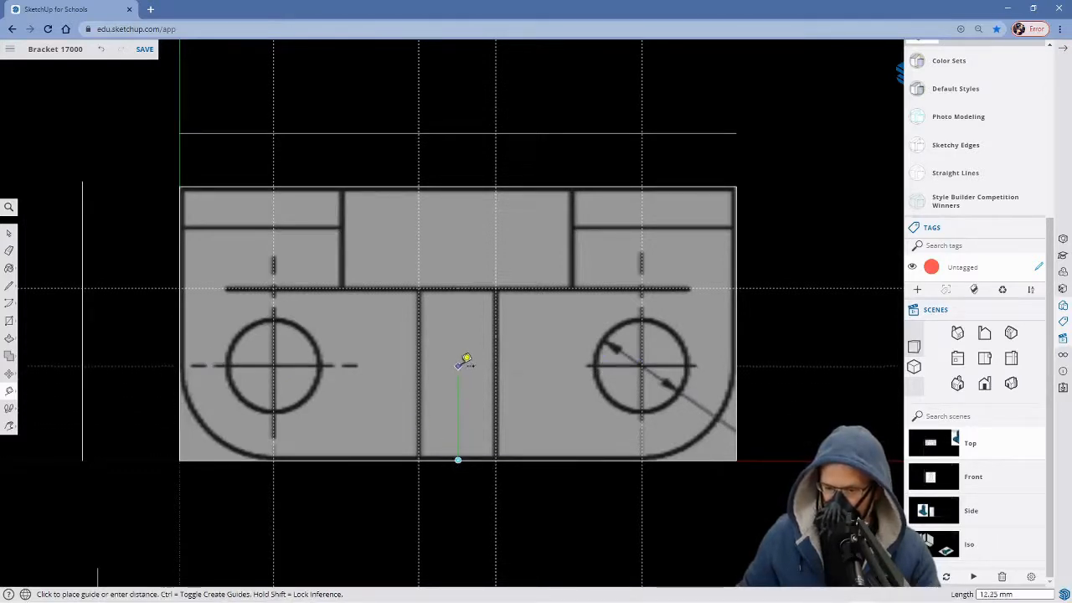
click(459, 366)
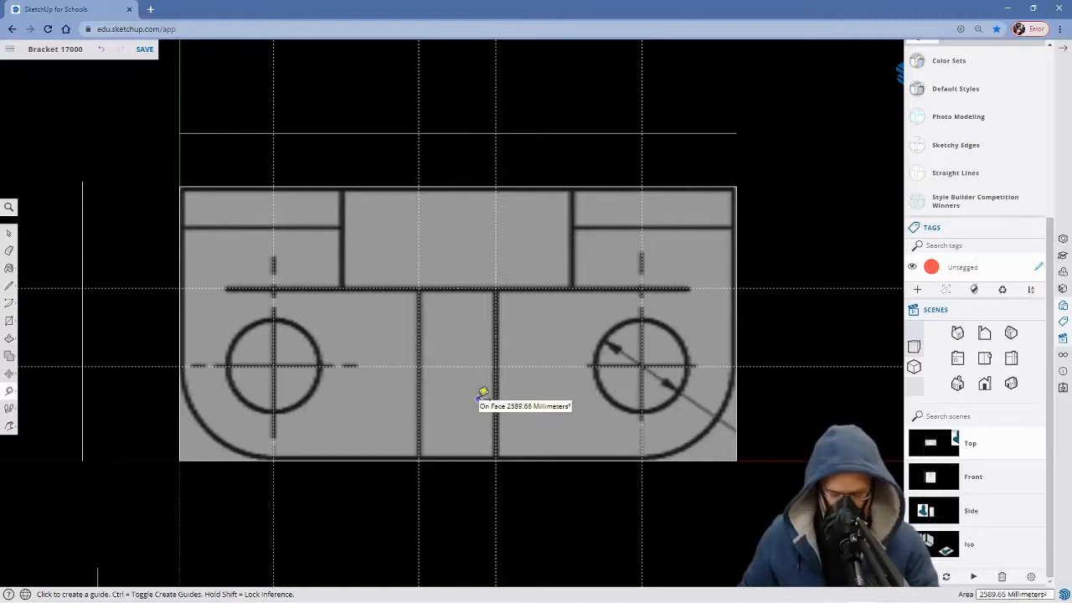
Draw circles over both traced holes from the guide intersections, with radii of about 6.11 mm left and 6.04 mm right.
key(c)
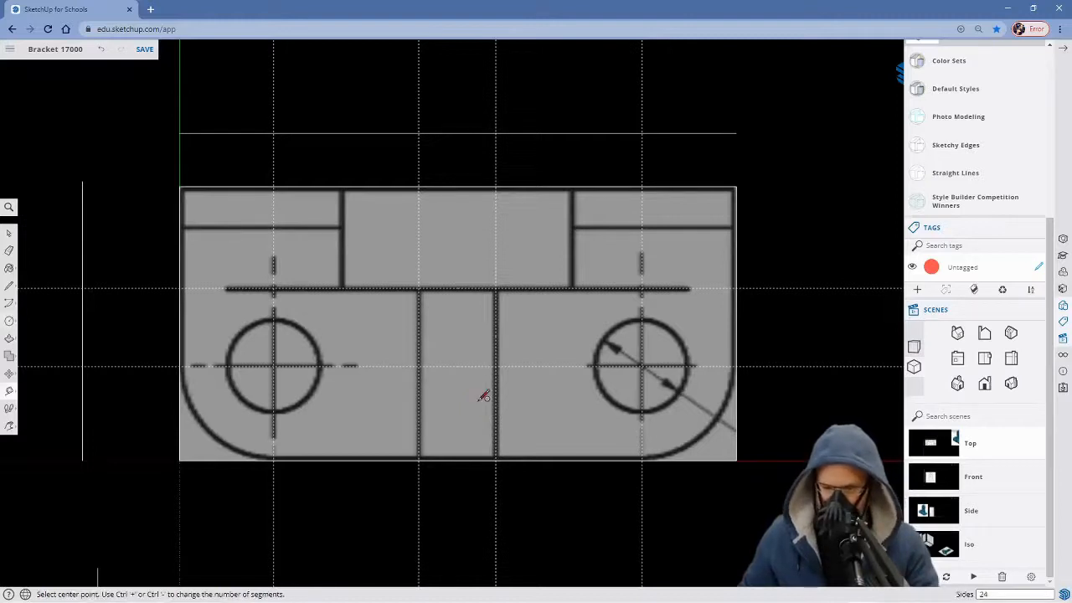
click(273, 366)
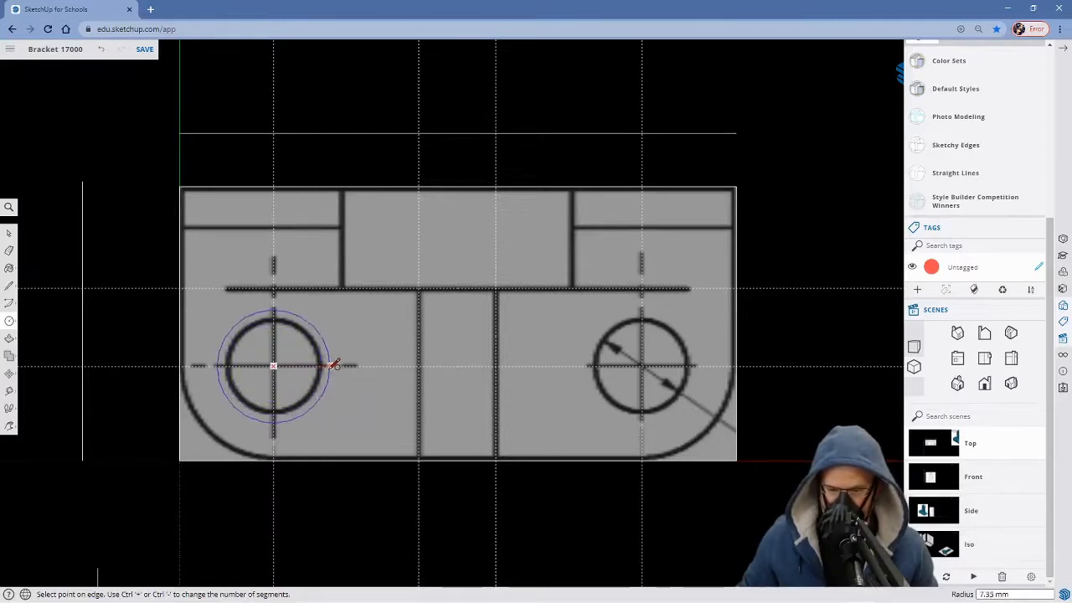
click(319, 365)
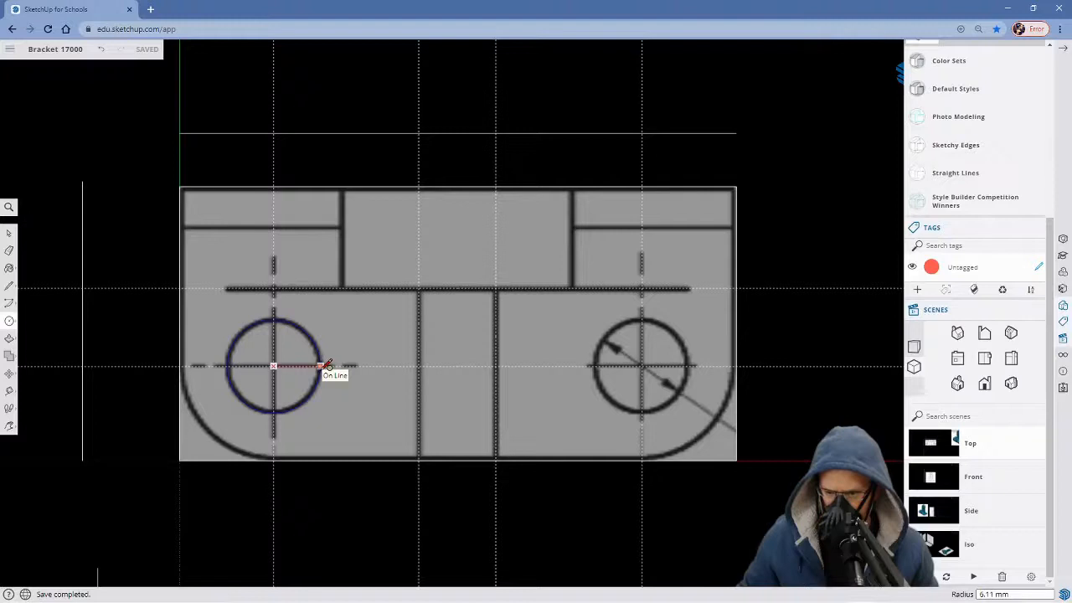
click(327, 366)
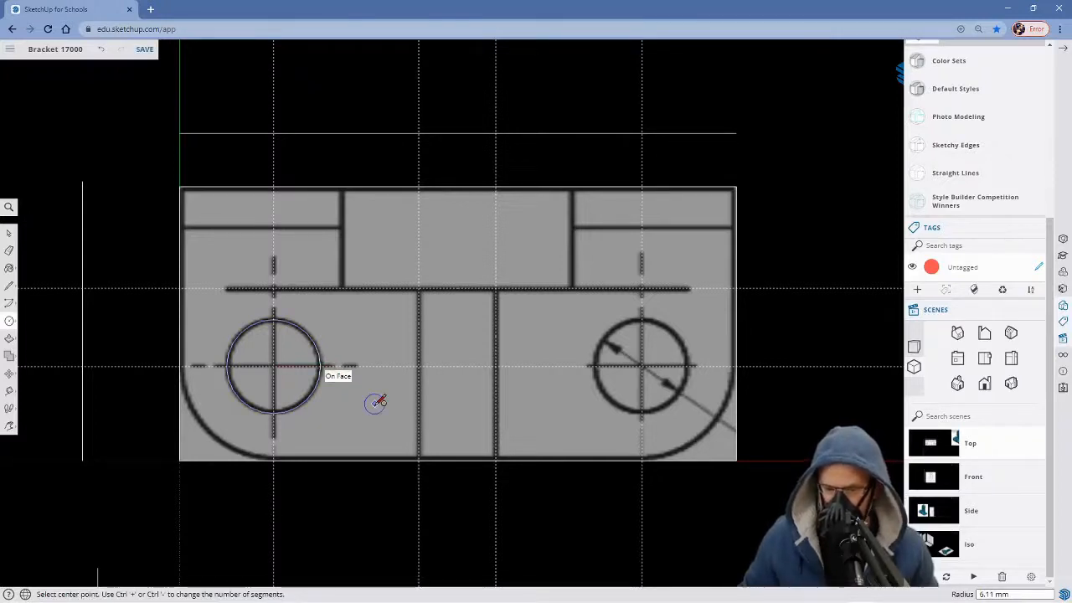
click(642, 366)
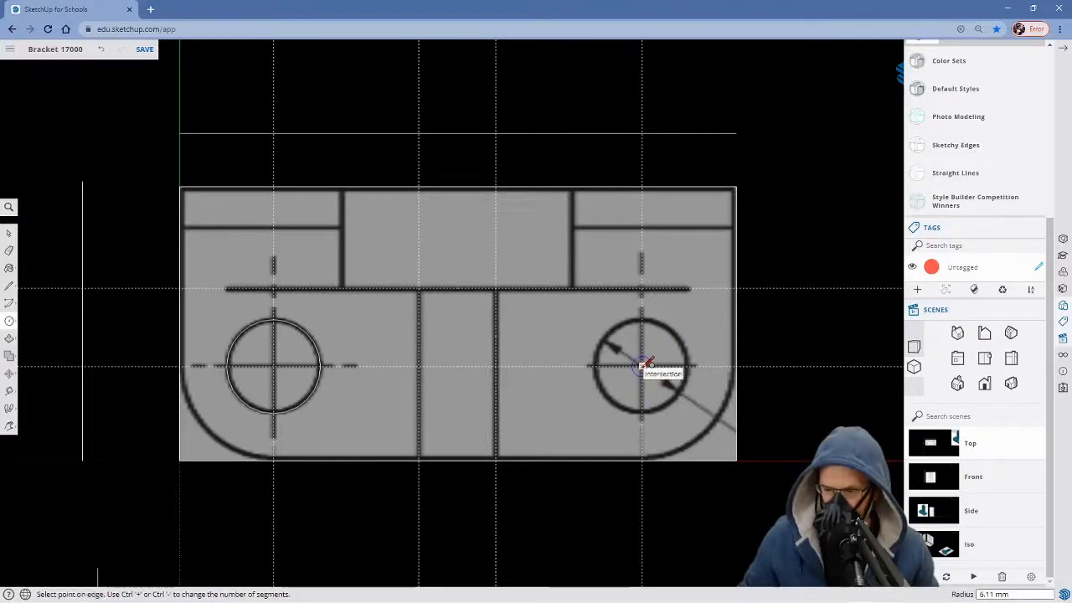
click(692, 365)
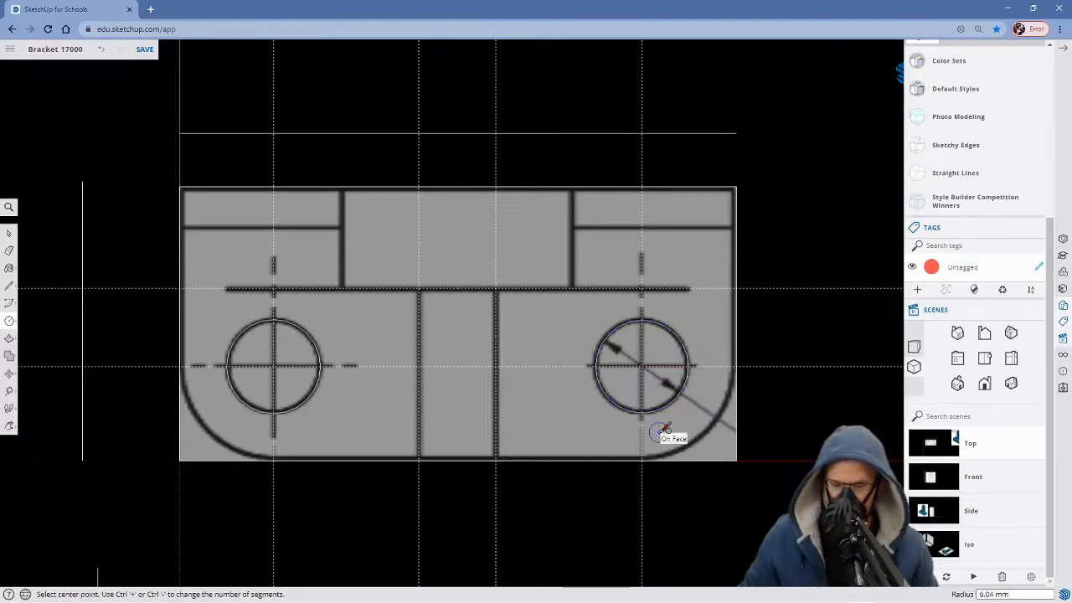
Turn off X-ray face transparency so the base block's faces are opaque.
middle_drag(658, 445, 572, 311)
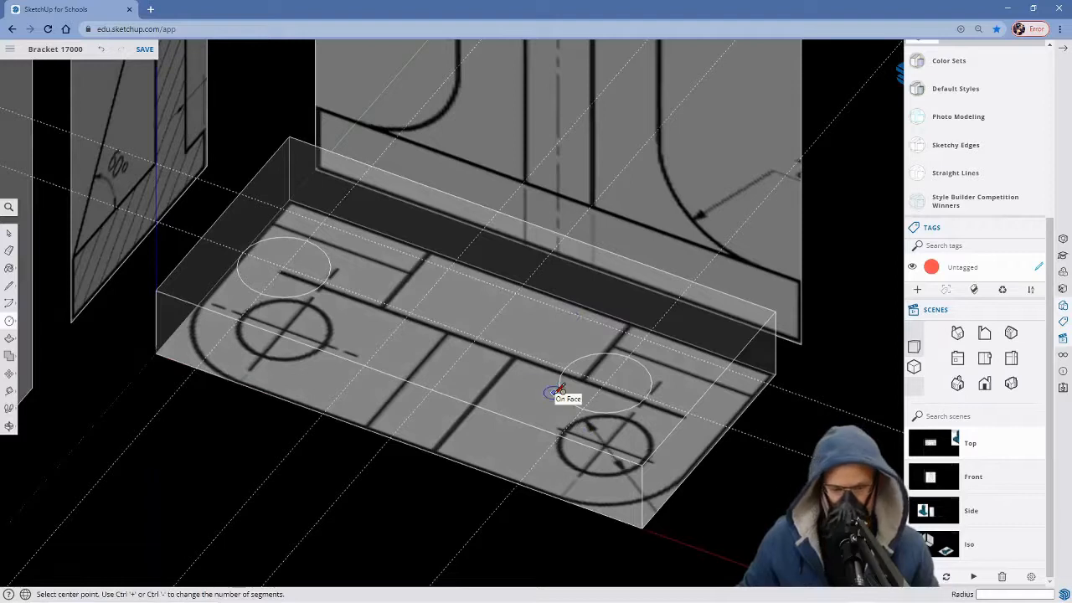
click(9, 208)
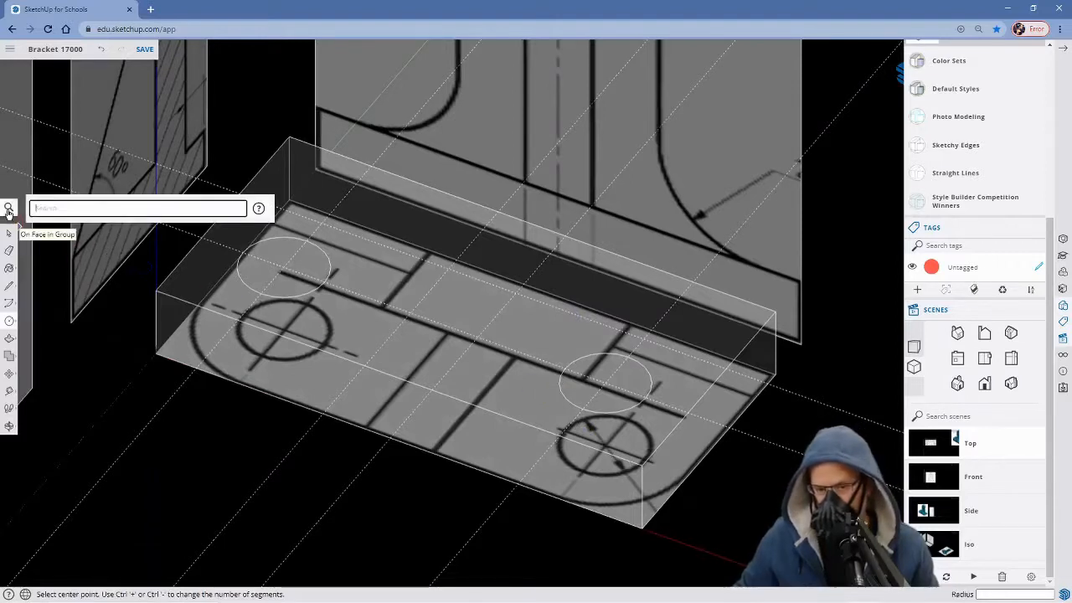
text(x)
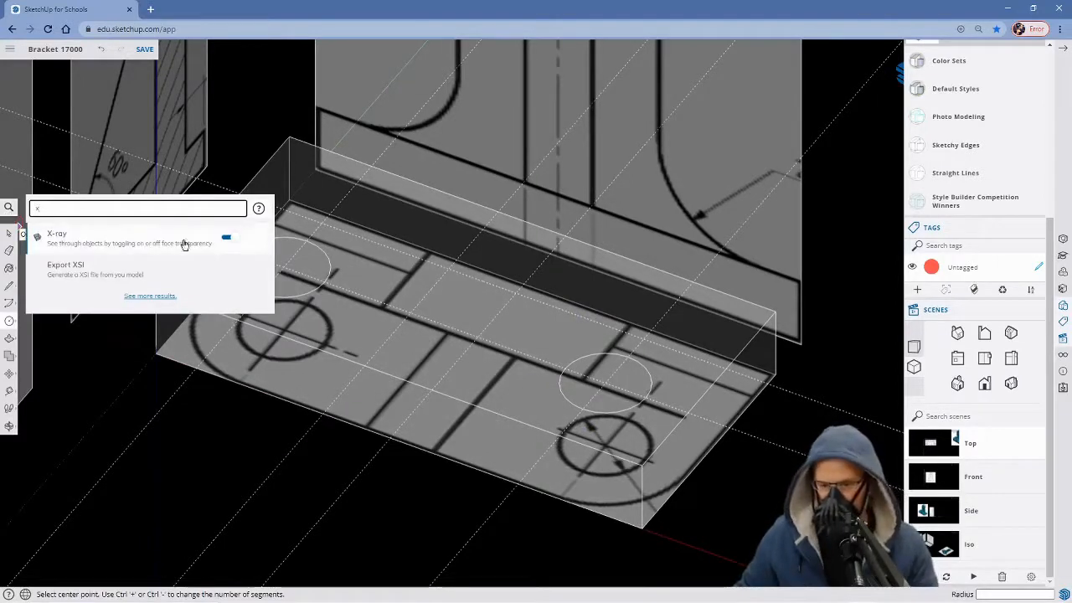
click(234, 240)
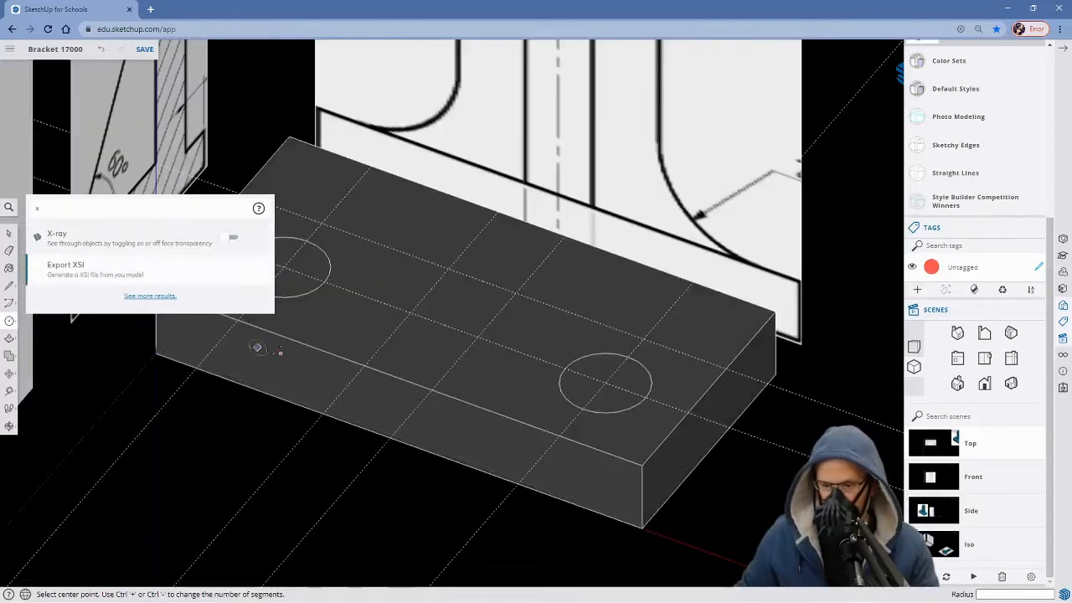
Push the left circle 10.72 mm through the base block to its underside to cut a hole.
middle_drag(396, 335, 421, 423)
key(p)
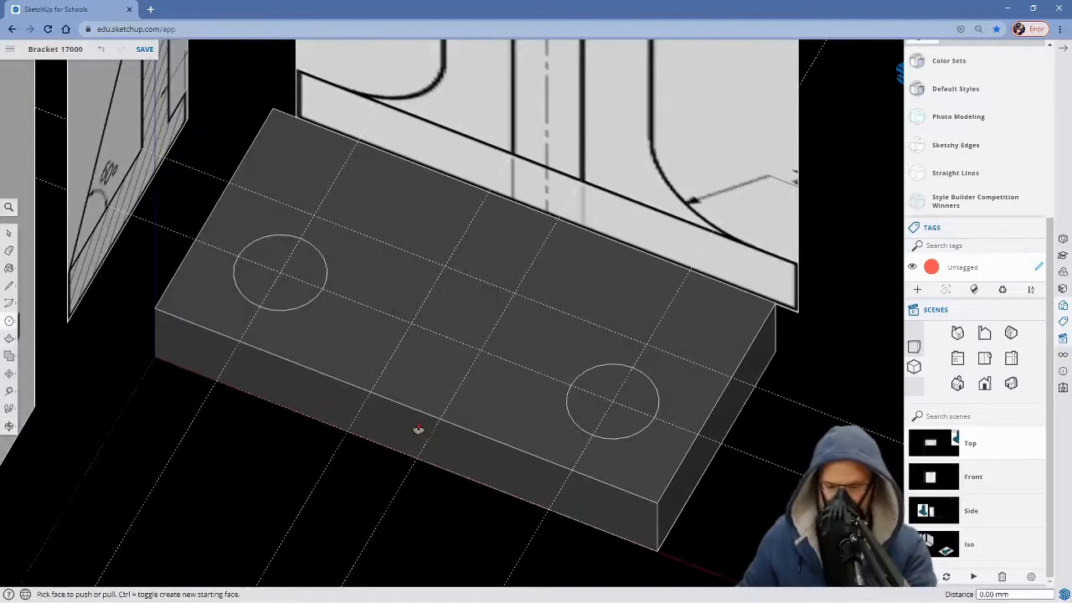
click(283, 299)
click(287, 400)
middle_drag(287, 399, 317, 384)
middle_drag(315, 481, 304, 208)
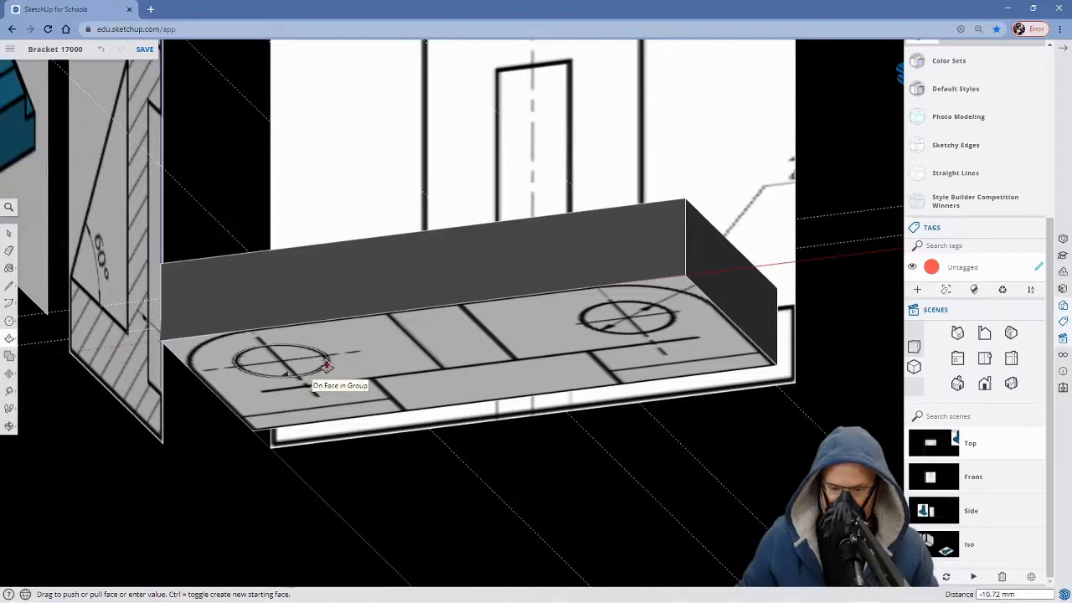
click(327, 366)
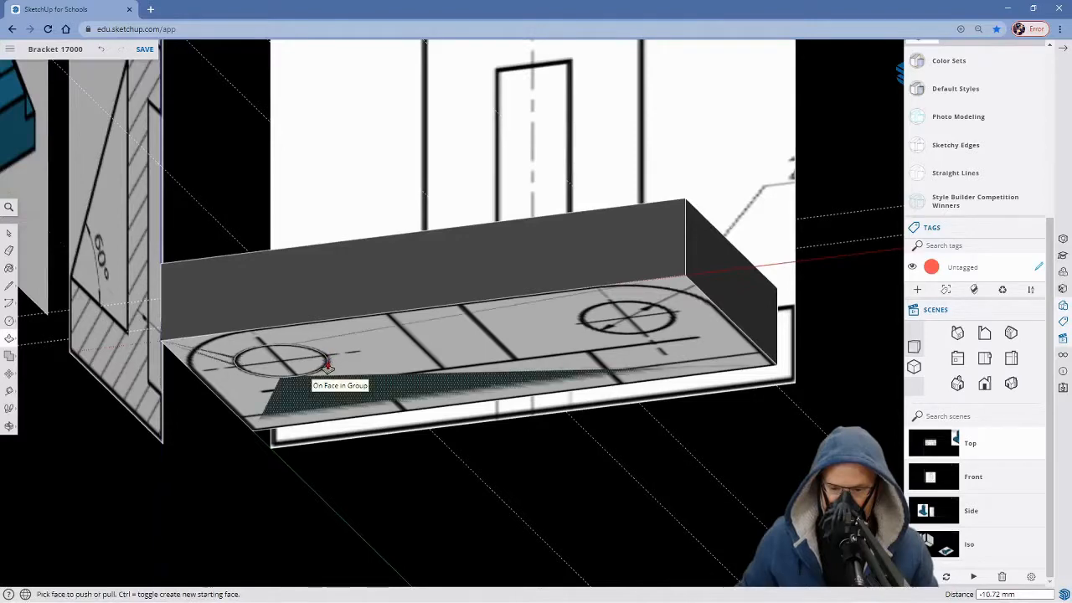
Push the right circle 10.72 mm through the base block to its underside to cut the second hole.
middle_drag(343, 360, 341, 475)
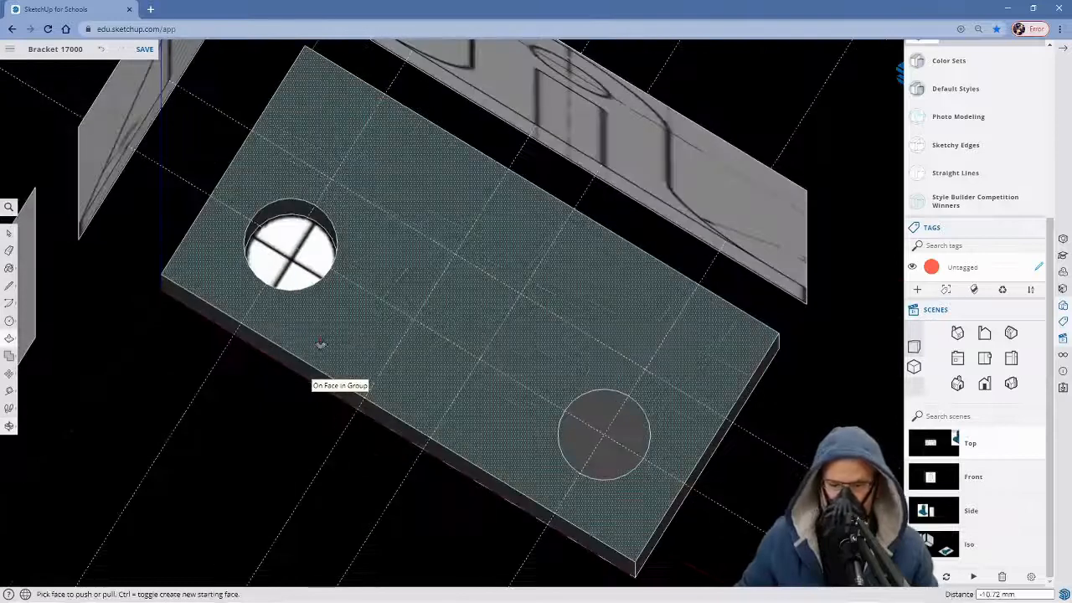
middle_drag(510, 474, 579, 294)
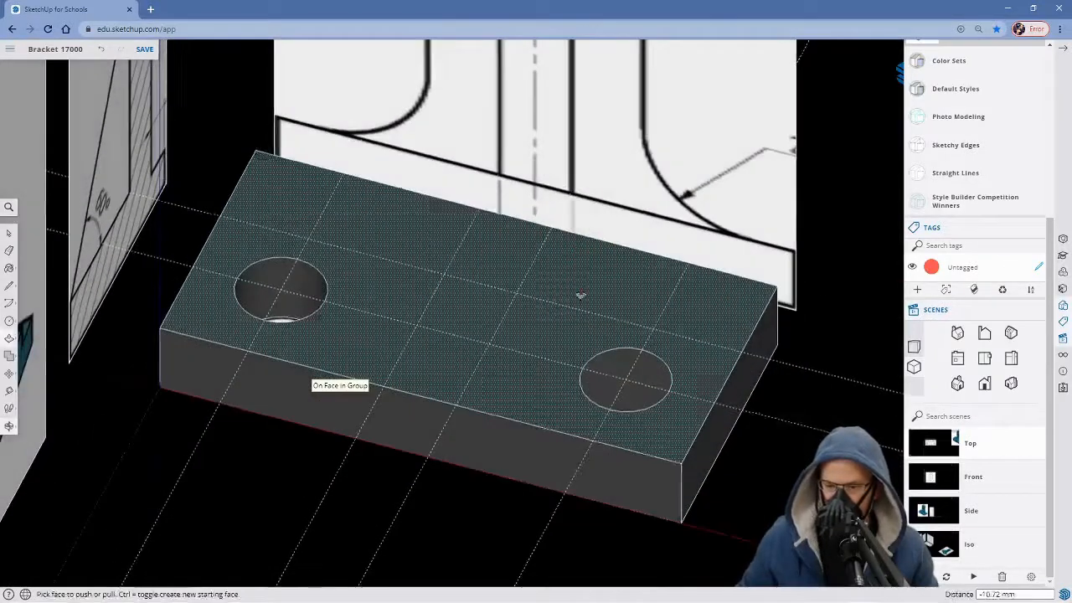
drag(608, 390, 605, 414)
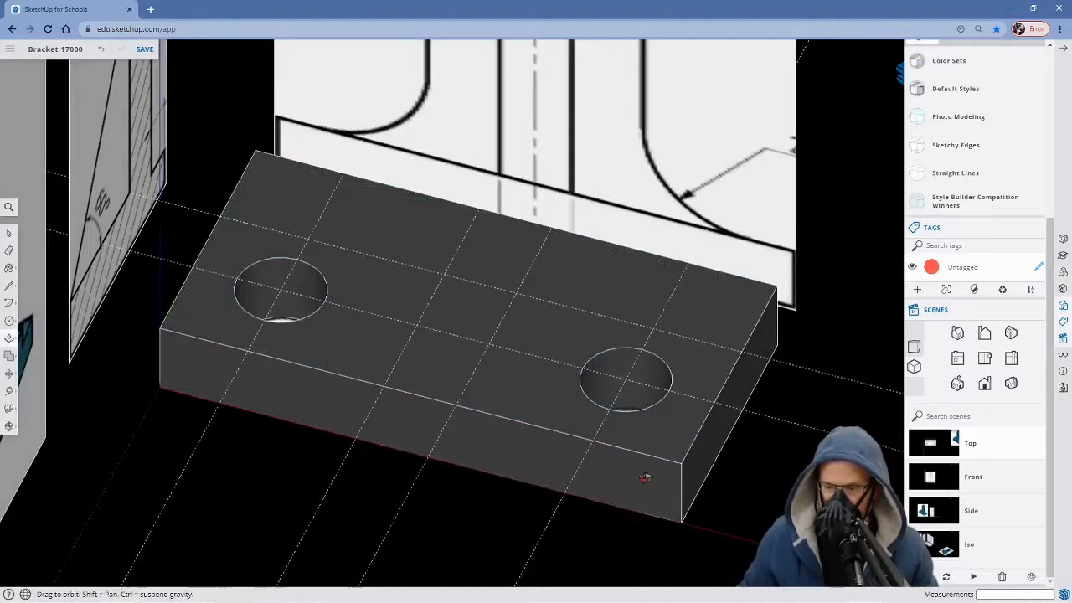
middle_drag(646, 476, 567, 232)
middle_drag(677, 512, 638, 342)
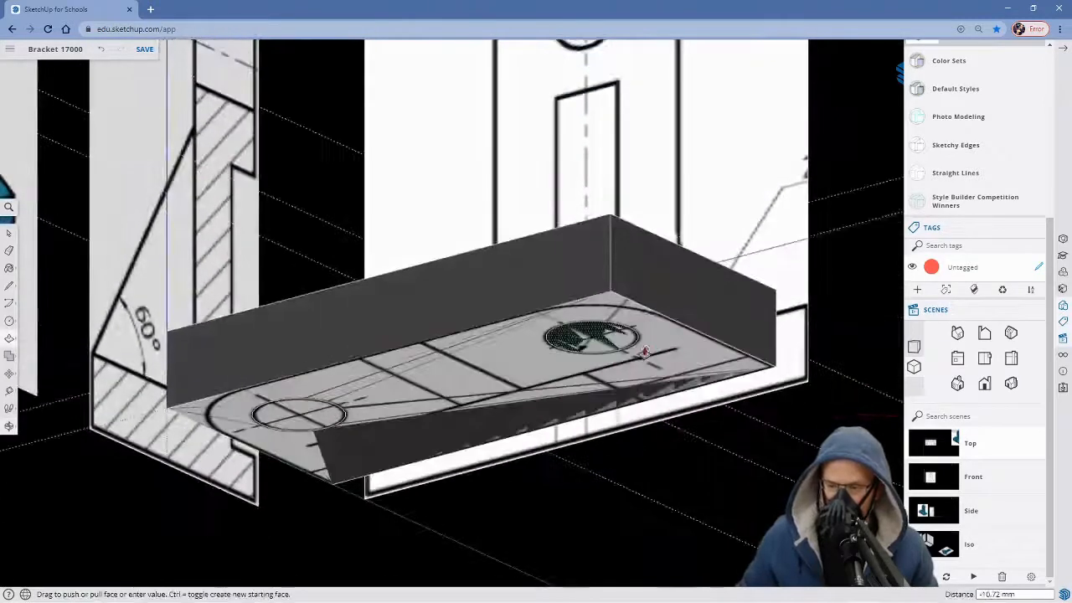
click(639, 339)
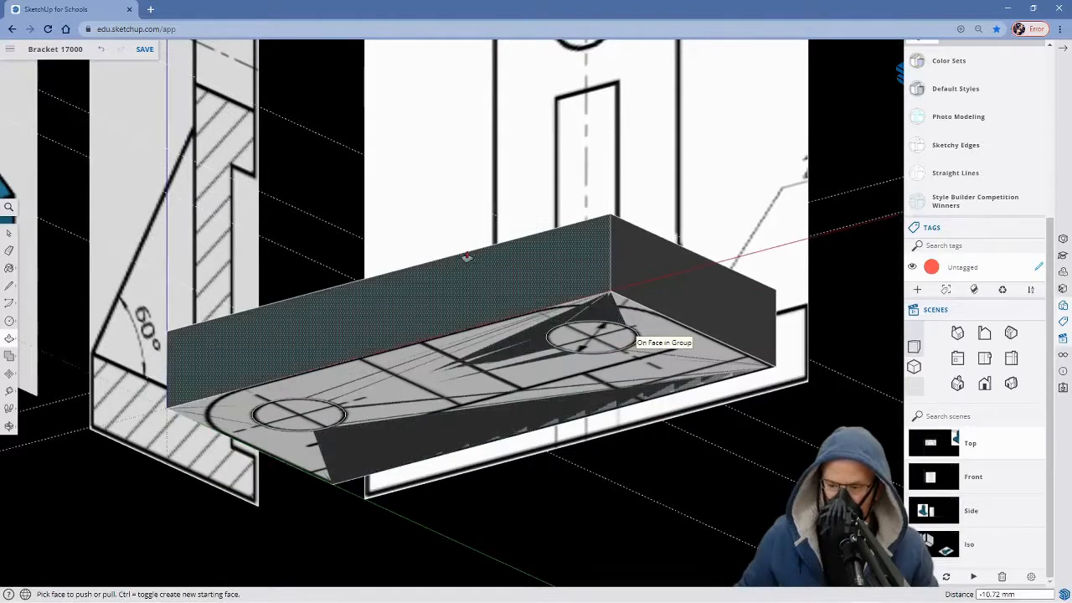
Inspect the two through holes in the base block from several angles and return to the Top scene.
middle_drag(467, 256, 514, 441)
middle_drag(500, 291, 512, 494)
middle_drag(495, 333, 552, 519)
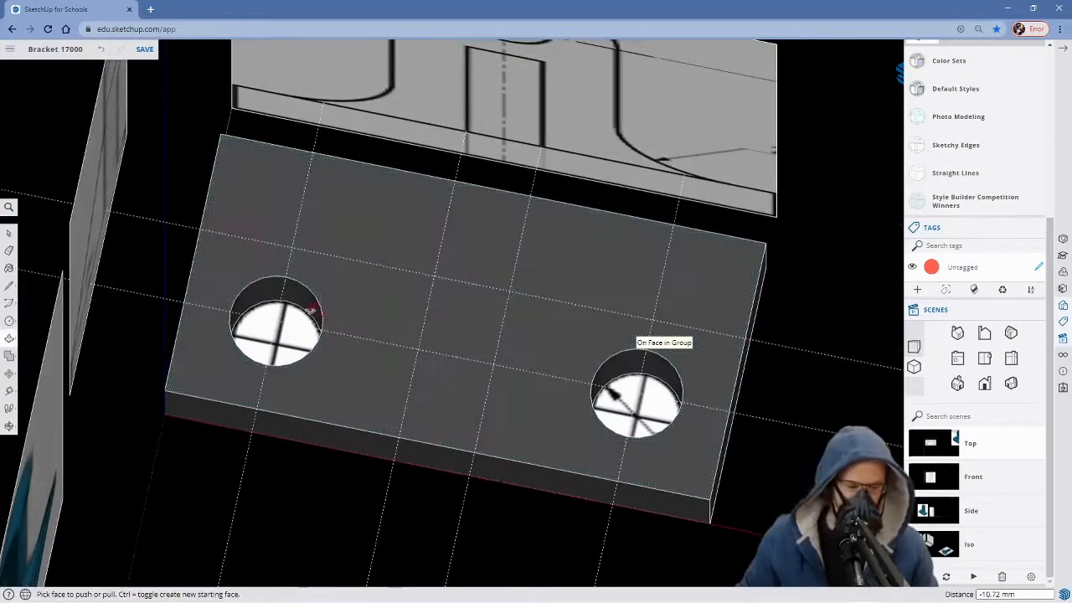
middle_drag(745, 507, 540, 417)
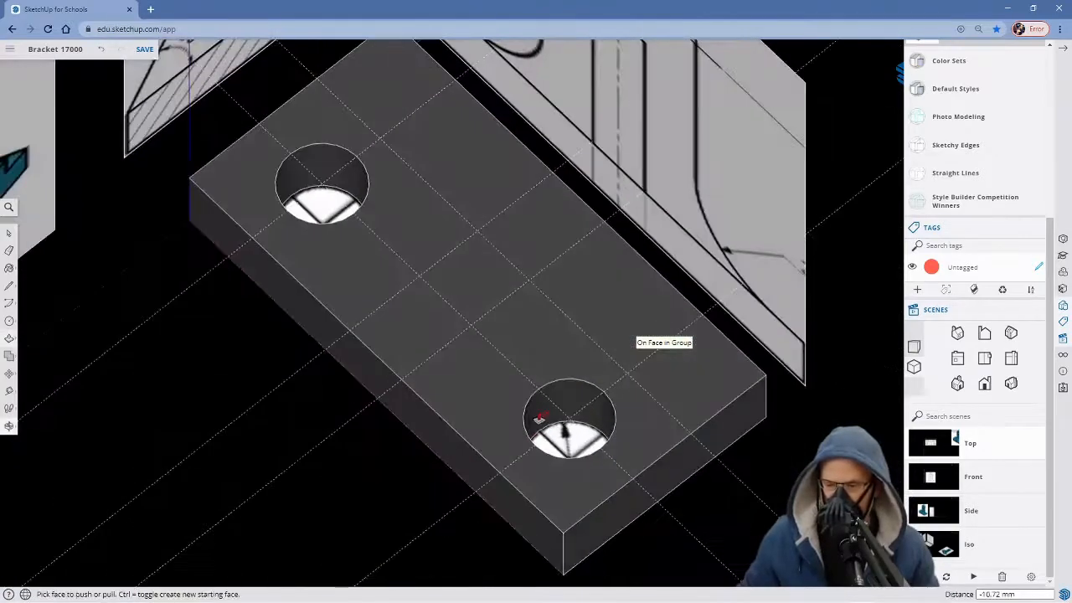
scroll(540, 417, down, 3)
middle_drag(591, 474, 577, 436)
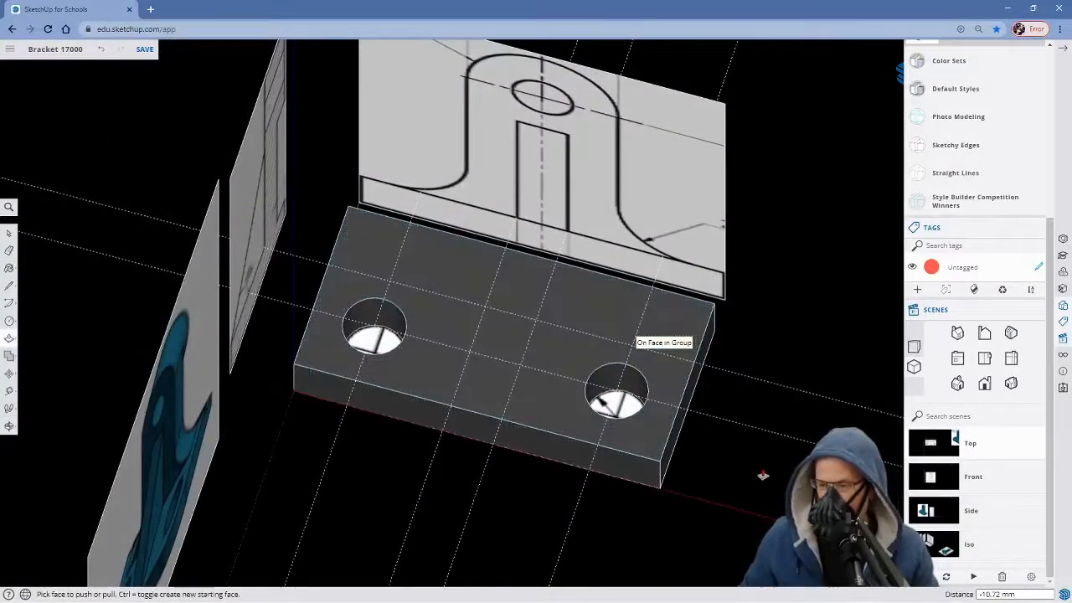
click(938, 445)
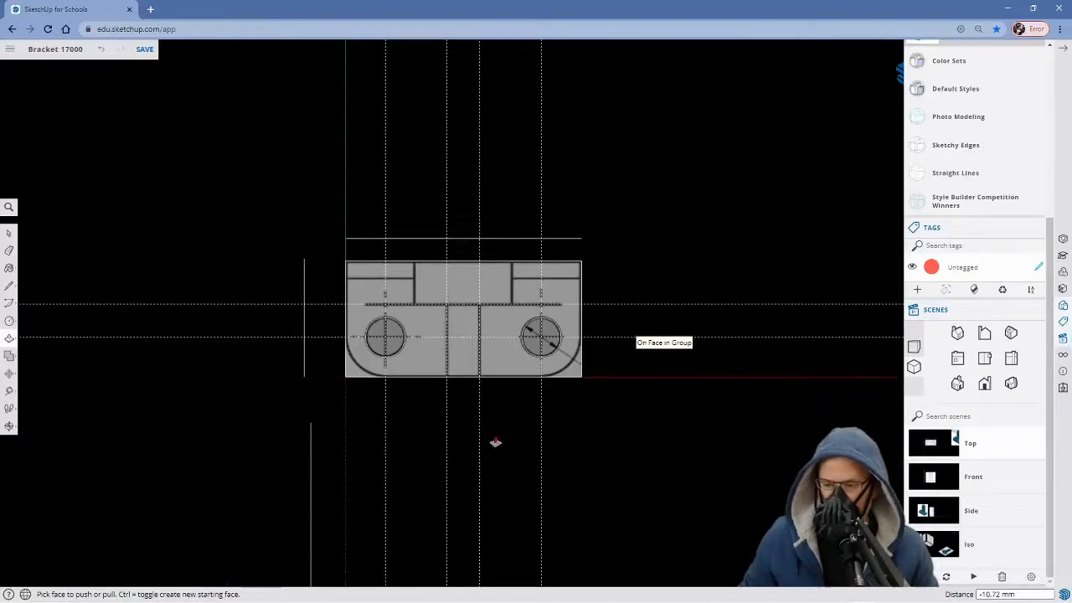
Draw a tangent arc of about 12.25 mm radius across the base's front left corner, following the traced rounding between the hole-centre guides.
scroll(495, 442, up, 2)
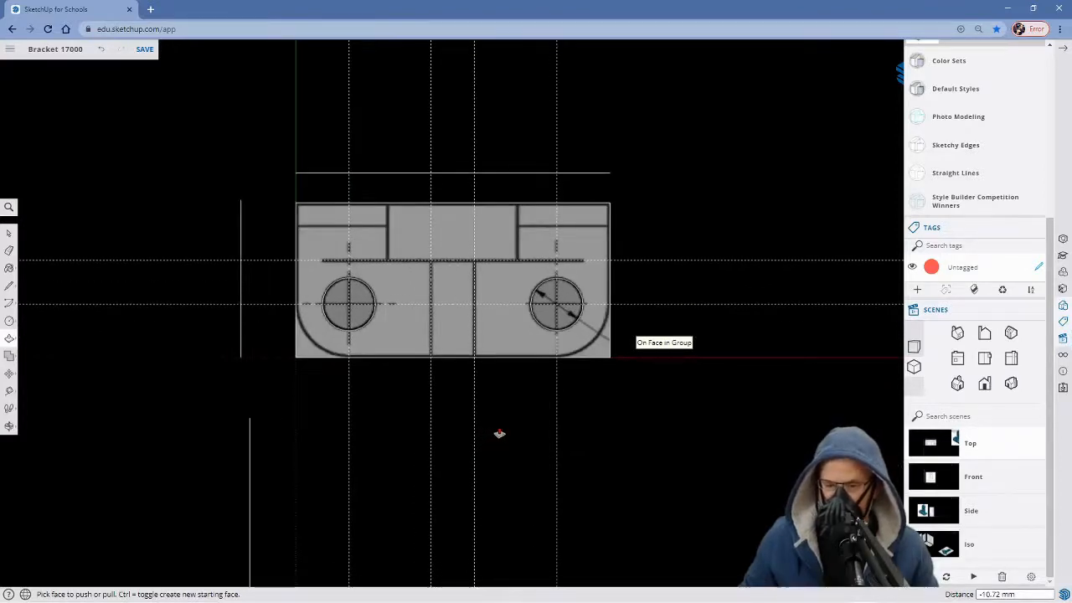
scroll(499, 433, up, 1)
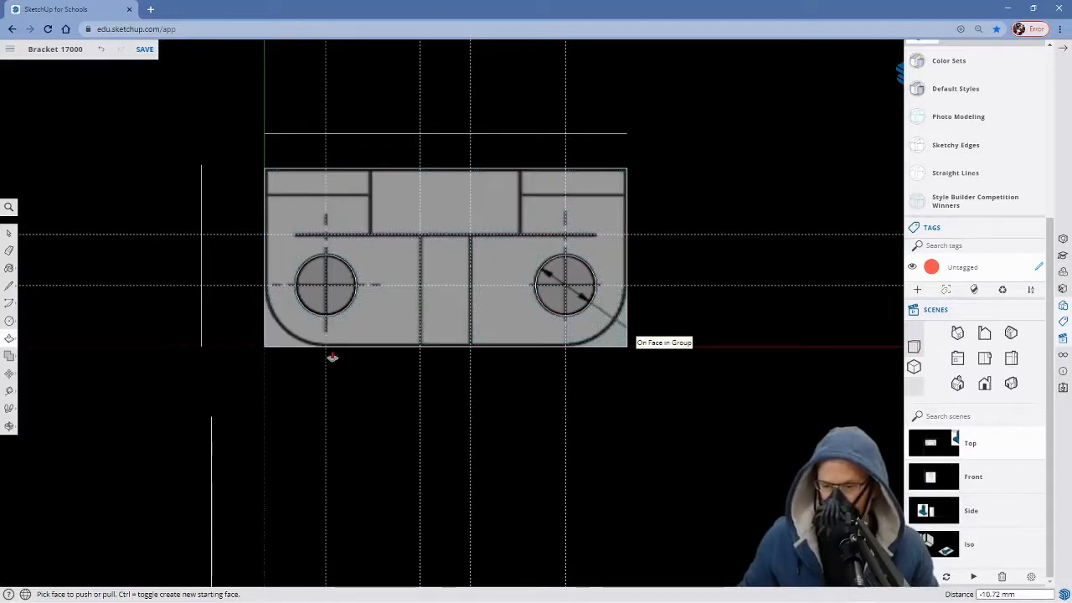
scroll(332, 358, up, 2)
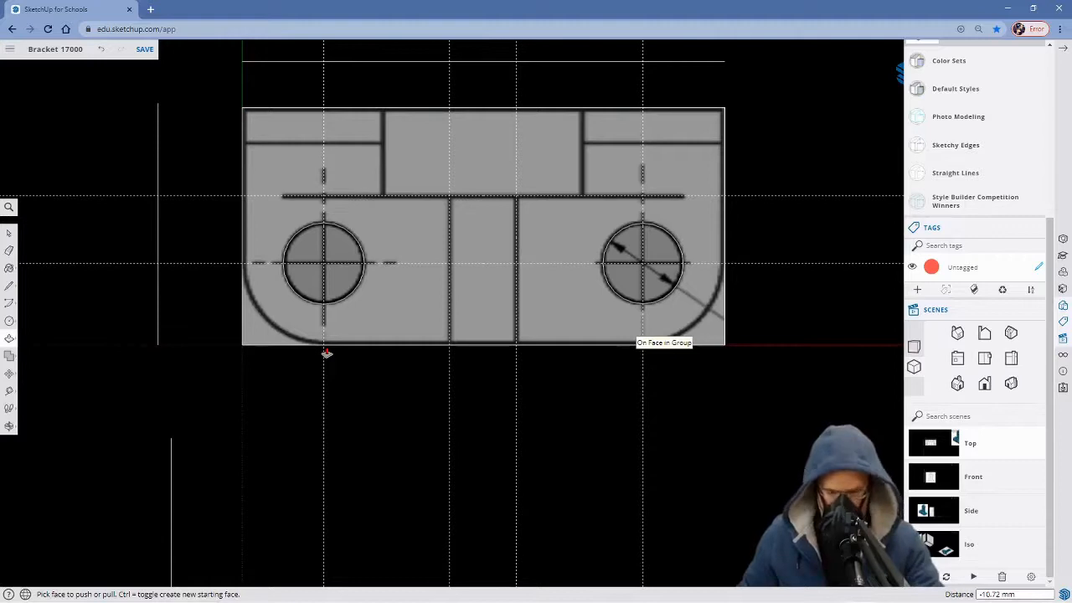
key(c)
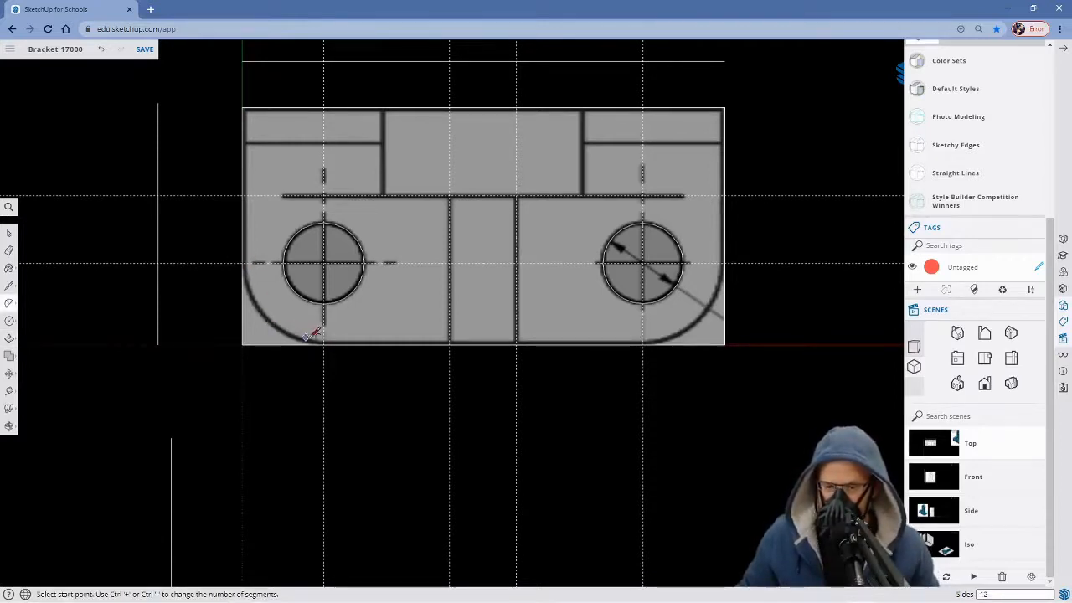
click(242, 262)
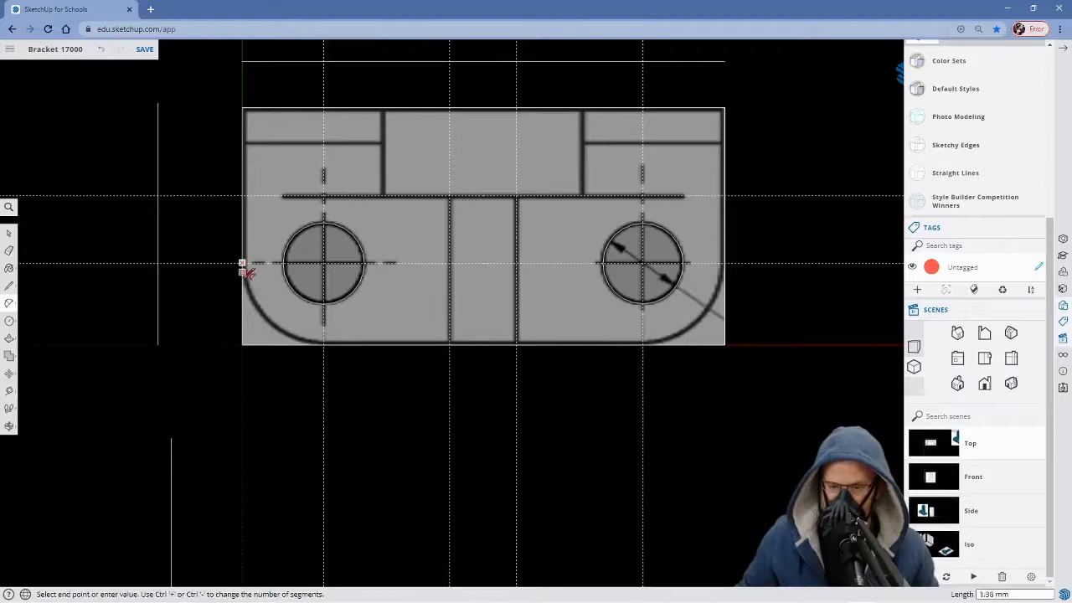
click(328, 339)
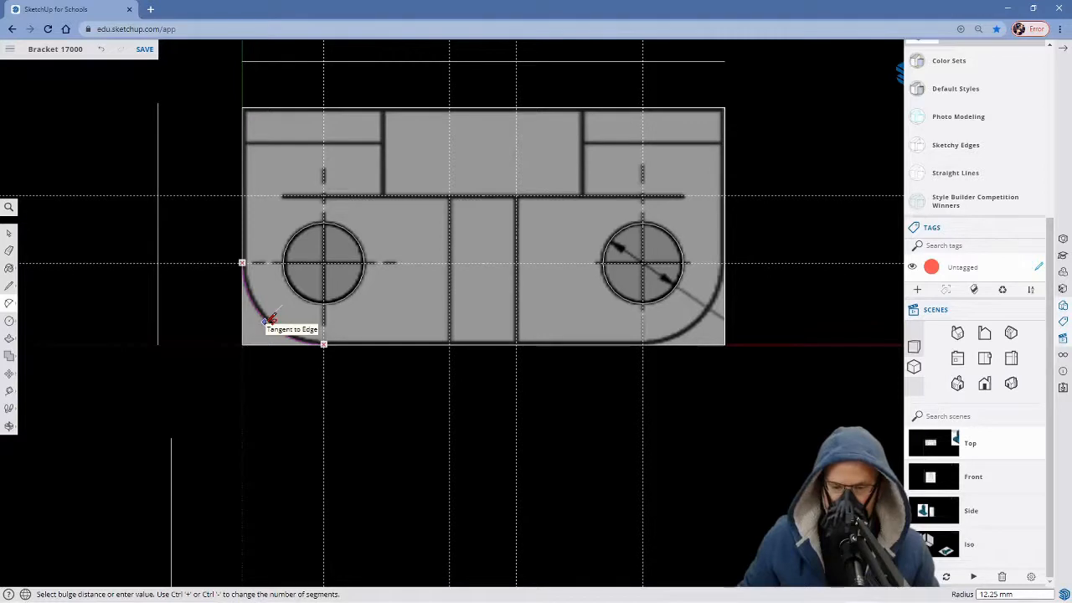
click(270, 319)
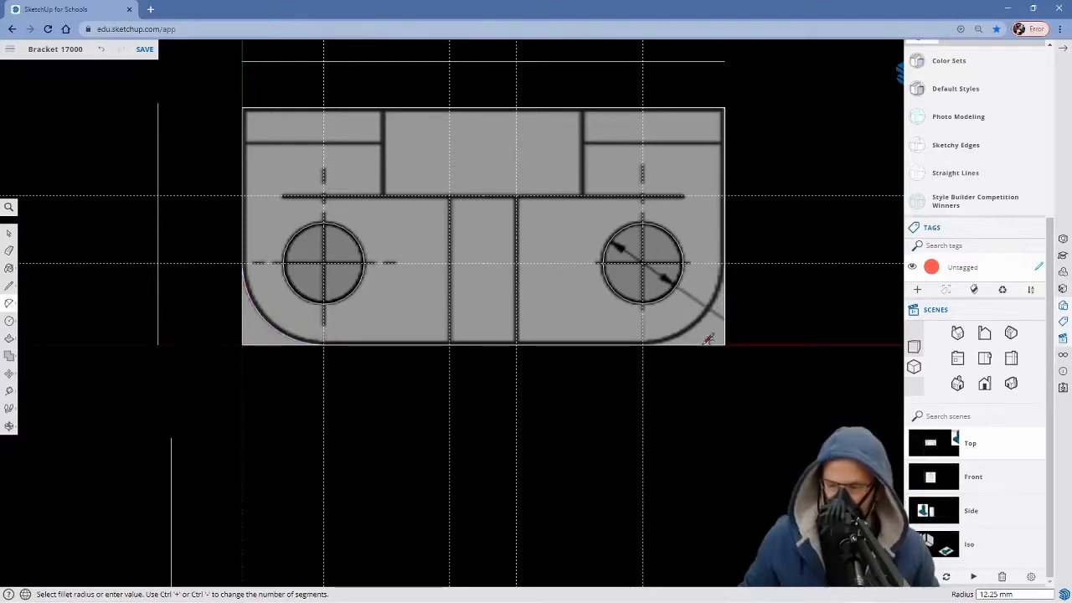
Draw a matching arc of about 12.31 mm radius across the base's front right corner, ending on the hole-centre guides.
click(643, 342)
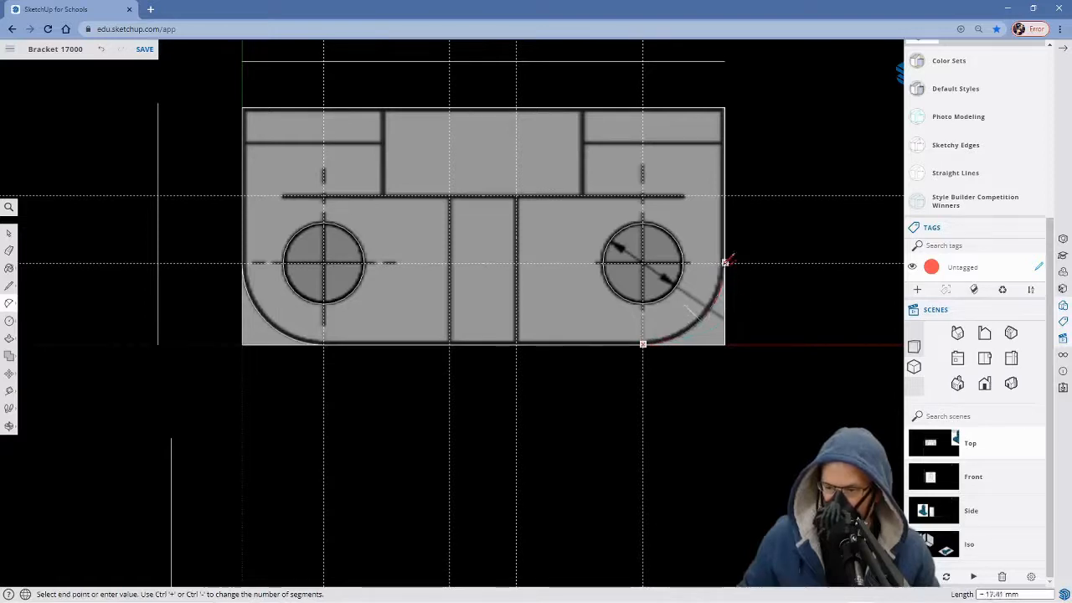
click(725, 263)
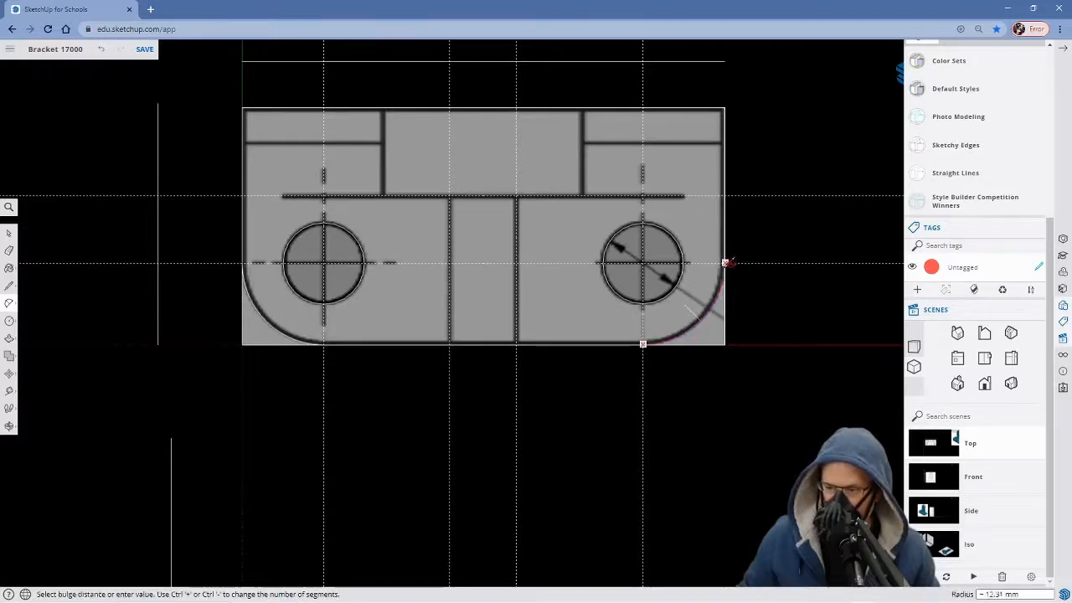
click(707, 315)
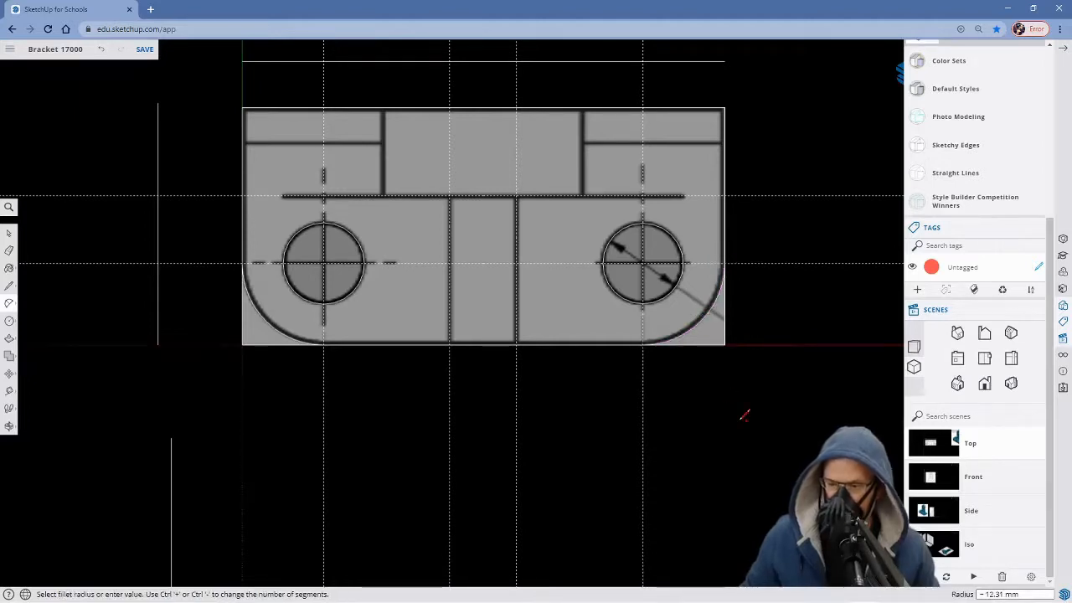
Turn off X-ray transparency so the block and its corner arcs show as solid faces.
middle_drag(753, 416, 671, 346)
middle_drag(678, 432, 641, 342)
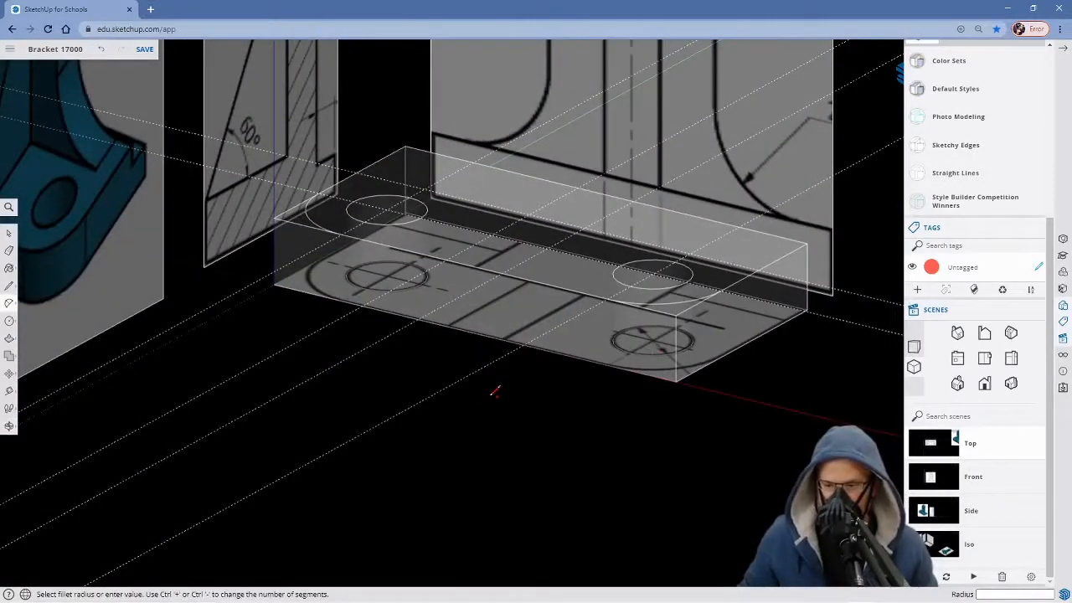
click(8, 207)
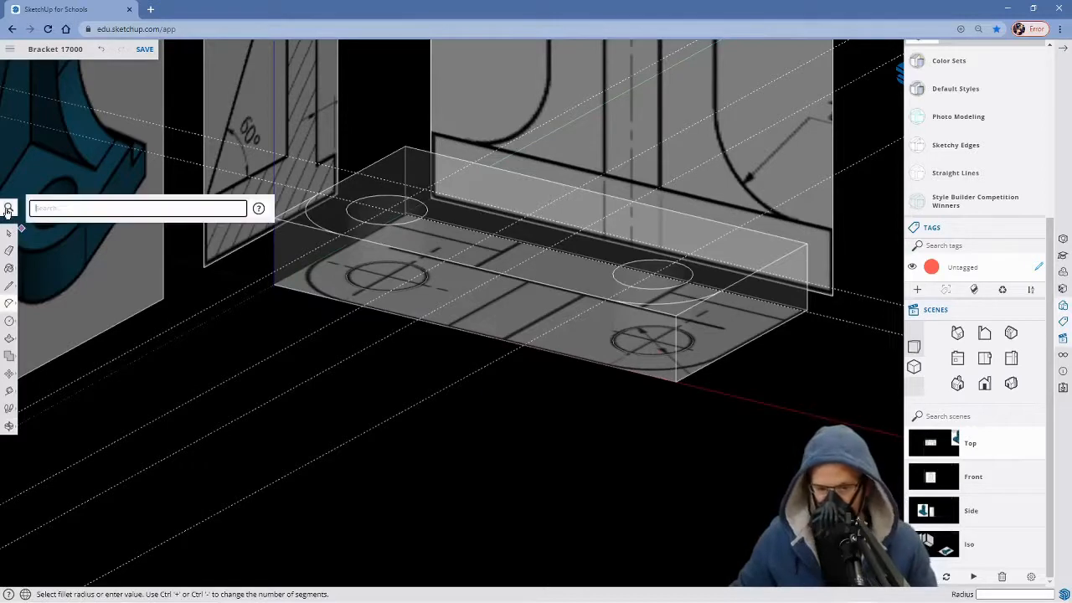
text(x)
click(228, 239)
click(230, 239)
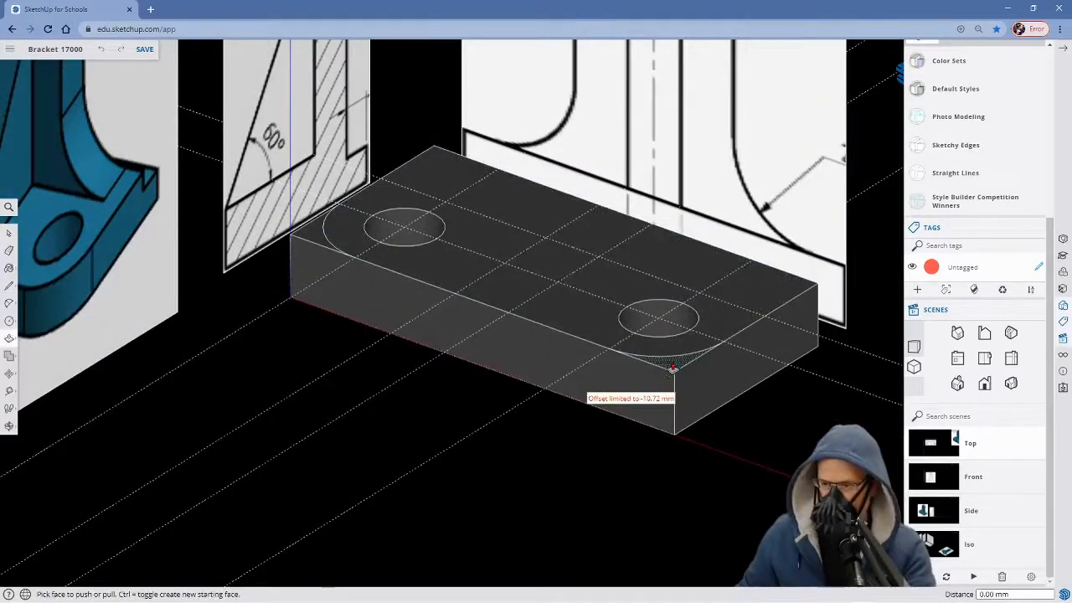
Push the waste faces outside both corner arcs 10.72 mm down through the base block to round its front corners.
click(672, 367)
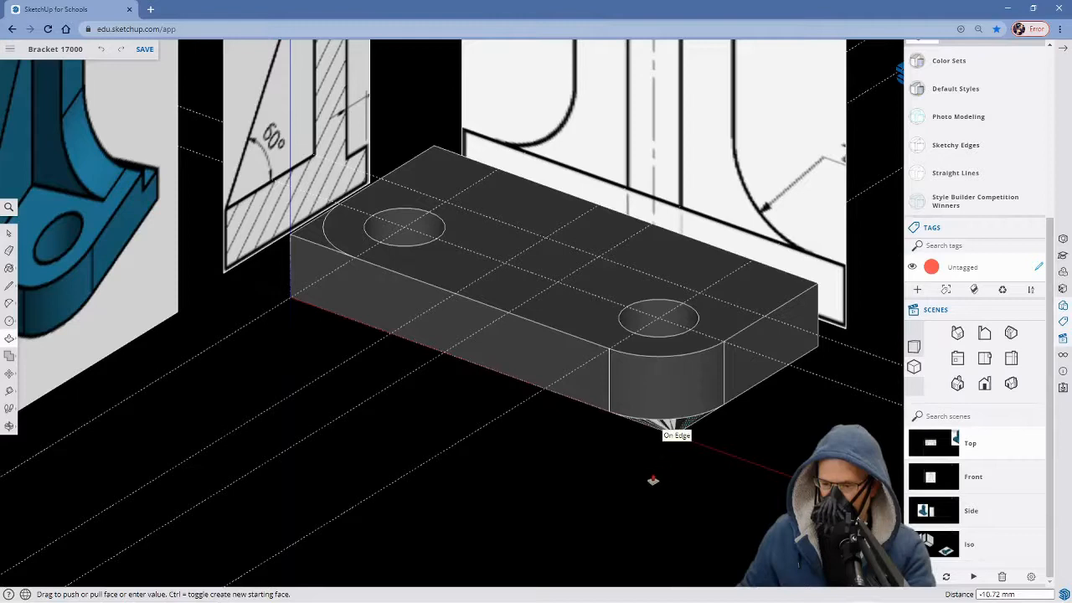
click(646, 482)
middle_drag(264, 354, 421, 450)
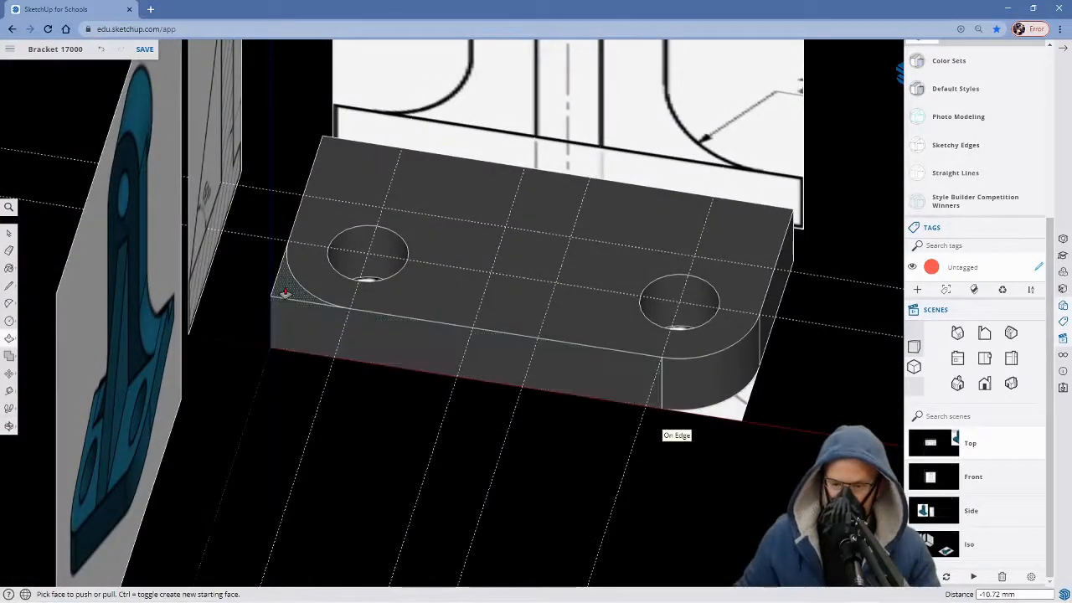
click(289, 303)
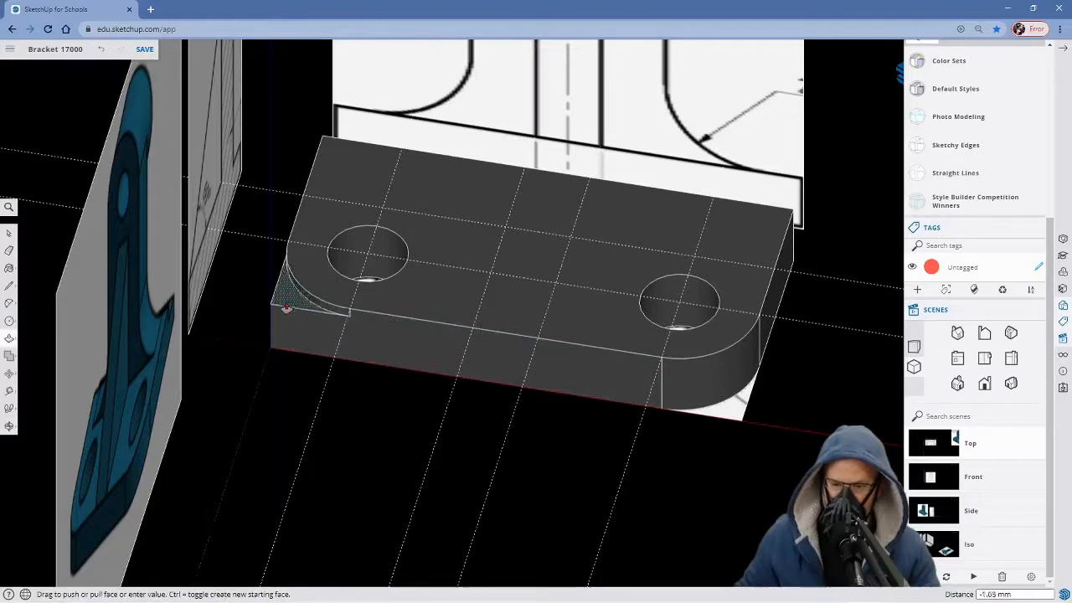
click(307, 390)
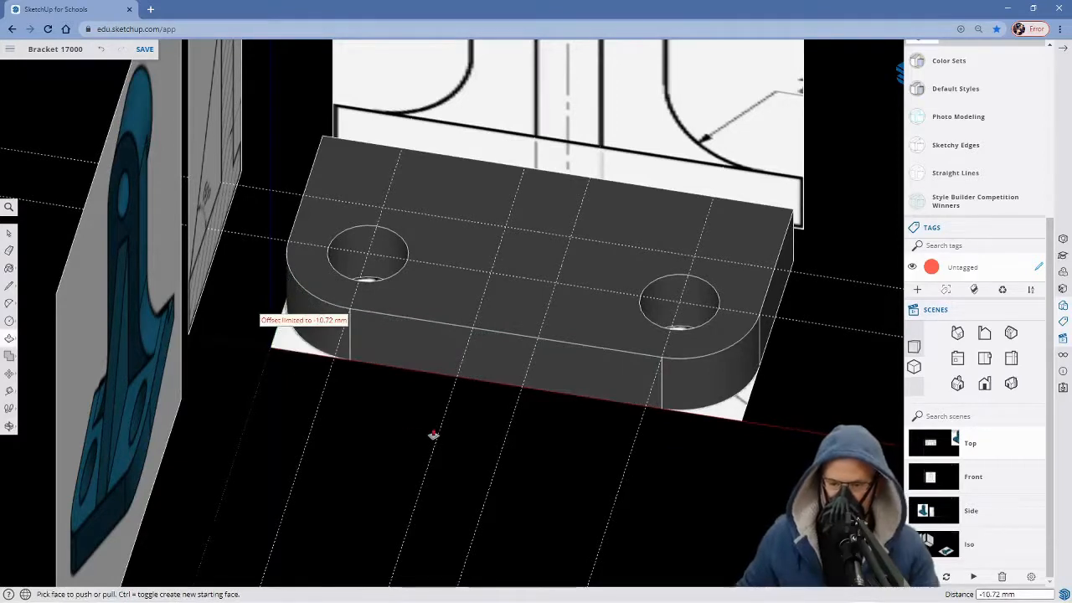
Examine the rounded base block against the isometric picture and check the rear notch in the Side scene's section drawing.
scroll(433, 435, down, 2)
middle_drag(629, 461, 249, 287)
middle_drag(531, 407, 449, 456)
middle_drag(653, 454, 680, 492)
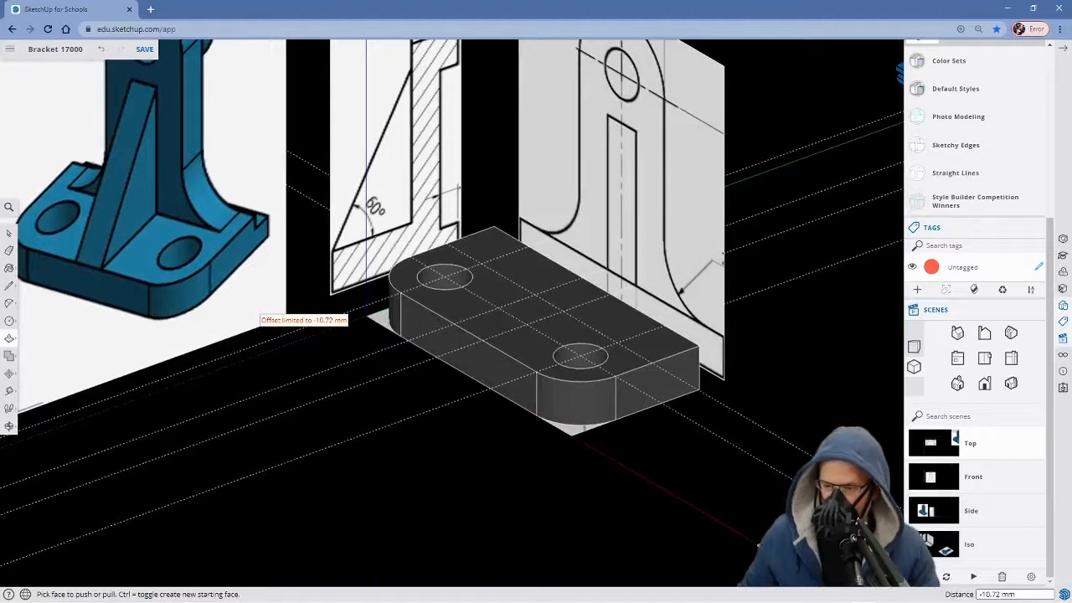
click(937, 509)
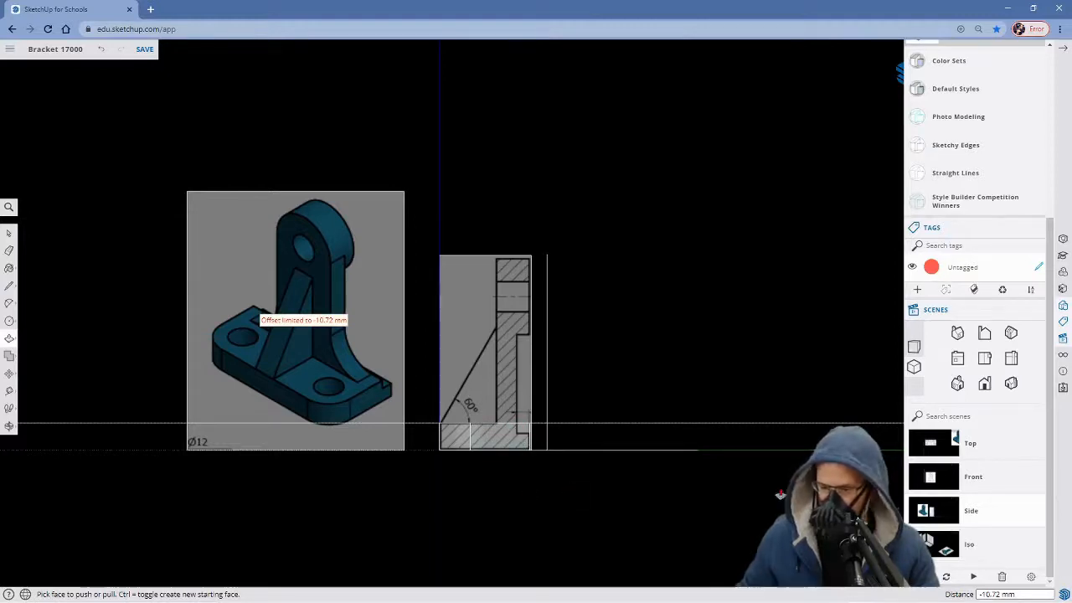
scroll(565, 495, up, 3)
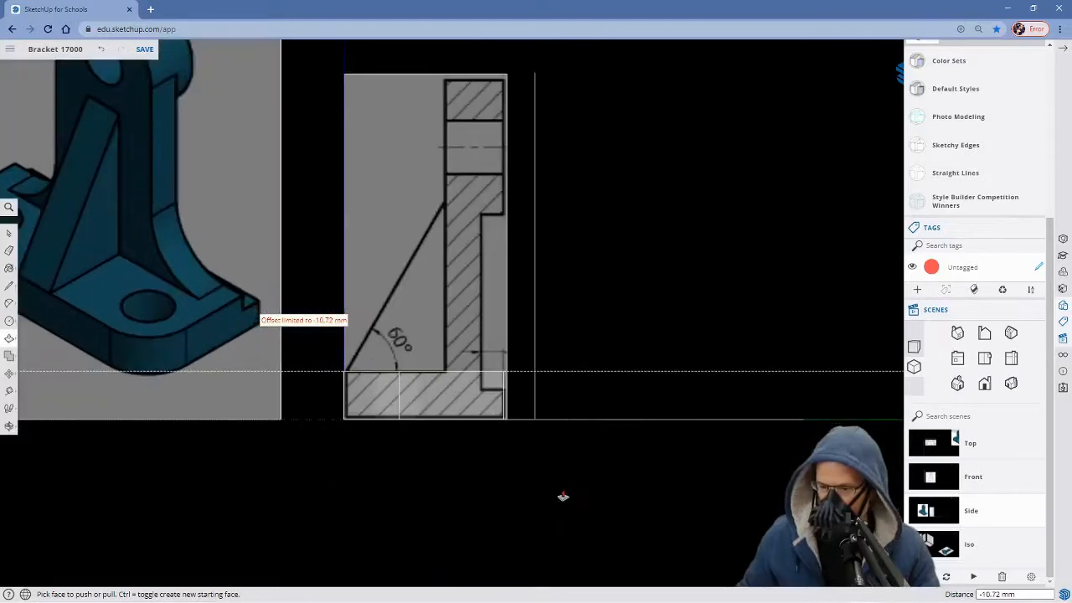
In the Top scene, place a guide about 5.39 mm in from the base's rear edge, along the traced notch line.
click(932, 445)
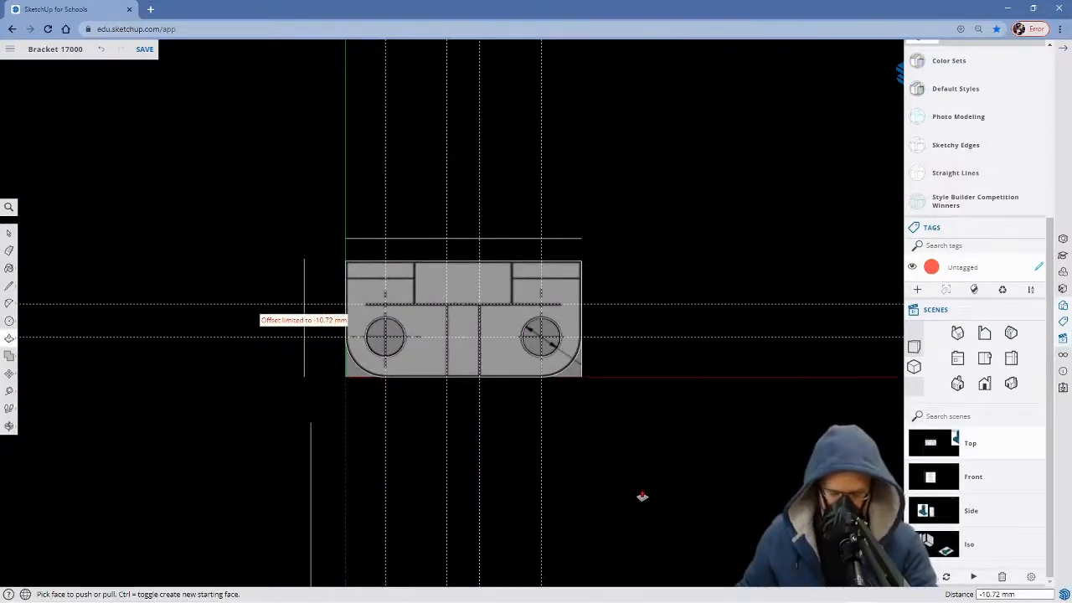
key(t)
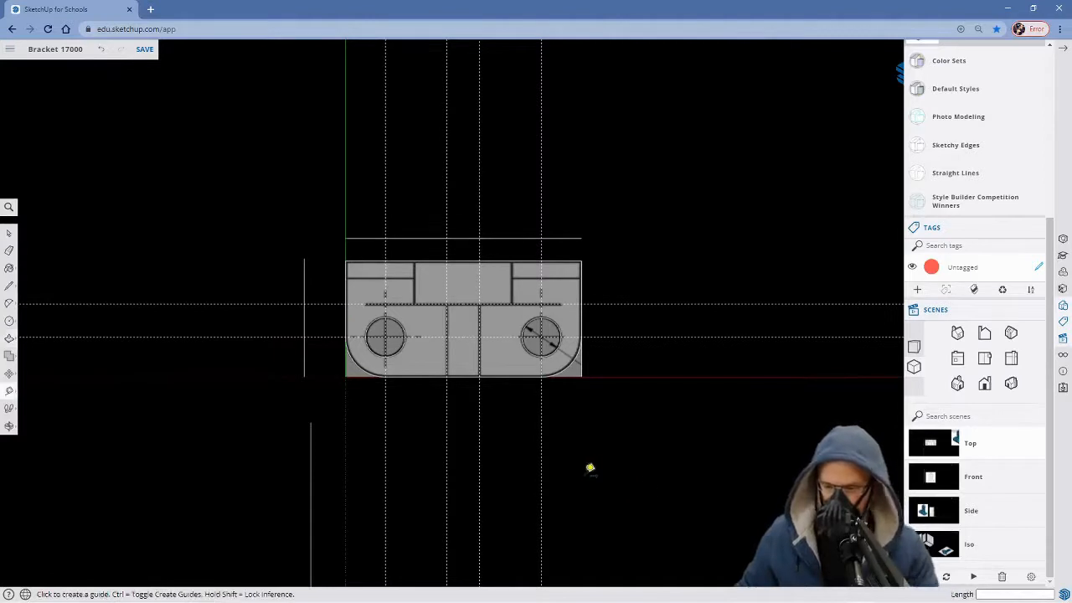
scroll(590, 467, up, 1)
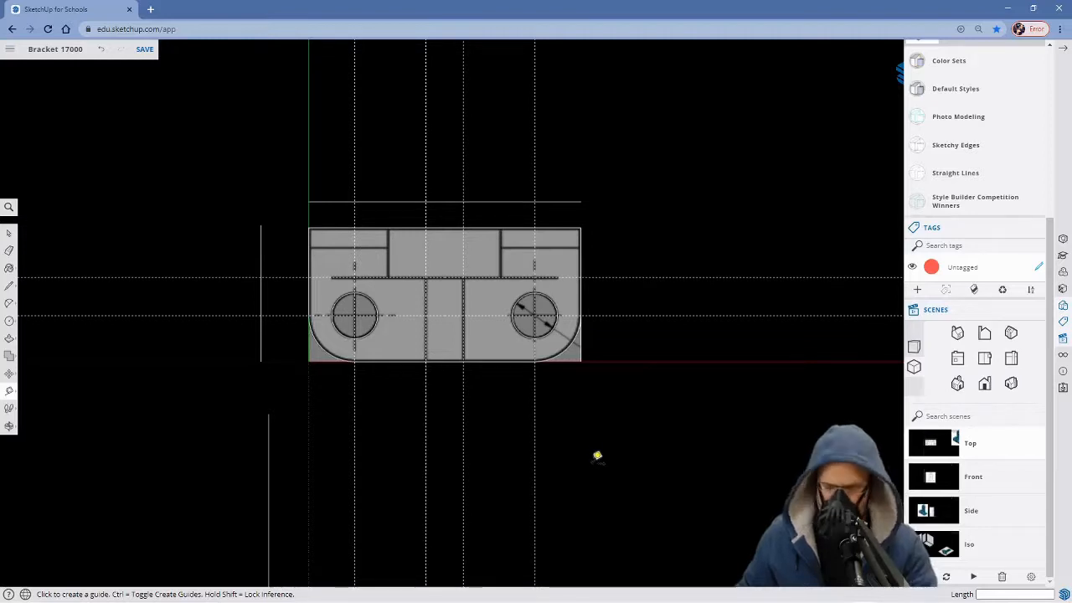
scroll(597, 456, up, 2)
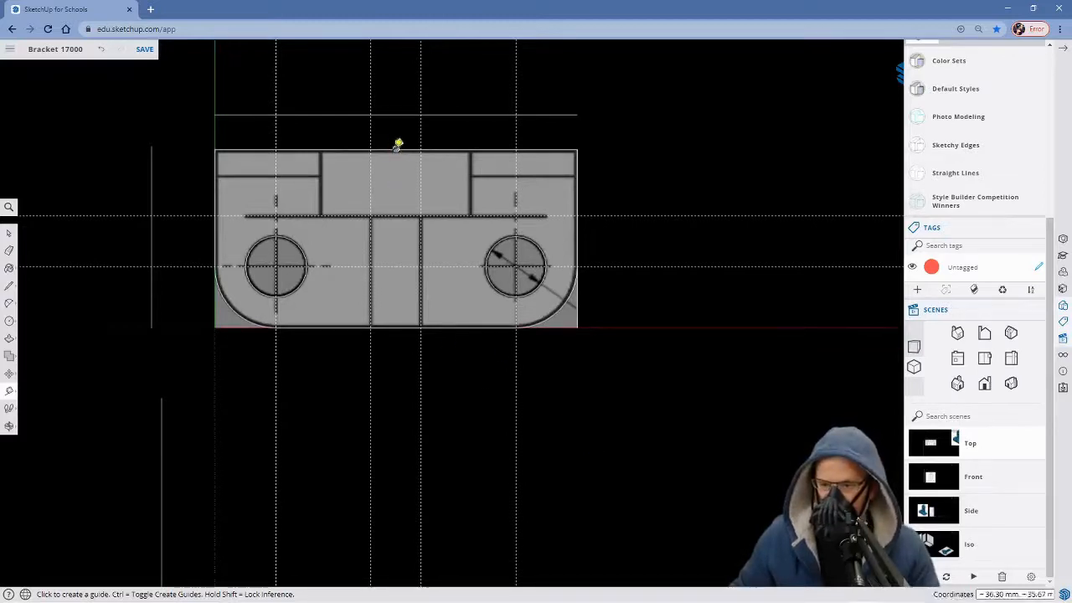
click(398, 147)
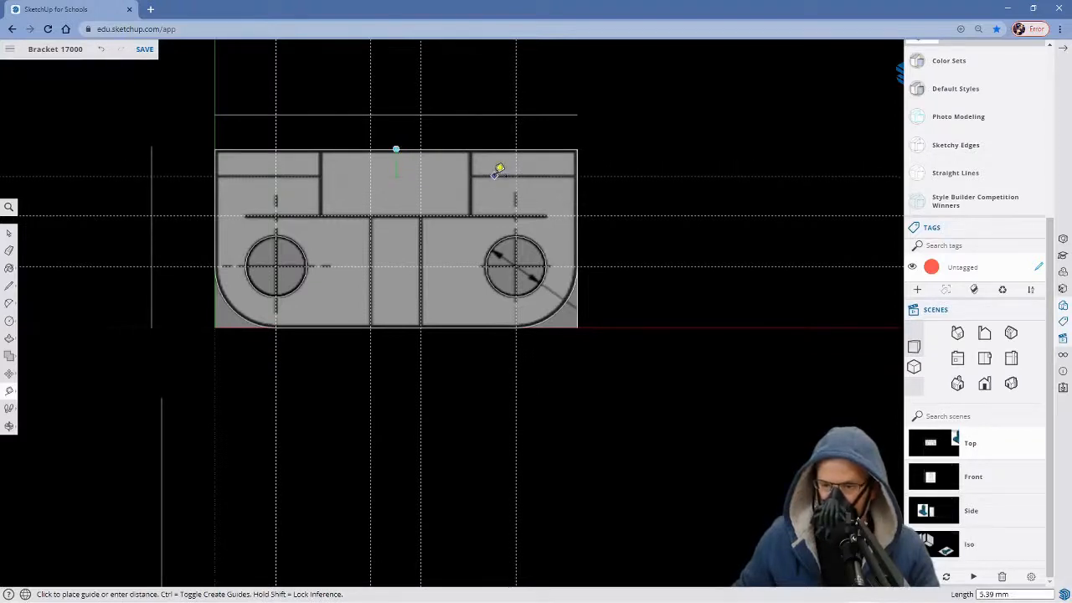
click(499, 168)
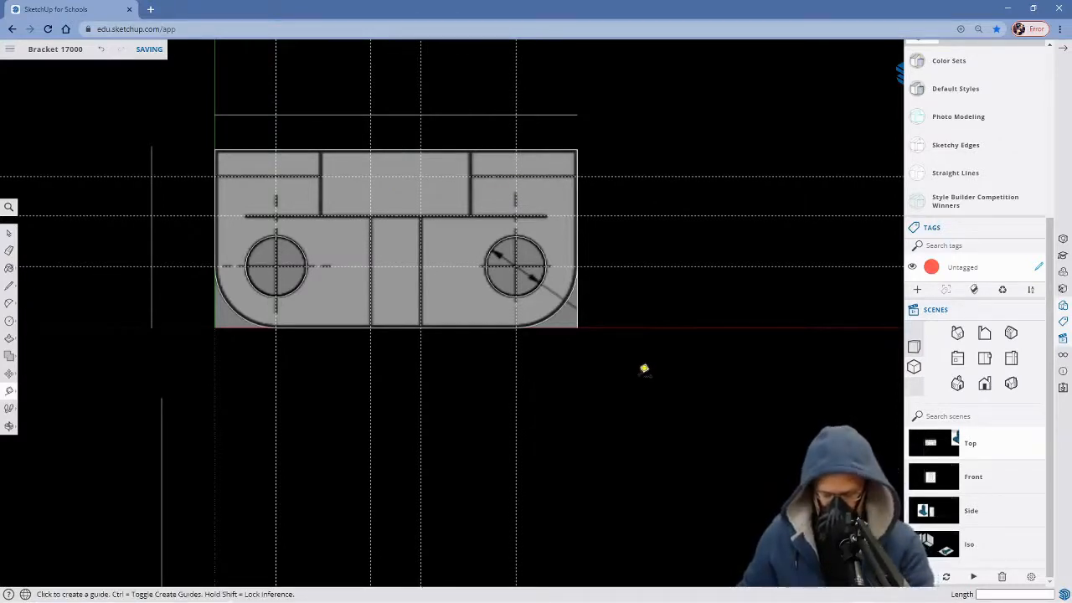
Draw a line about 72.59 mm long across the full width of the base along the new rear guide.
key(l)
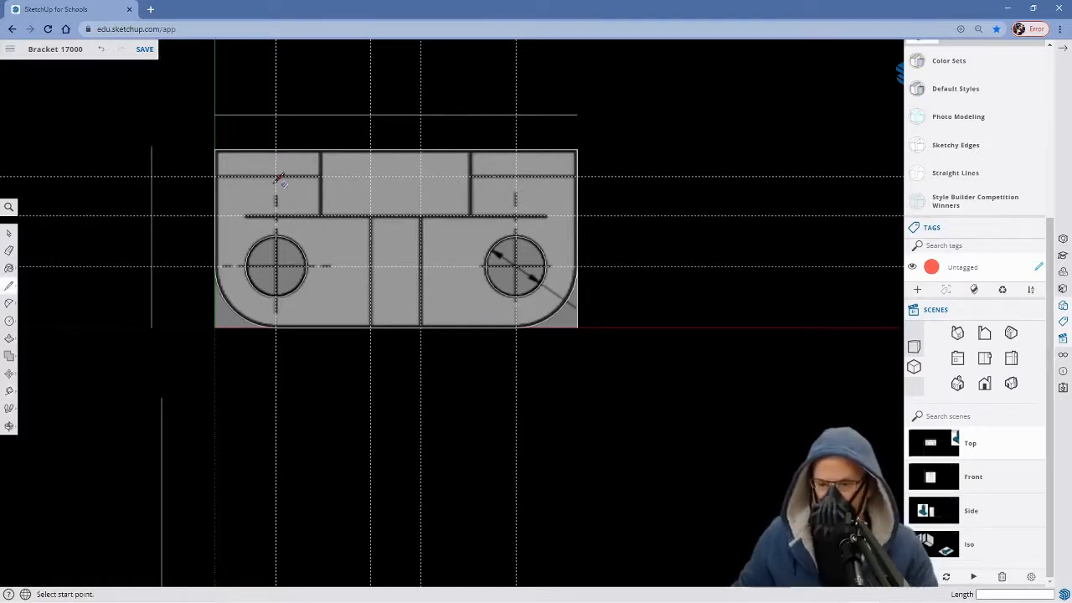
click(215, 175)
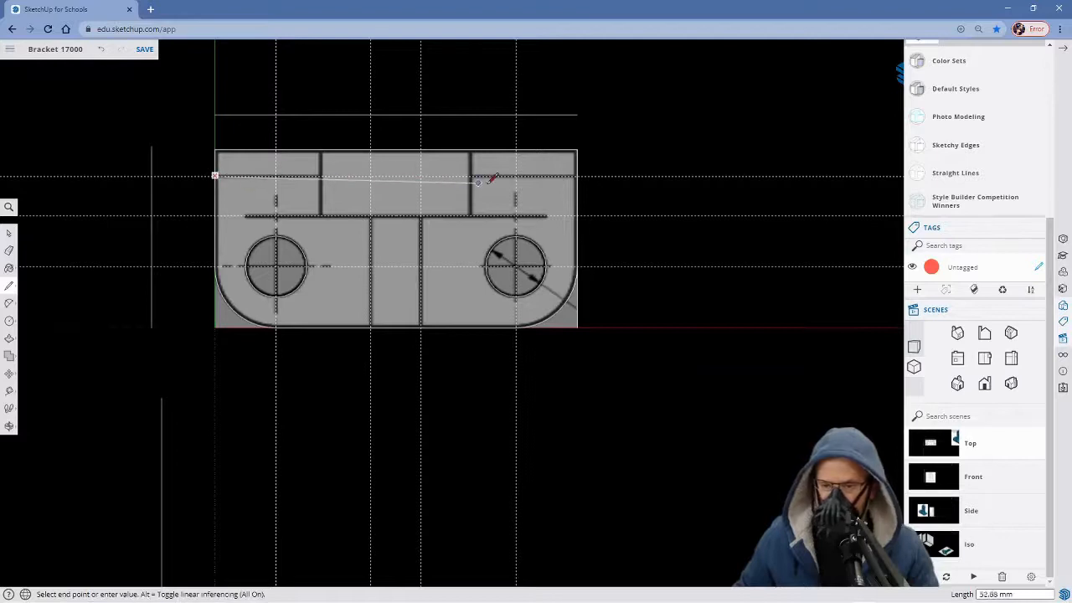
click(578, 175)
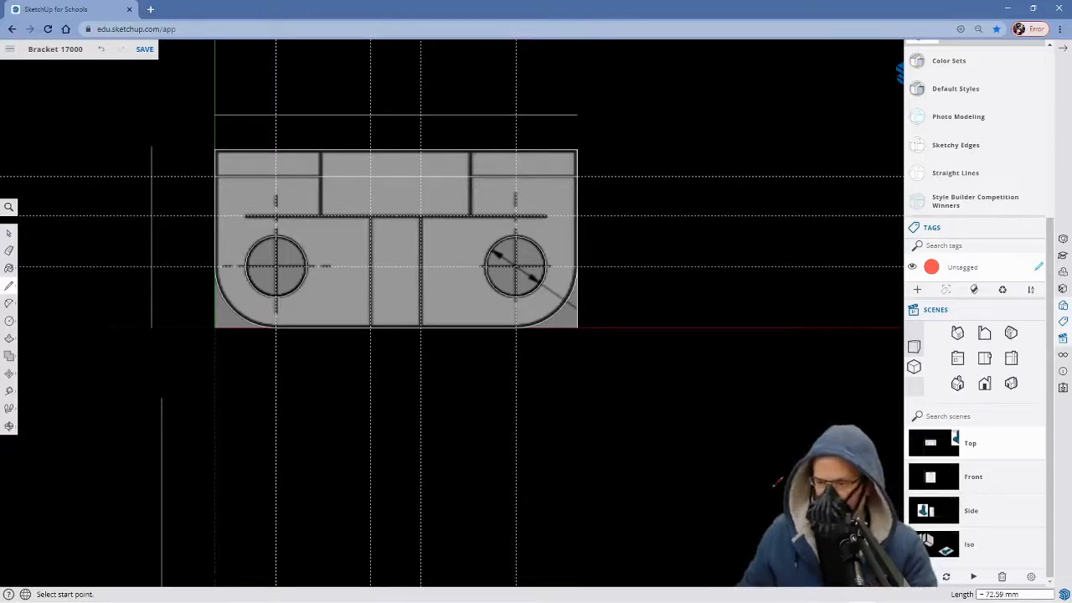
Push the rear strip of the base's top face down 4.07 mm to the notch ledge shown in the Side scene's section drawing.
key(o)
drag(617, 438, 483, 435)
scroll(483, 435, up, 3)
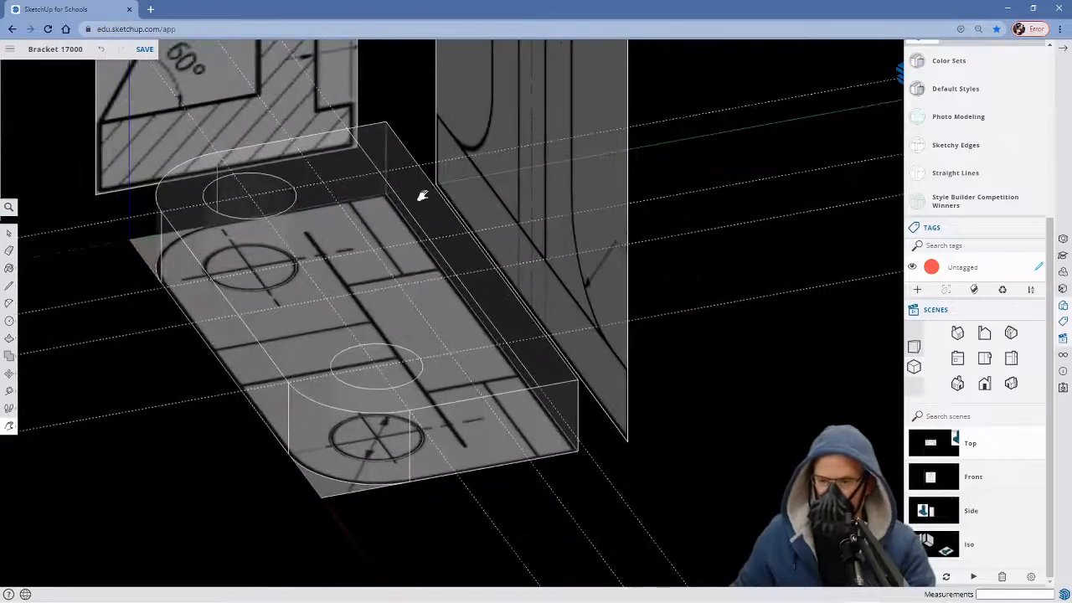
key(p)
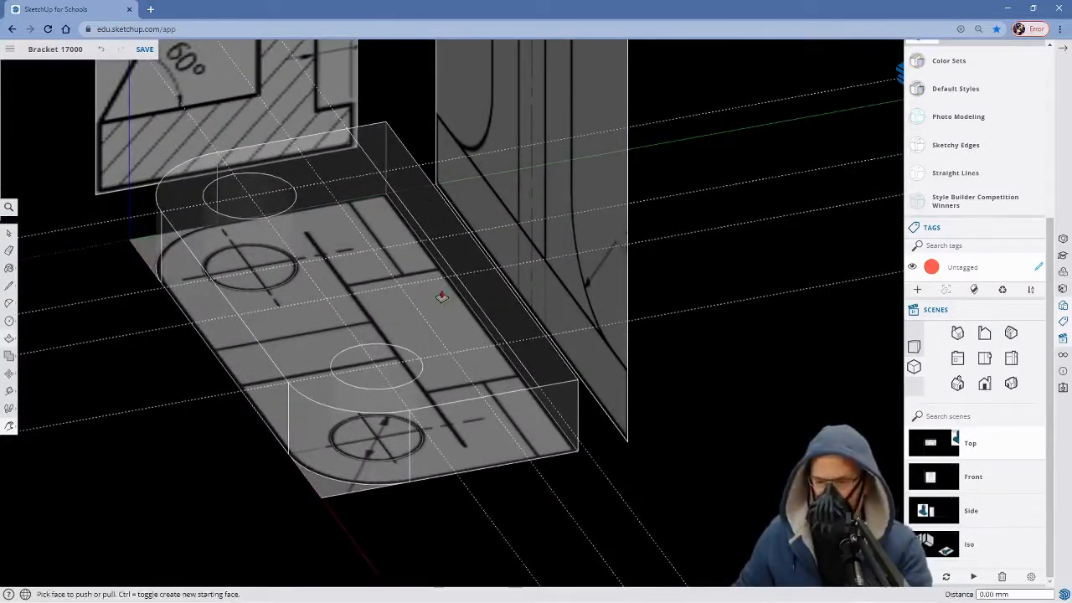
drag(497, 295, 503, 345)
click(921, 509)
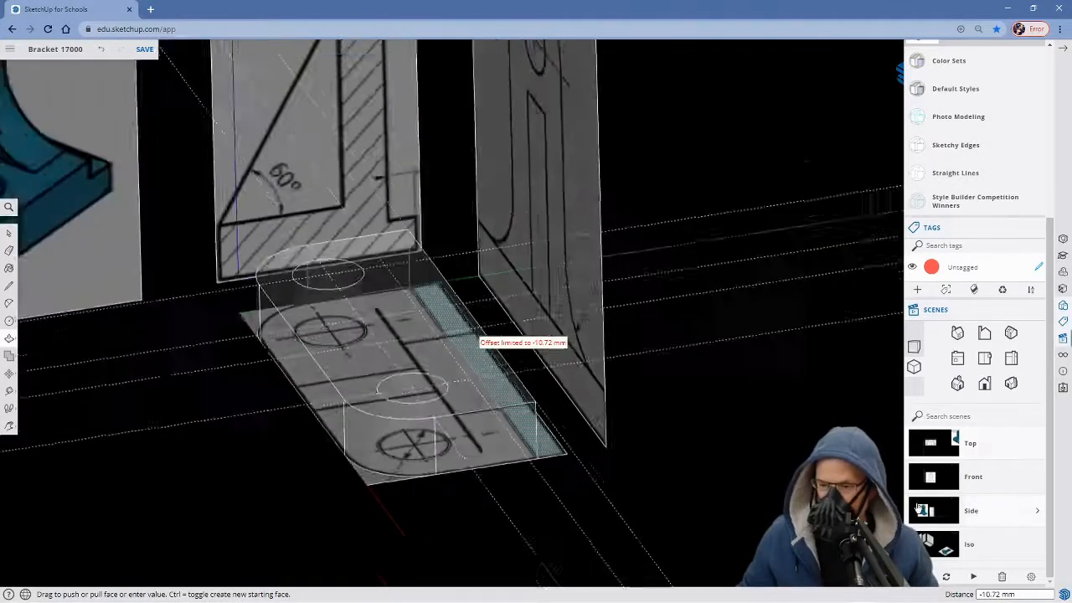
scroll(530, 463, up, 5)
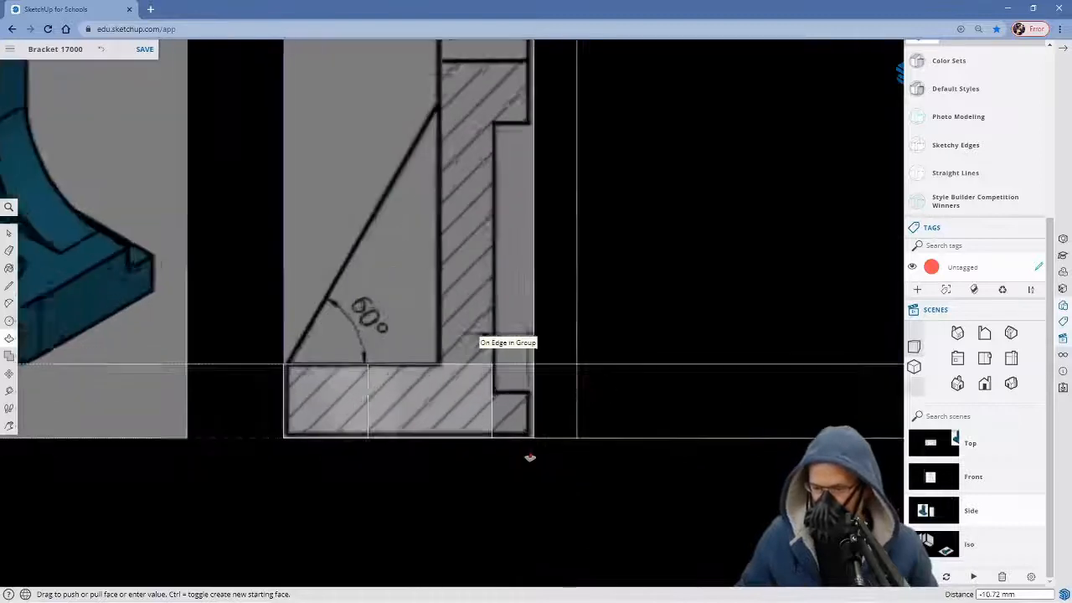
drag(505, 324, 508, 377)
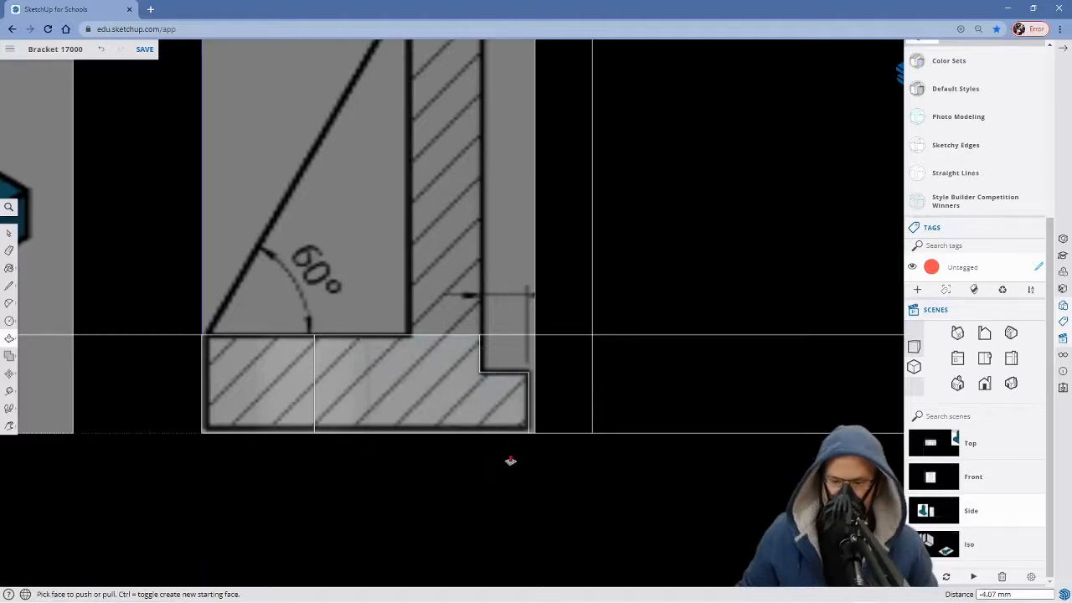
middle_drag(425, 456, 460, 512)
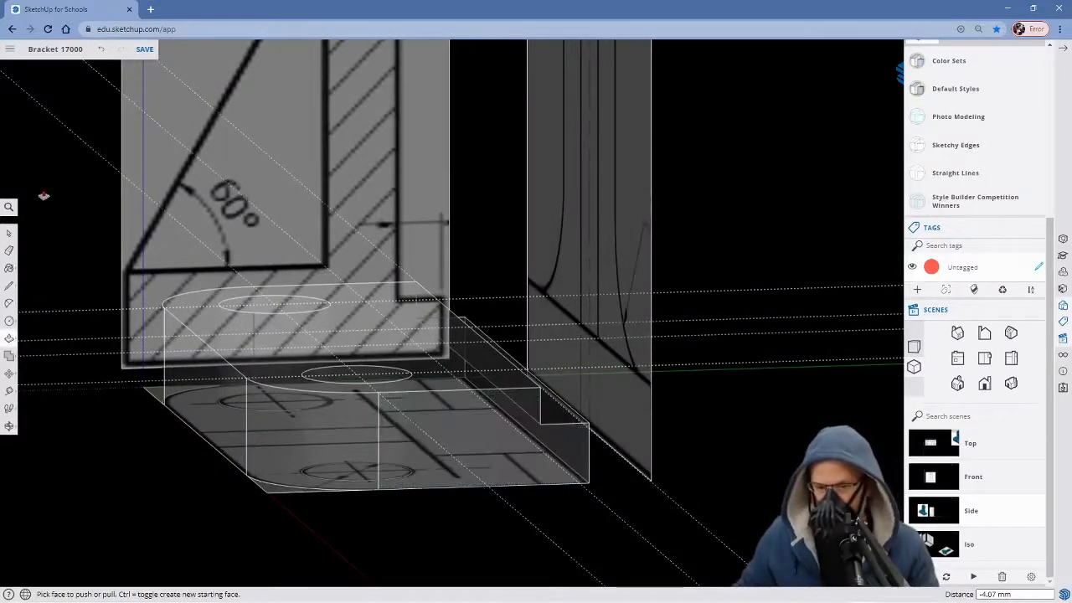
Turn off X-ray transparency so the notched base appears solid beside the reference drawings.
click(9, 207)
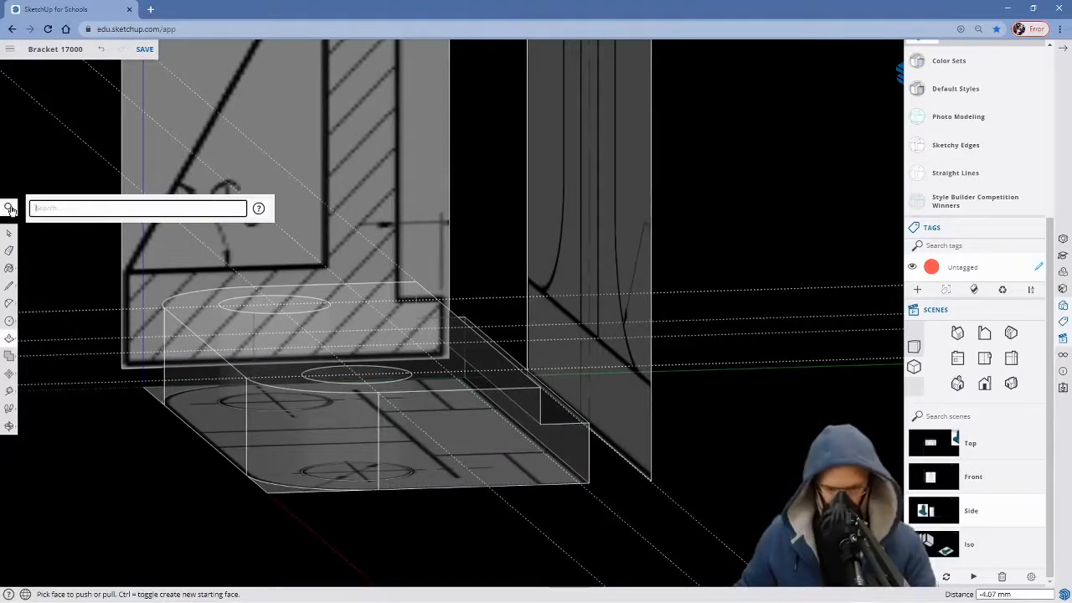
text(x)
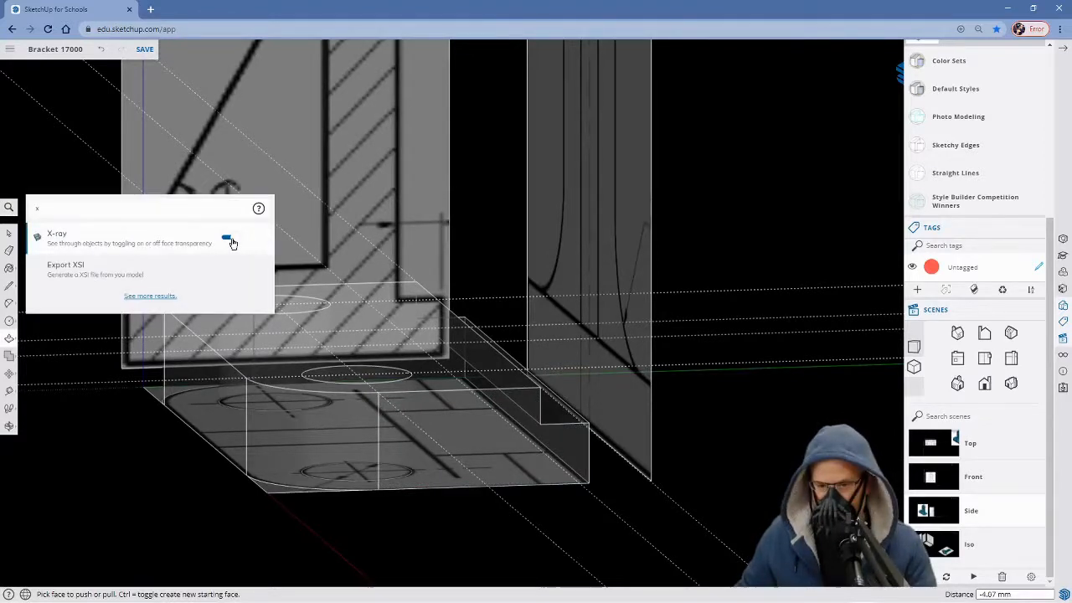
click(231, 242)
scroll(433, 381, down, 2)
scroll(433, 381, down, 2)
mouse_move(424, 426)
middle_down()
mouse_move(390, 461)
mouse_move(310, 445)
mouse_move(421, 418)
middle_up()
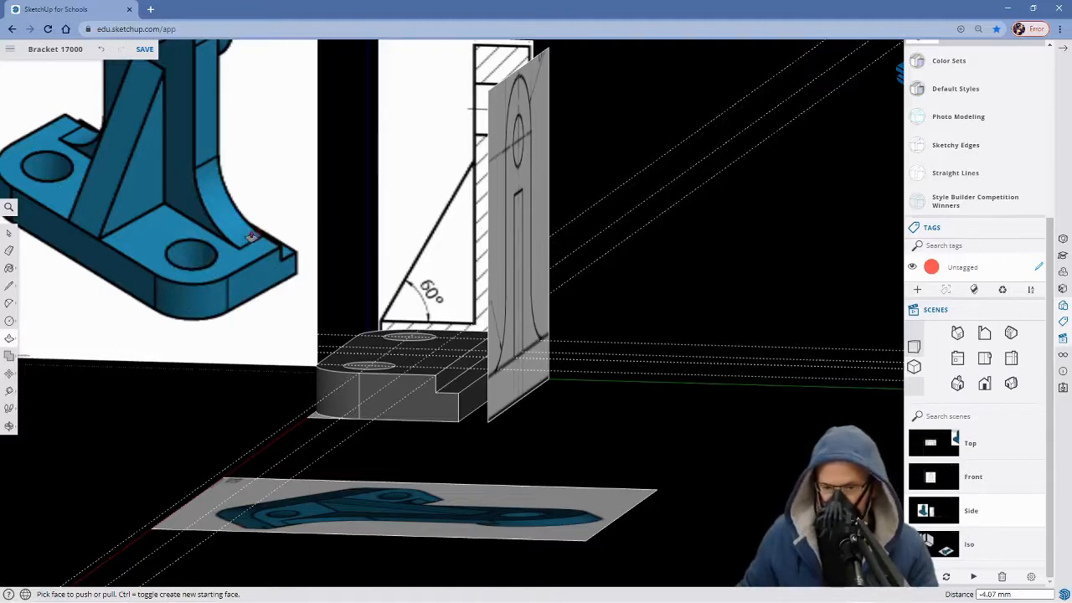
middle_drag(246, 383, 450, 486)
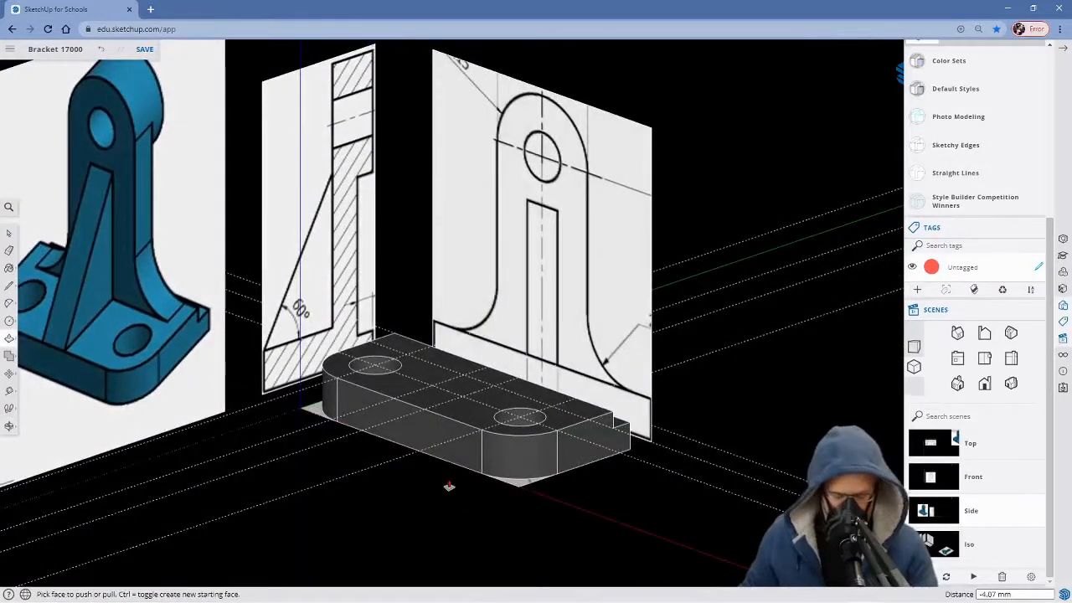
Erase the leftover construction guides running across the base.
key(e)
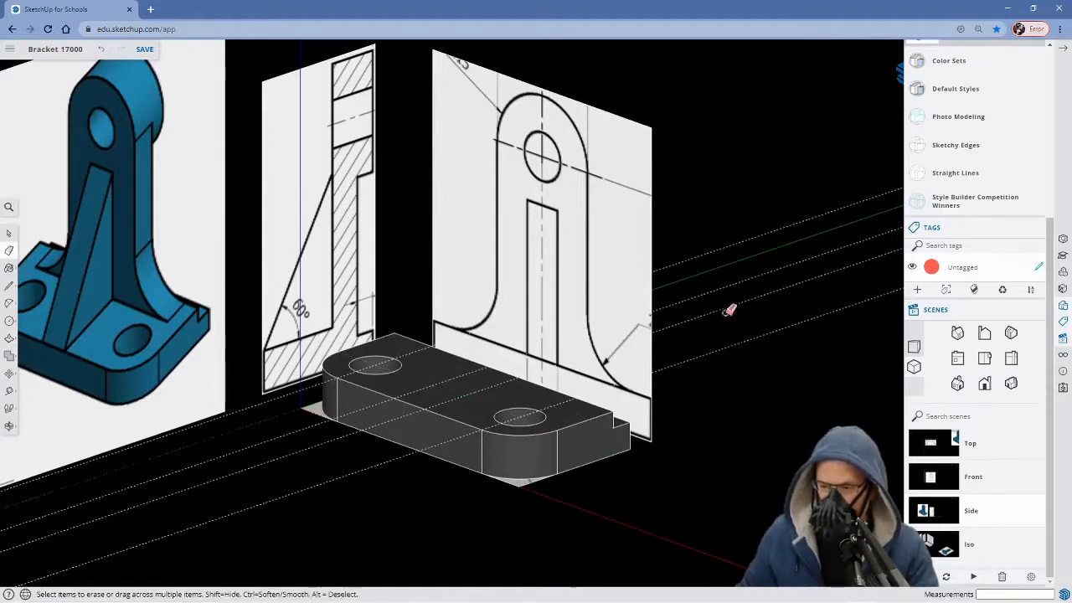
click(768, 331)
click(724, 287)
click(700, 256)
mouse_move(382, 448)
middle_down()
mouse_move(409, 485)
mouse_move(545, 544)
middle_up()
scroll(552, 536, down, 3)
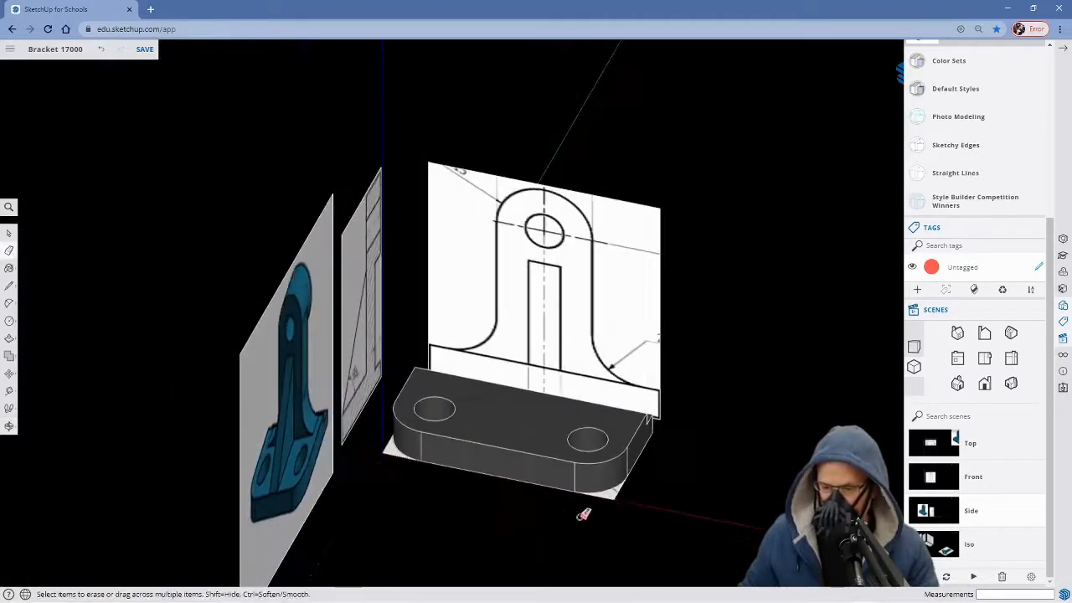
mouse_move(583, 514)
shift+middle_down()
mouse_move(564, 522)
mouse_move(467, 449)
mouse_move(460, 467)
mouse_move(488, 505)
mouse_move(368, 442)
mouse_move(332, 410)
shift+middle_up()
middle_drag(616, 412, 355, 318)
middle_drag(561, 416, 457, 280)
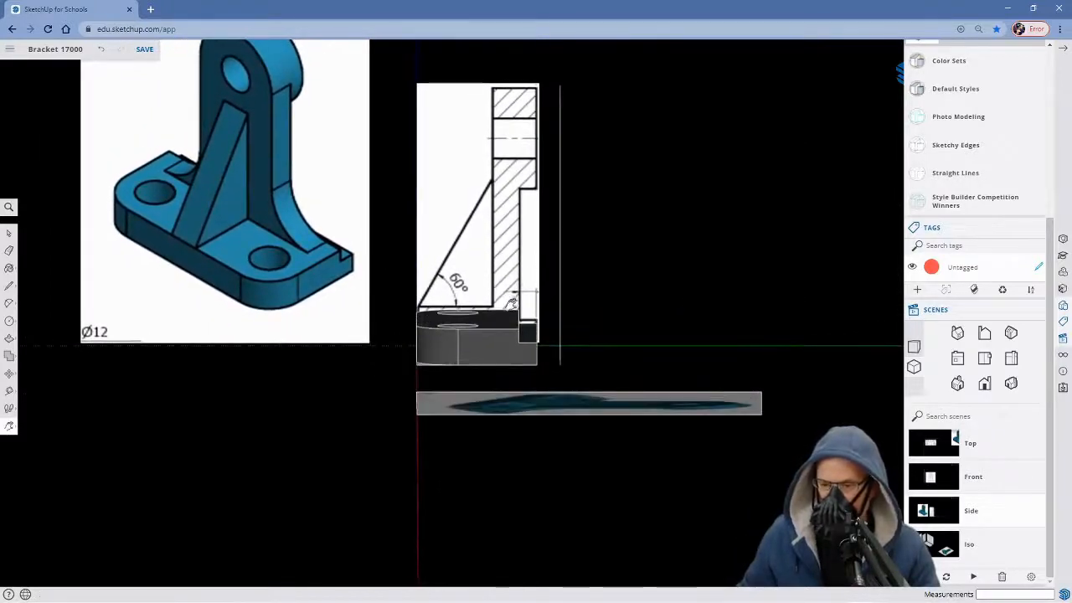
In the Top scene, try to place a guide about 13.37 mm in from the base's rear edge, along the upright's traced front line.
click(931, 444)
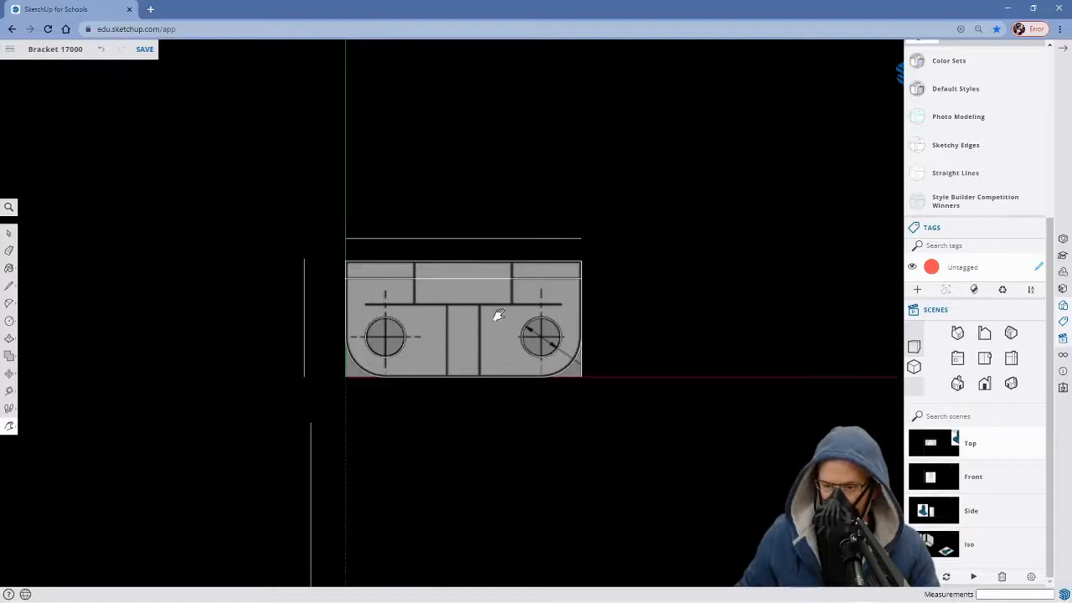
scroll(499, 309, up, 3)
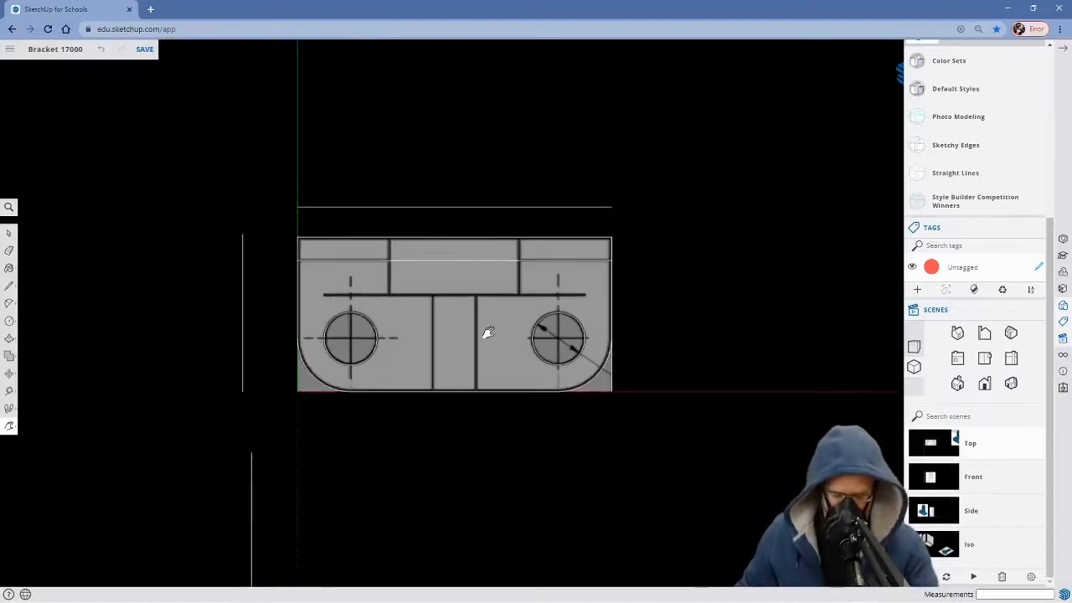
key(t)
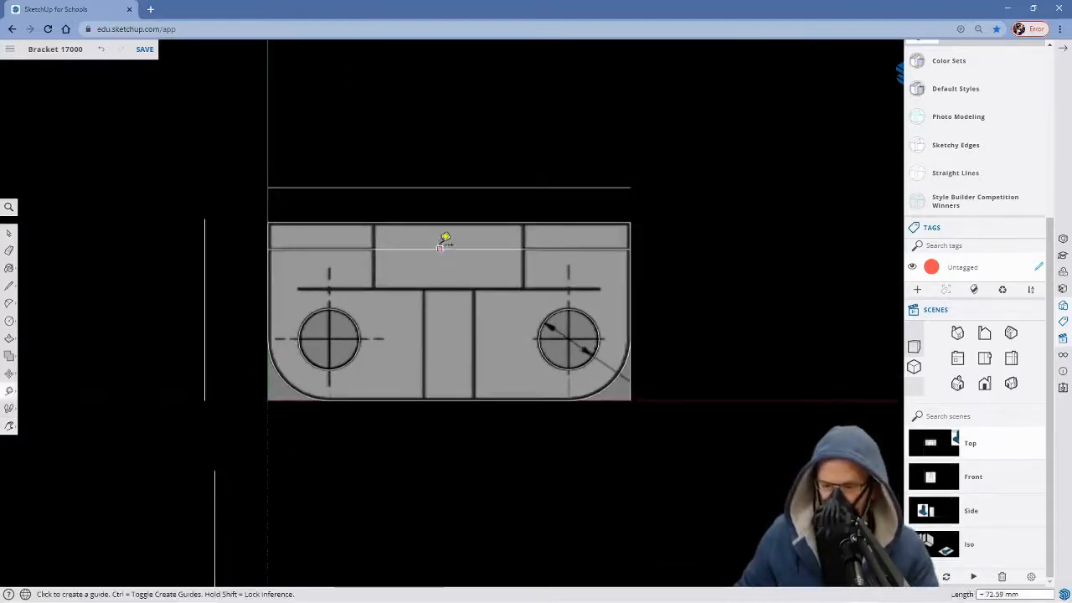
click(450, 221)
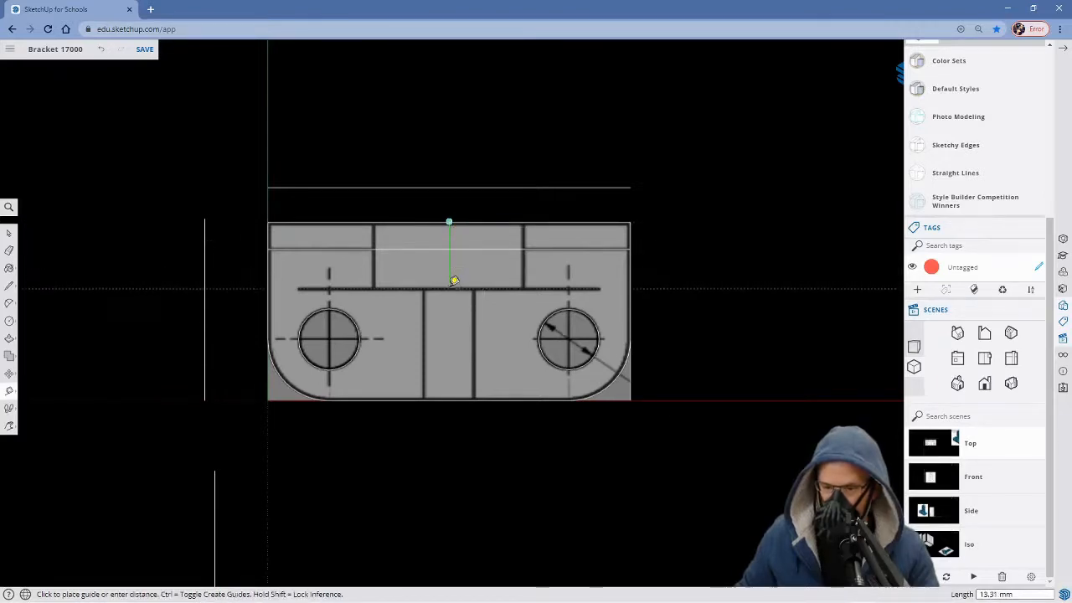
scroll(455, 280, up, 2)
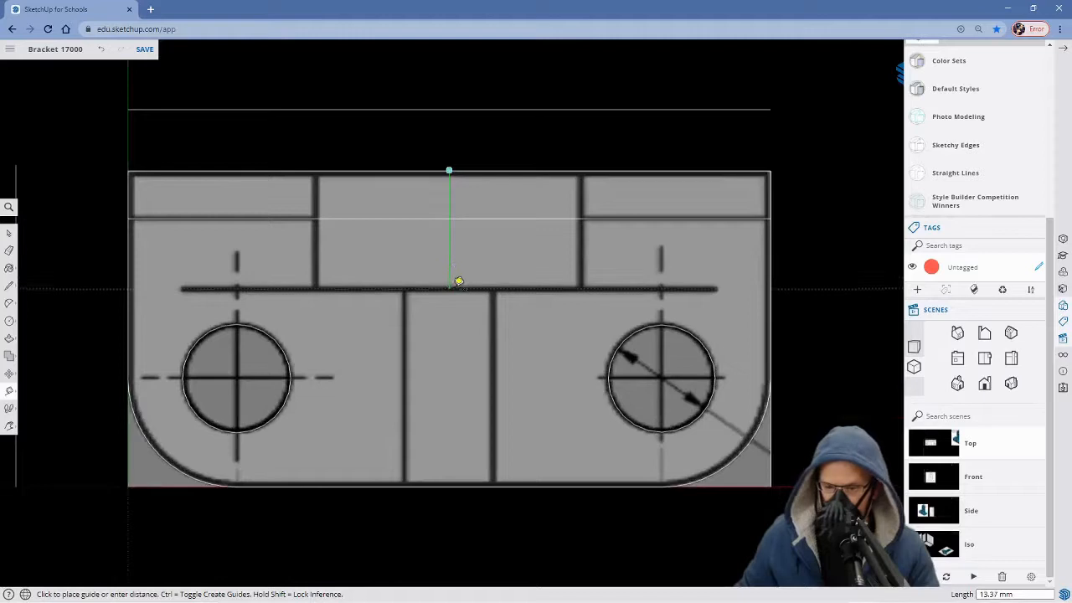
click(459, 282)
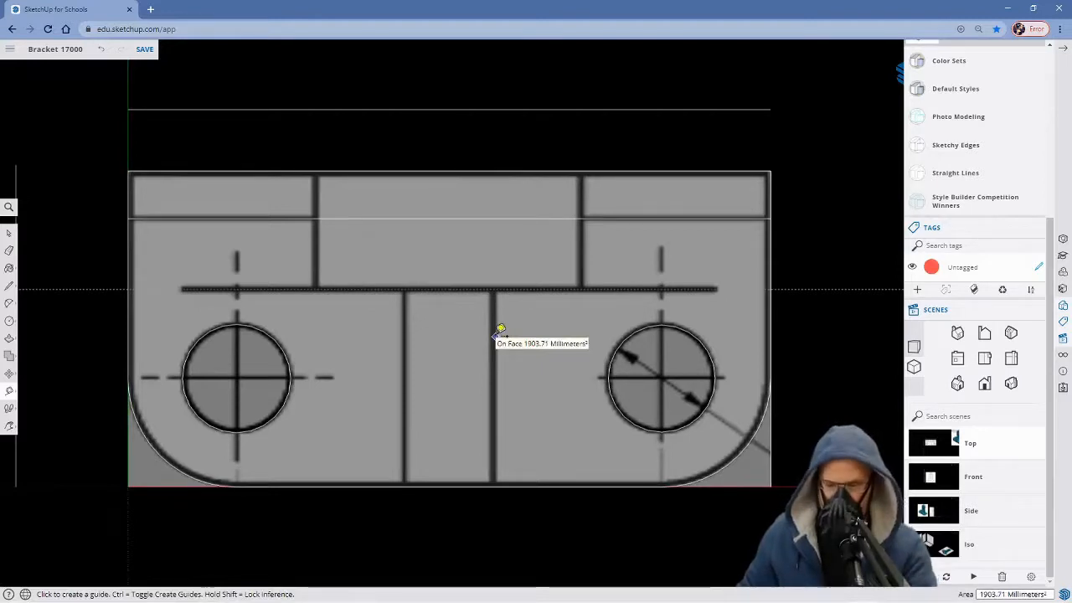
Check the new guide's height against the base's top face and undo the guide.
key(l)
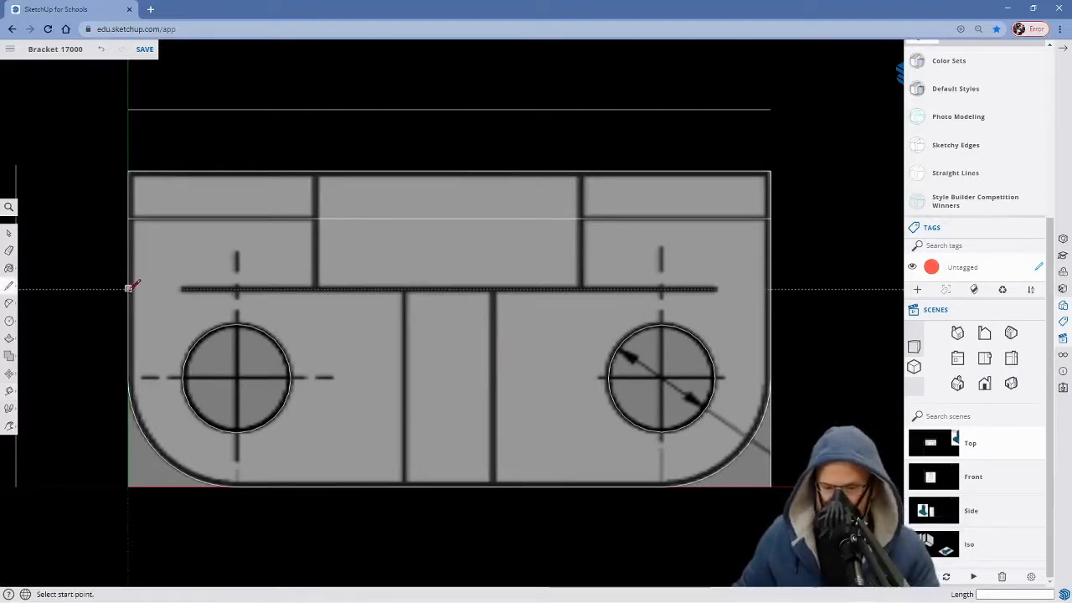
scroll(141, 293, up, 2)
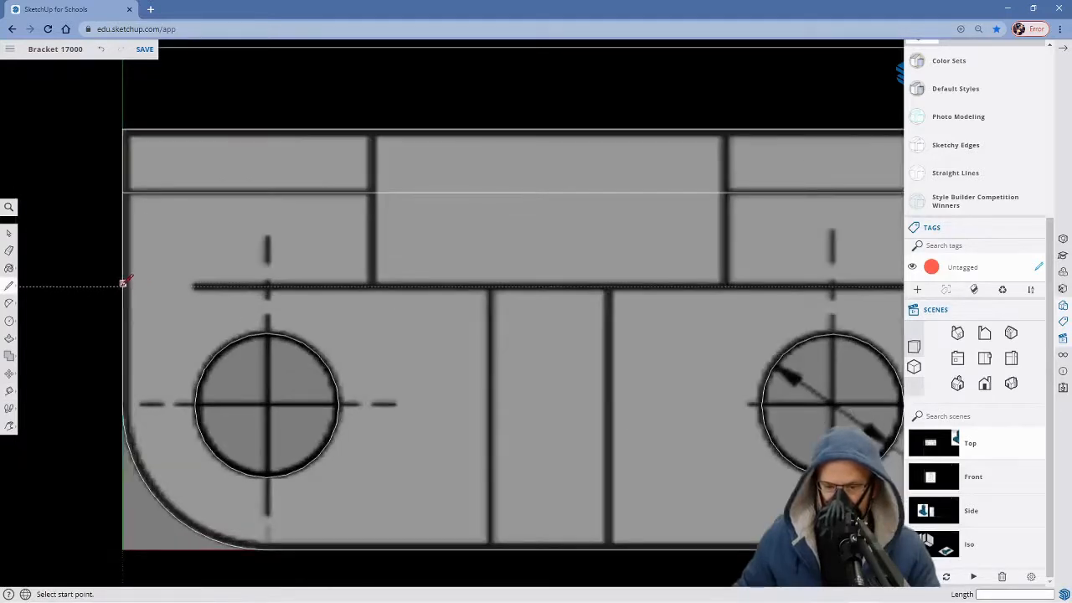
mouse_move(165, 364)
middle_down()
mouse_move(227, 199)
mouse_move(321, 323)
mouse_move(445, 423)
mouse_move(494, 394)
mouse_move(467, 421)
mouse_move(497, 391)
mouse_move(441, 237)
mouse_move(442, 203)
mouse_move(428, 215)
mouse_move(296, 227)
mouse_move(212, 223)
mouse_move(433, 366)
mouse_move(494, 322)
mouse_move(497, 411)
middle_up()
key(l)
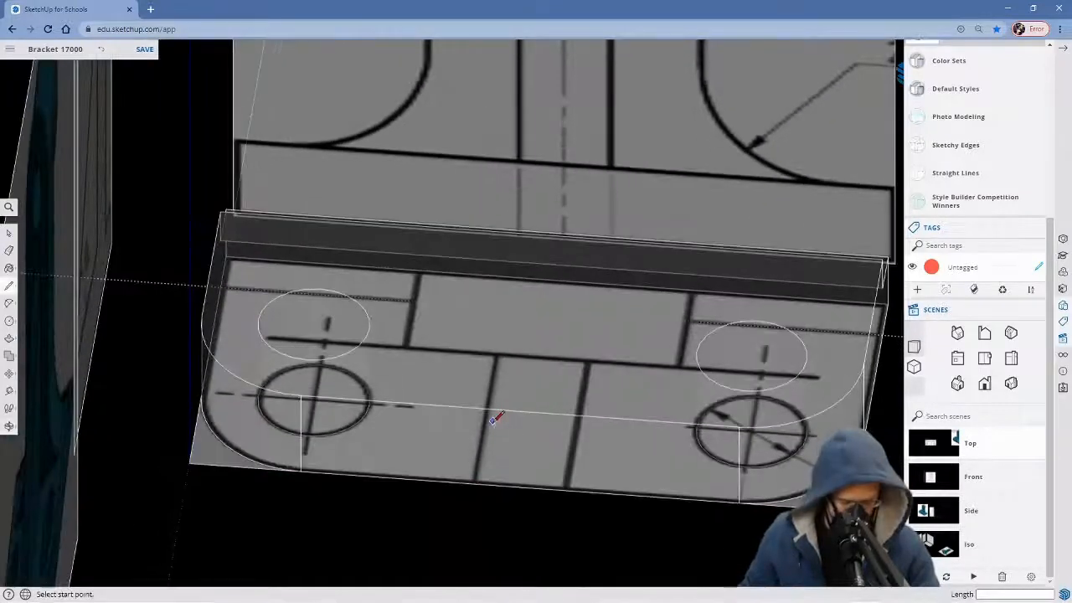
middle_drag(469, 300, 489, 430)
middle_drag(496, 344, 494, 387)
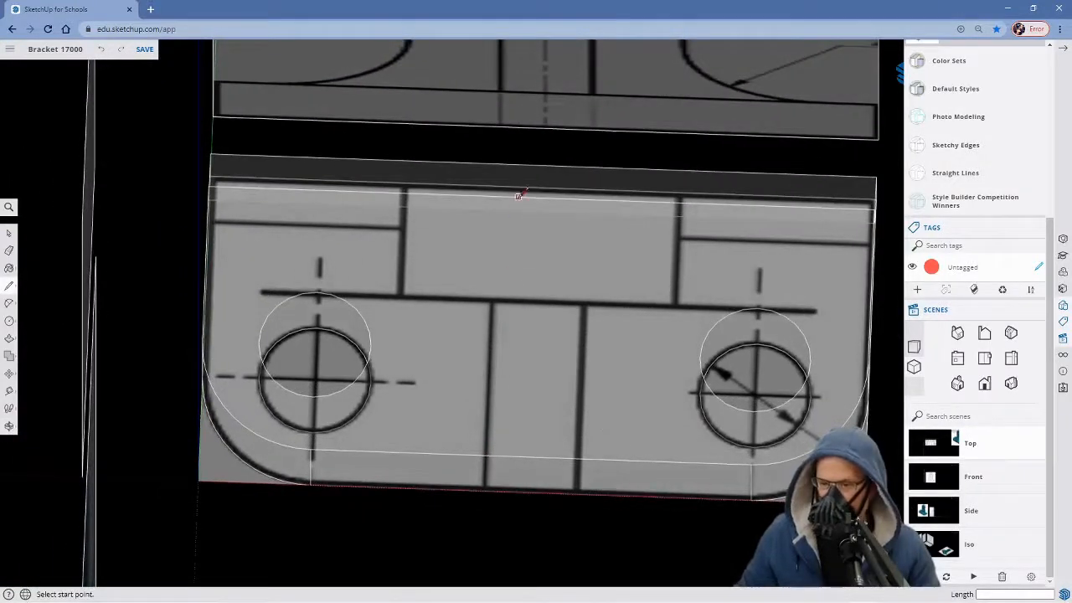
mouse_move(607, 349)
middle_down()
mouse_move(578, 270)
mouse_move(589, 237)
middle_up()
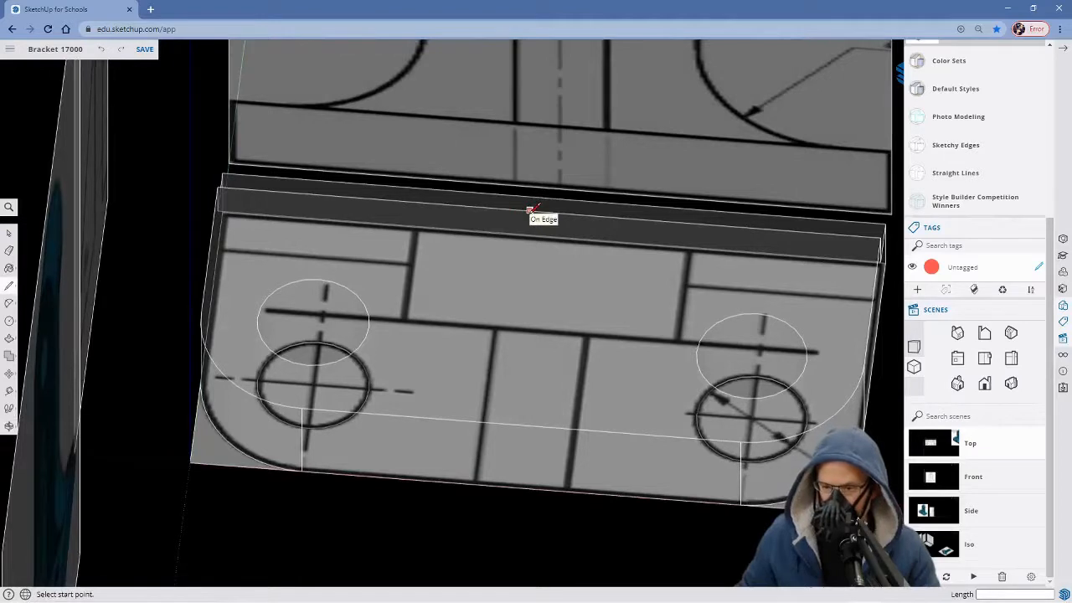
Place a guide 8.02 mm forward from the midpoint of the top face's rear edge, along the upright's traced front line in the Top scene.
key(t)
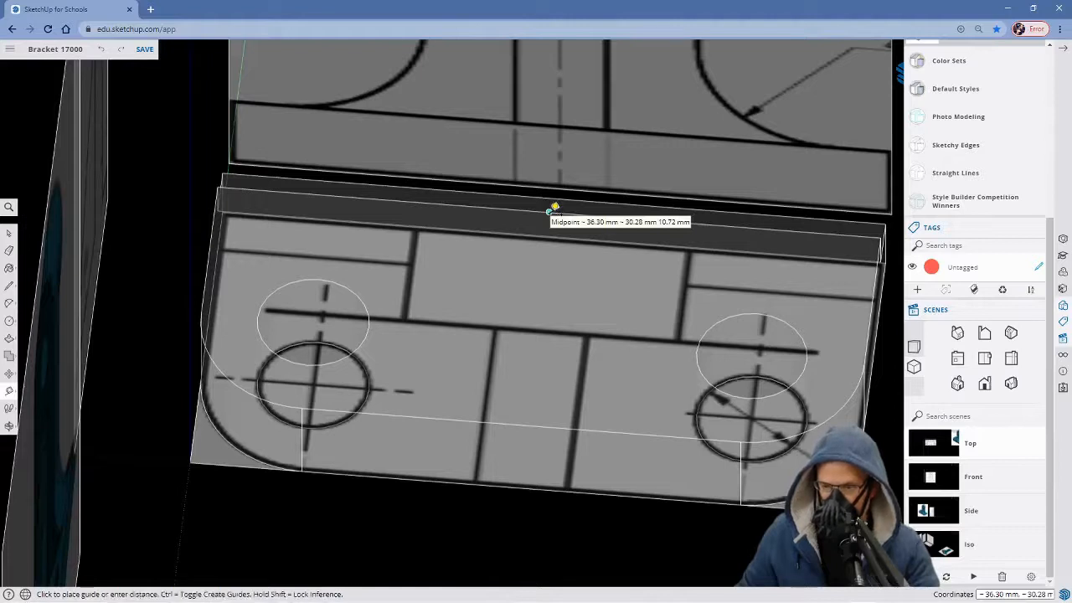
click(550, 211)
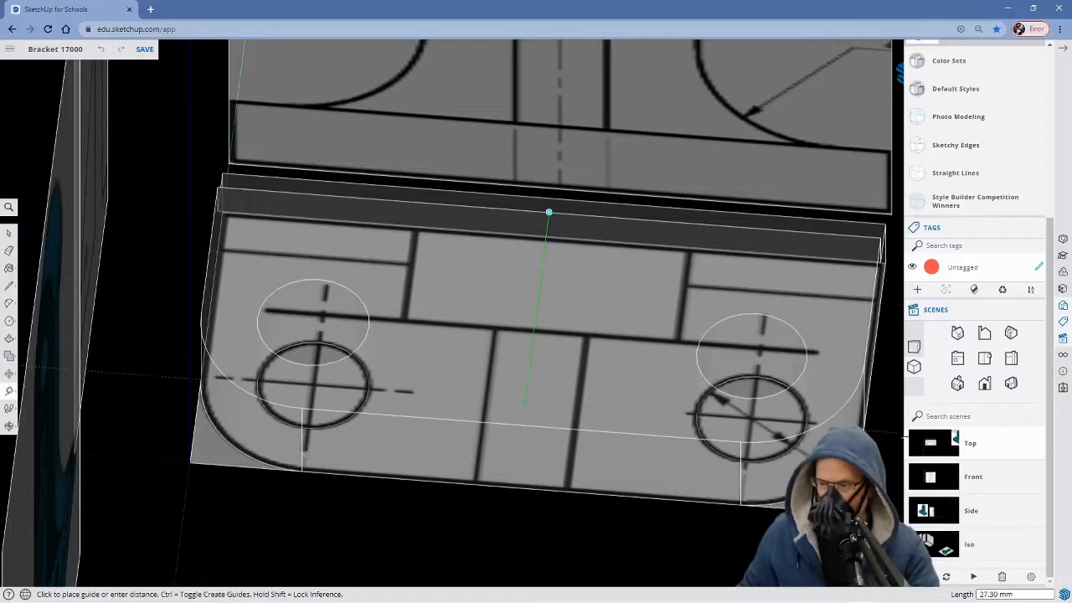
click(932, 445)
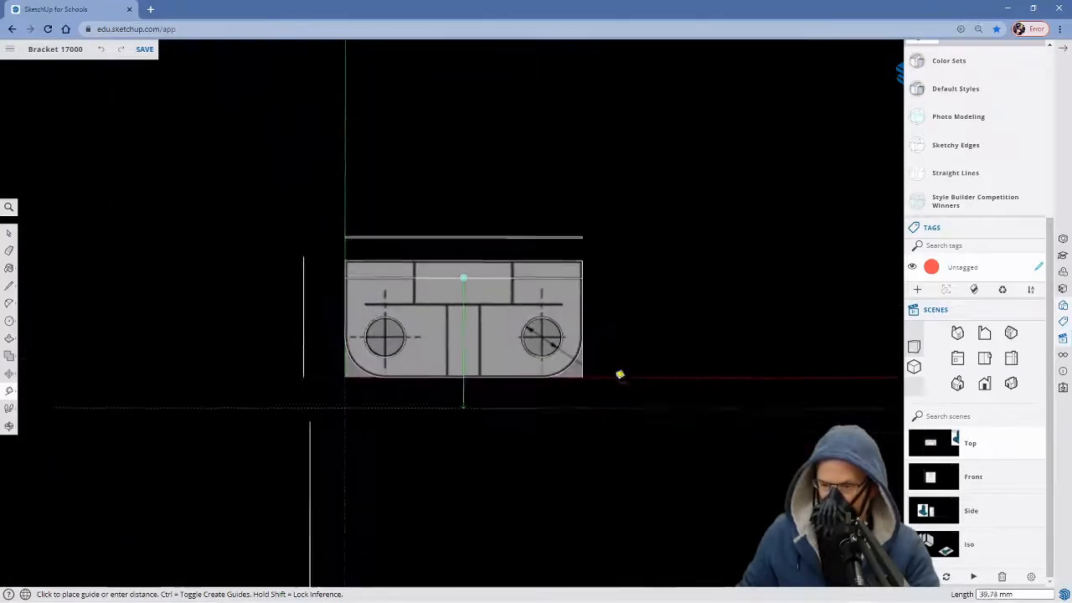
scroll(474, 303, up, 3)
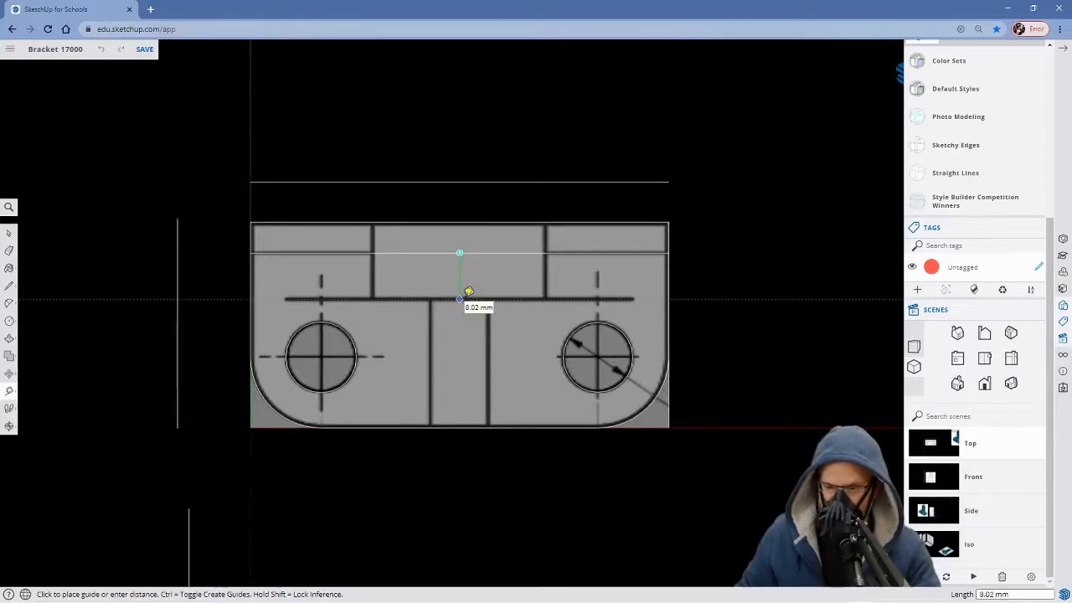
click(468, 291)
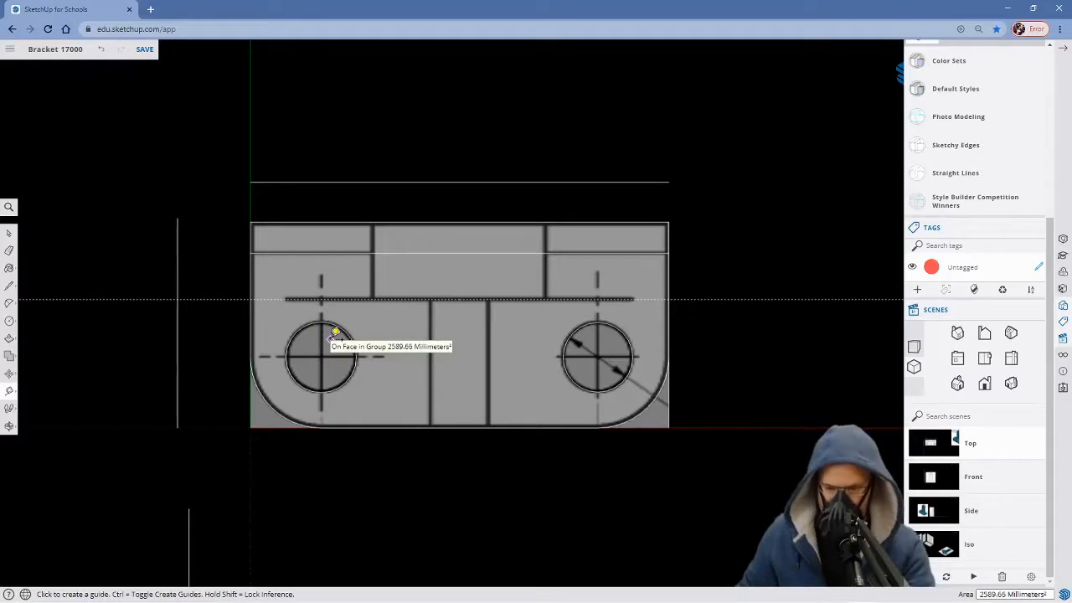
Draw a line along the new guide across the full width of the base's top face.
key(l)
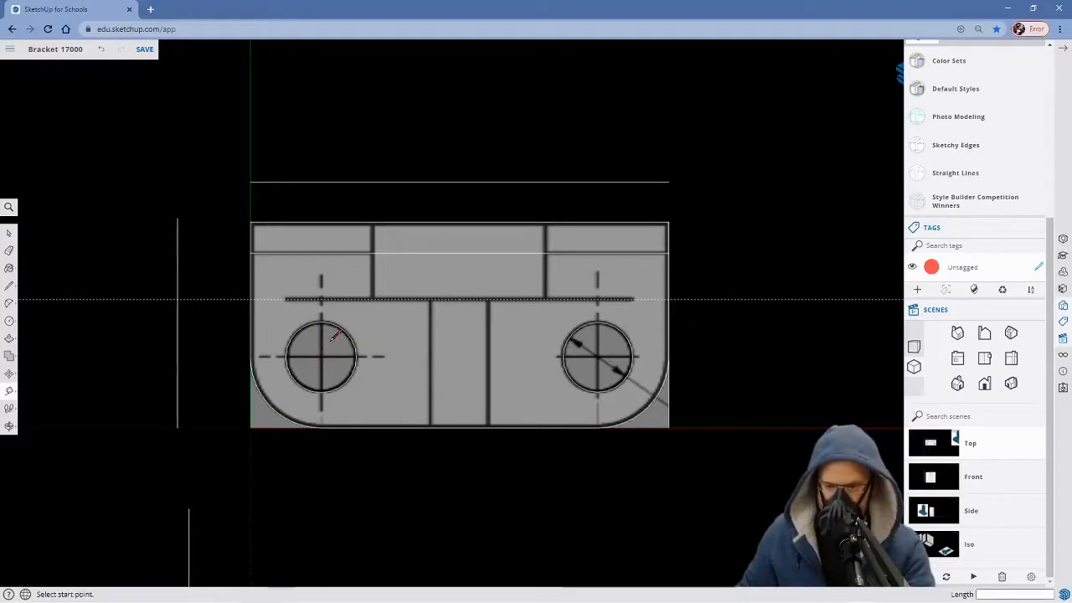
click(251, 299)
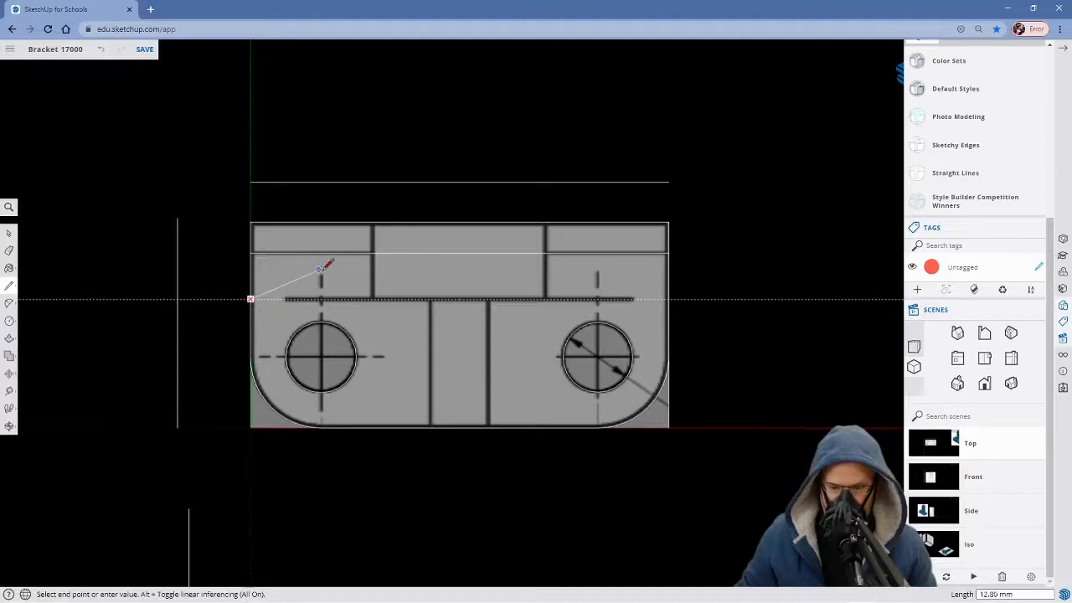
click(670, 299)
Pull the strip between the new line and the notch up 64.78 mm to the top of the Side scene's section drawing.
mouse_move(751, 419)
middle_down()
mouse_move(638, 359)
mouse_move(578, 343)
mouse_move(567, 371)
mouse_move(588, 416)
mouse_move(569, 469)
mouse_move(617, 505)
mouse_move(415, 333)
middle_up()
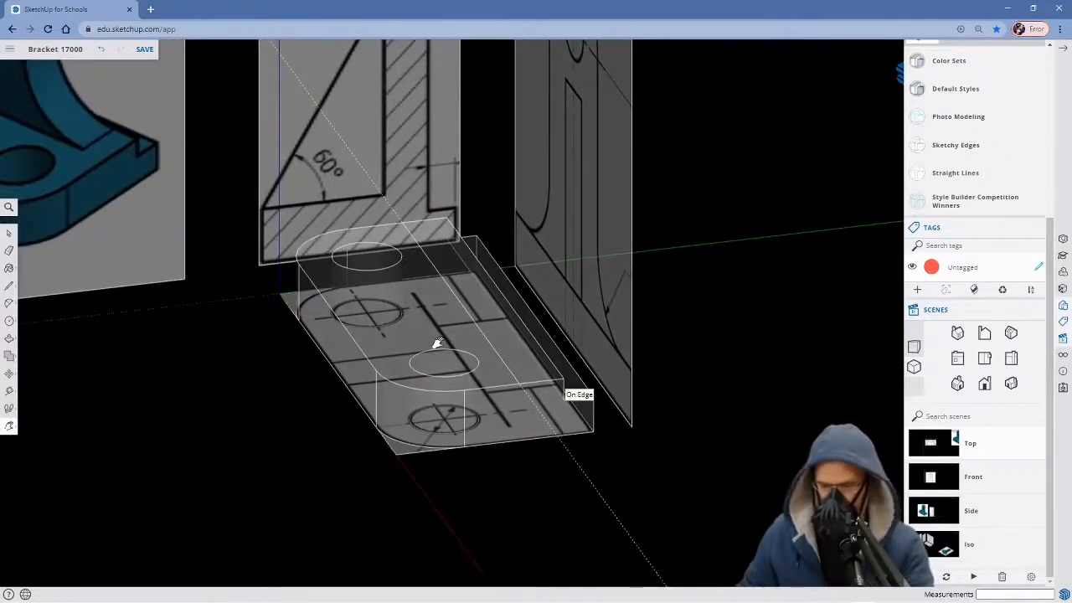
key(p)
click(505, 338)
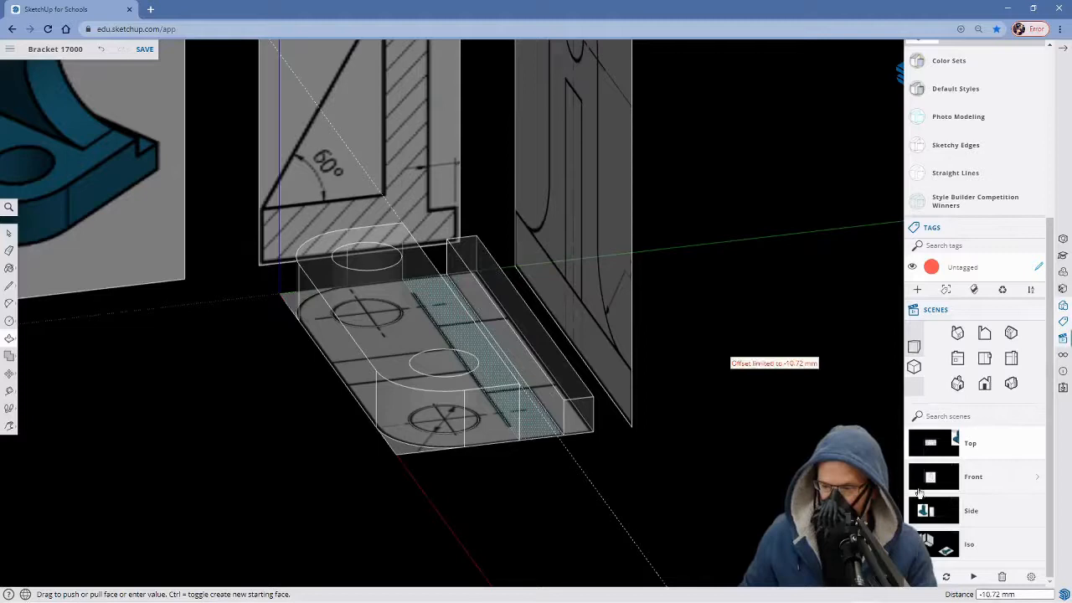
click(936, 510)
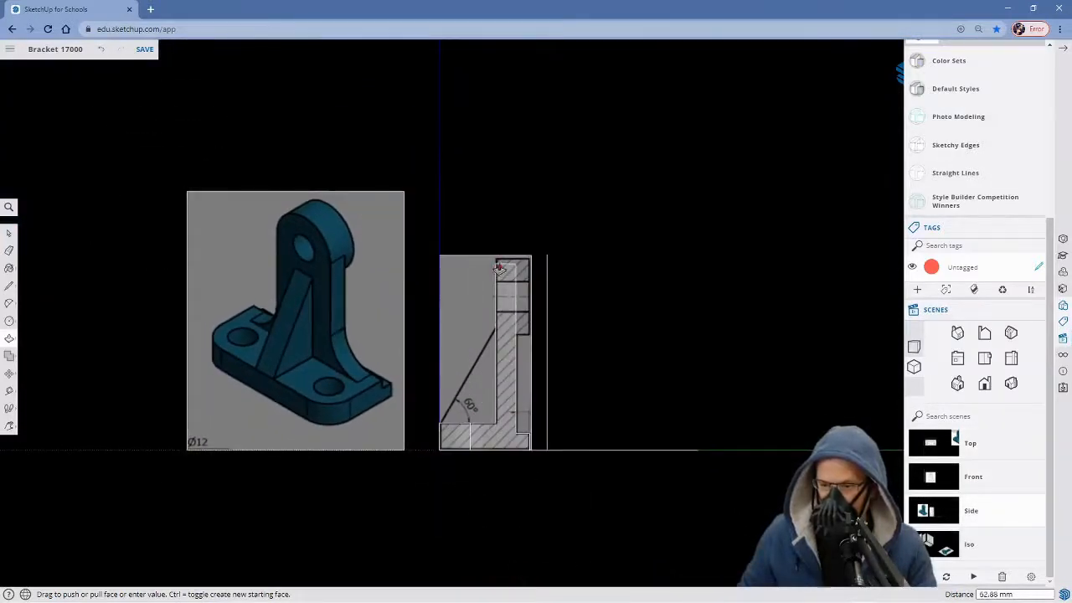
scroll(500, 268, up, 4)
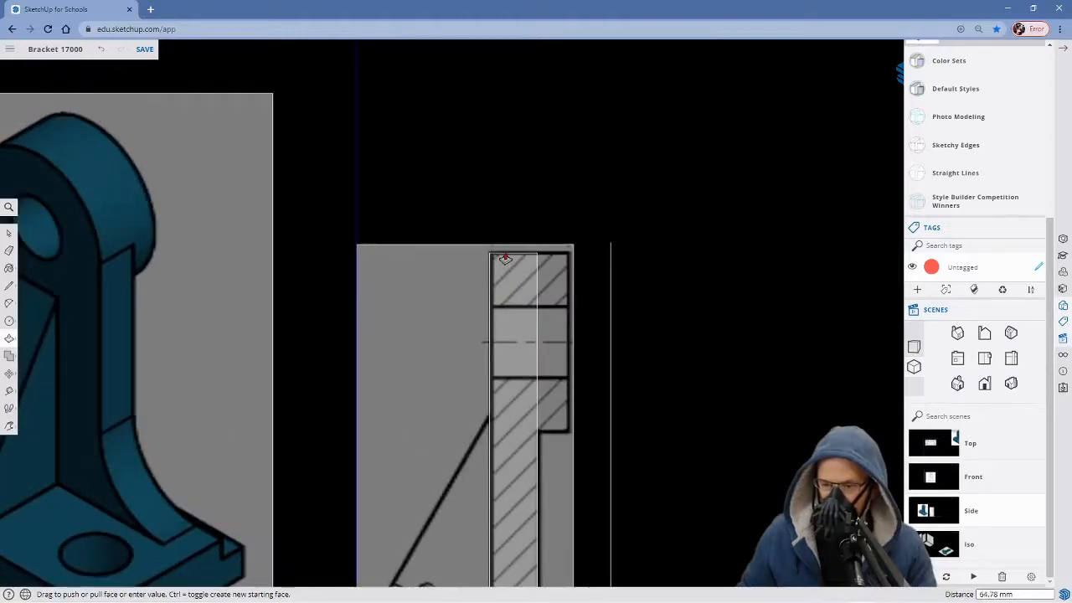
click(505, 258)
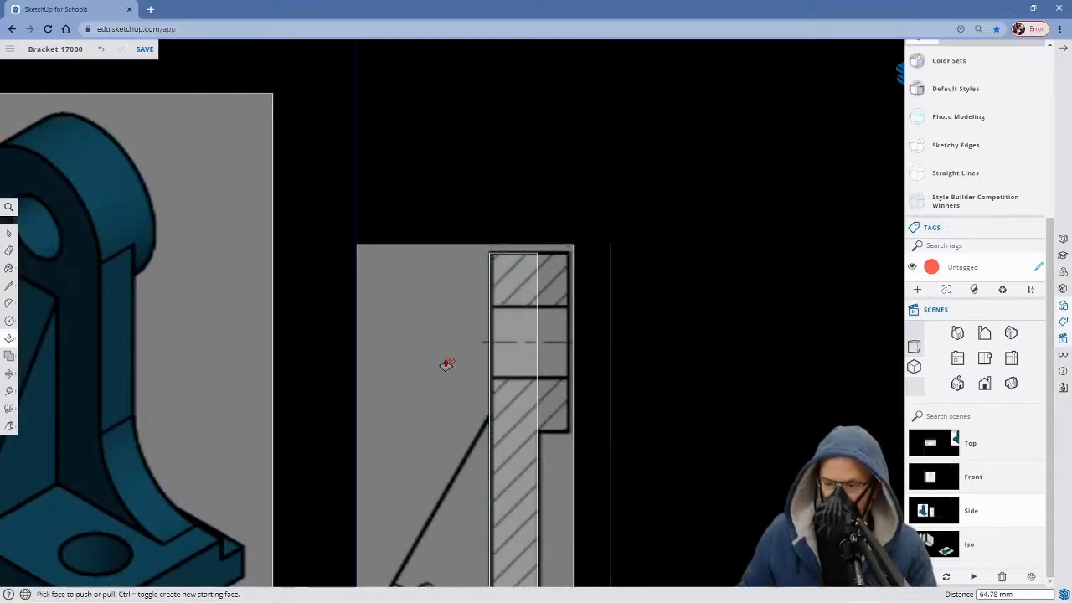
Turn off X-ray transparency to show the base and its raised upright plate as solid faces.
scroll(450, 344, down, 5)
middle_drag(426, 471, 453, 538)
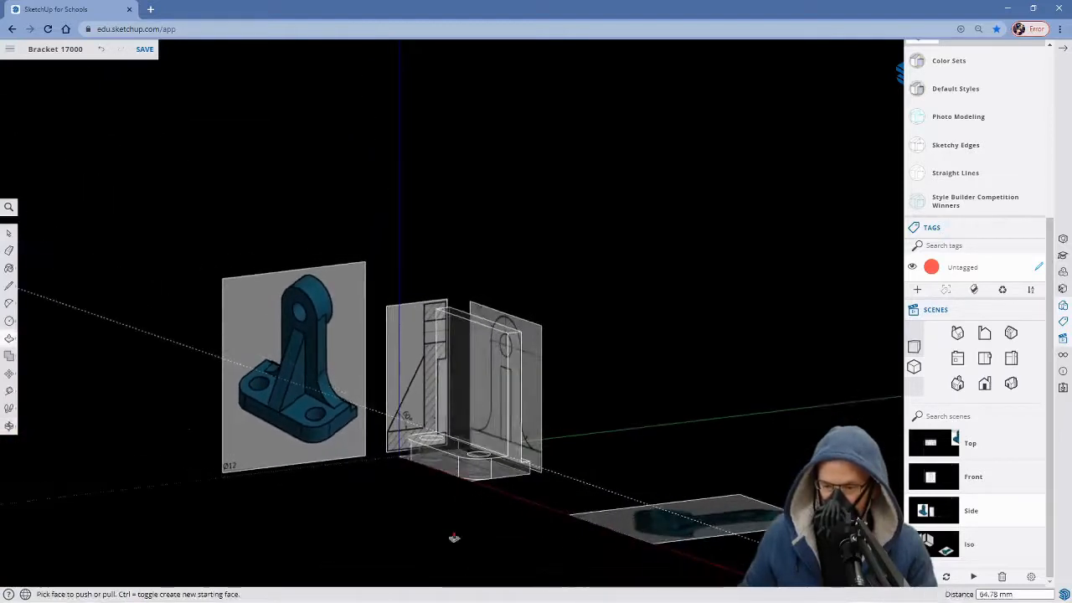
click(8, 207)
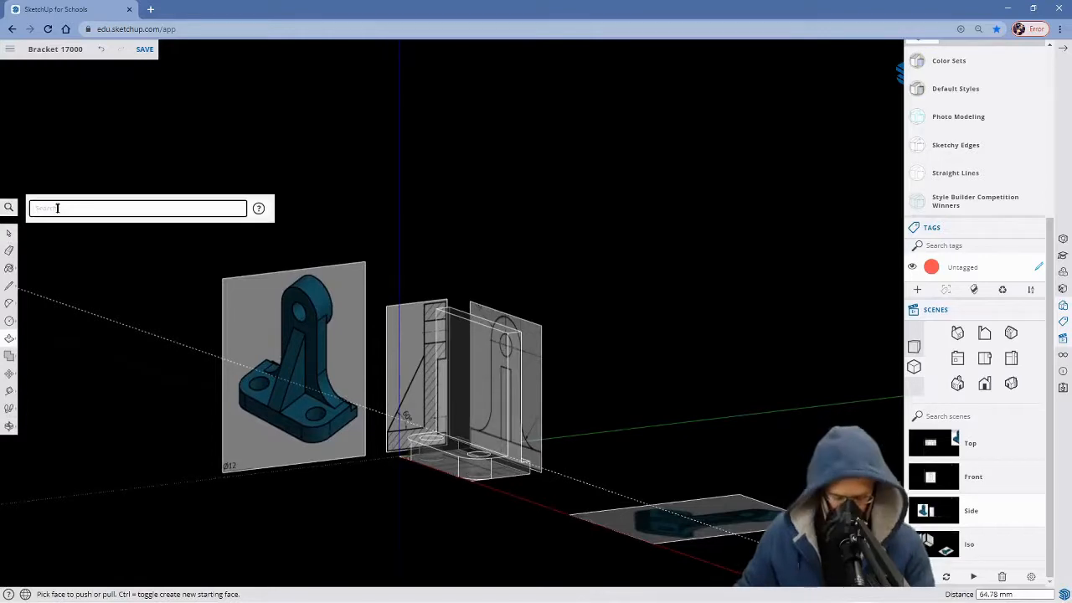
text(x)
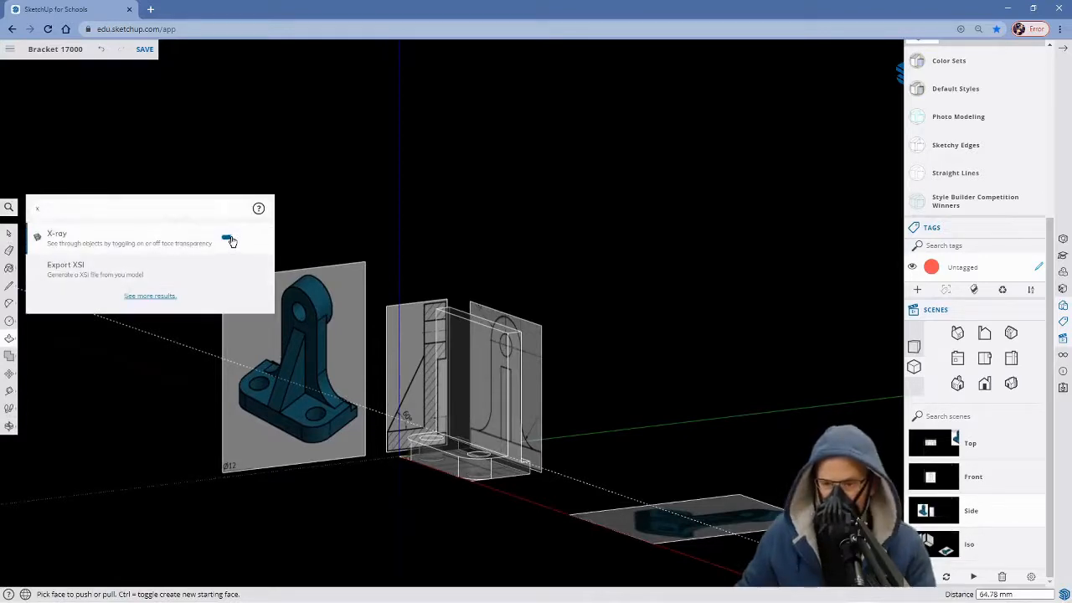
click(229, 240)
scroll(377, 499, up, 3)
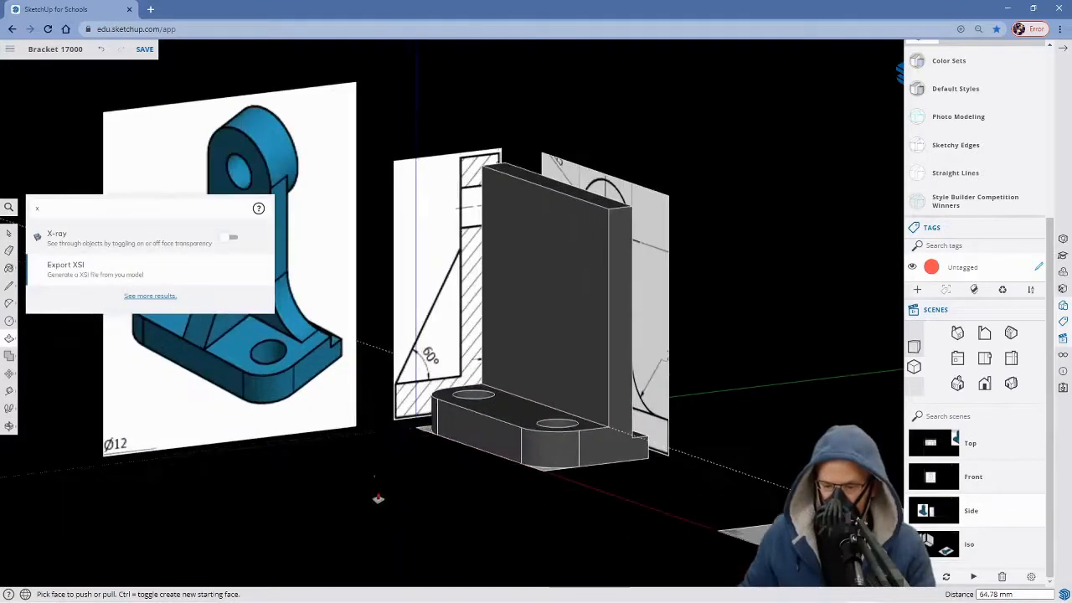
key(space)
middle_drag(376, 466, 623, 528)
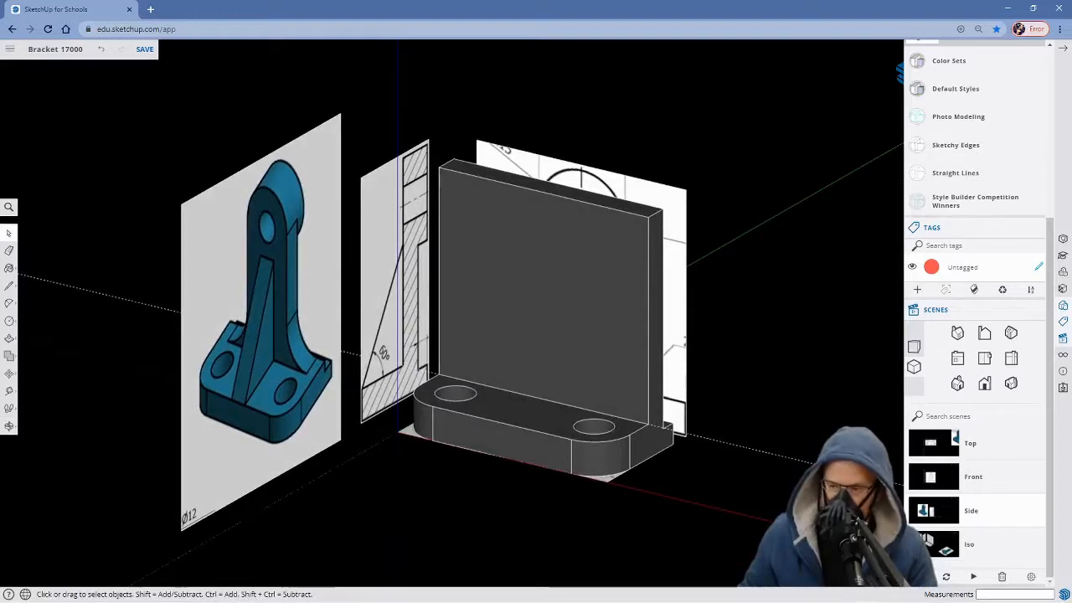
Place a horizontal guide 15.11 mm below the plate's top front edge, along the traced hole's centreline in the Front scene.
click(935, 478)
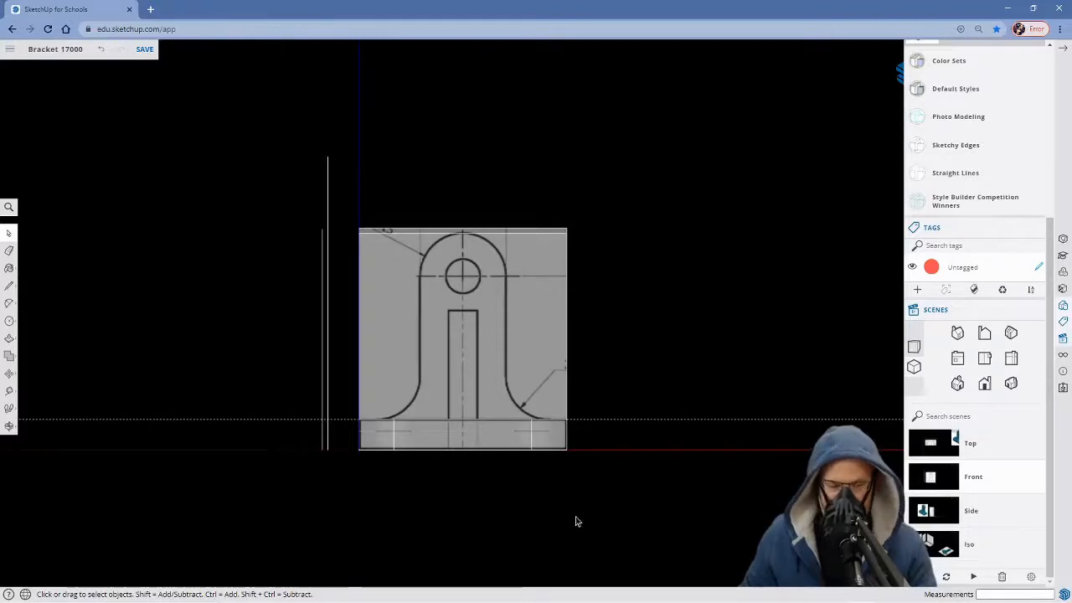
scroll(478, 497, up, 3)
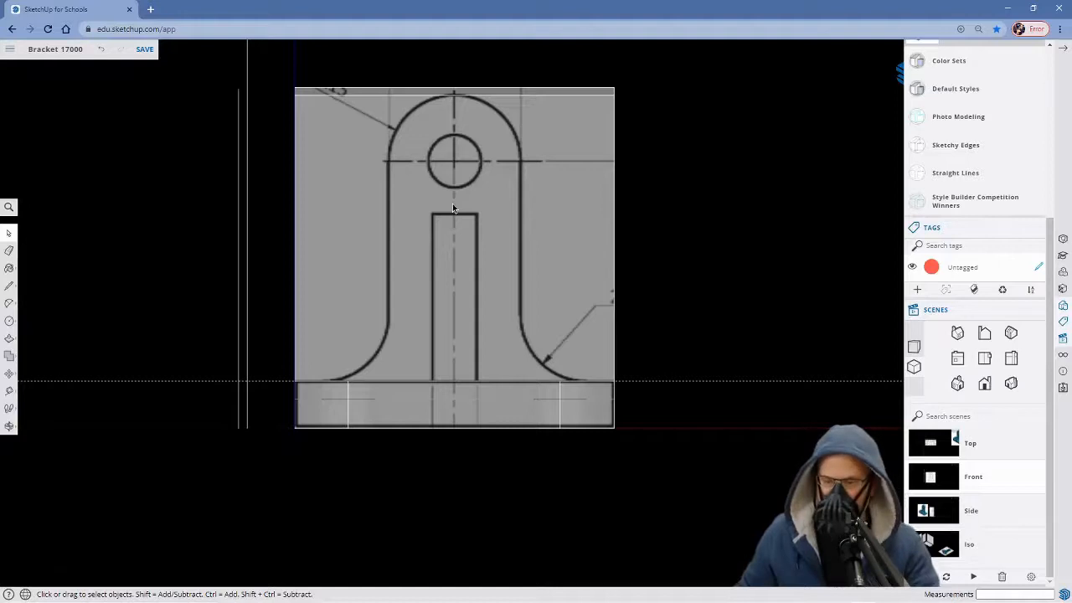
key(t)
middle_drag(456, 172, 461, 232)
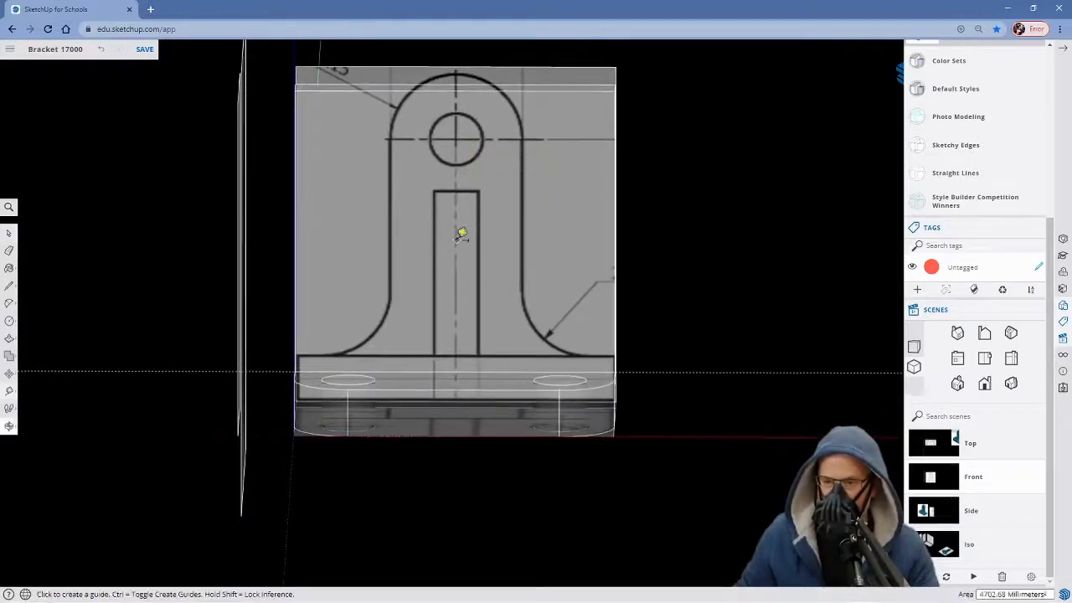
click(458, 86)
click(465, 86)
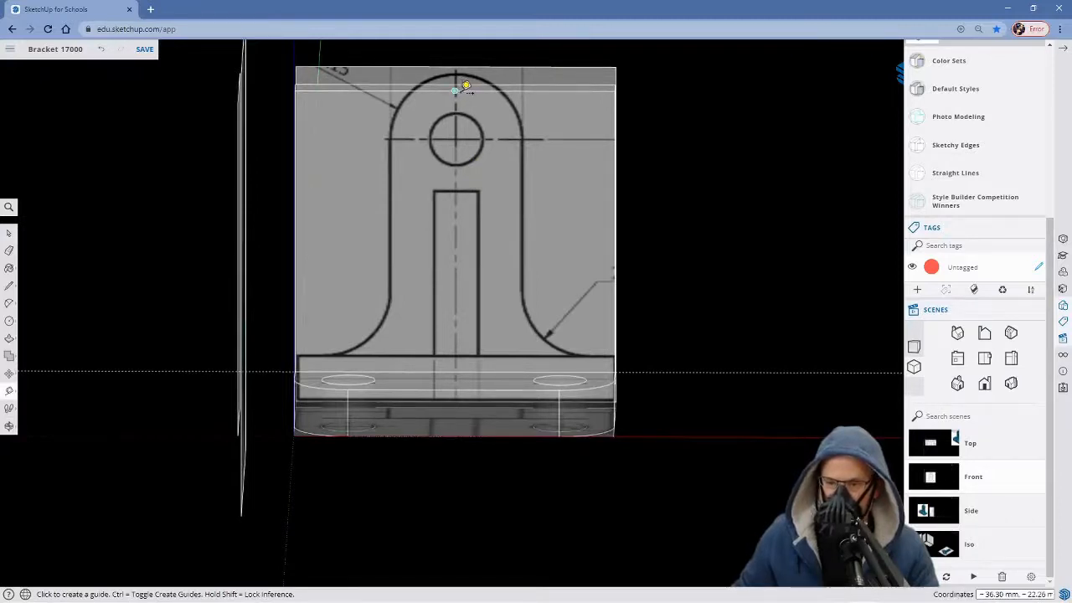
click(459, 87)
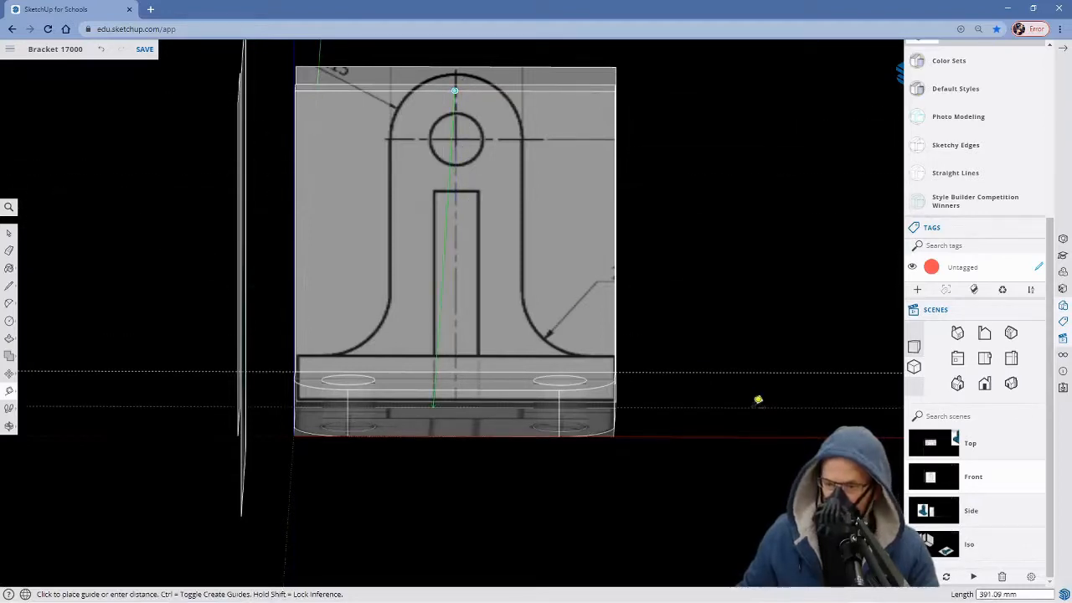
click(931, 476)
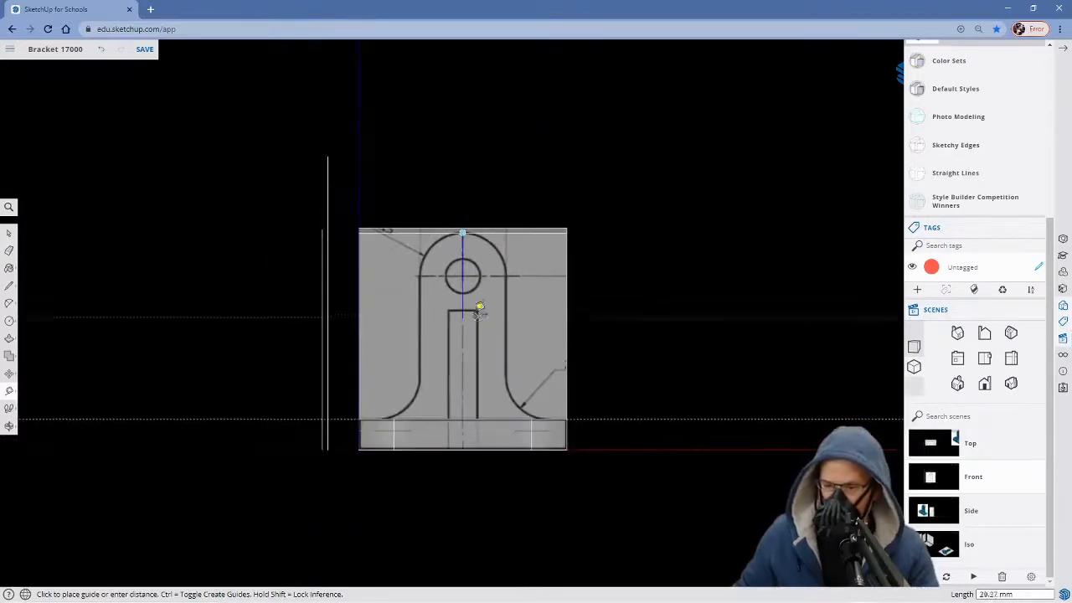
scroll(477, 301, up, 4)
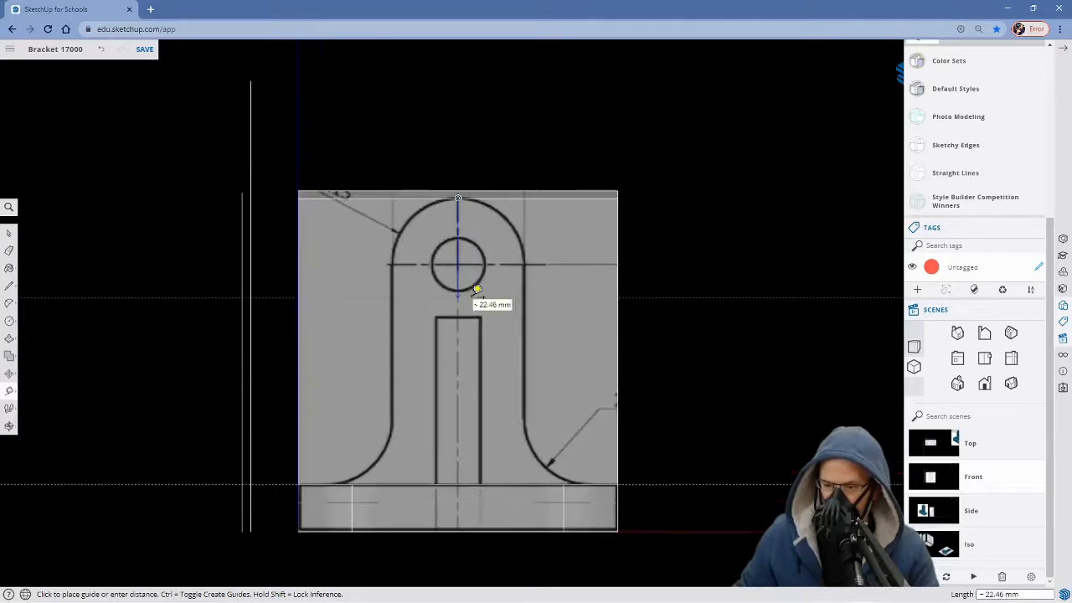
scroll(477, 289, up, 1)
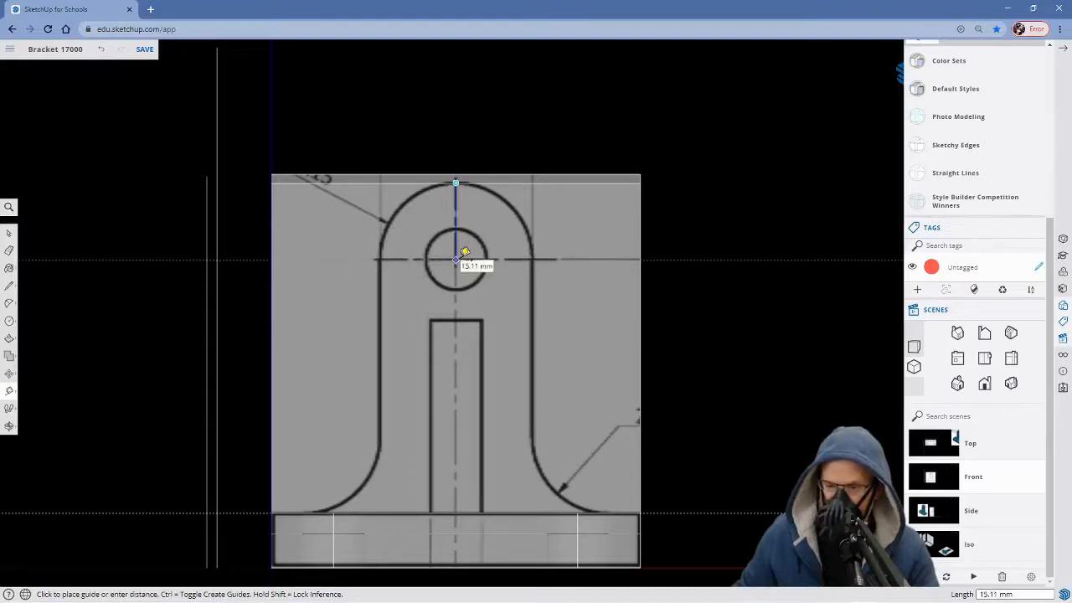
click(465, 252)
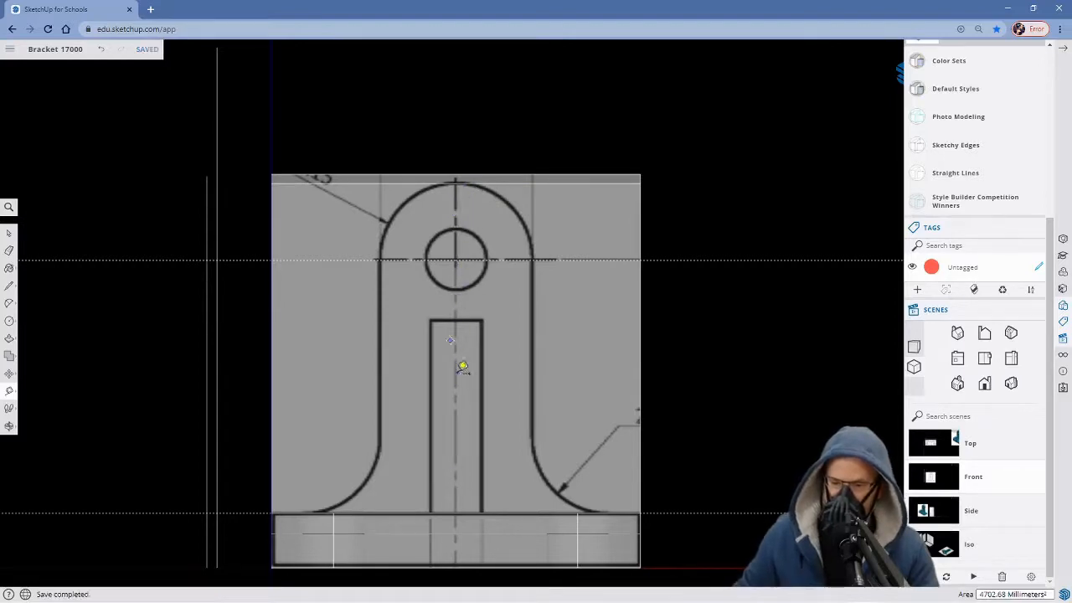
Place a vertical guide 36.30 mm in from the plate's right front edge, along the traced vertical centreline.
mouse_move(593, 394)
middle_down()
mouse_move(578, 397)
mouse_move(608, 382)
middle_up()
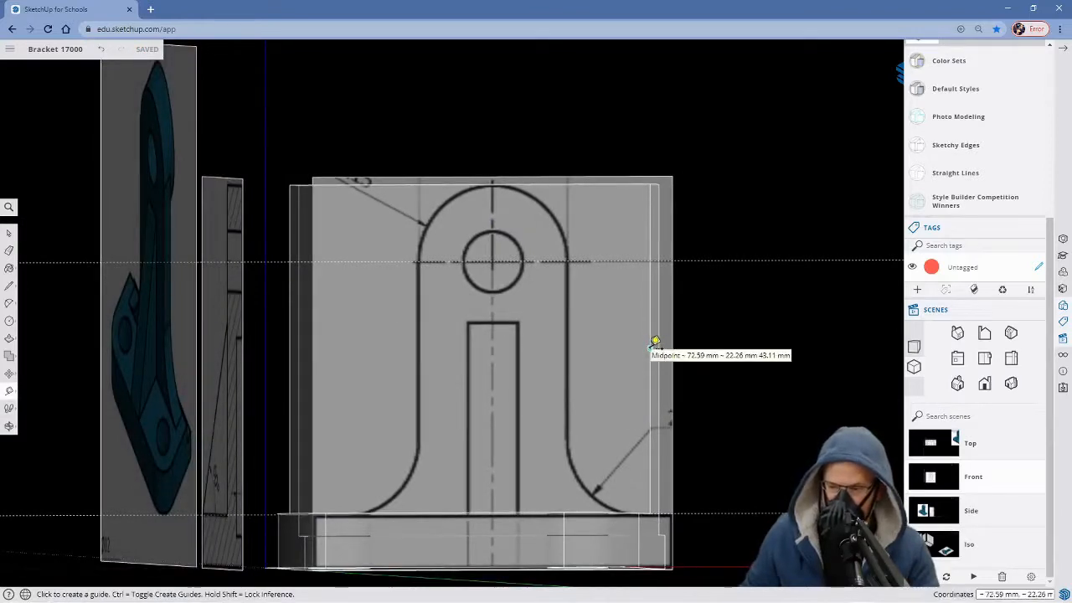
click(650, 347)
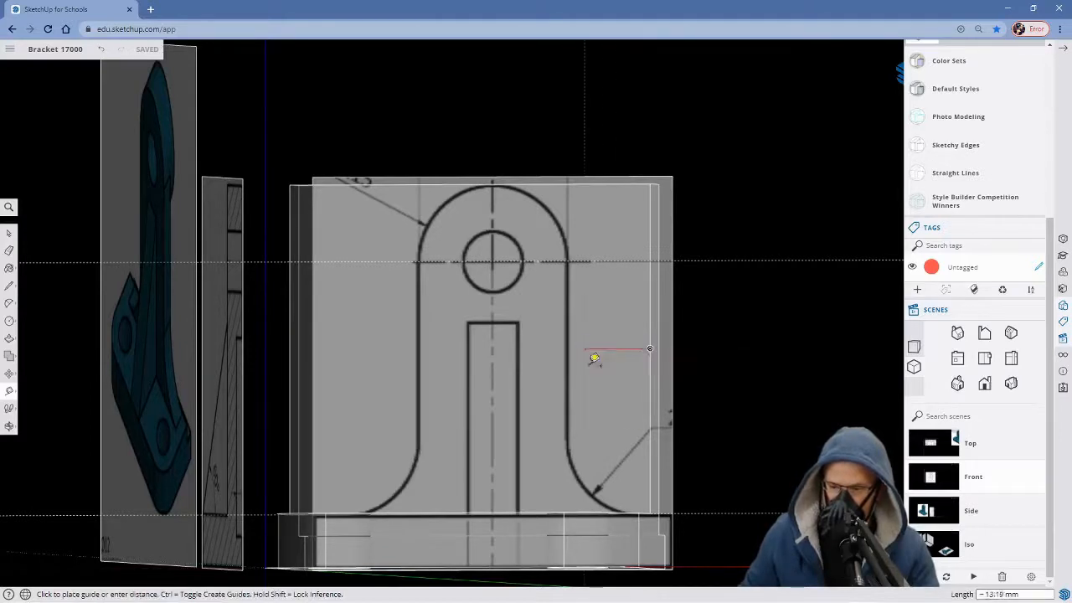
scroll(745, 415, down, 3)
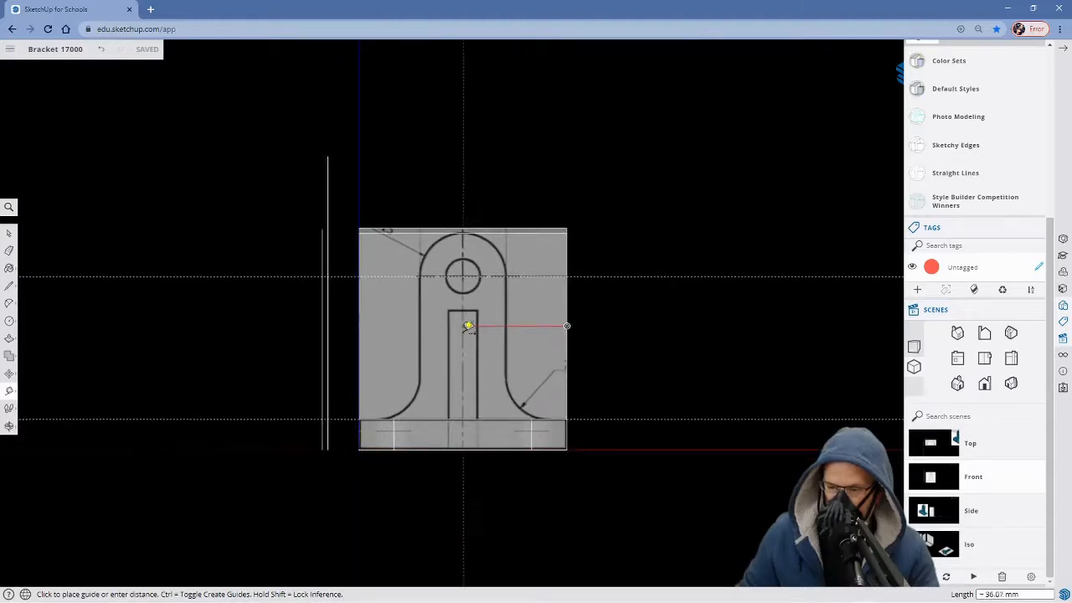
scroll(468, 326, up, 3)
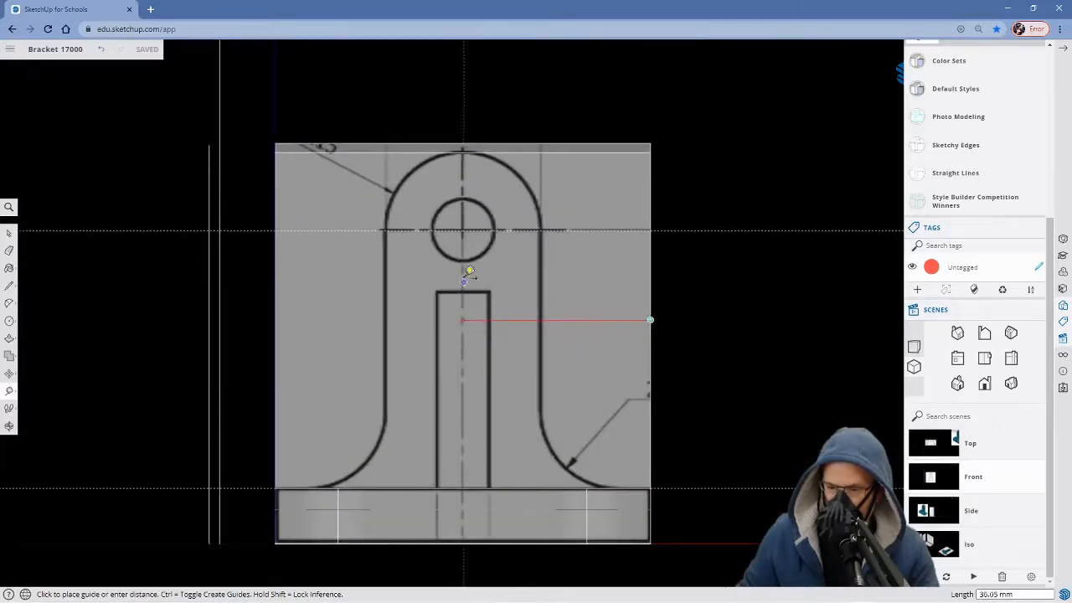
scroll(466, 268, up, 2)
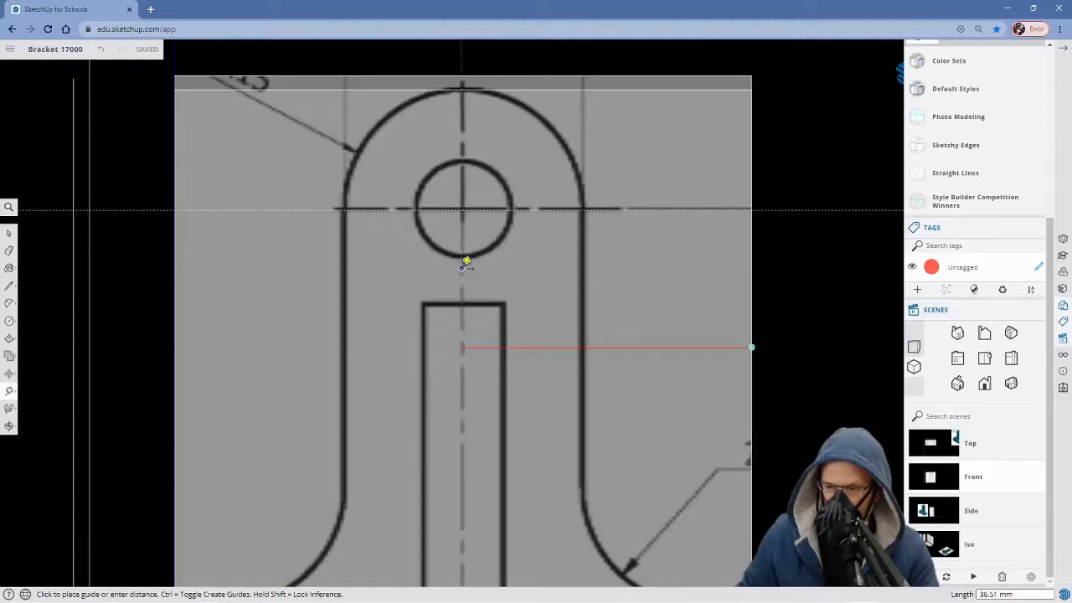
click(468, 262)
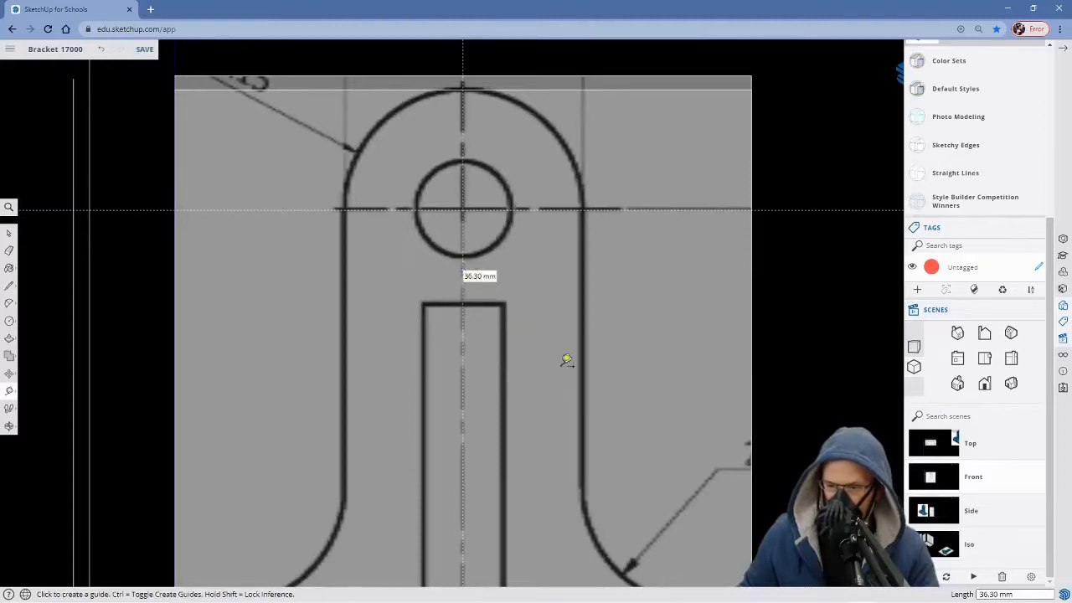
scroll(567, 360, down, 2)
scroll(567, 360, down, 1)
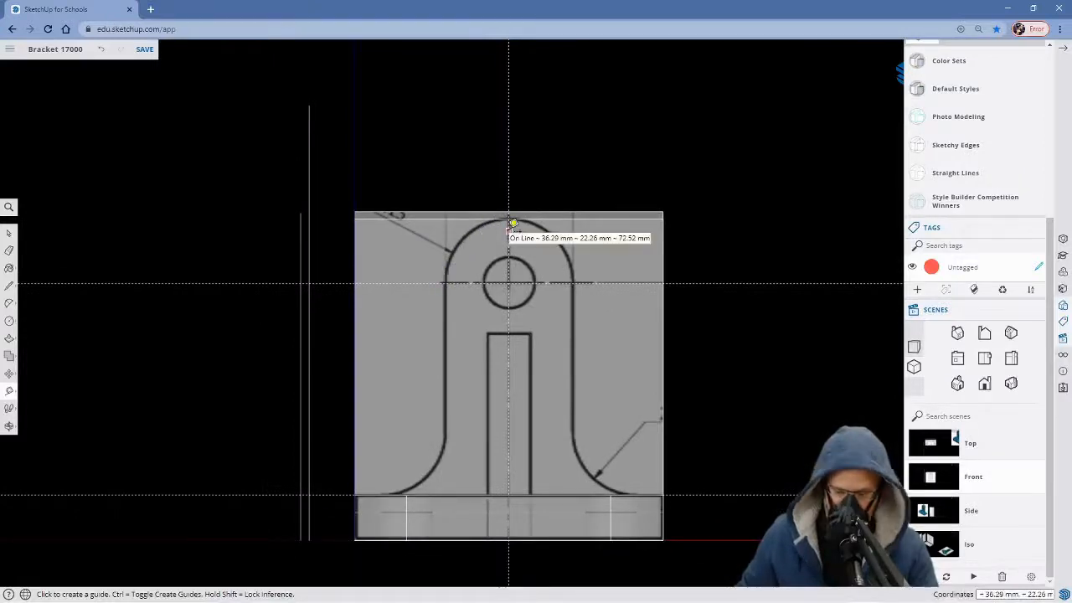
key(a)
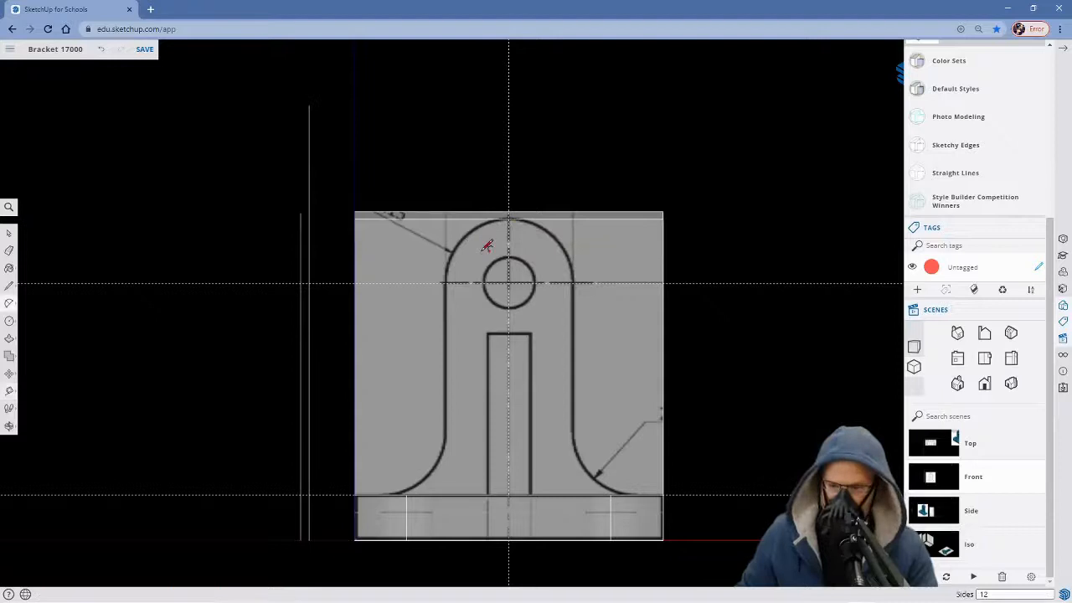
scroll(460, 272, up, 1)
scroll(461, 276, up, 1)
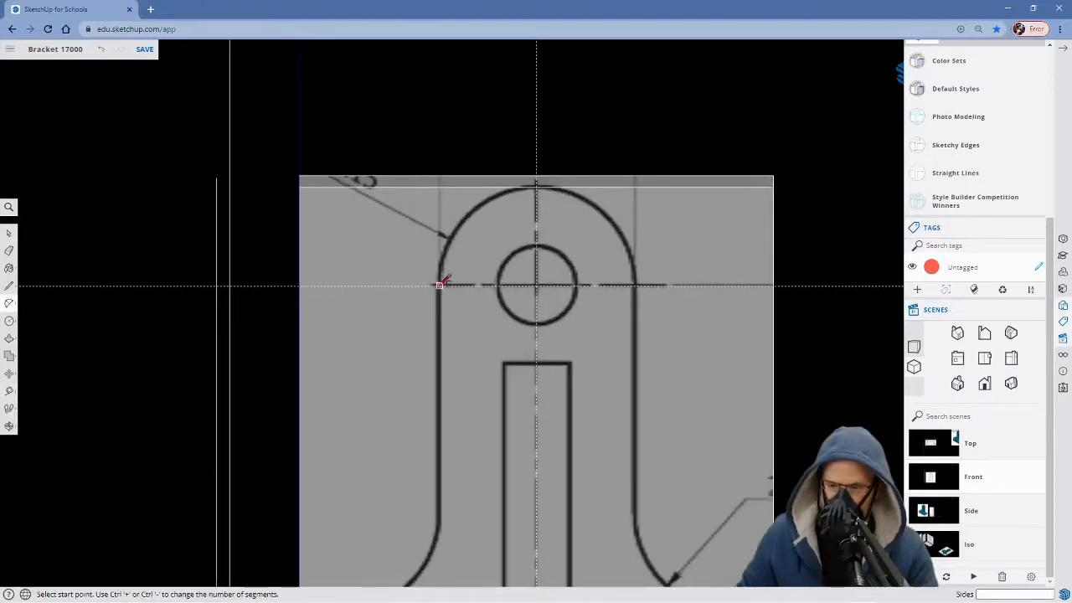
scroll(458, 281, down, 1)
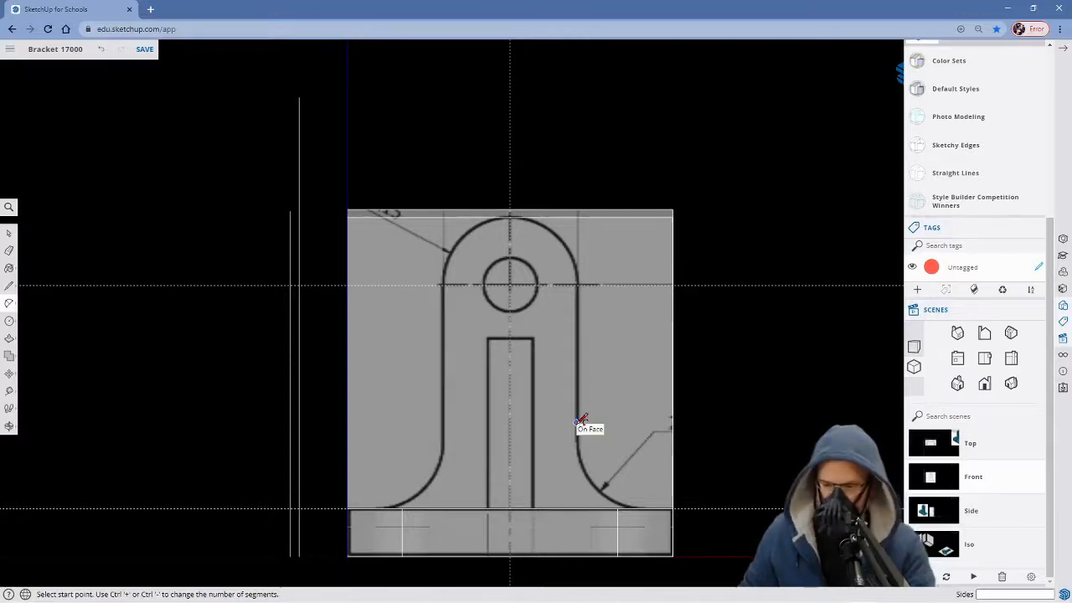
Place vertical guides along the upright's traced straight sides, 21.27 mm from the plate's left front edge and 21.36 mm from its right one.
key(t)
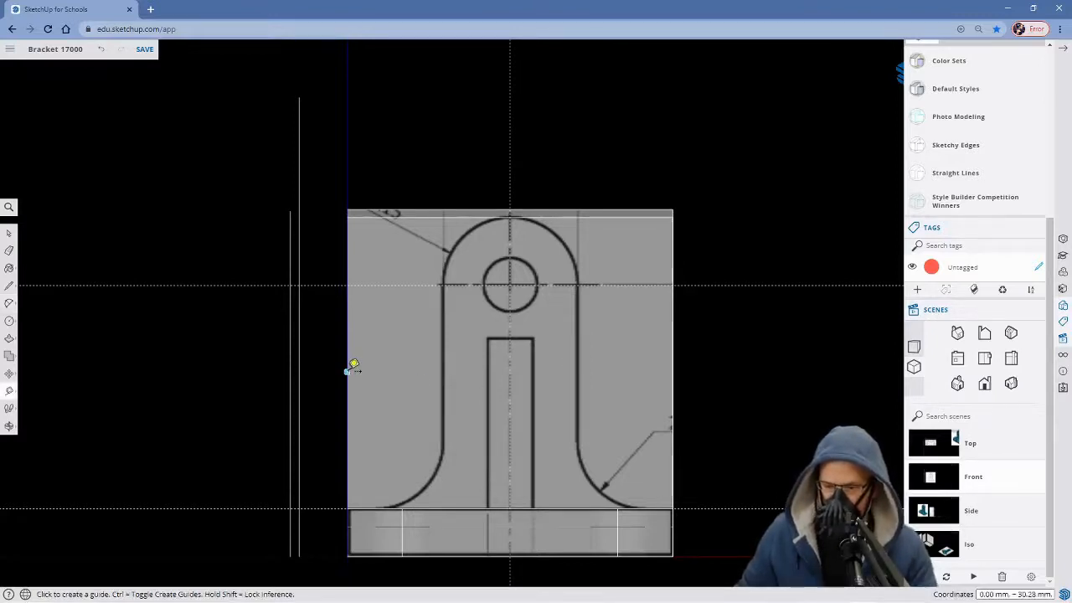
mouse_move(354, 365)
middle_down()
mouse_move(363, 378)
mouse_move(407, 373)
mouse_move(383, 378)
middle_up()
scroll(361, 373, up, 3)
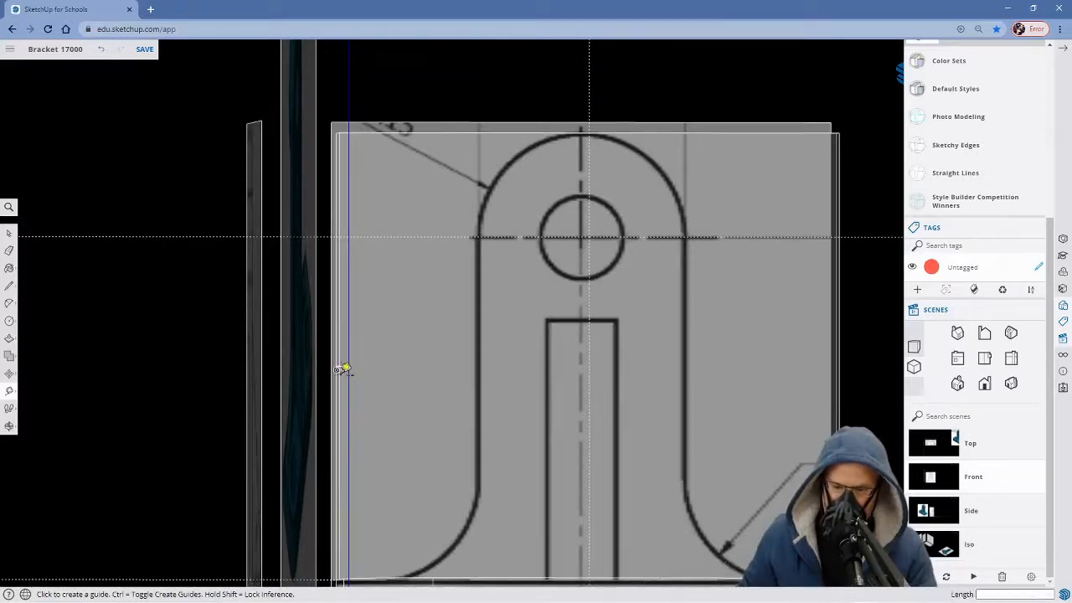
scroll(348, 370, up, 2)
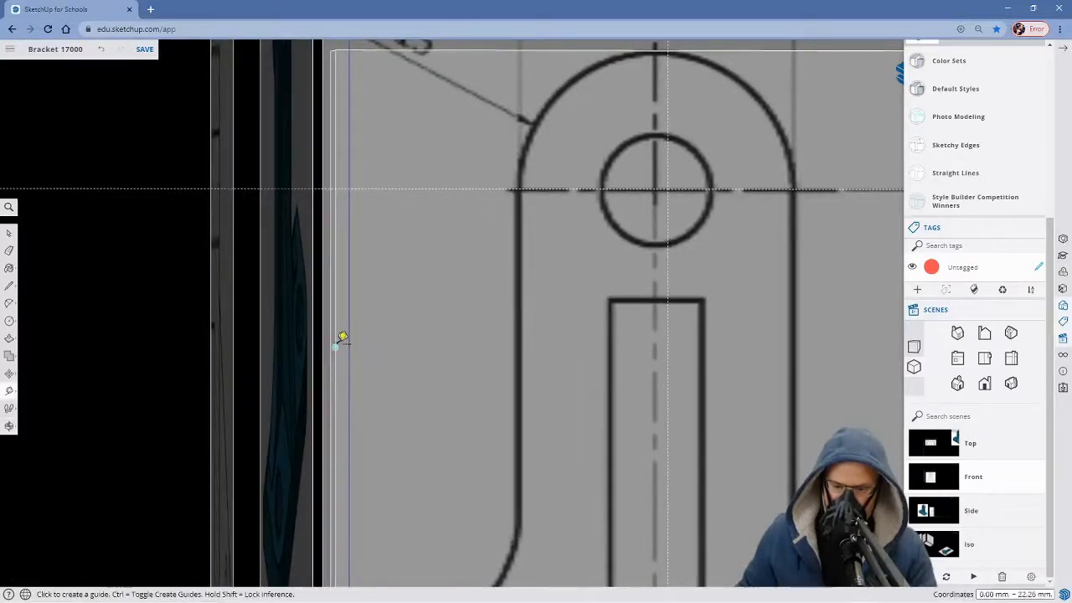
click(337, 345)
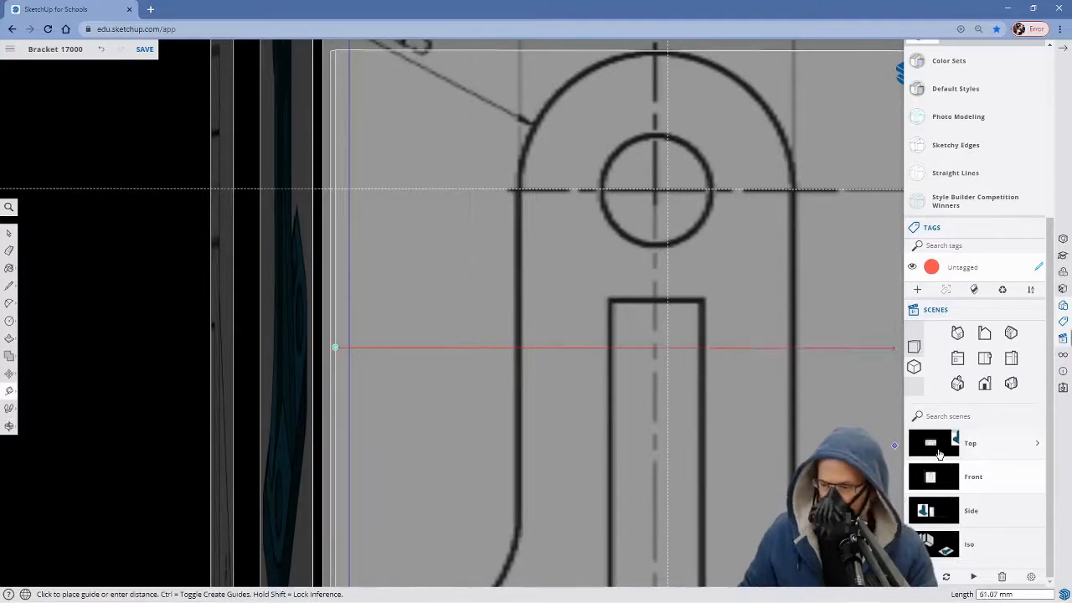
click(932, 478)
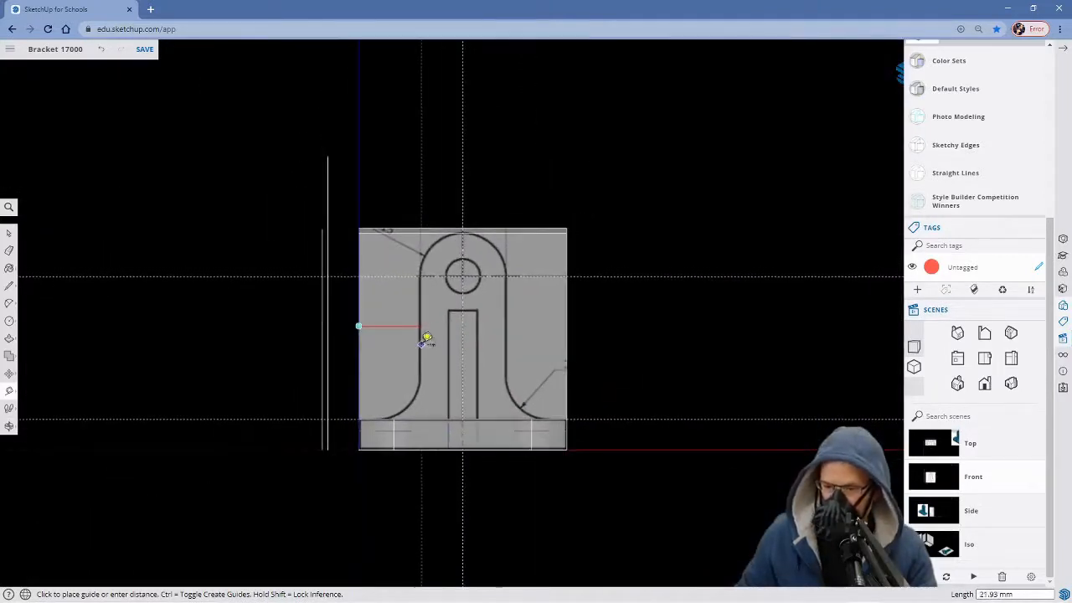
scroll(426, 336, up, 2)
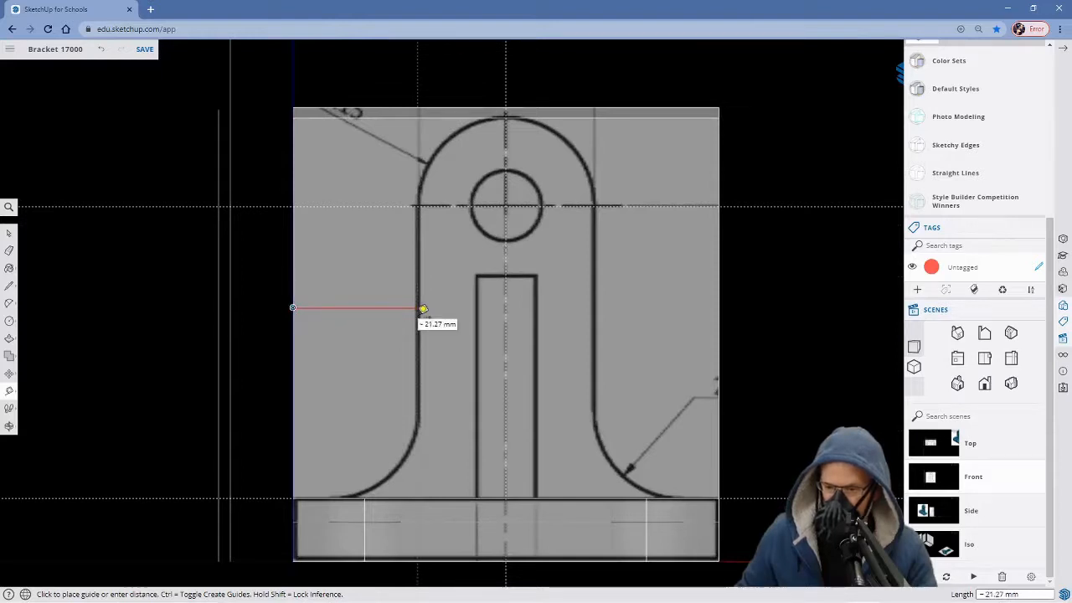
click(421, 309)
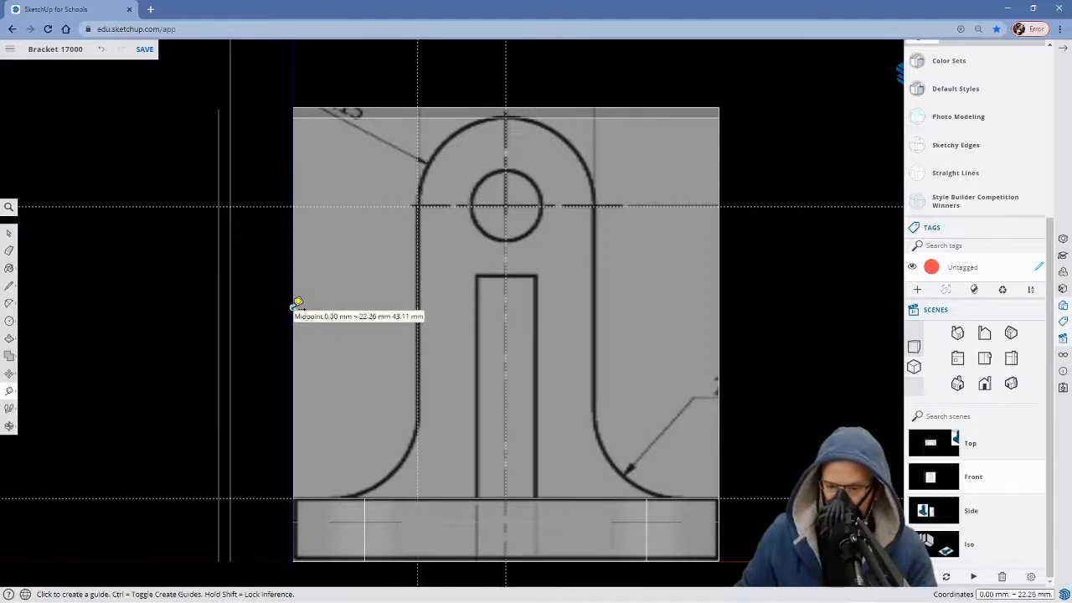
click(293, 306)
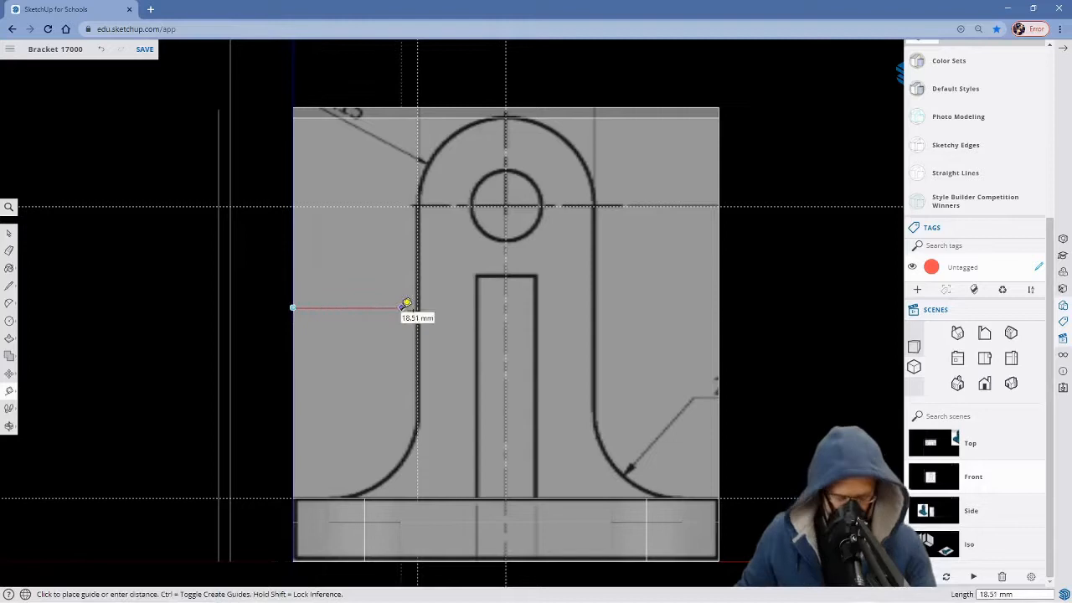
key(Escape)
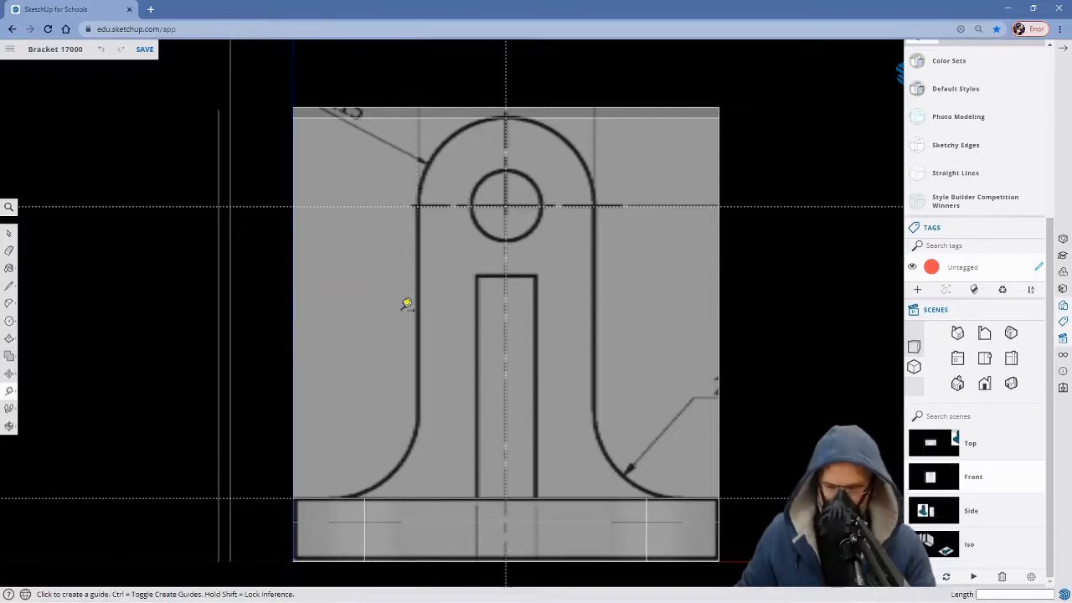
click(292, 307)
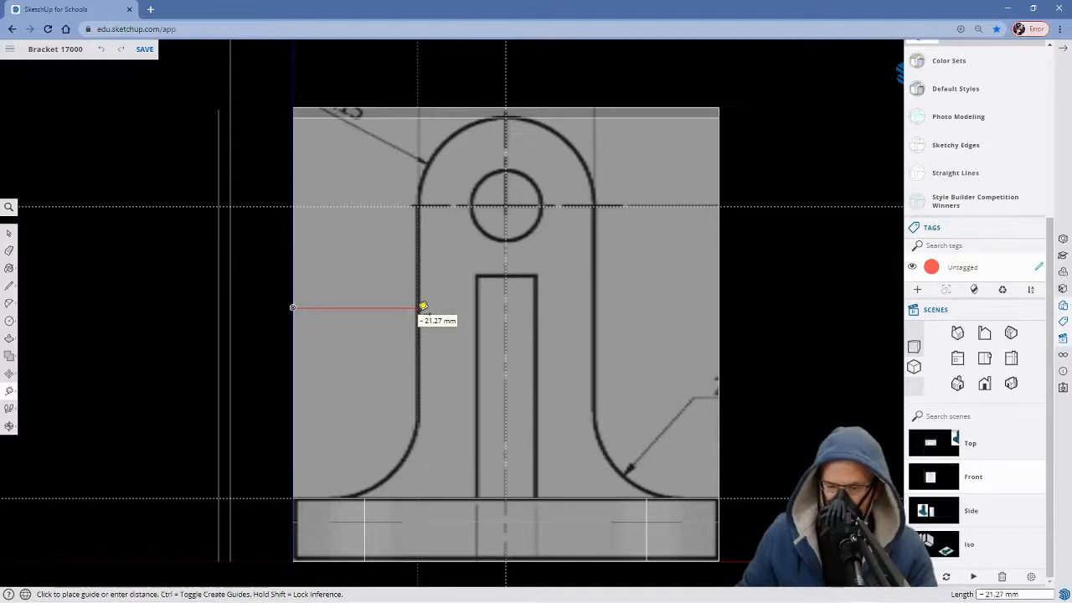
click(423, 307)
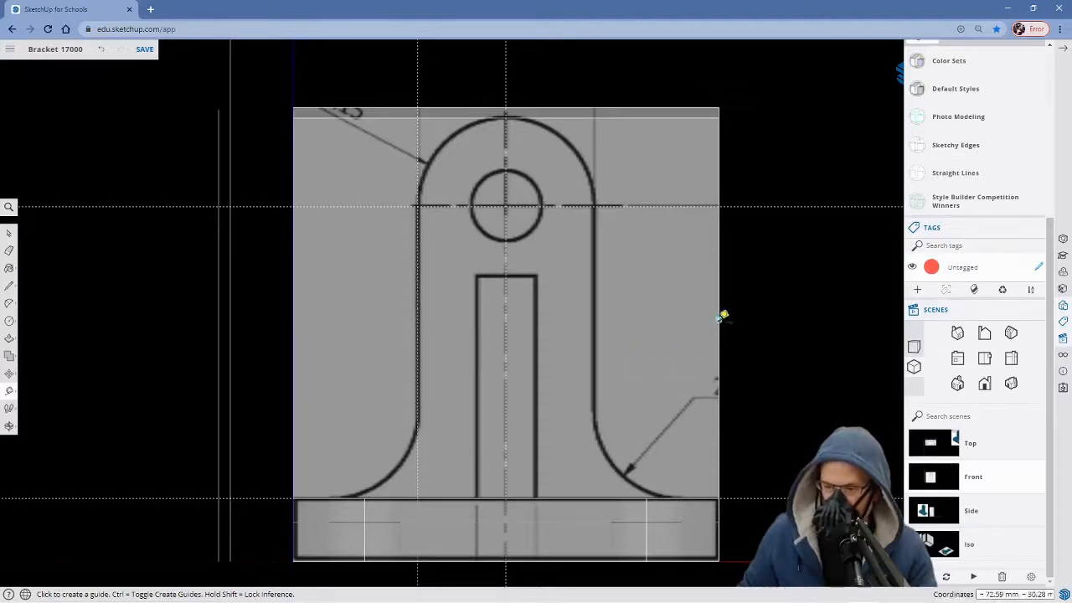
click(719, 319)
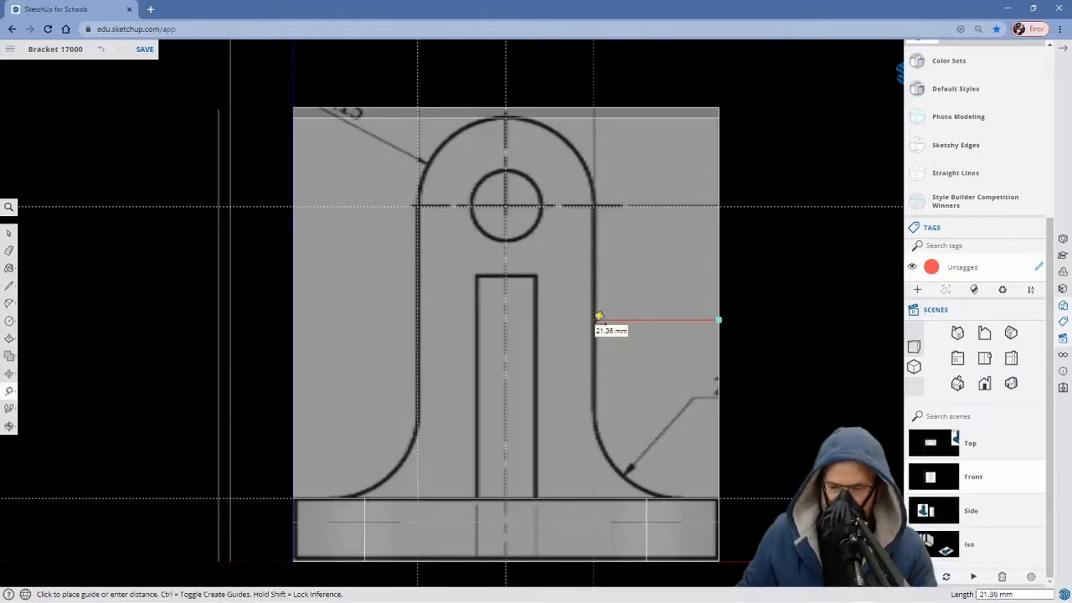
click(598, 317)
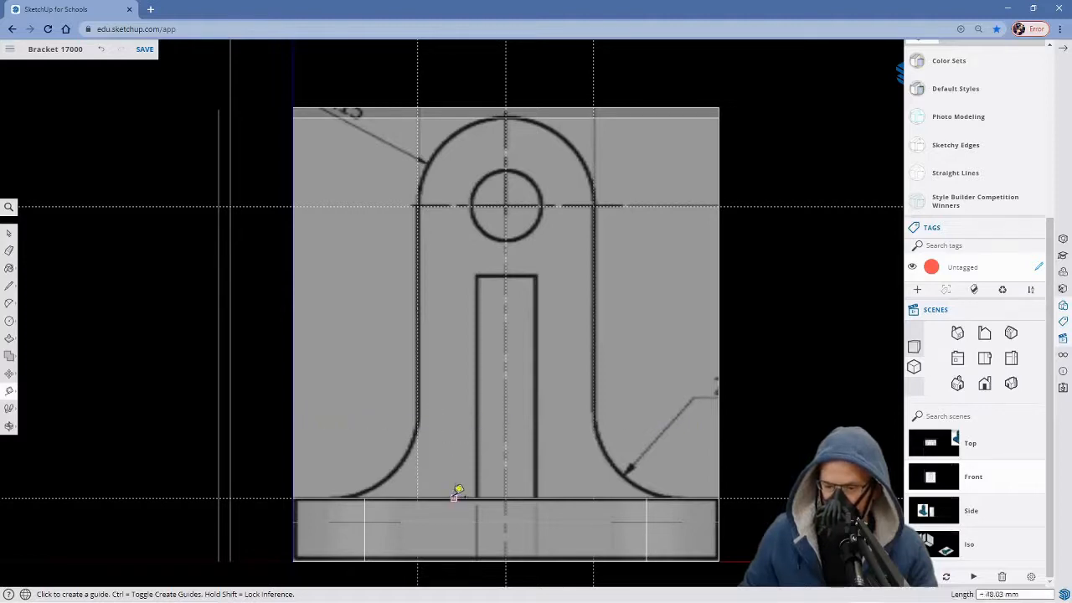
Place a horizontal guide 12.10 mm above the base's top edge on the plate, where the traced lower fillets begin.
middle_drag(473, 508, 480, 528)
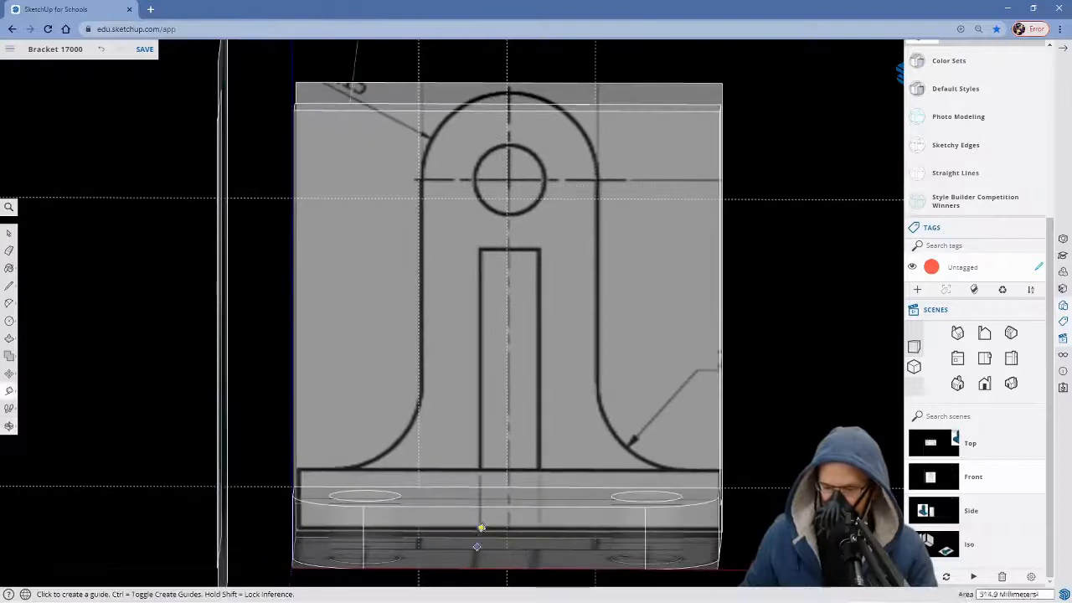
middle_drag(479, 484, 484, 486)
click(482, 483)
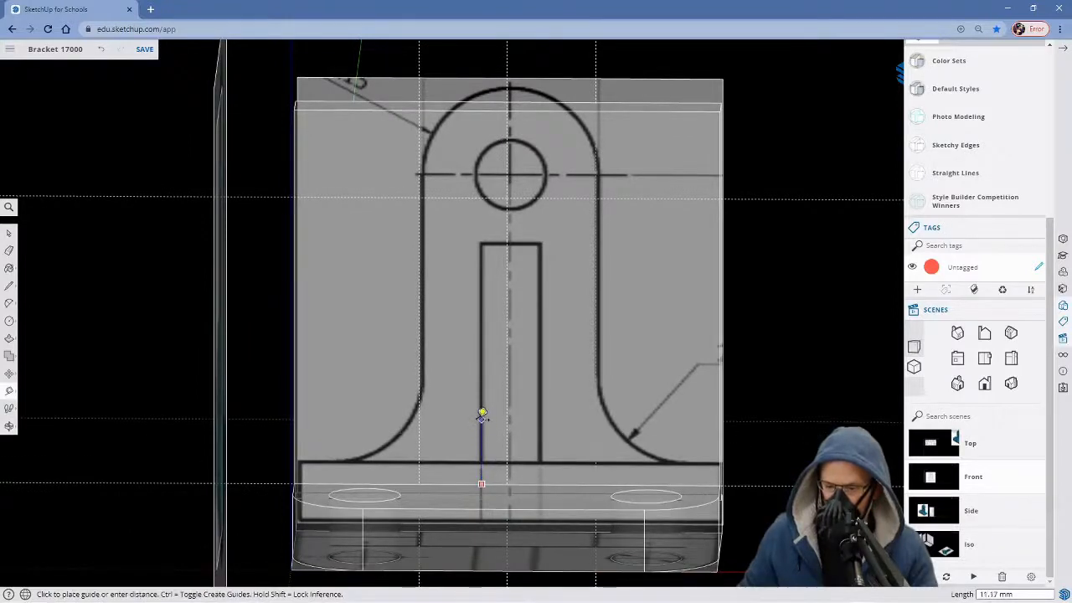
click(931, 477)
scroll(448, 400, up, 3)
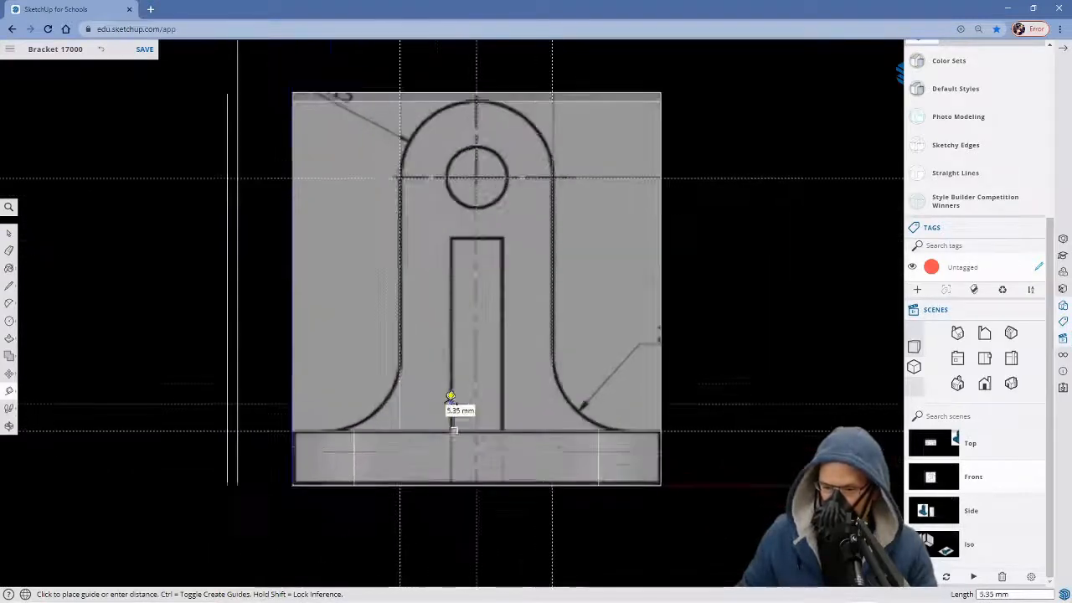
scroll(451, 389, up, 1)
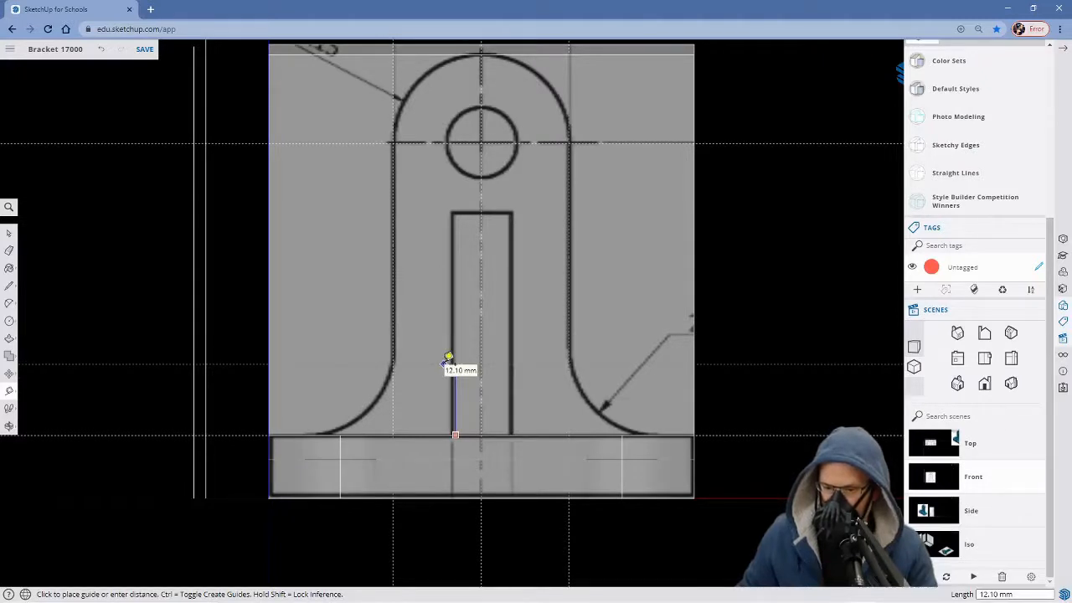
click(448, 357)
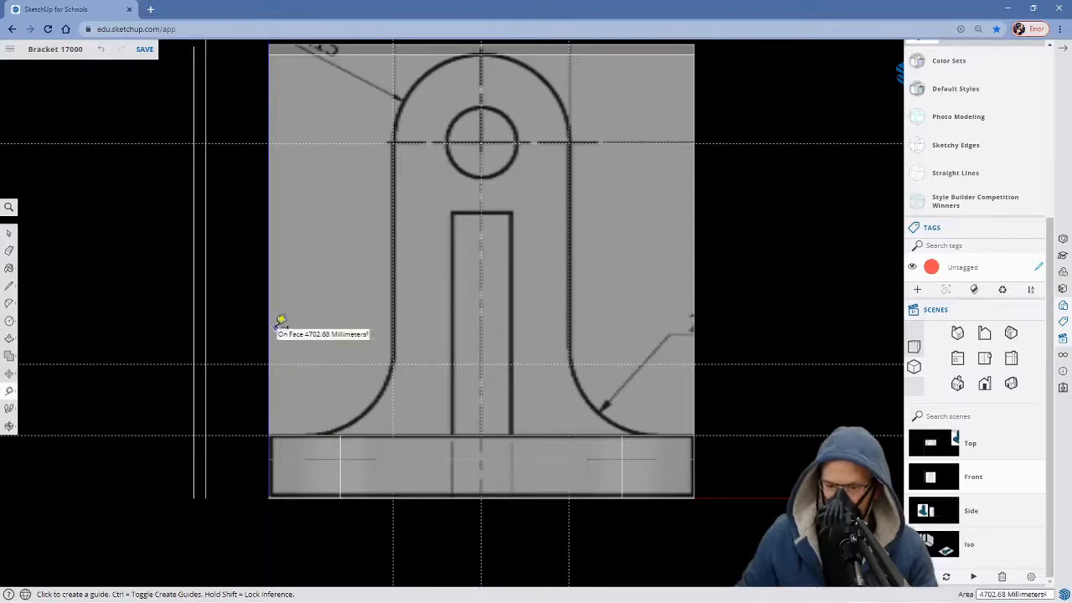
Place a vertical guide 6.03 mm in from the plate's left front edge, at the outer end of the traced left fillet.
middle_drag(312, 338, 270, 342)
scroll(297, 344, up, 4)
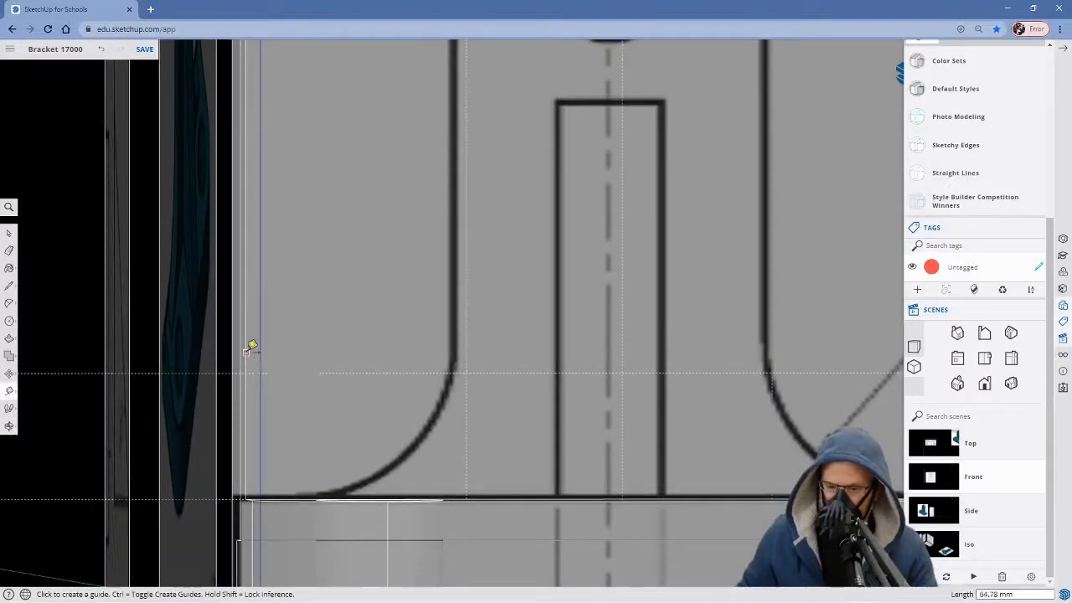
click(246, 352)
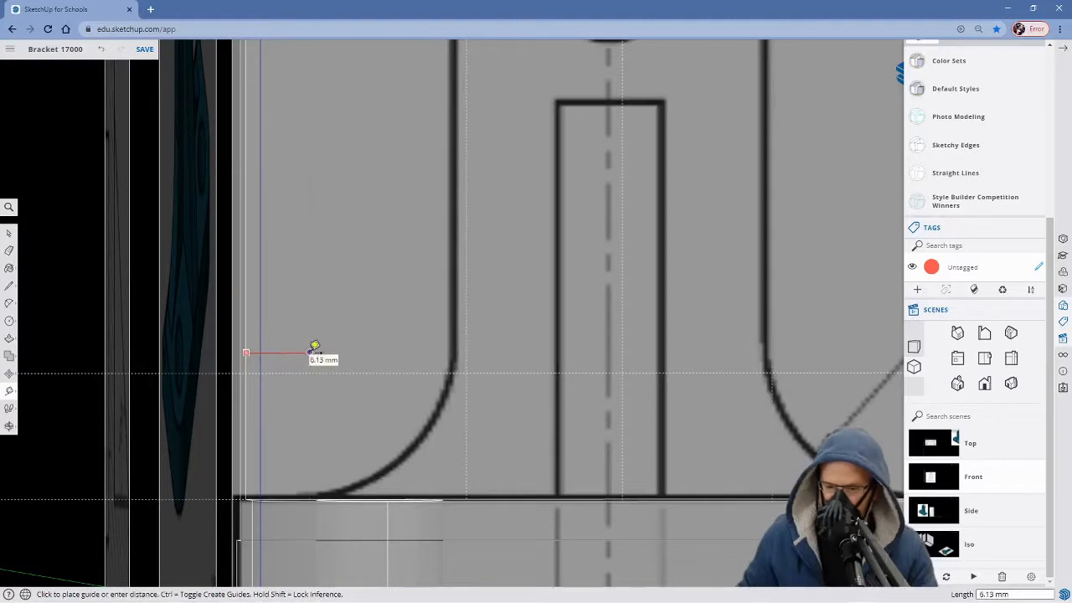
click(930, 477)
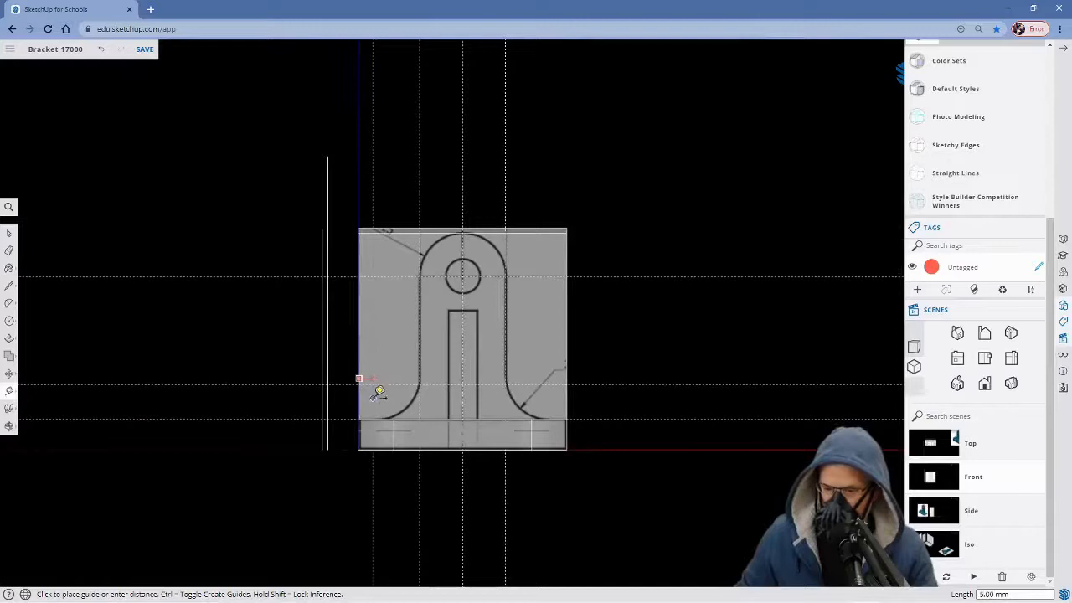
scroll(381, 396, up, 2)
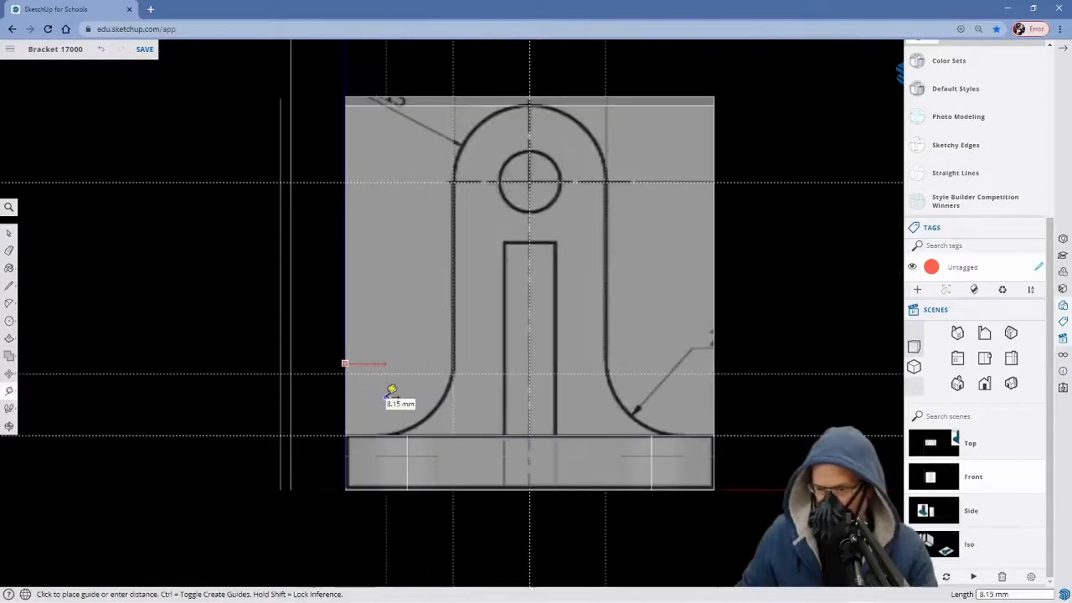
scroll(390, 394, up, 1)
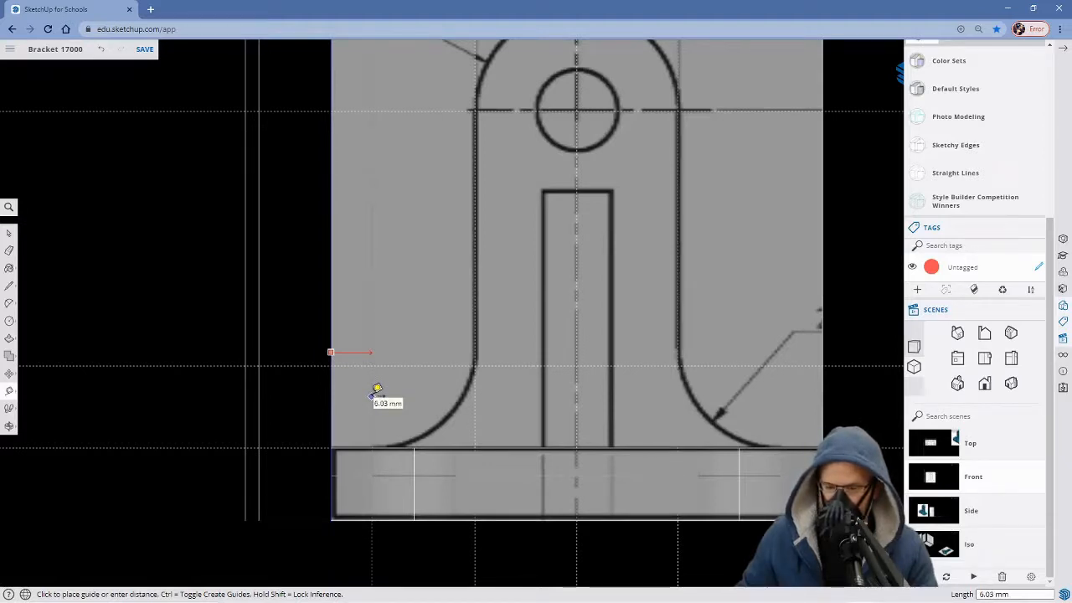
click(377, 389)
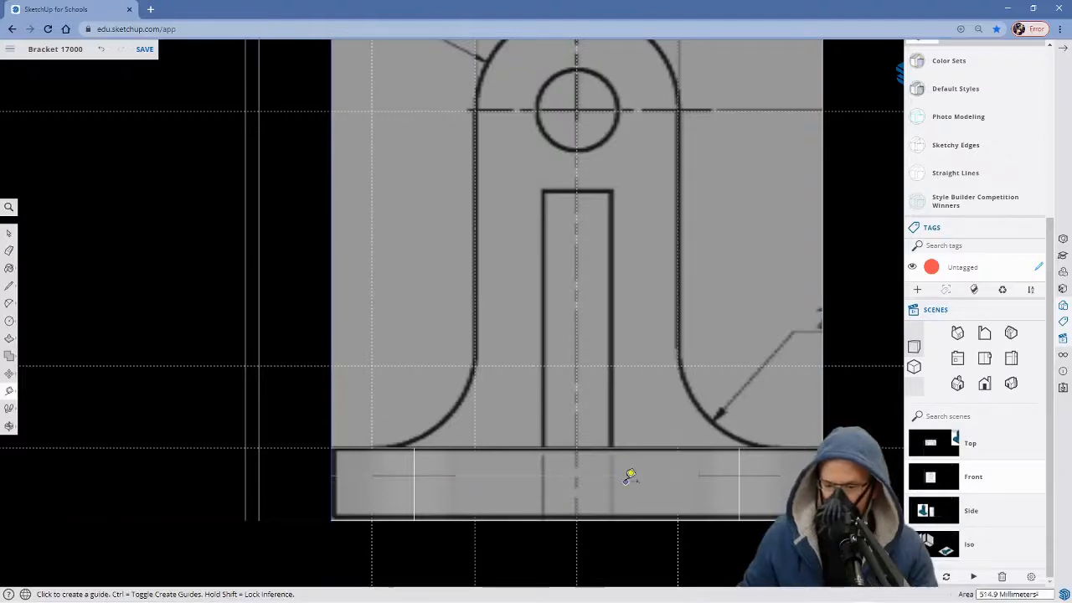
Place a vertical guide 6.10 mm in from the plate's right front edge, at the outer end of the traced right fillet.
middle_drag(835, 377, 809, 363)
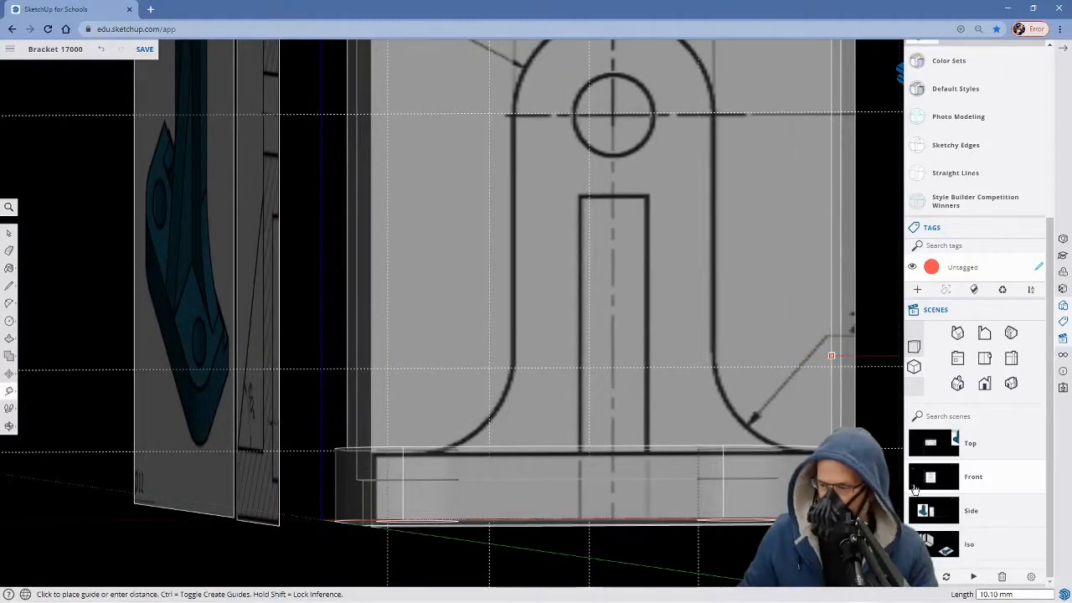
click(943, 478)
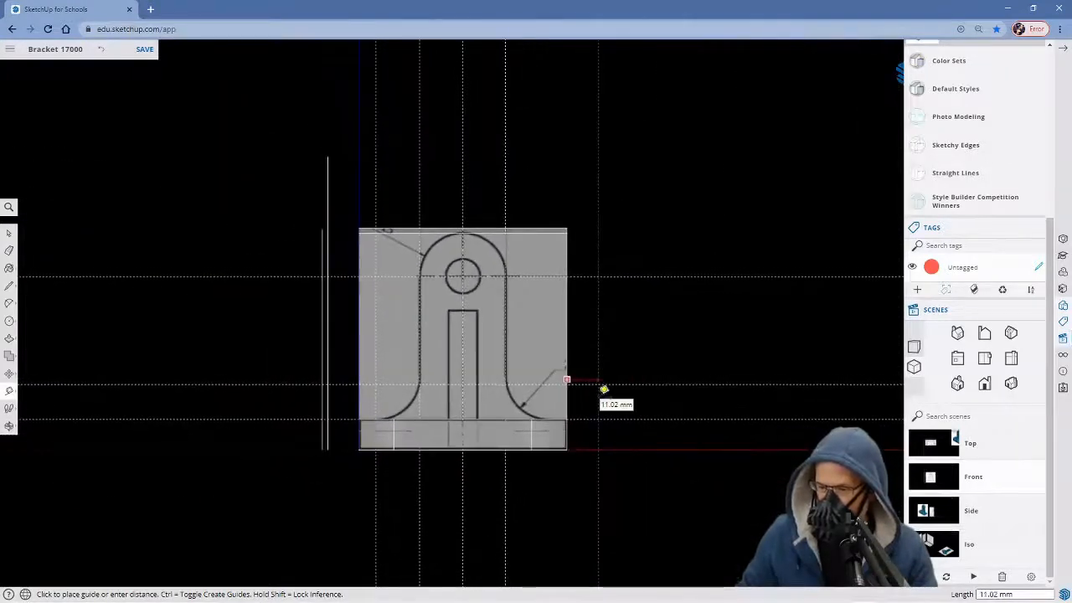
scroll(602, 390, up, 2)
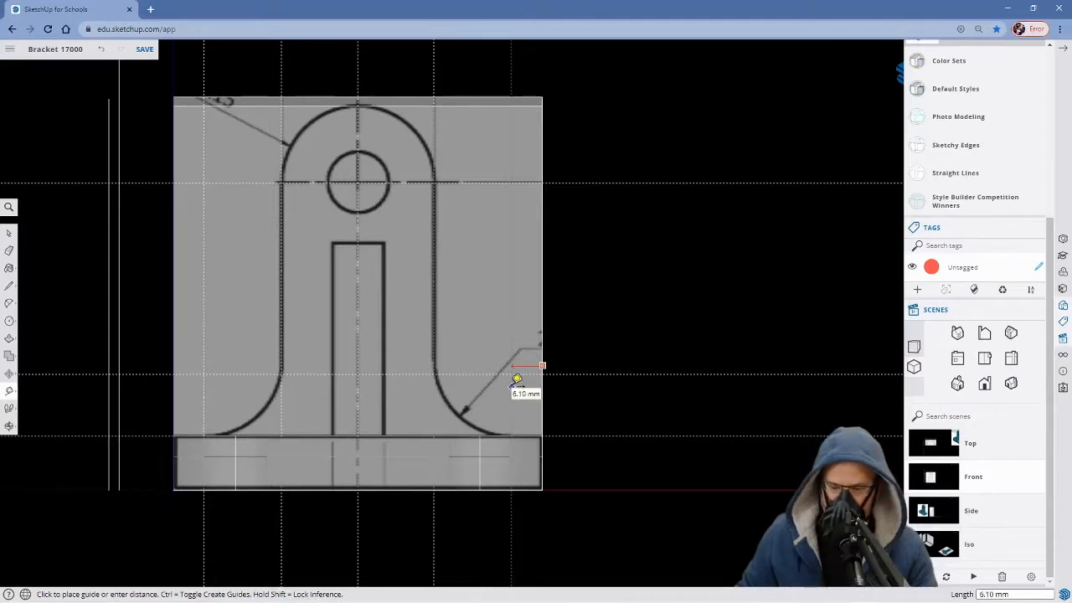
click(518, 381)
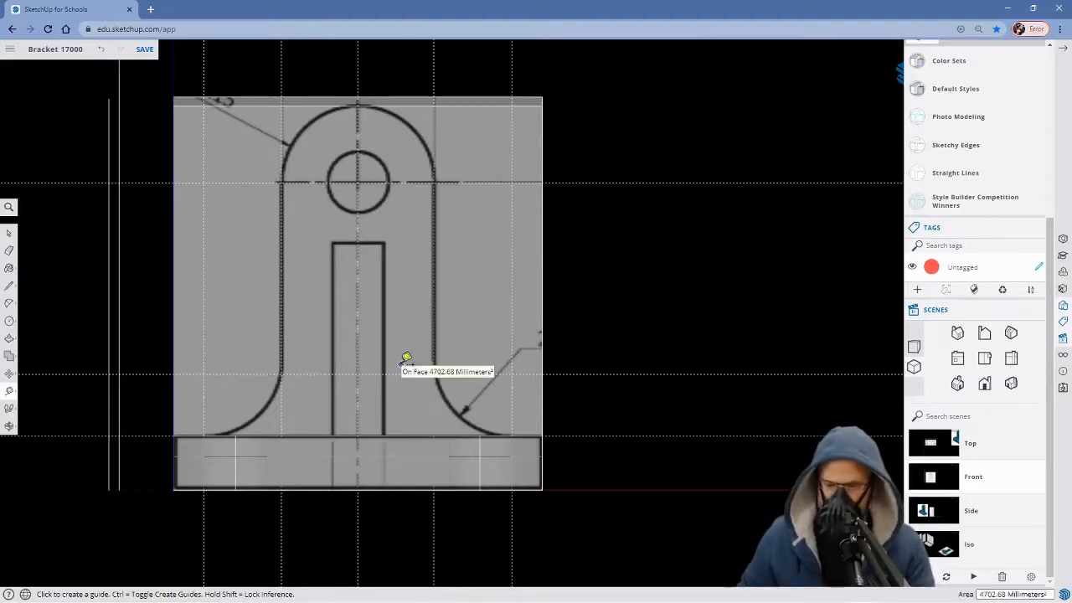
Draw a tangent arc with a 4.43 mm bulge from the left side guide's crossing with the hole centreline to the plate's top centre.
key(c)
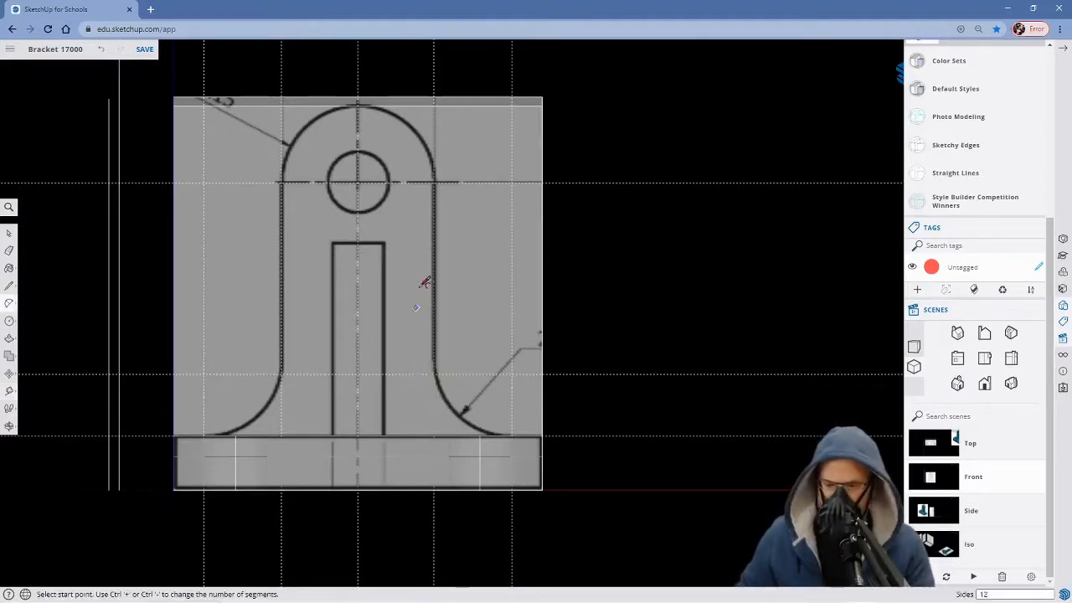
click(283, 180)
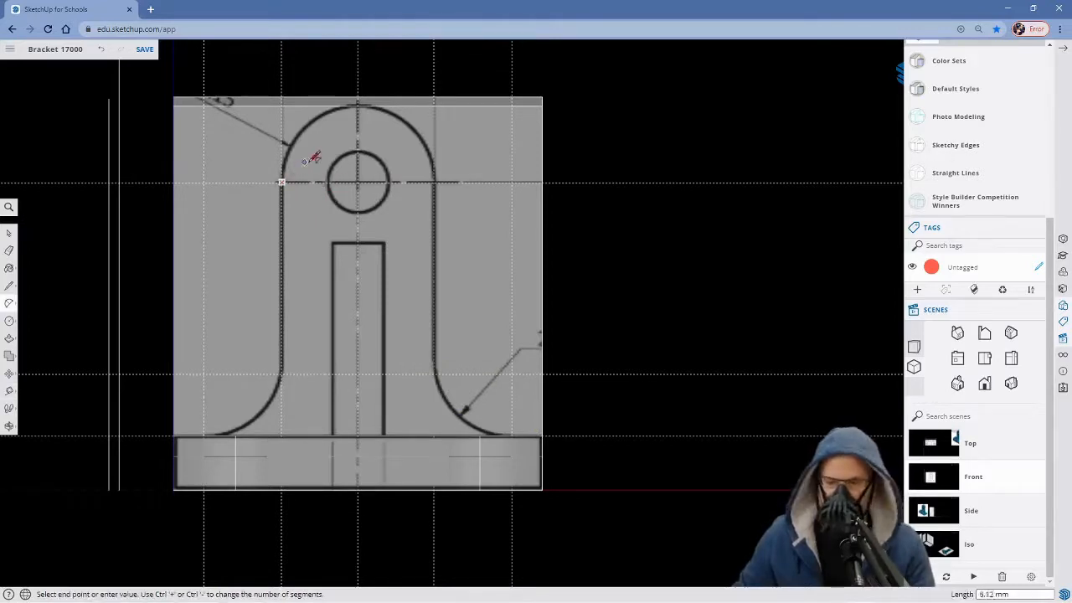
scroll(355, 114, up, 2)
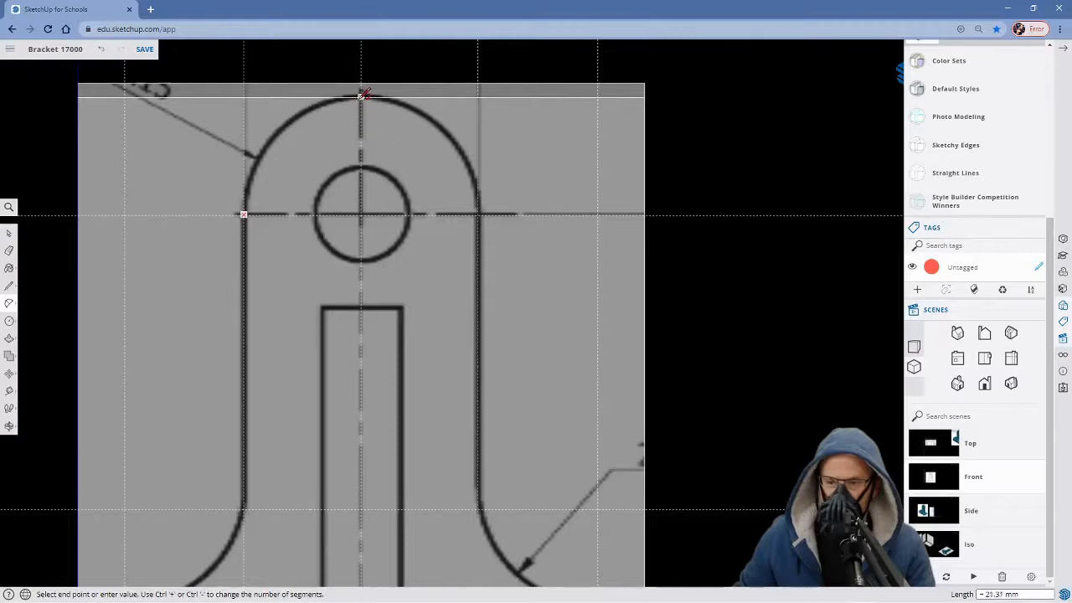
click(362, 92)
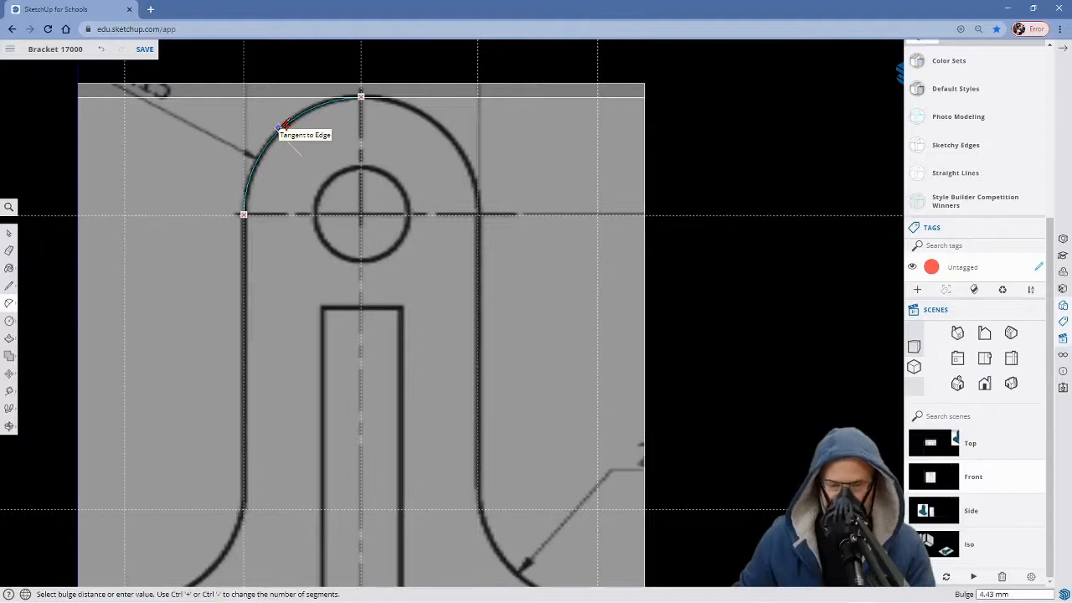
click(283, 125)
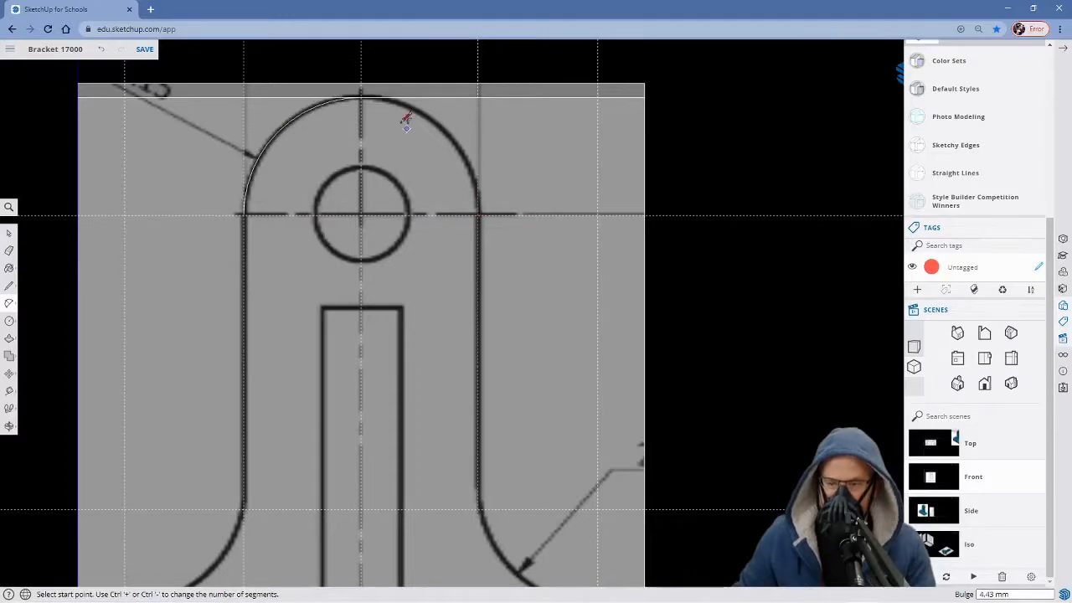
Erase the misaligned vertical guide along the upright's traced right straight side in the Front scene.
middle_drag(568, 310, 371, 302)
middle_drag(479, 270, 508, 416)
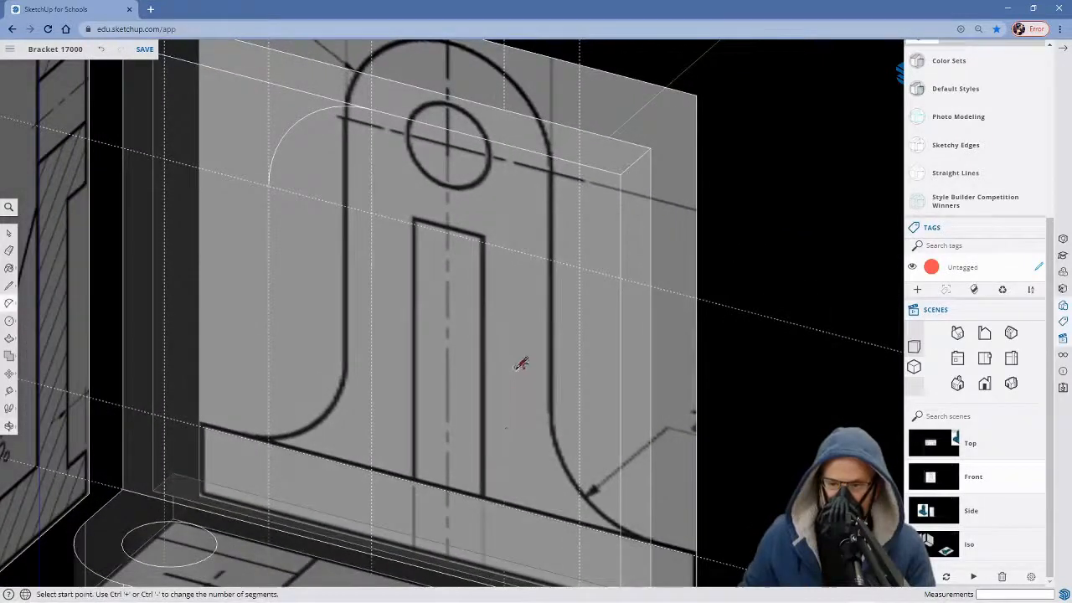
middle_drag(522, 361, 508, 388)
key(a)
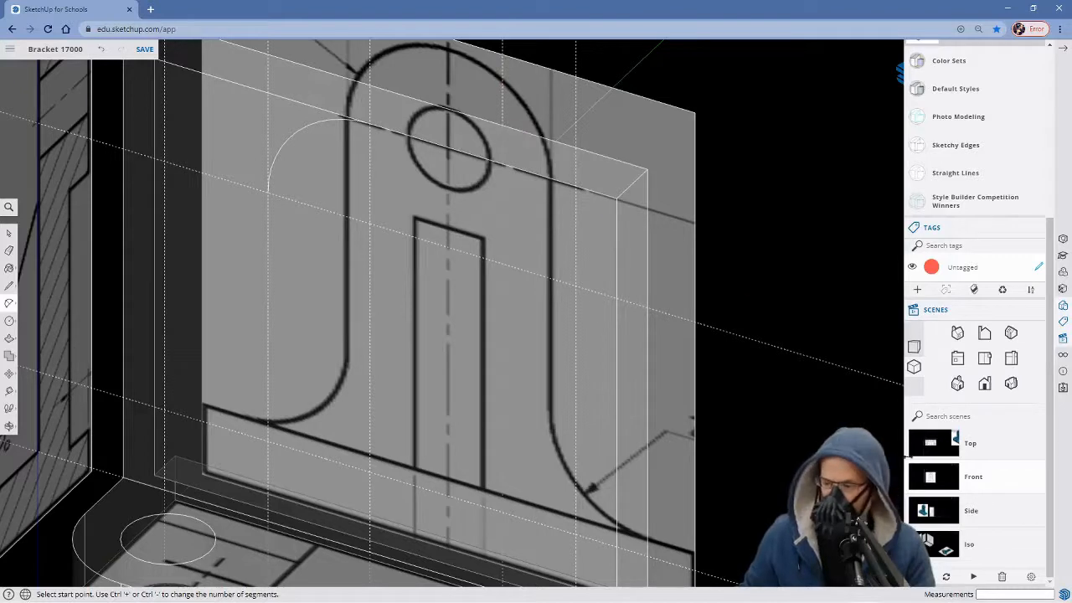
click(931, 475)
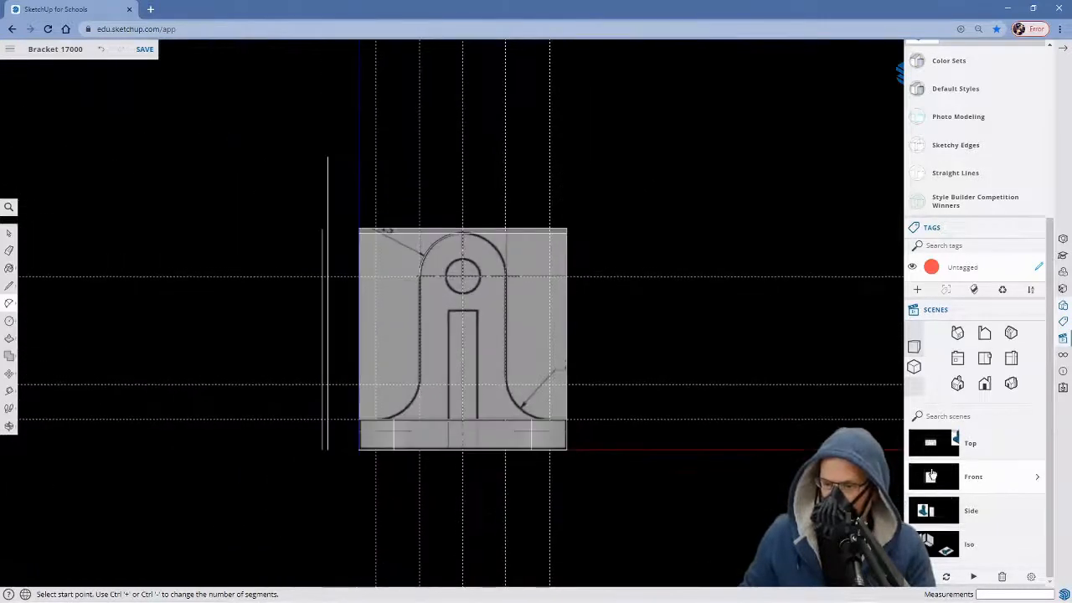
scroll(718, 370, up, 2)
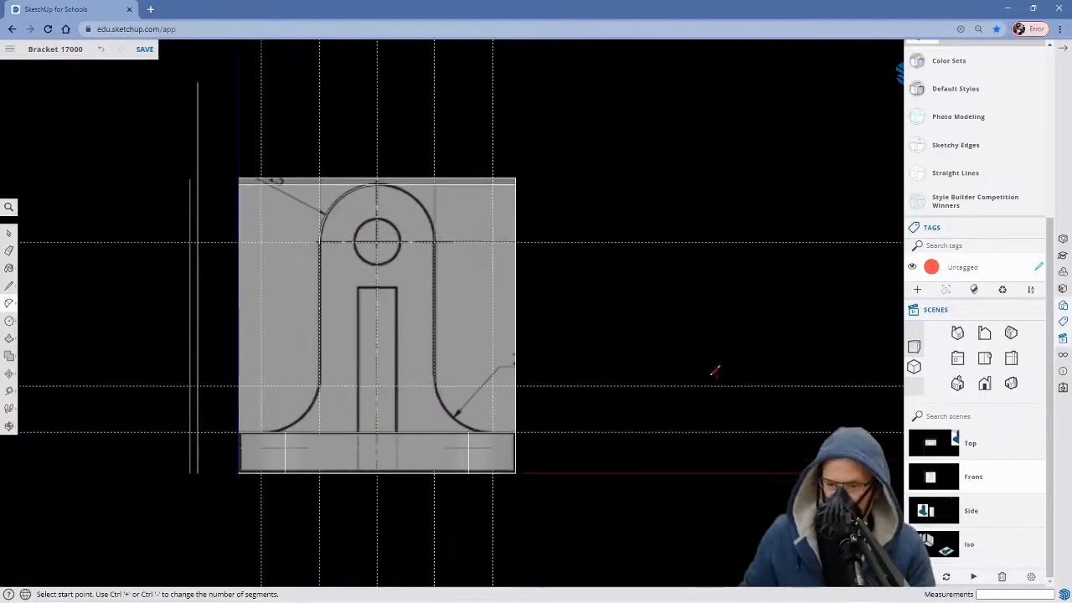
key(e)
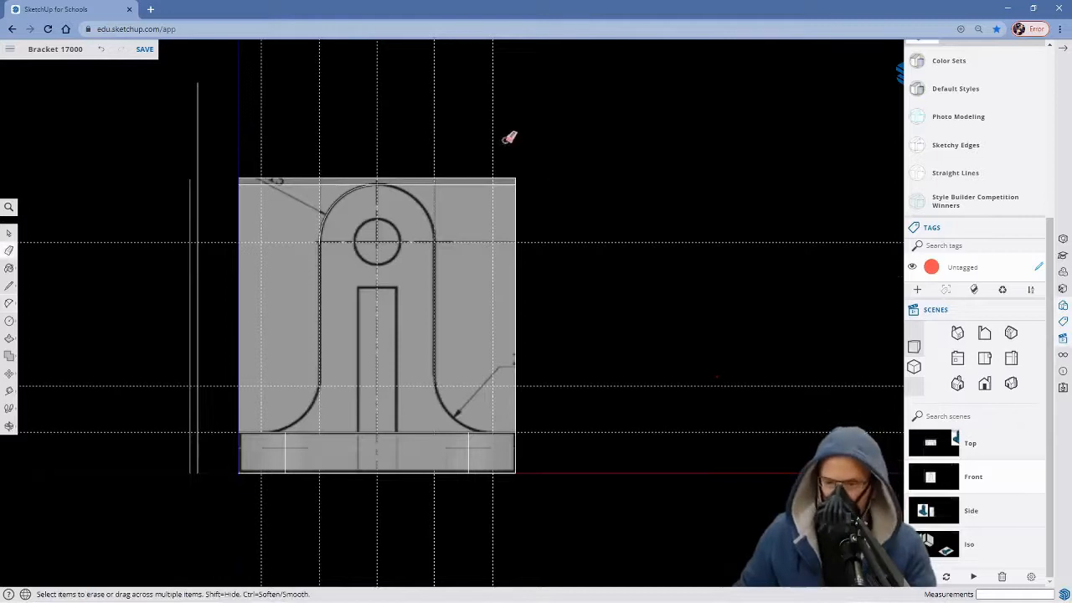
click(435, 108)
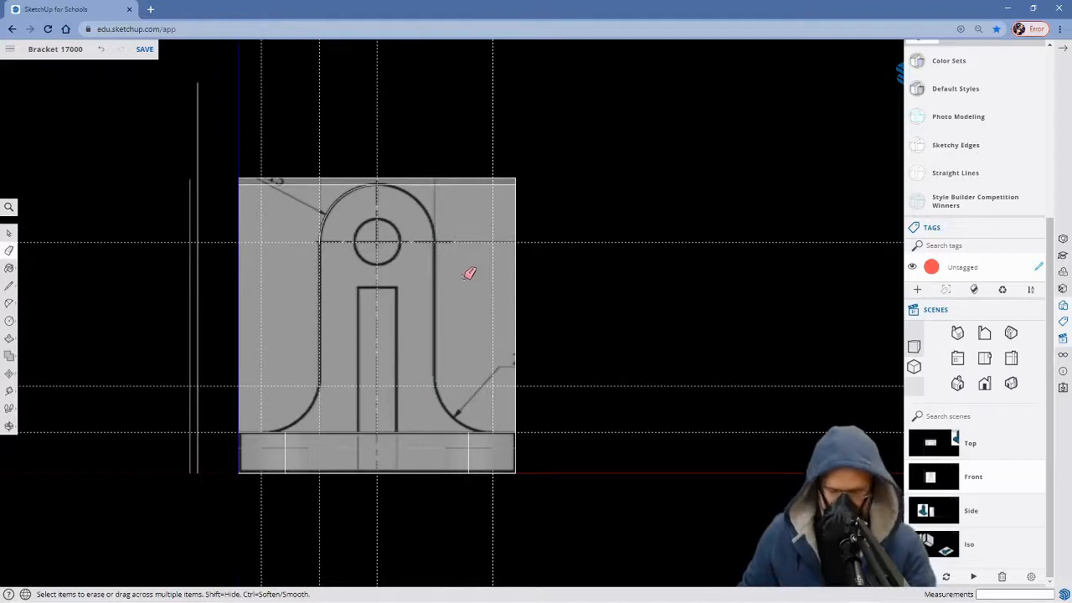
Place a vertical guide 21.47 mm in from the plate's right front edge, along the upright's traced right straight side.
key(t)
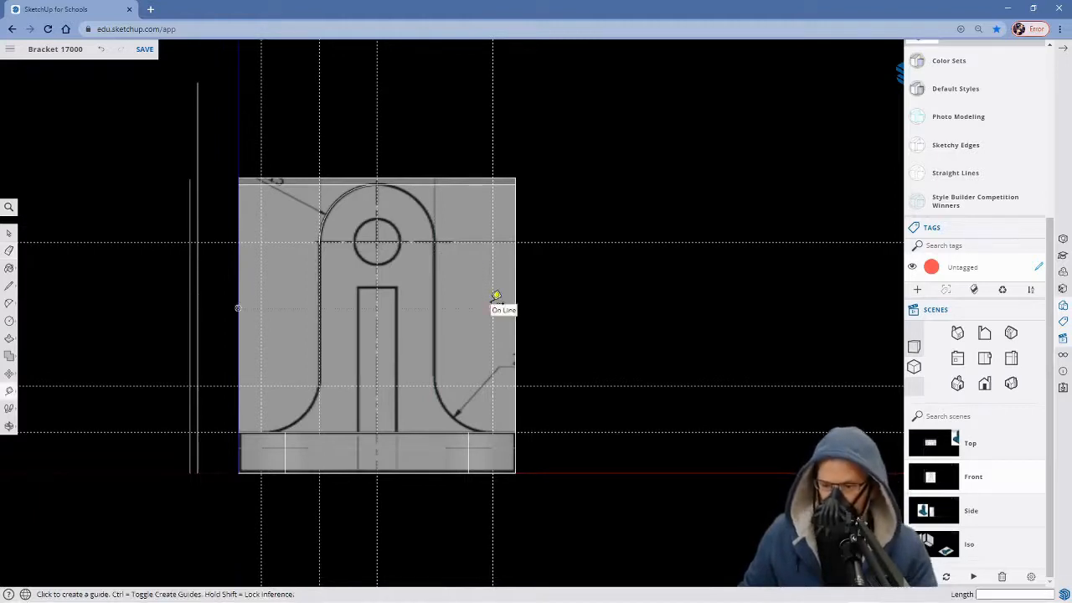
middle_drag(576, 296, 516, 287)
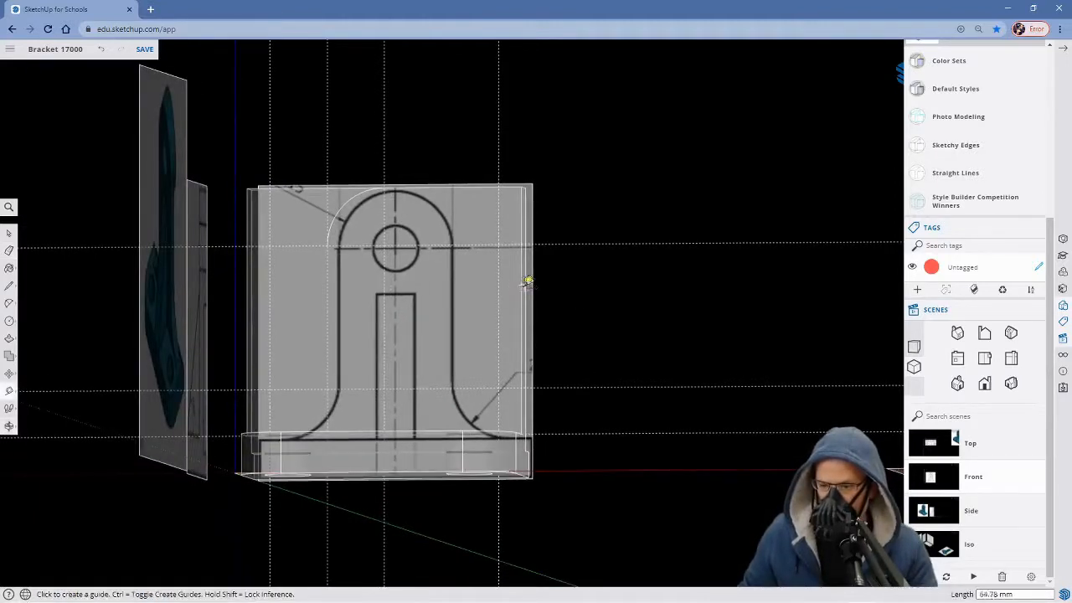
click(525, 306)
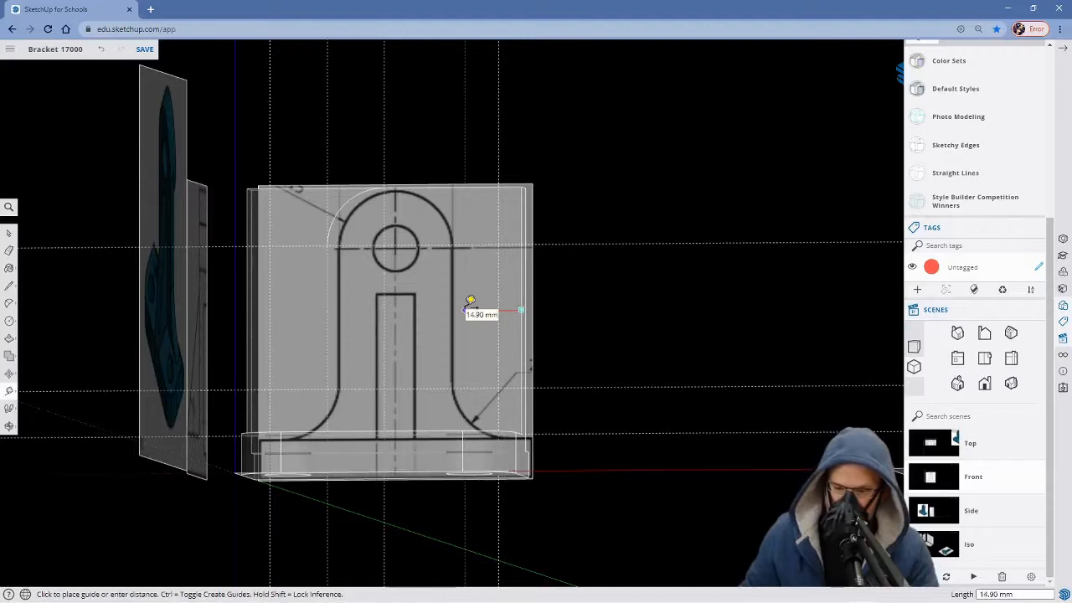
click(923, 474)
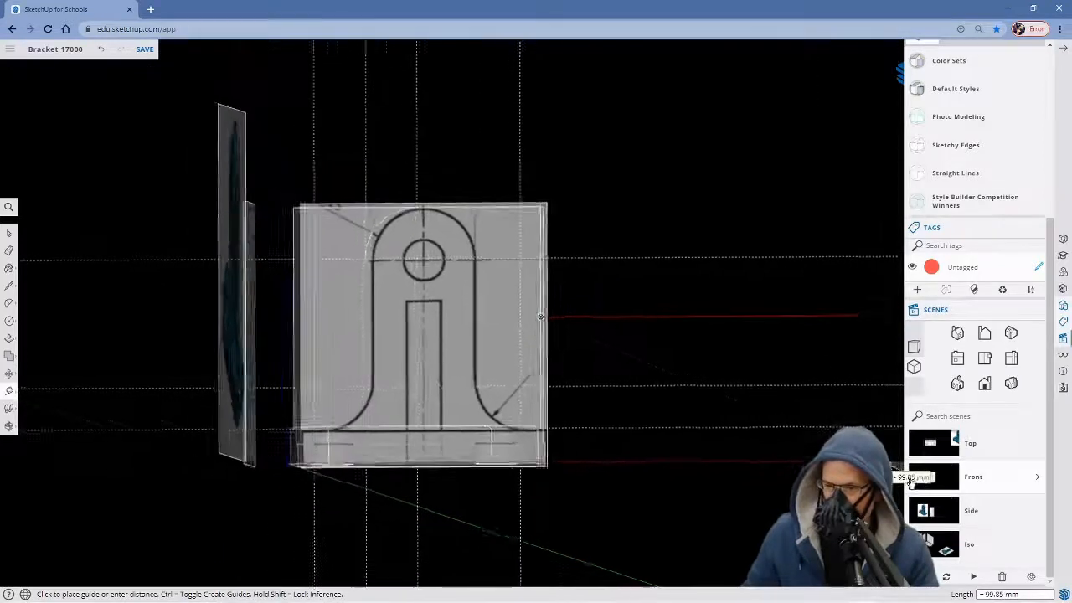
scroll(549, 353, up, 2)
scroll(557, 346, up, 1)
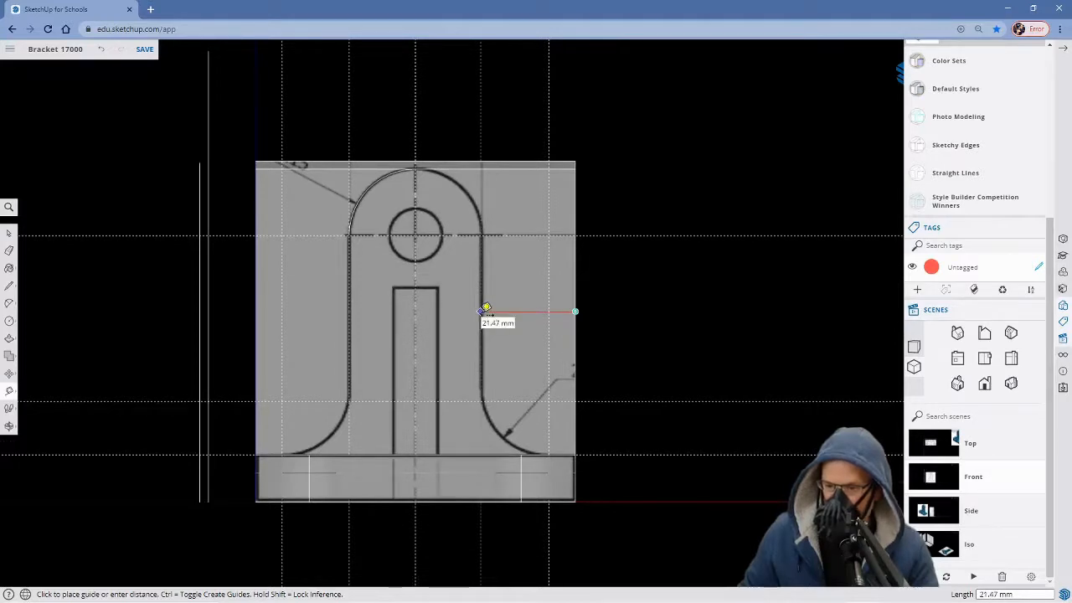
click(485, 308)
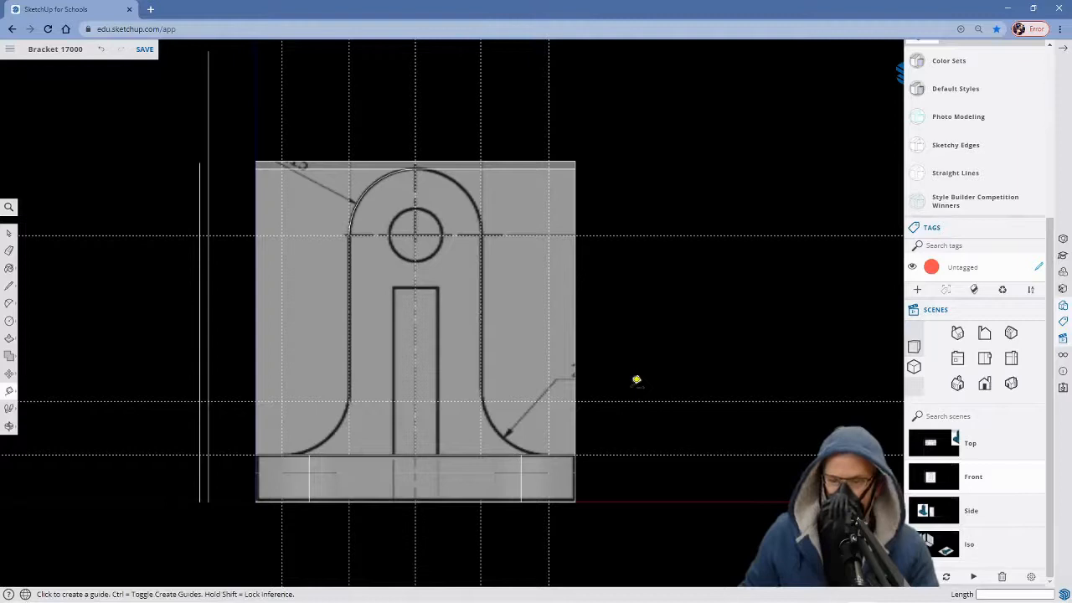
Draw a tangent arc with a 4.44 mm bulge from the right side guide's crossing with the hole centreline to the plate's top centre.
key(a)
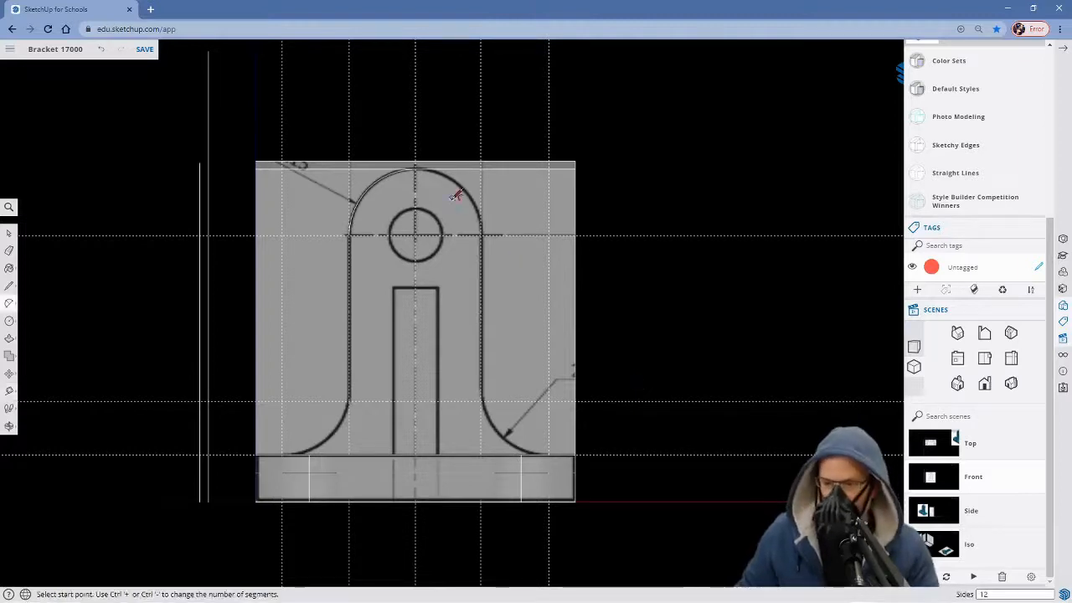
scroll(450, 196, up, 2)
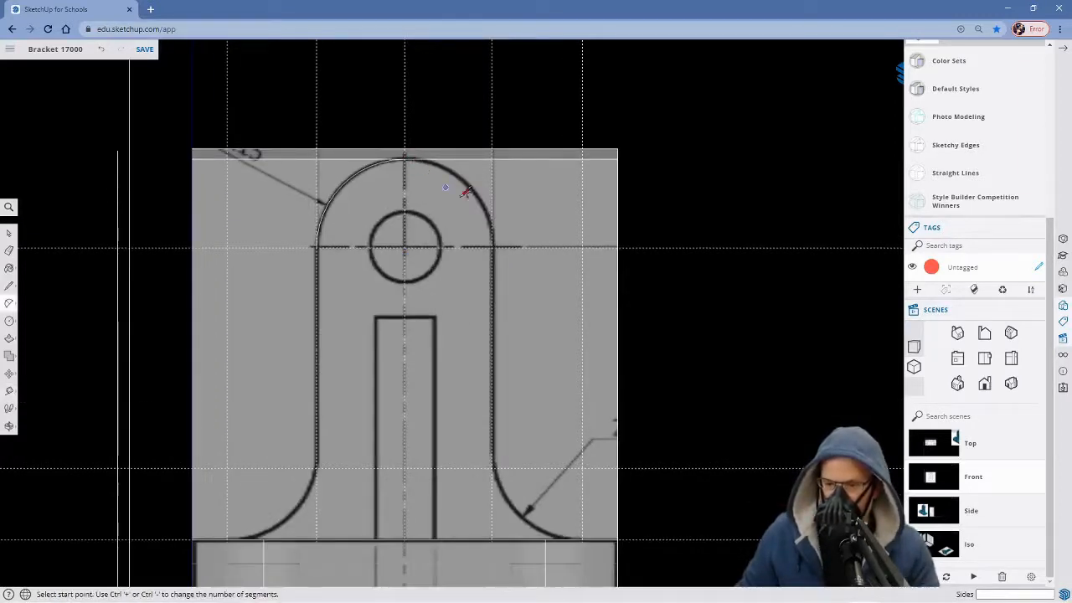
click(493, 245)
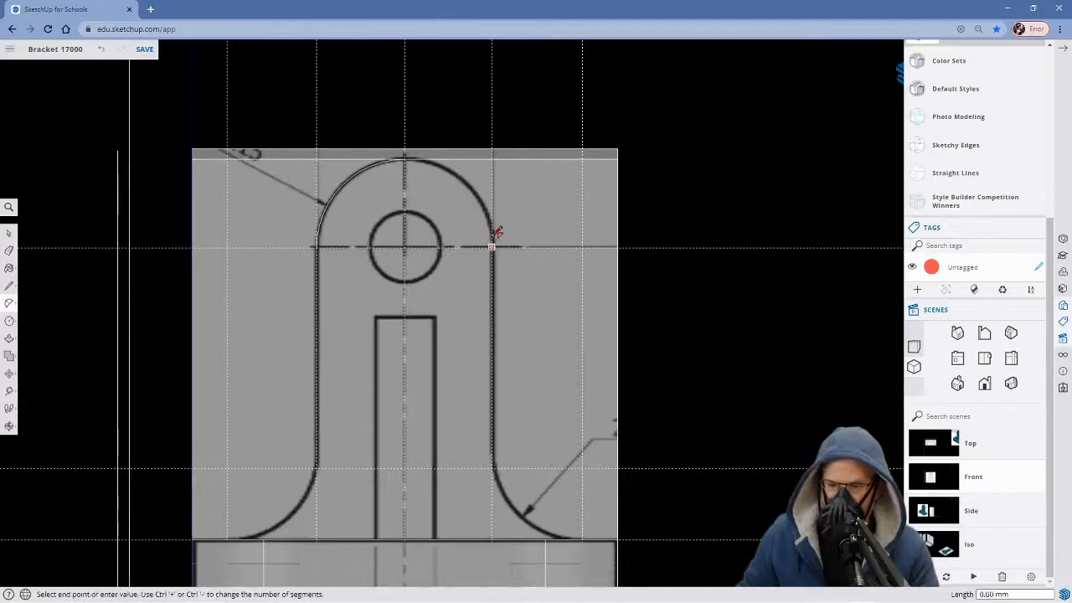
click(405, 157)
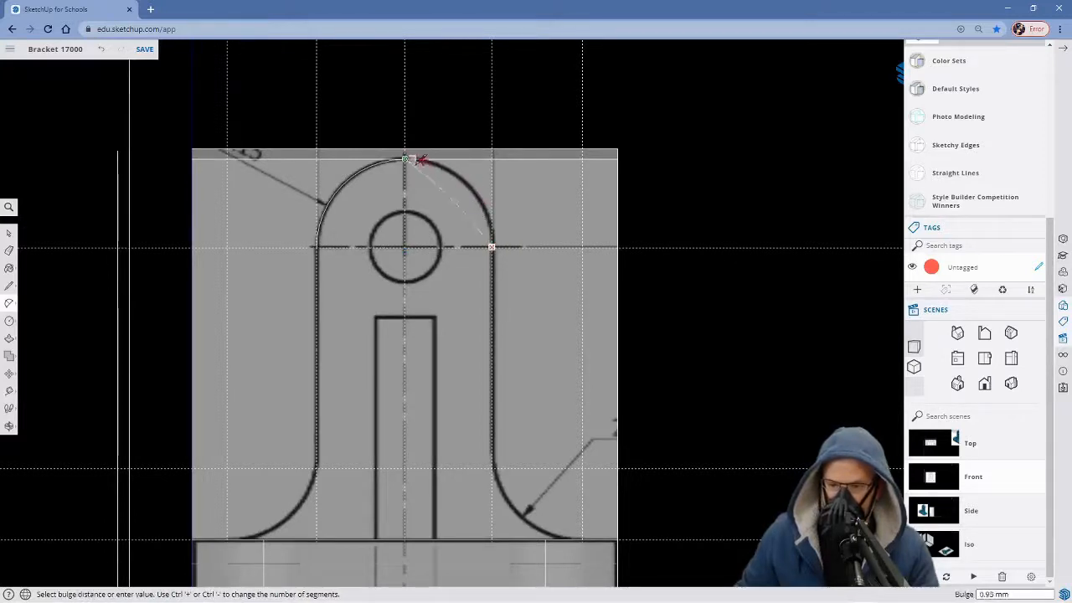
click(465, 172)
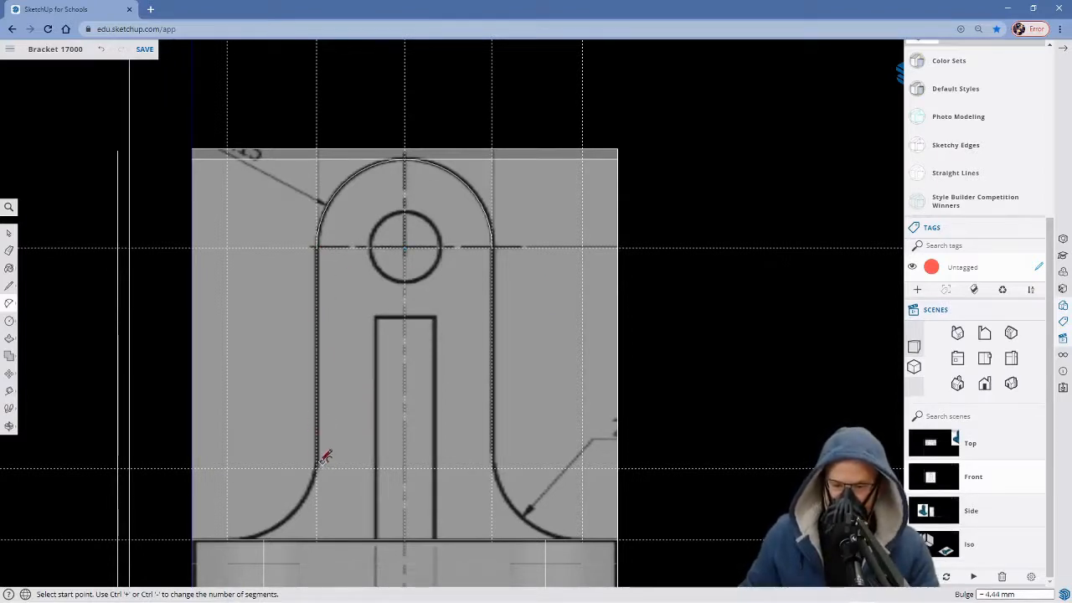
Draw the upright's two straight side edges, about 37.57 mm long, from the top arc's ends down to the horizontal guide at the fillet tops.
key(l)
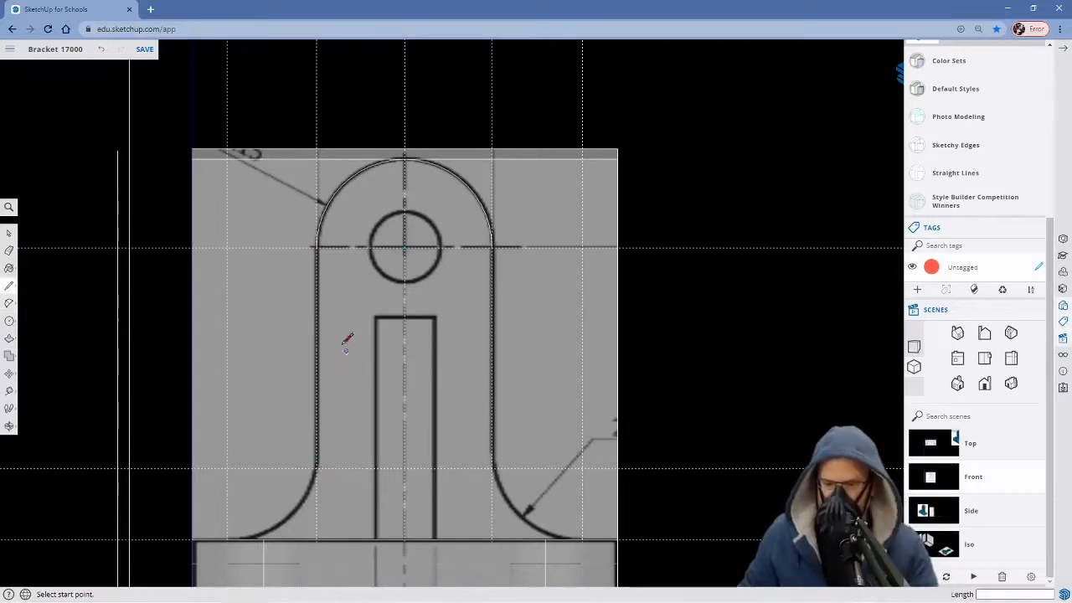
click(317, 247)
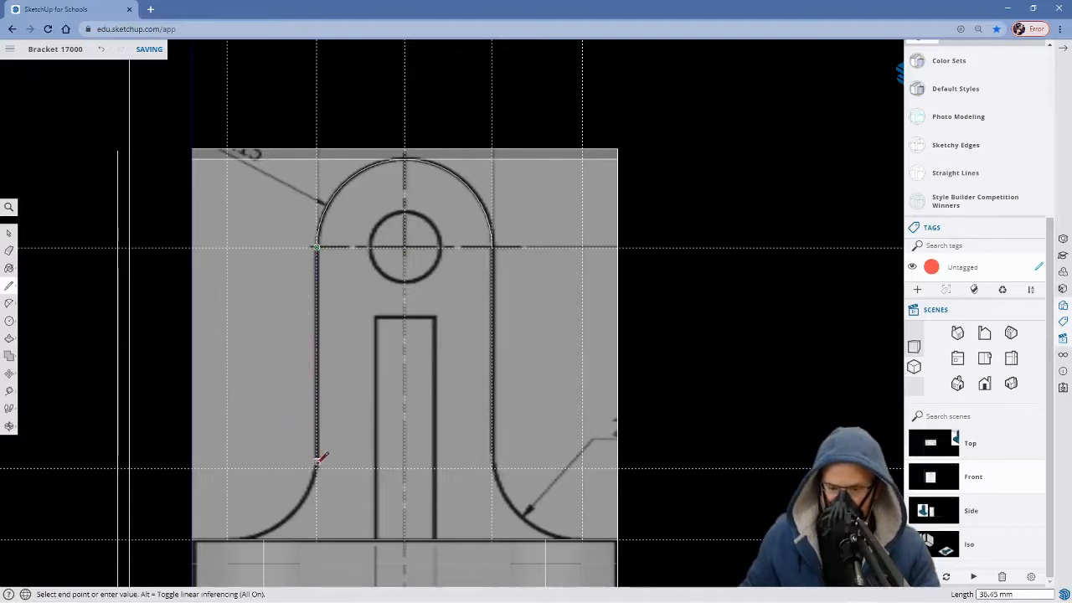
click(318, 467)
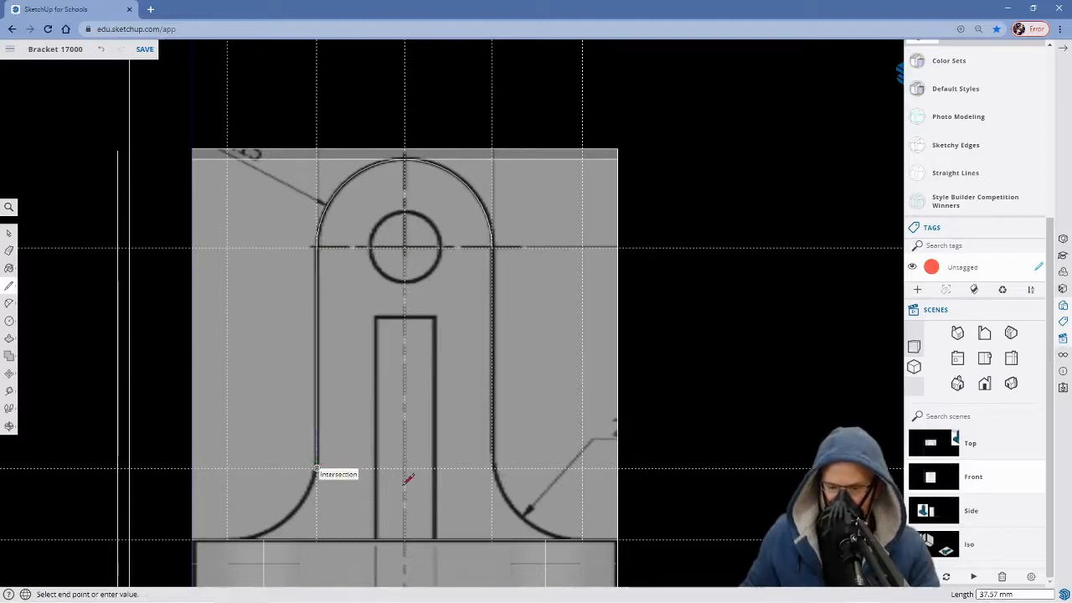
key(Escape)
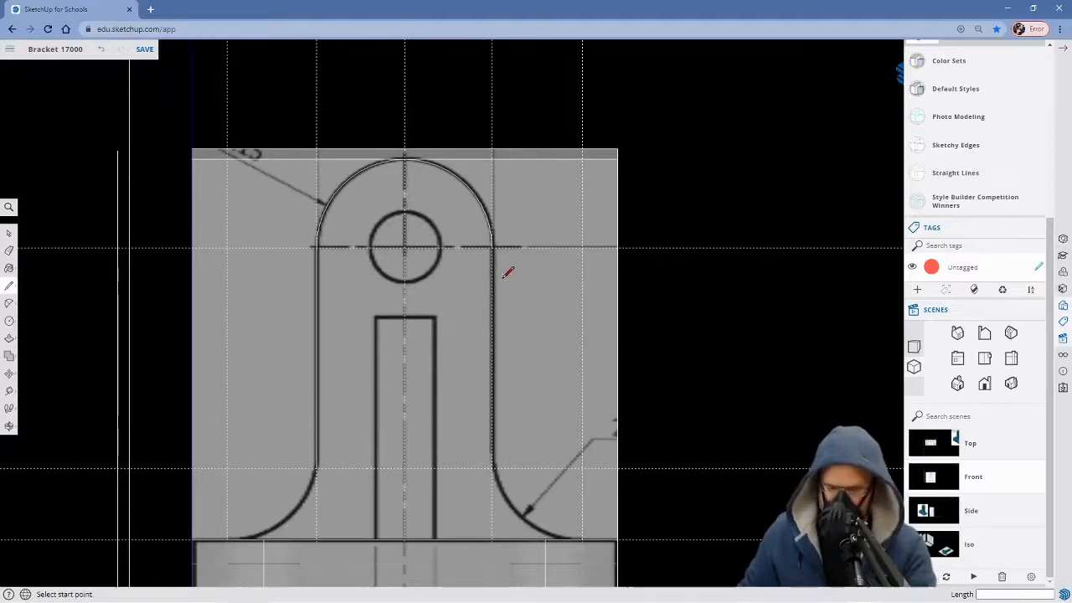
click(492, 246)
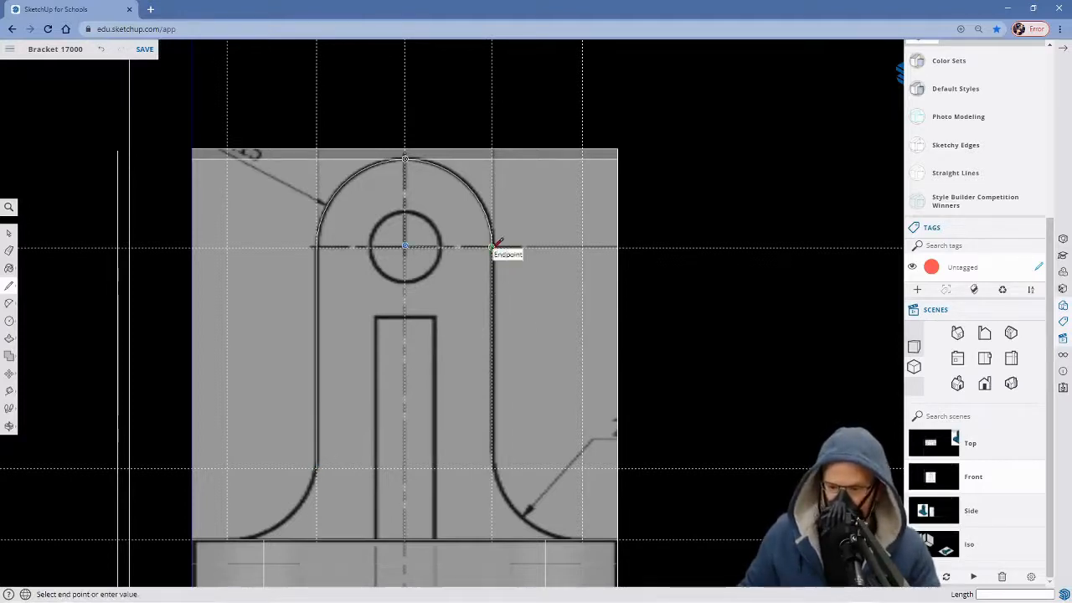
click(492, 467)
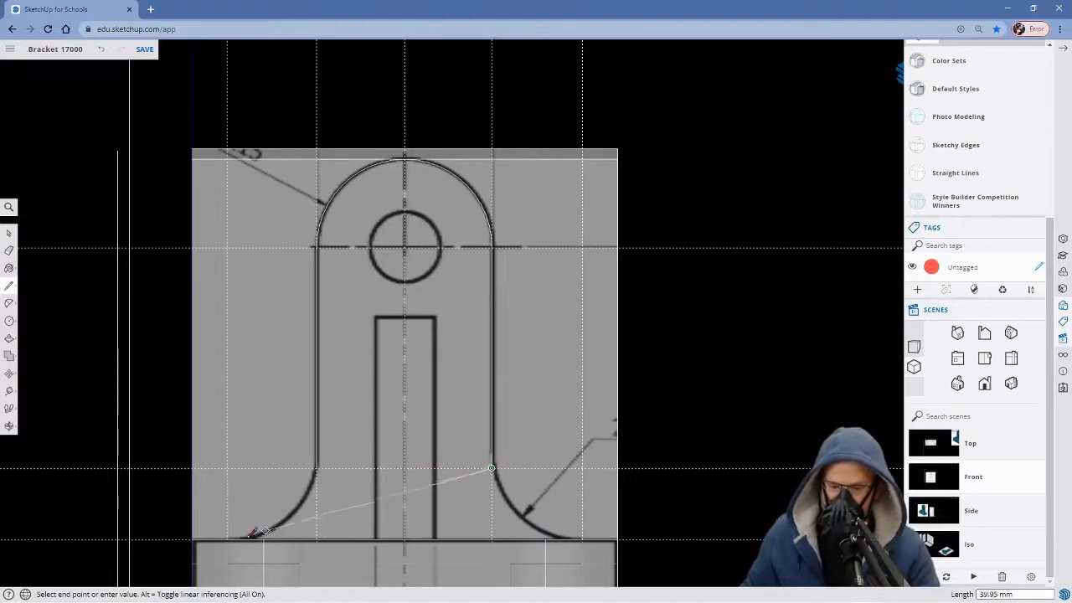
Draw the lower left fillet arc with a 3.46 mm bulge from the base's top edge to the left side line's lower end.
key(a)
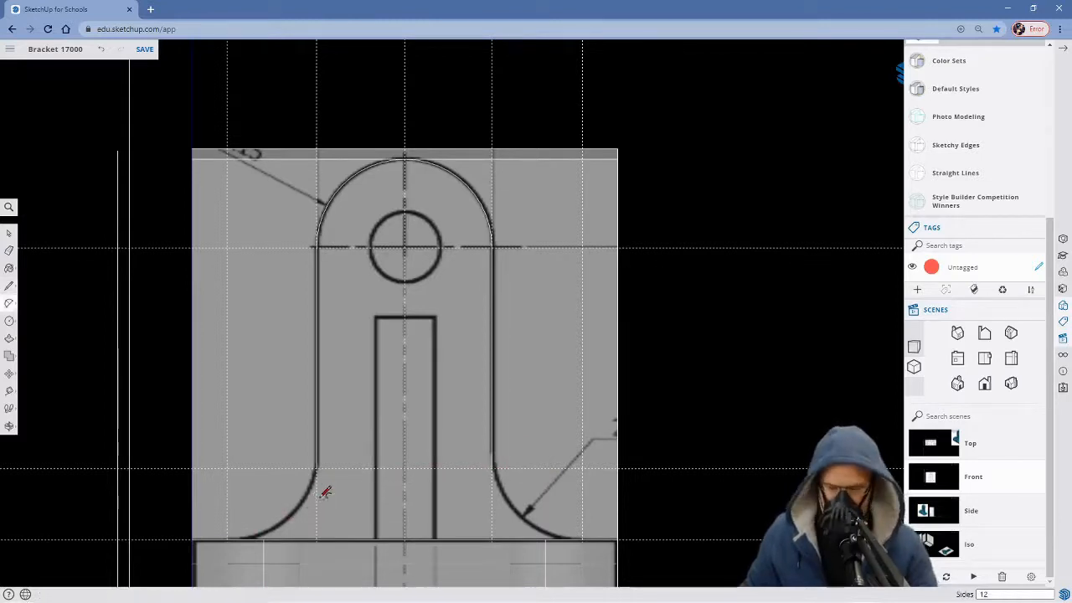
scroll(288, 509, up, 2)
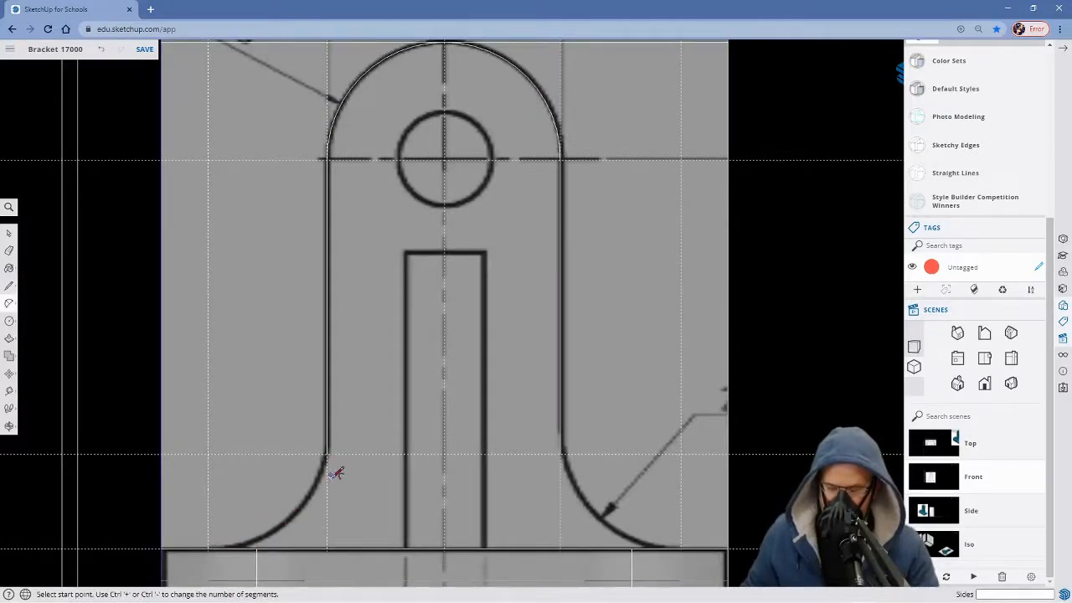
scroll(360, 507, down, 1)
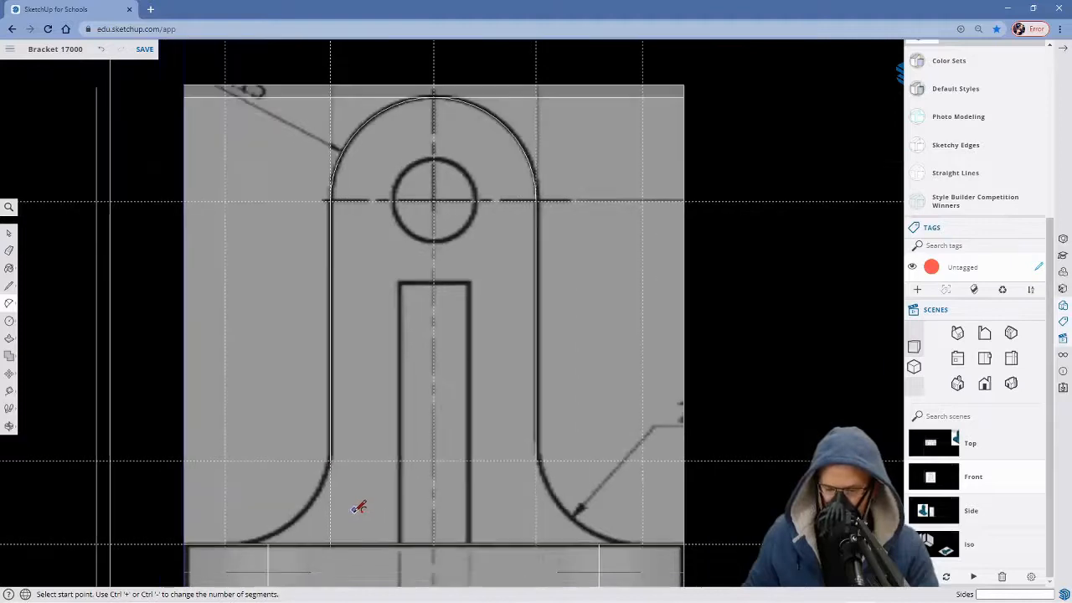
mouse_move(360, 507)
middle_down()
mouse_move(381, 508)
mouse_move(357, 571)
middle_up()
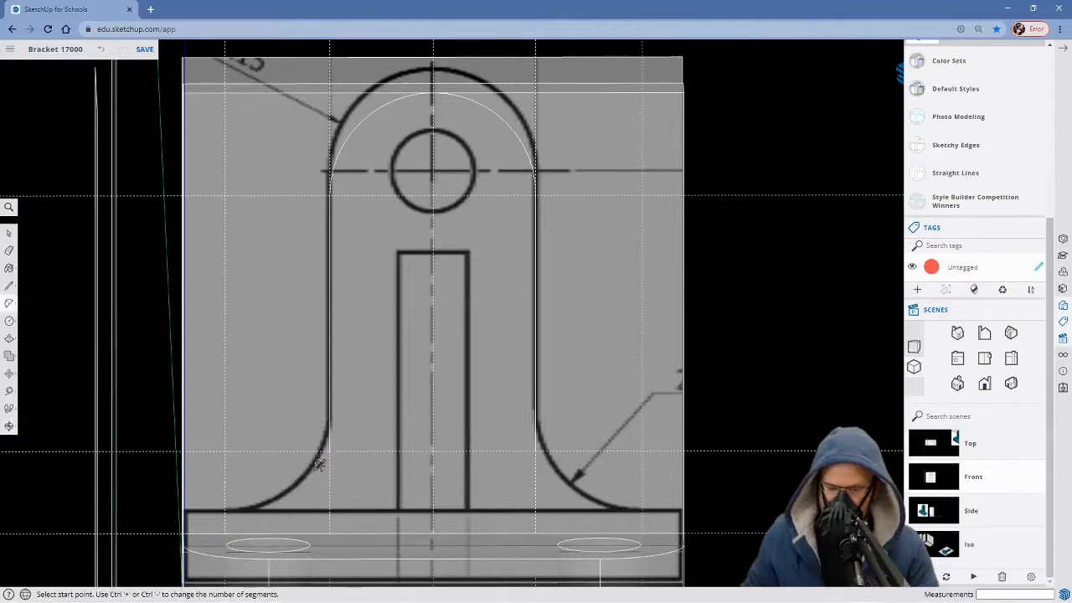
click(225, 533)
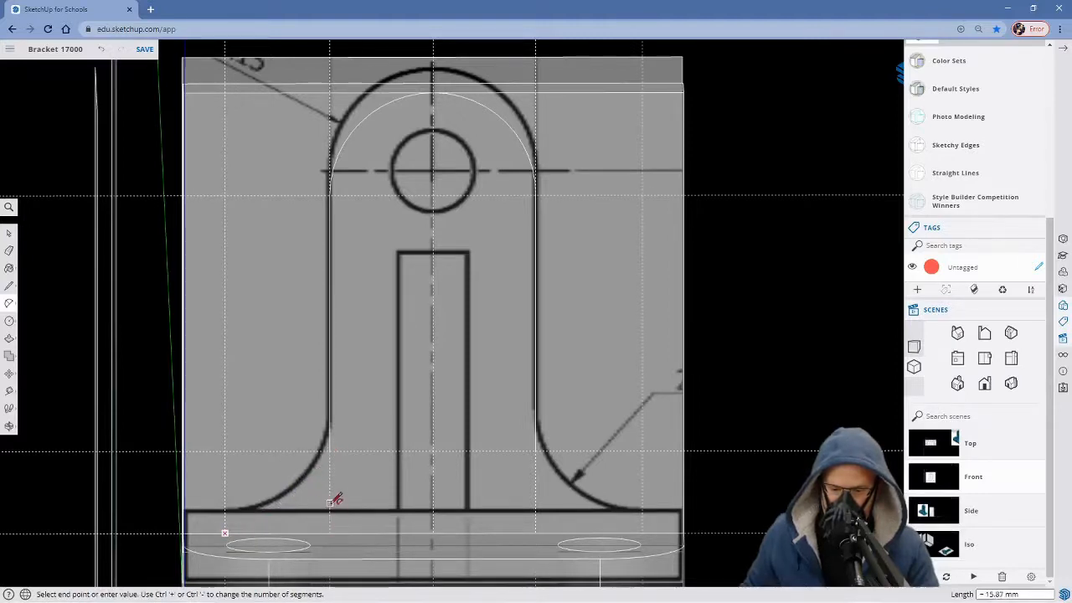
click(331, 450)
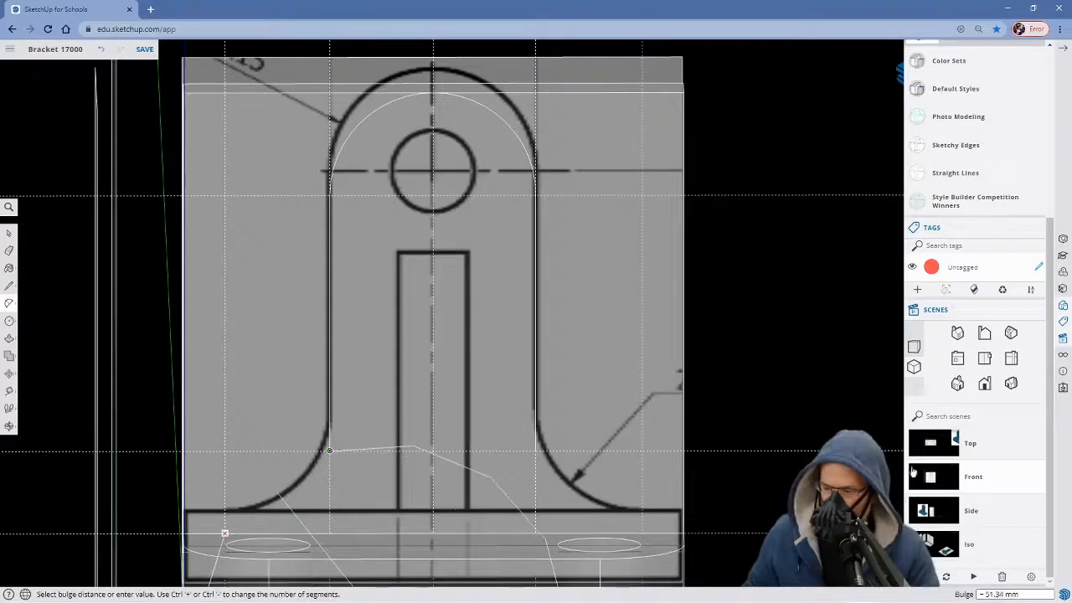
scroll(484, 339, down, 5)
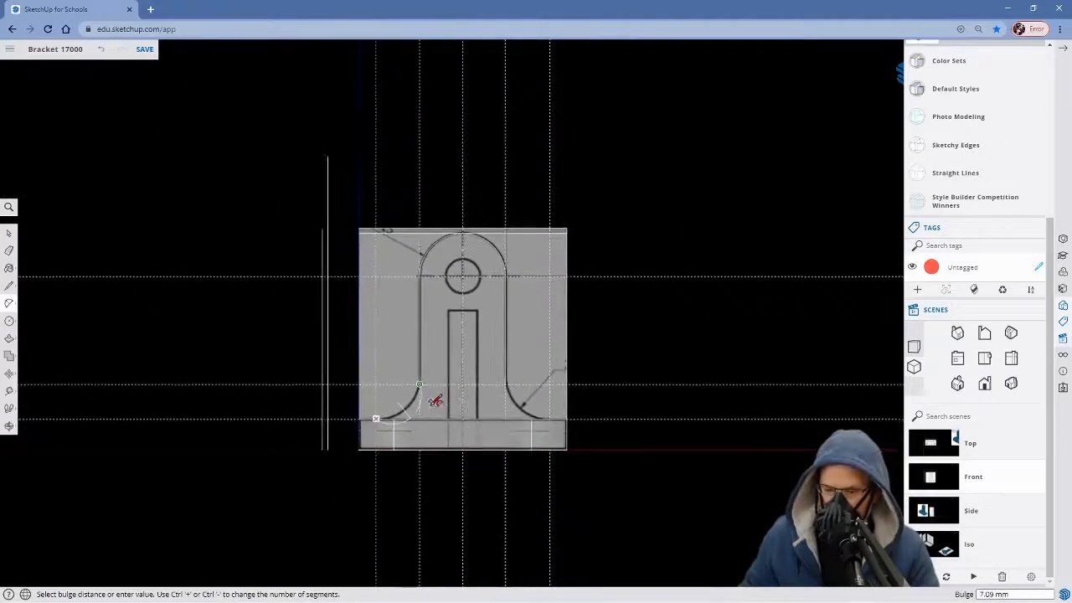
scroll(436, 402, up, 2)
scroll(431, 399, up, 1)
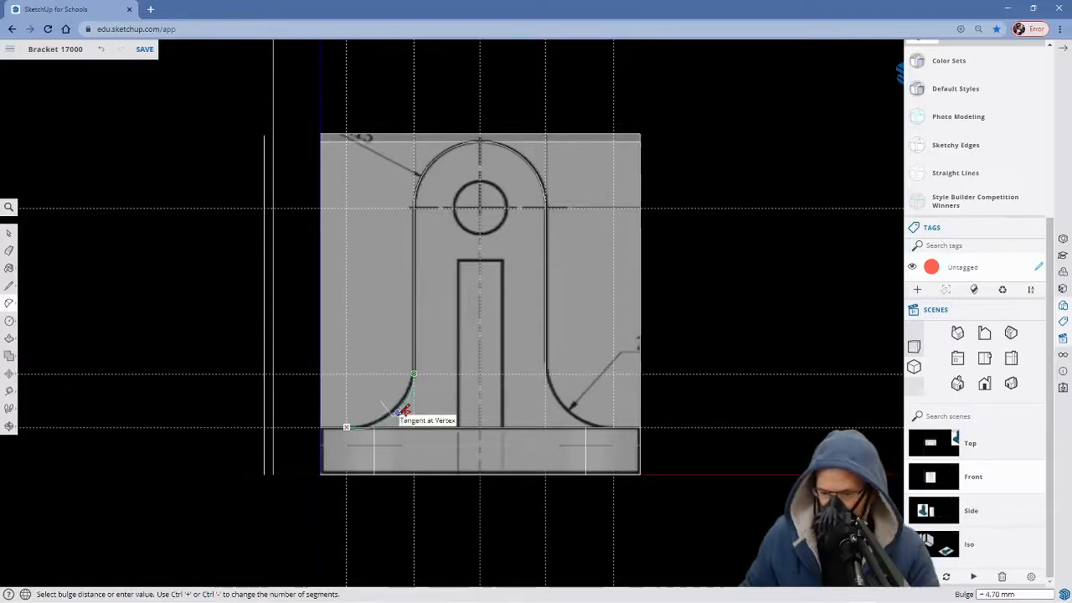
scroll(403, 410, up, 3)
mouse_move(403, 411)
middle_down()
mouse_move(366, 433)
mouse_move(388, 413)
middle_up()
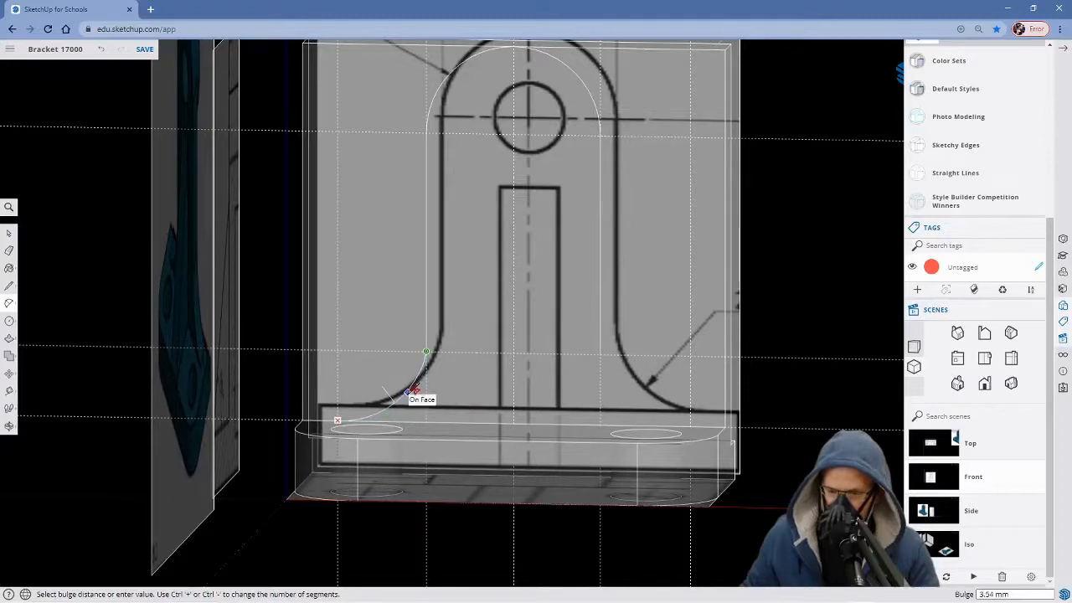
click(931, 478)
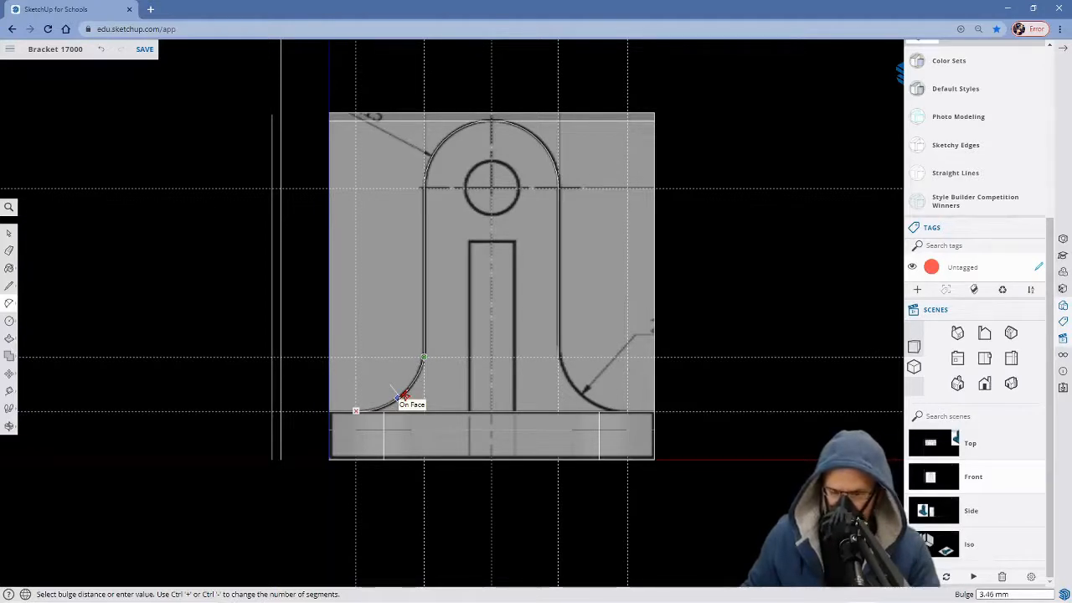
click(404, 394)
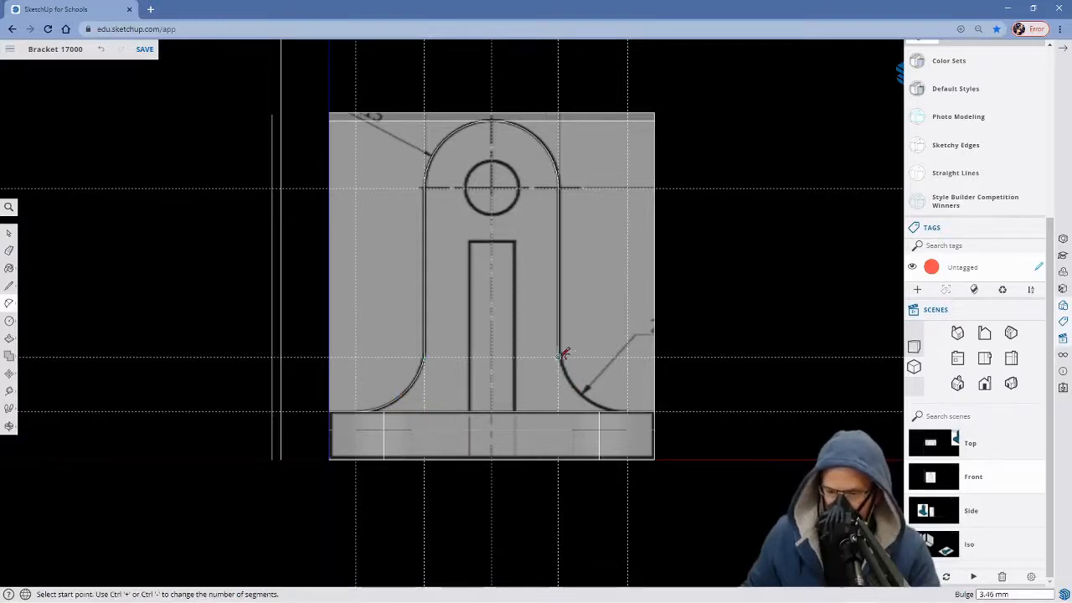
Draw the lower right fillet arc with a 3.63 mm bulge from the base's top edge to the right side line's lower end.
mouse_move(629, 421)
middle_down()
mouse_move(612, 467)
mouse_move(627, 439)
middle_up()
scroll(628, 436, up, 4)
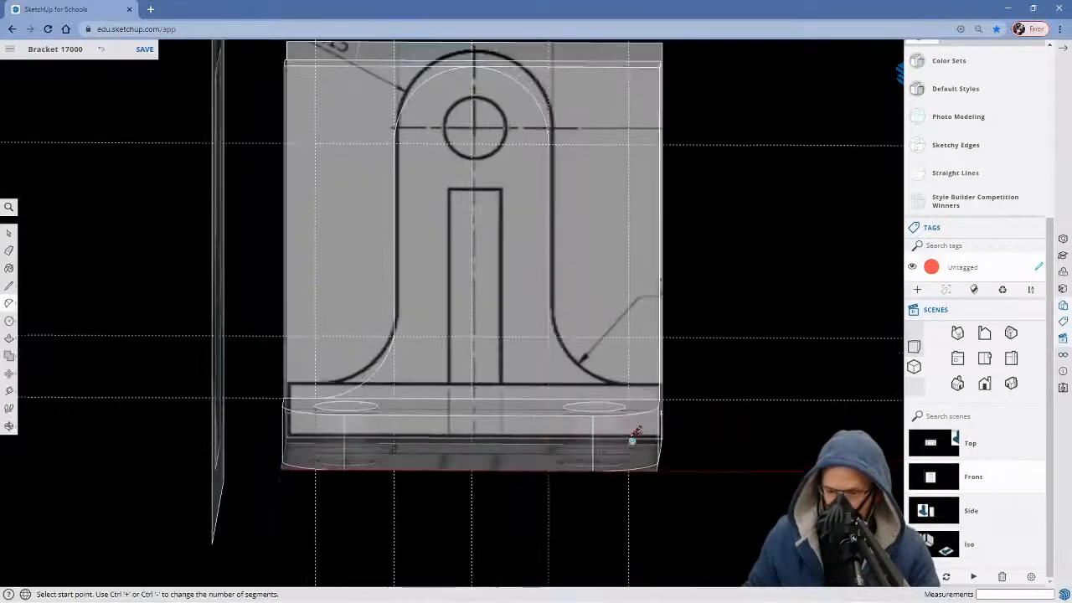
click(629, 392)
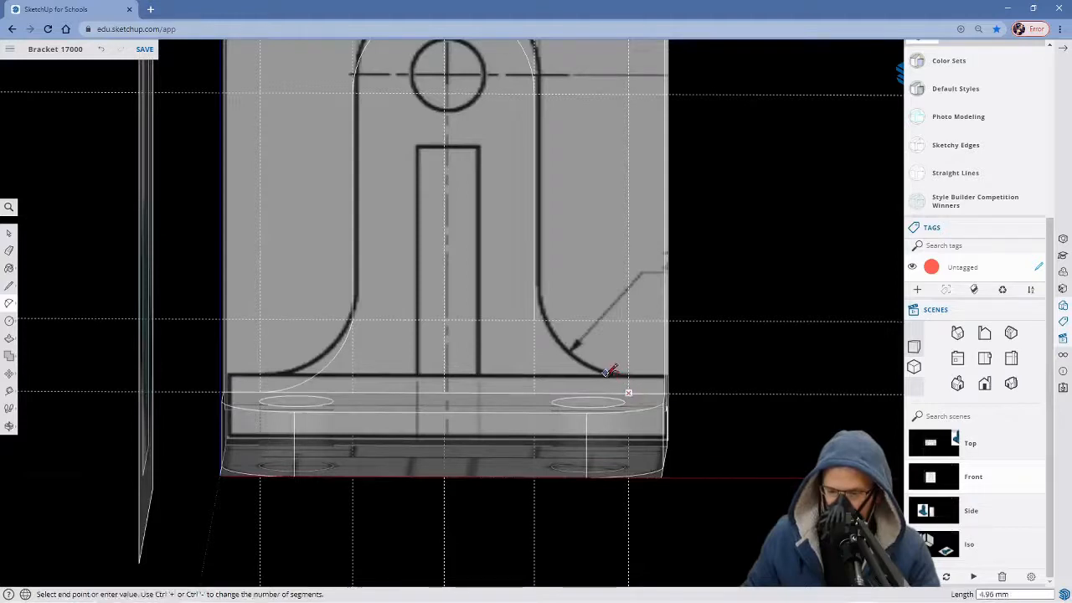
click(946, 484)
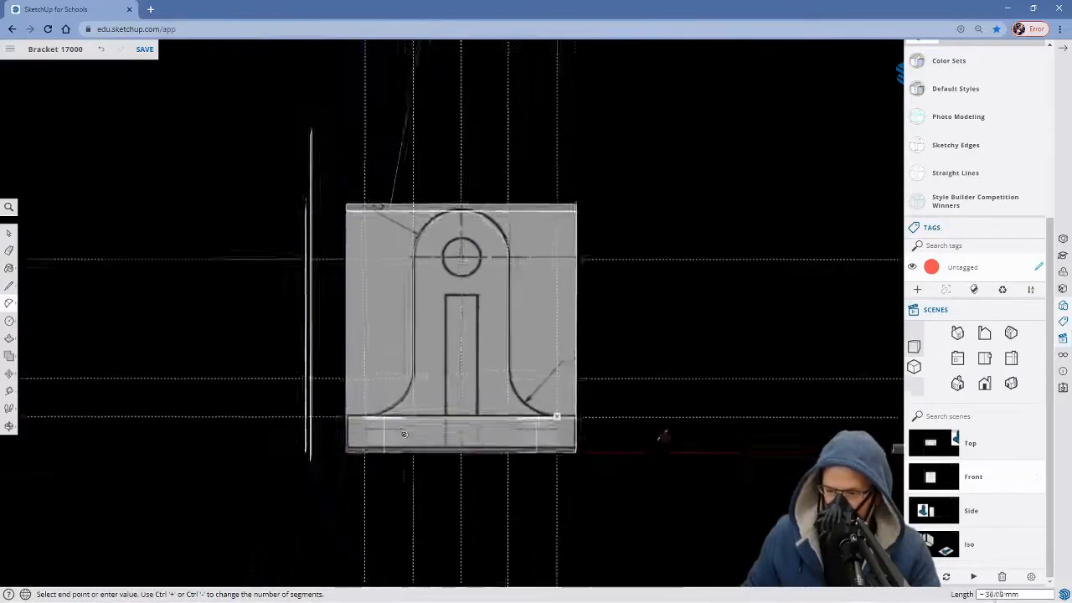
scroll(528, 392, up, 2)
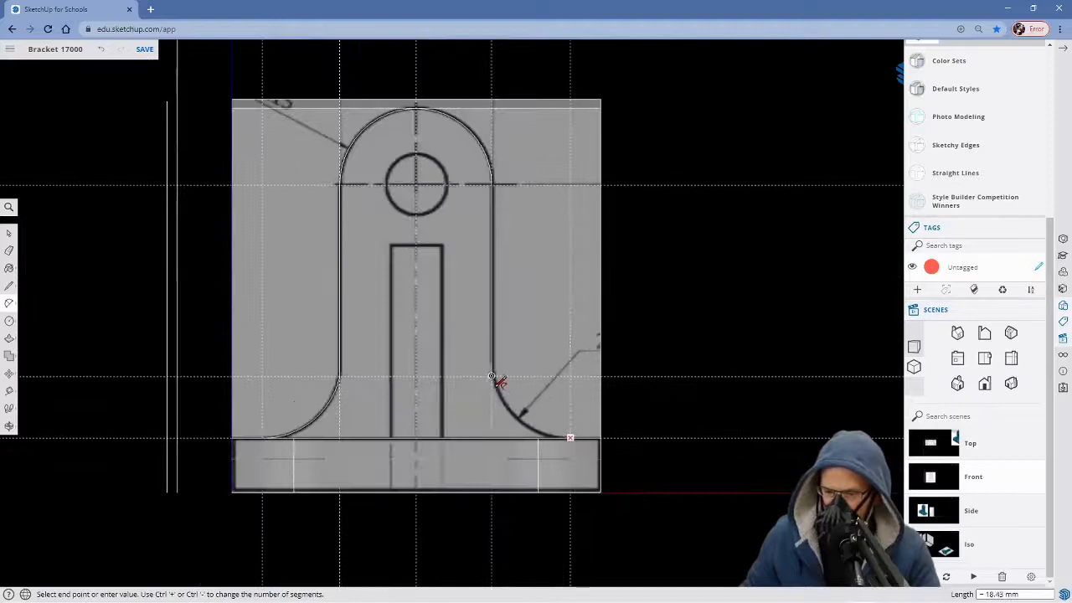
click(492, 376)
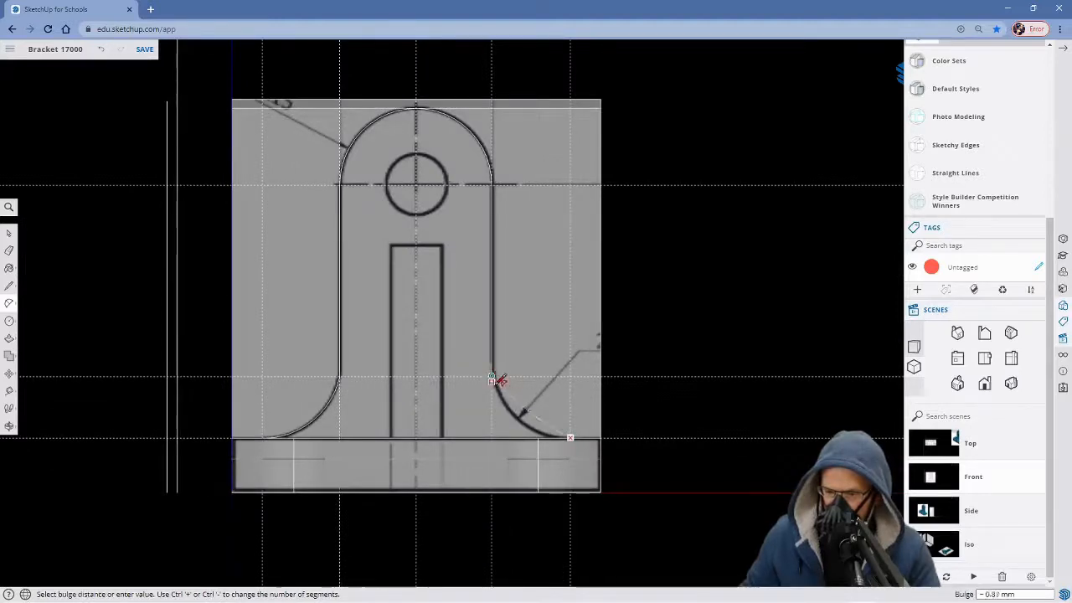
click(524, 420)
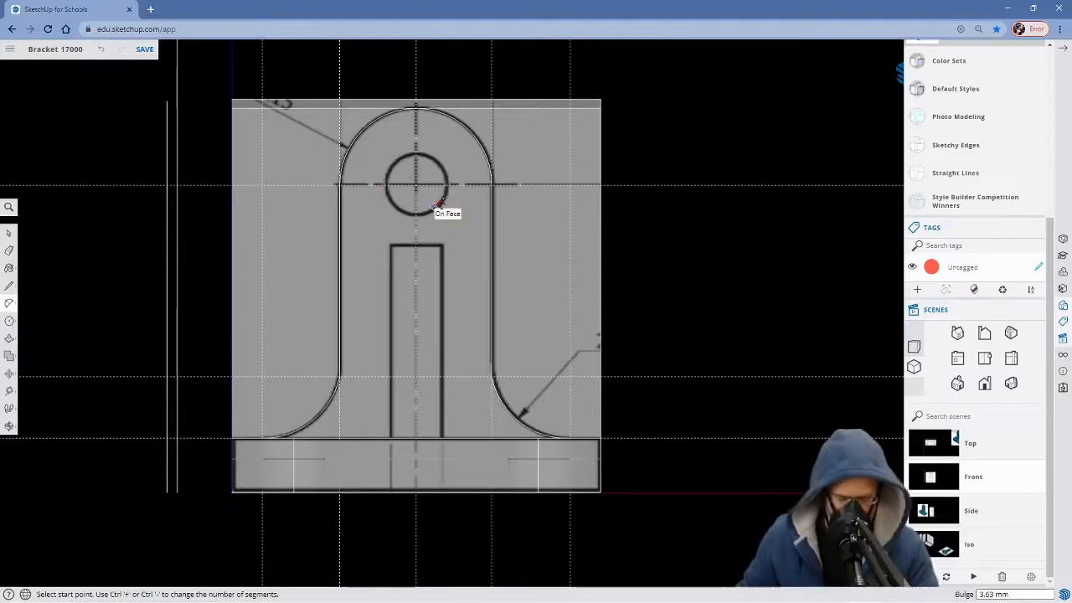
Draw the hole circle with a 6.11 mm radius, centred where the vertical centre guide crosses the hole centreline.
key(c)
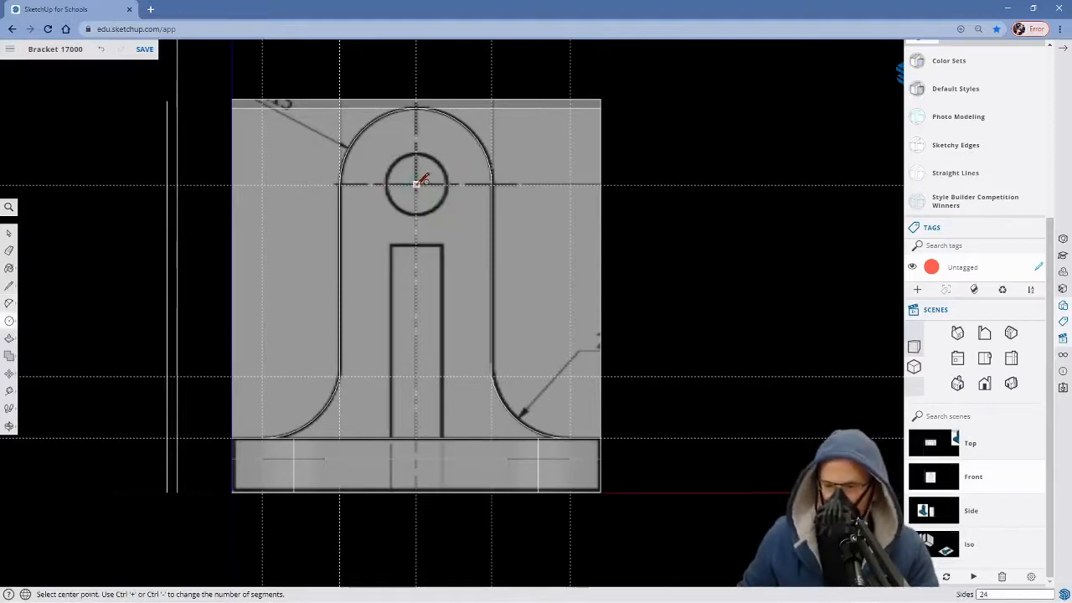
click(417, 183)
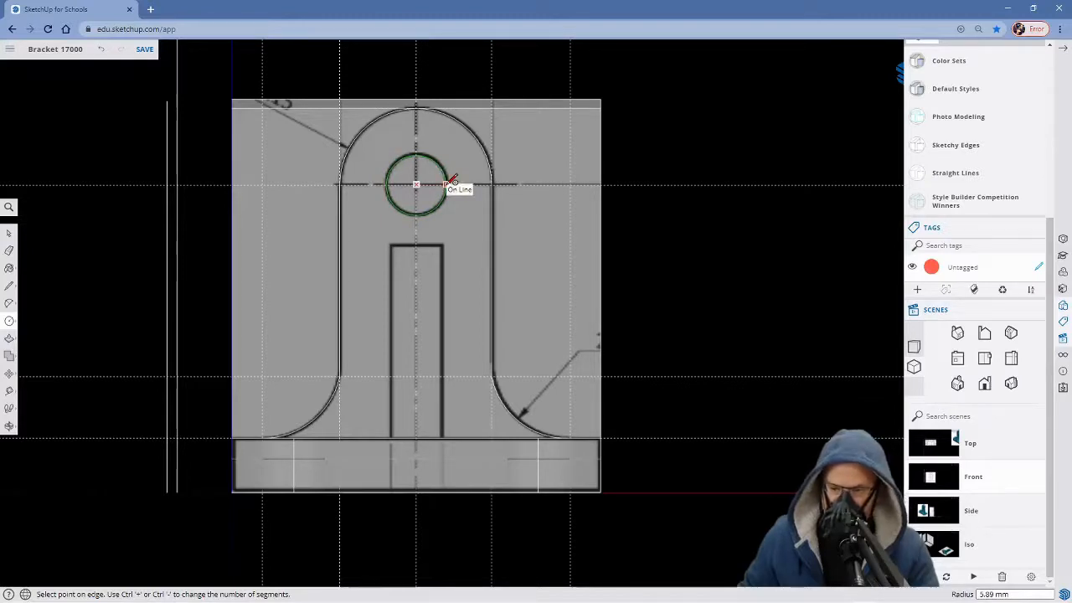
click(453, 181)
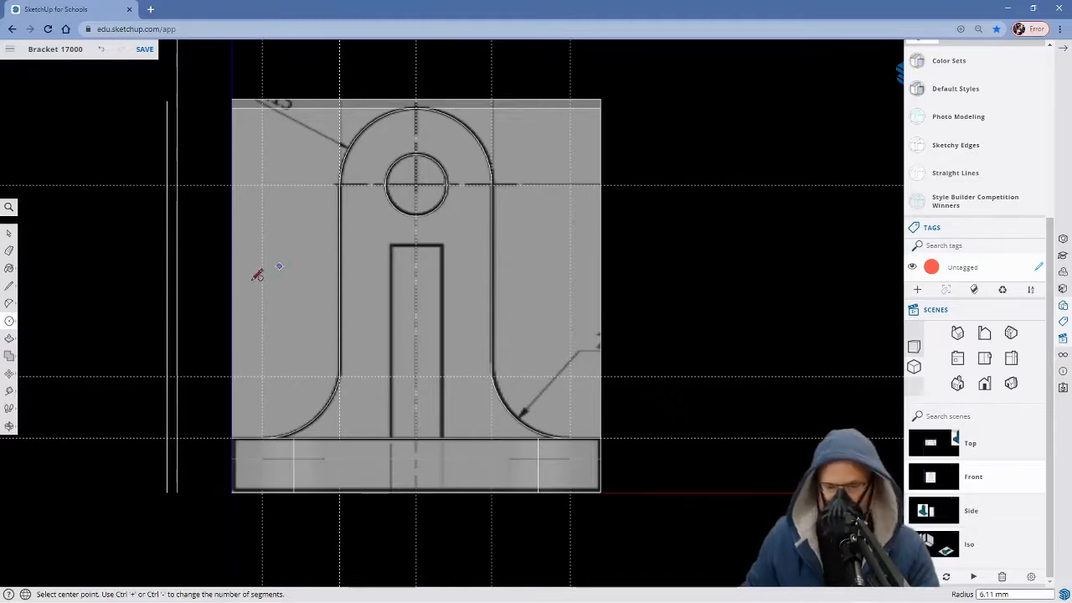
Turn off X-ray face transparency for the model.
click(9, 208)
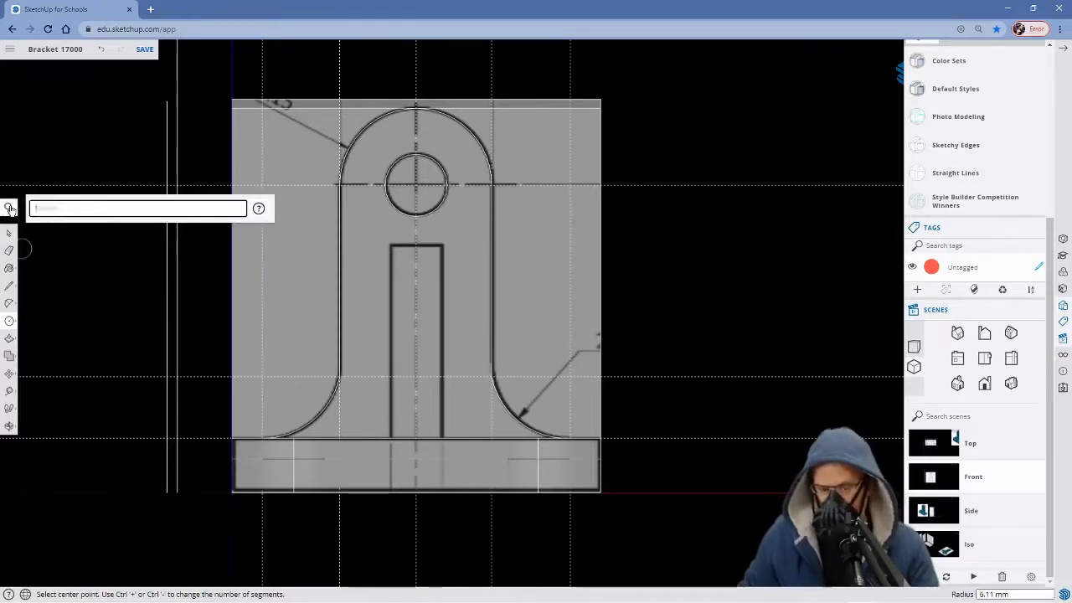
text(x)
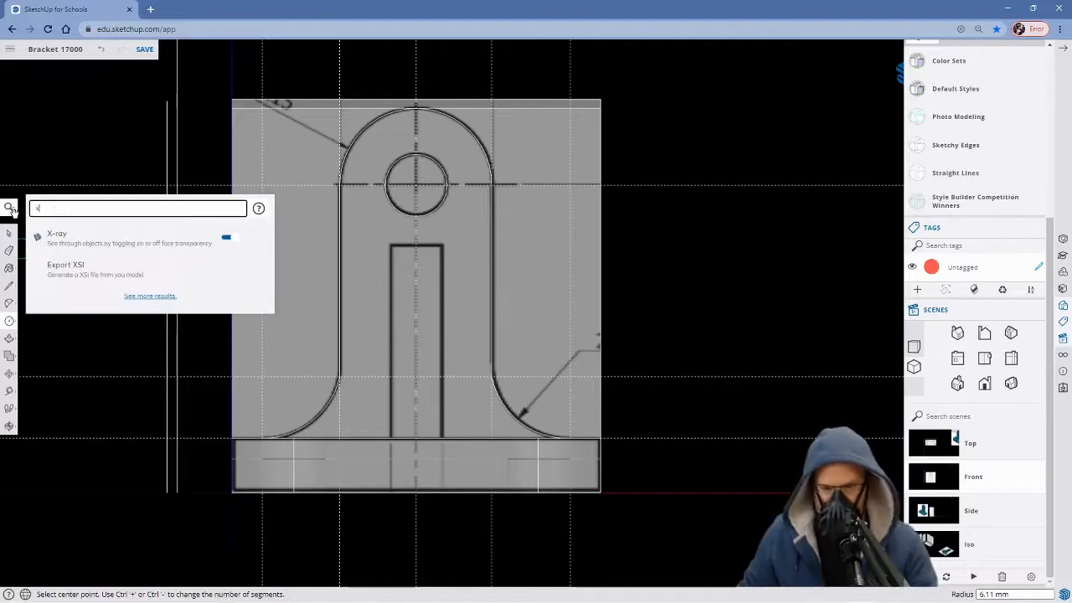
click(233, 242)
Push the waste faces on both sides of the plate's outline back 8.02 mm to cut the plate to its profile.
middle_drag(640, 355, 419, 450)
key(c)
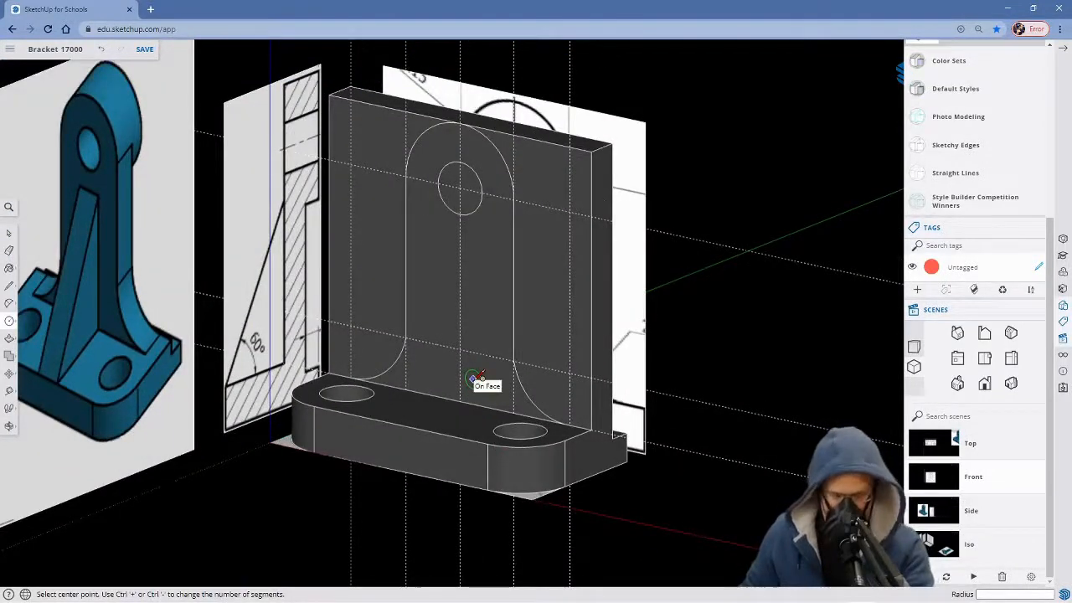
key(p)
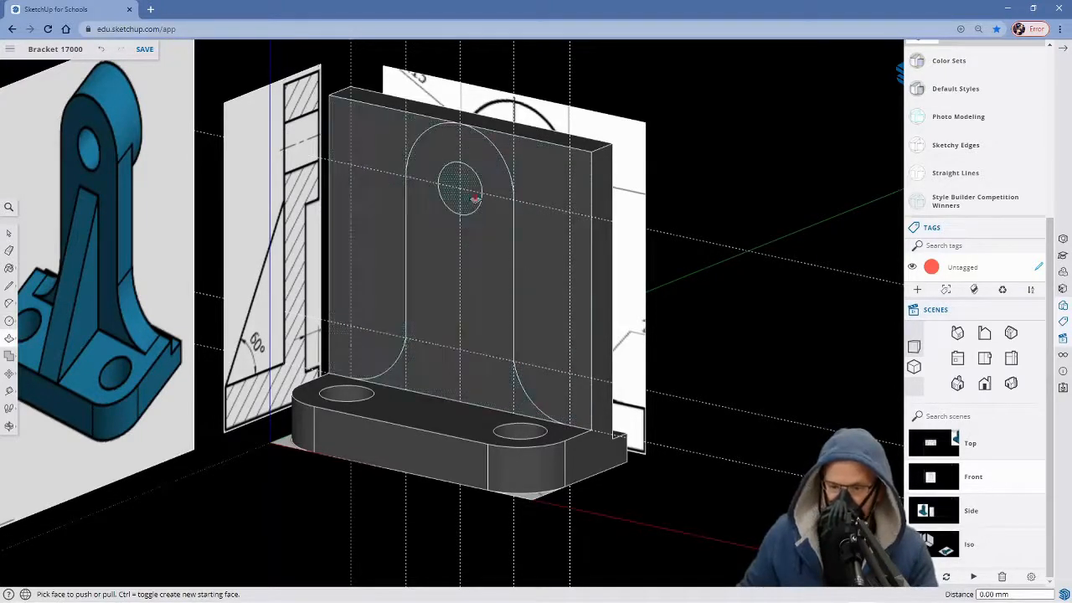
click(550, 343)
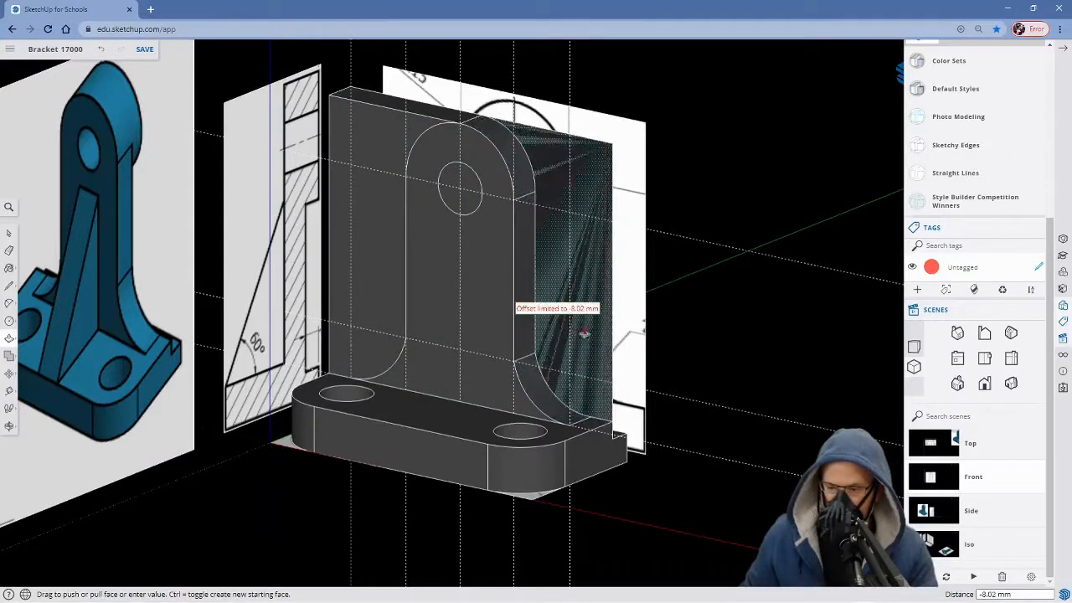
click(589, 333)
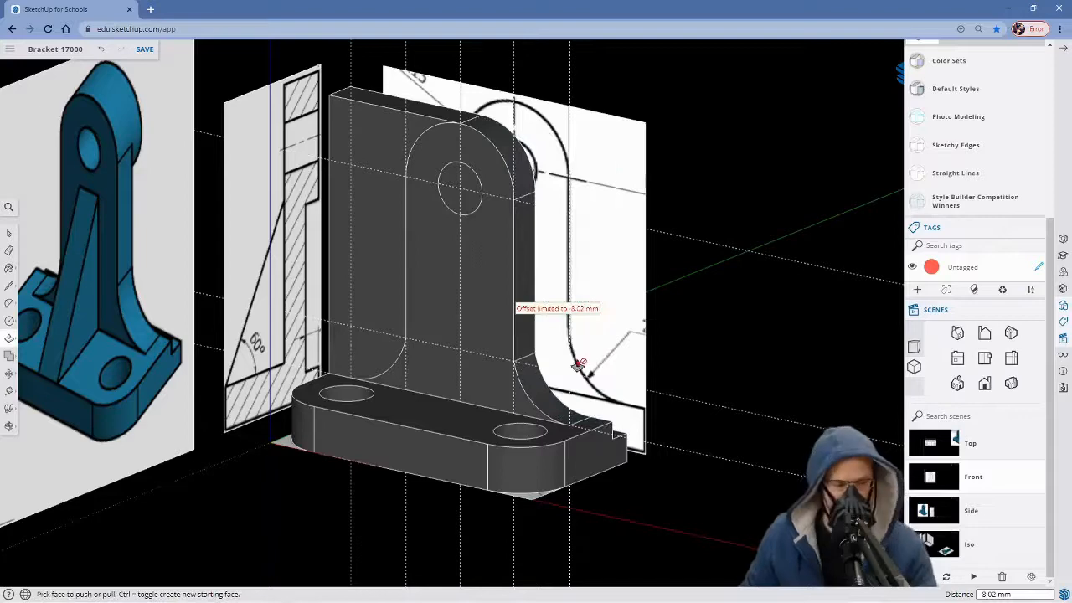
middle_drag(488, 385, 435, 251)
click(372, 143)
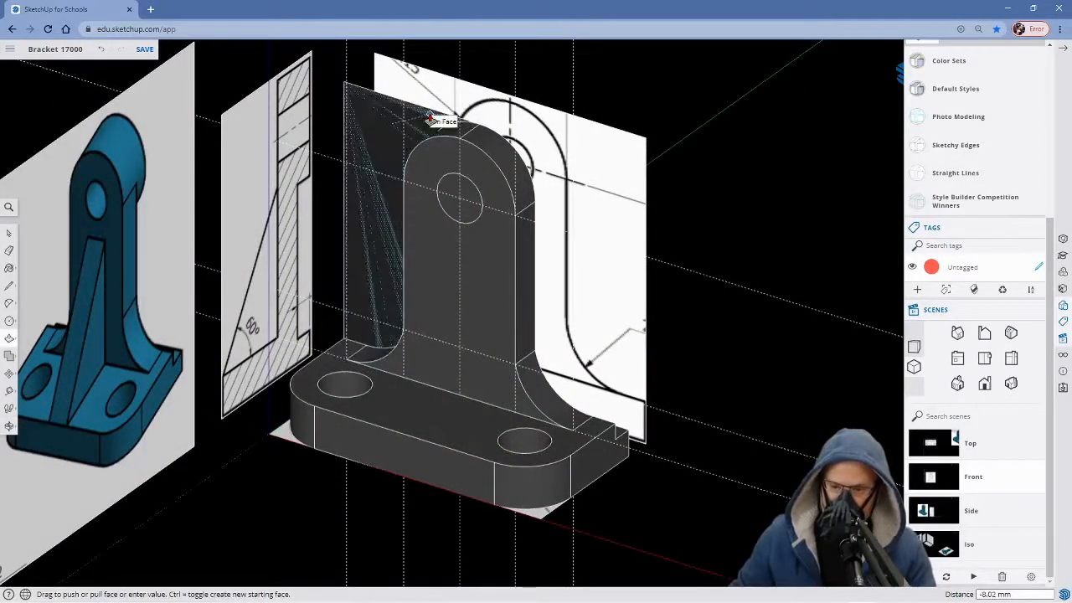
key(Escape)
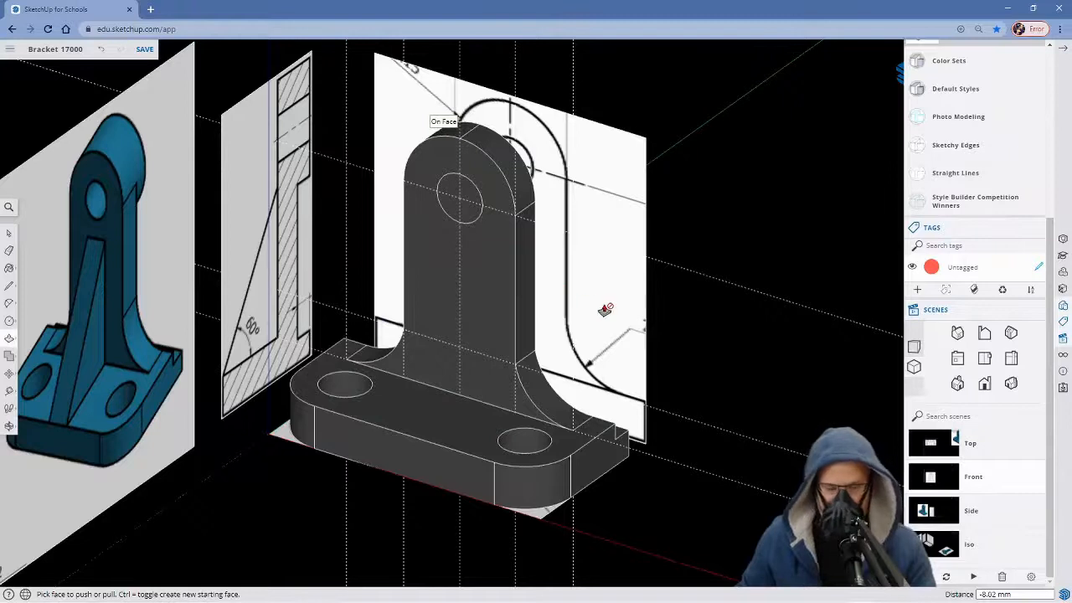
Push the hole circle near the top of the upright plate 8.02 mm to cut it through.
middle_drag(626, 312, 514, 247)
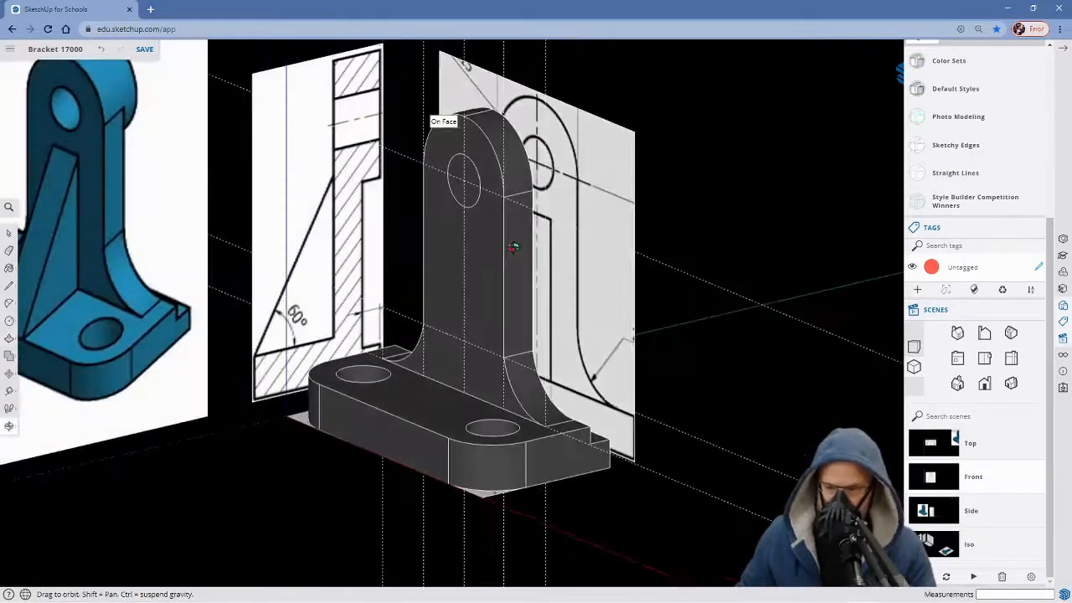
click(470, 197)
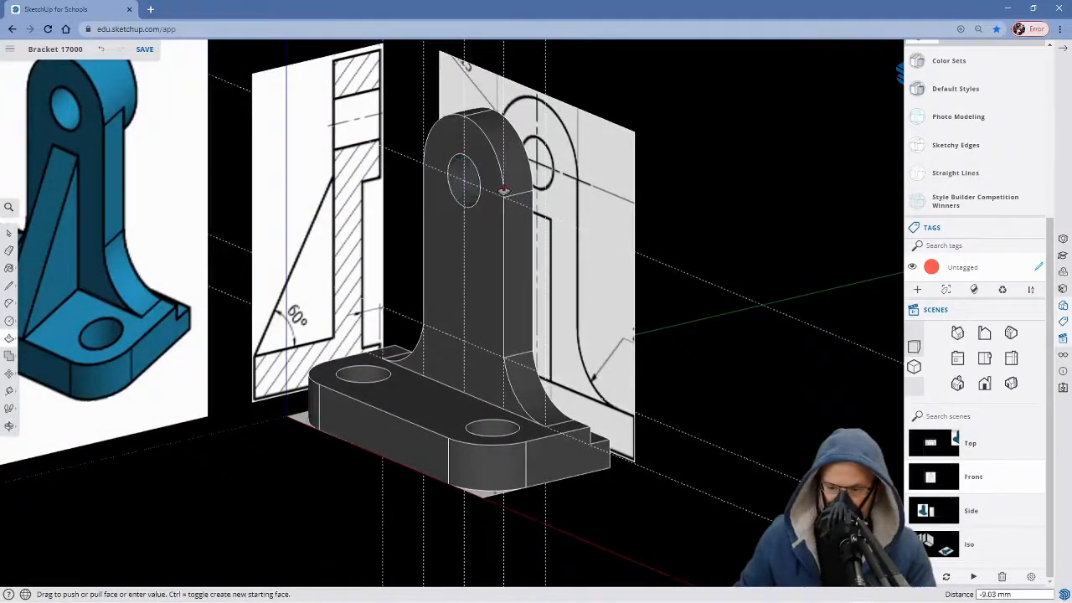
middle_drag(554, 189, 519, 220)
scroll(524, 213, up, 2)
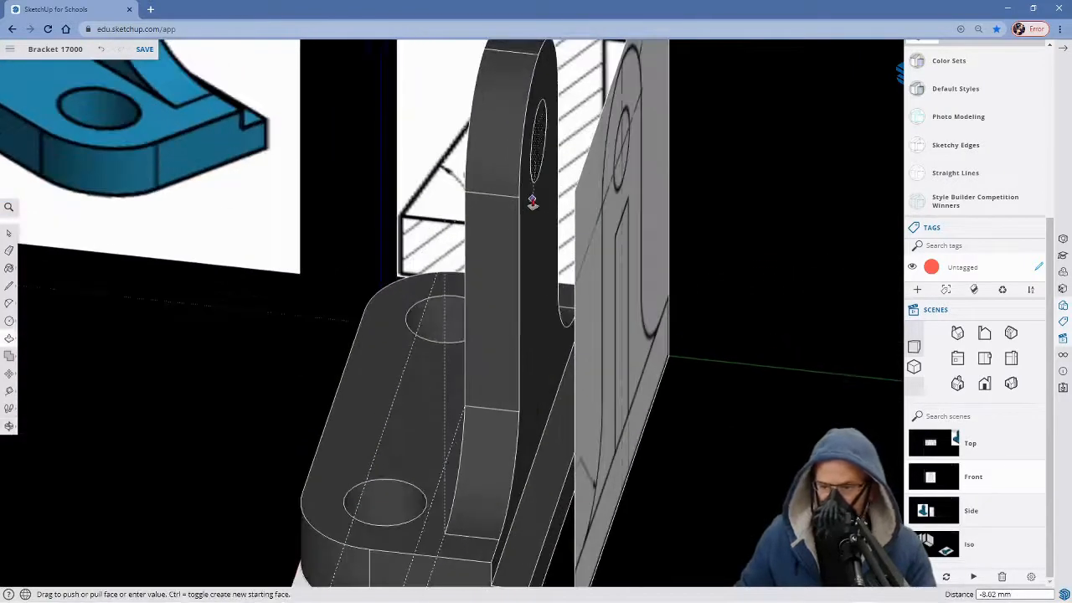
middle_drag(377, 246, 564, 304)
scroll(674, 285, down, 5)
middle_drag(688, 307, 435, 250)
key(p)
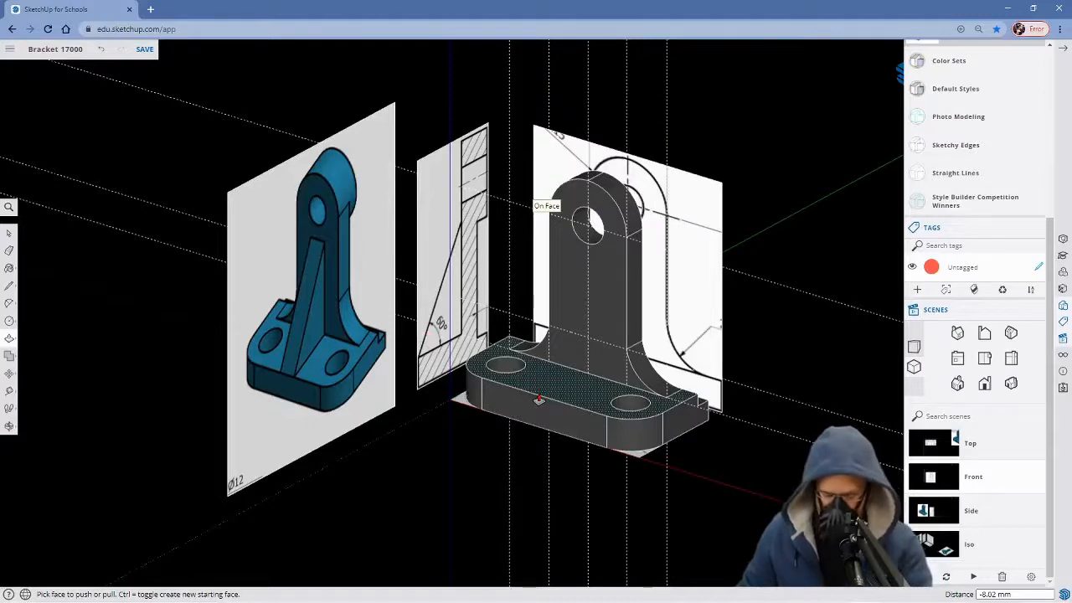
Draw a triangular rib profile from the midpoint of the base's front top edge up to the plate's centre guide, down to the base and back.
key(l)
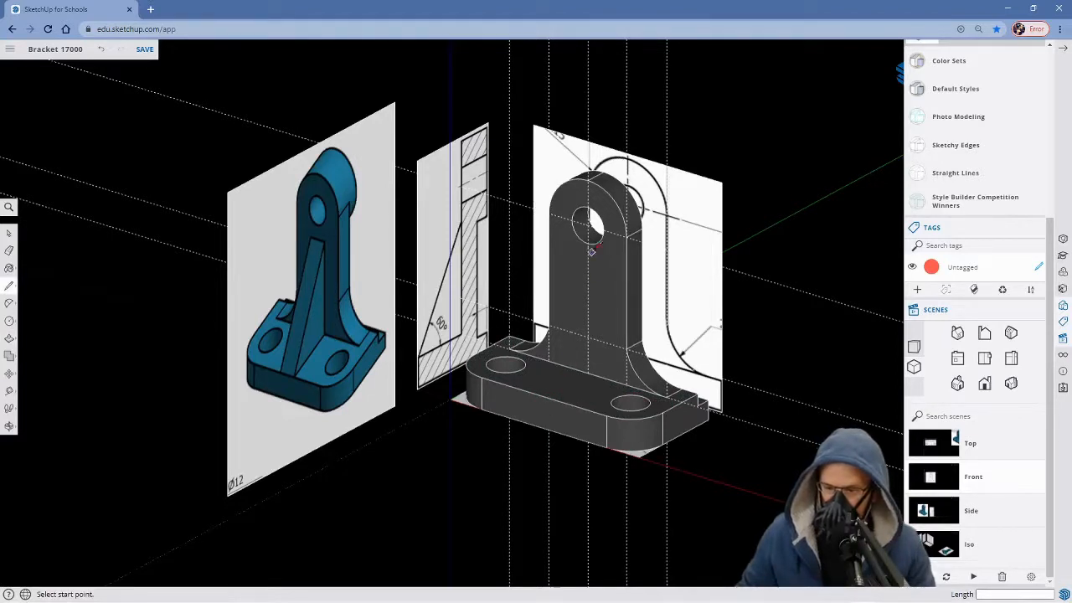
click(545, 396)
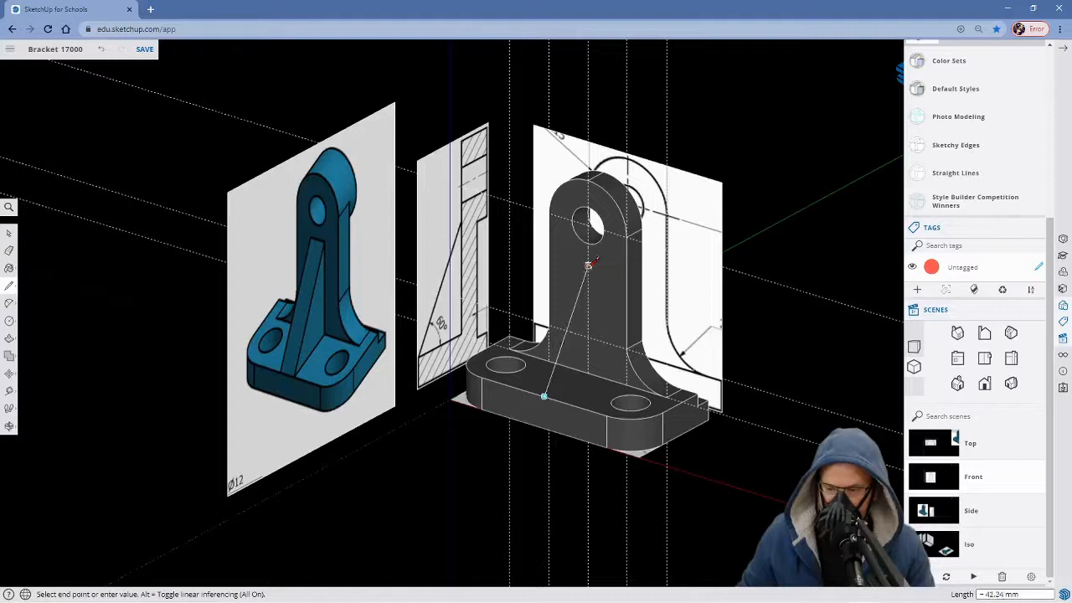
click(587, 266)
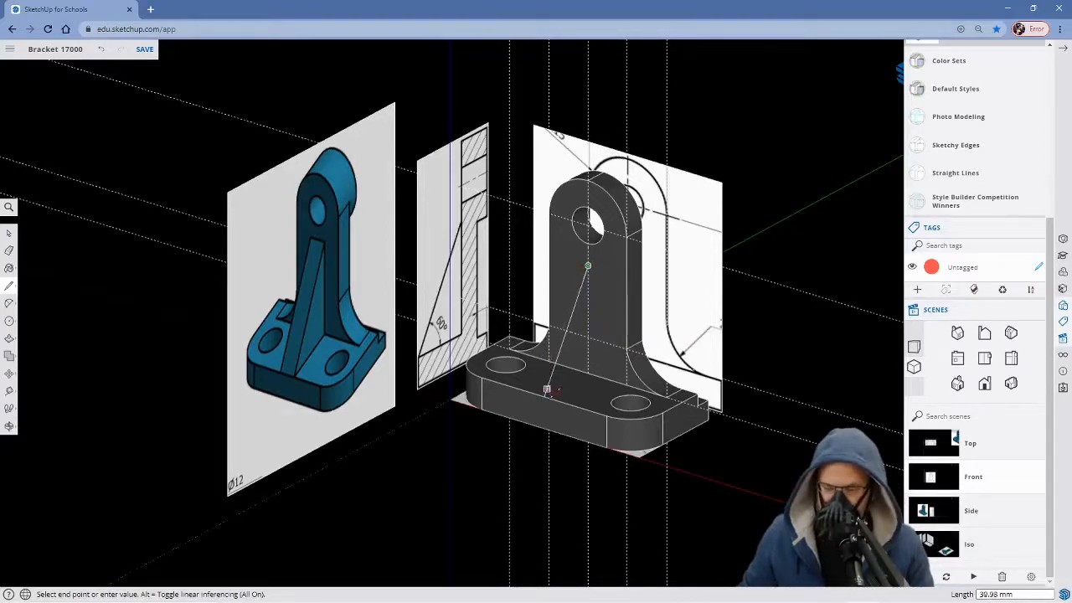
scroll(546, 389, up, 5)
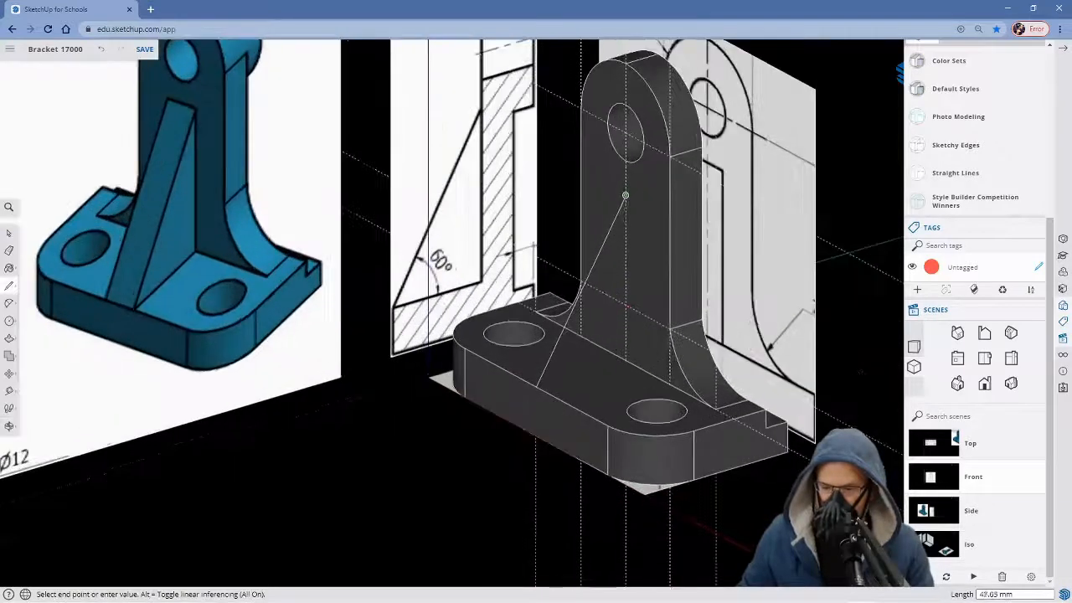
click(625, 360)
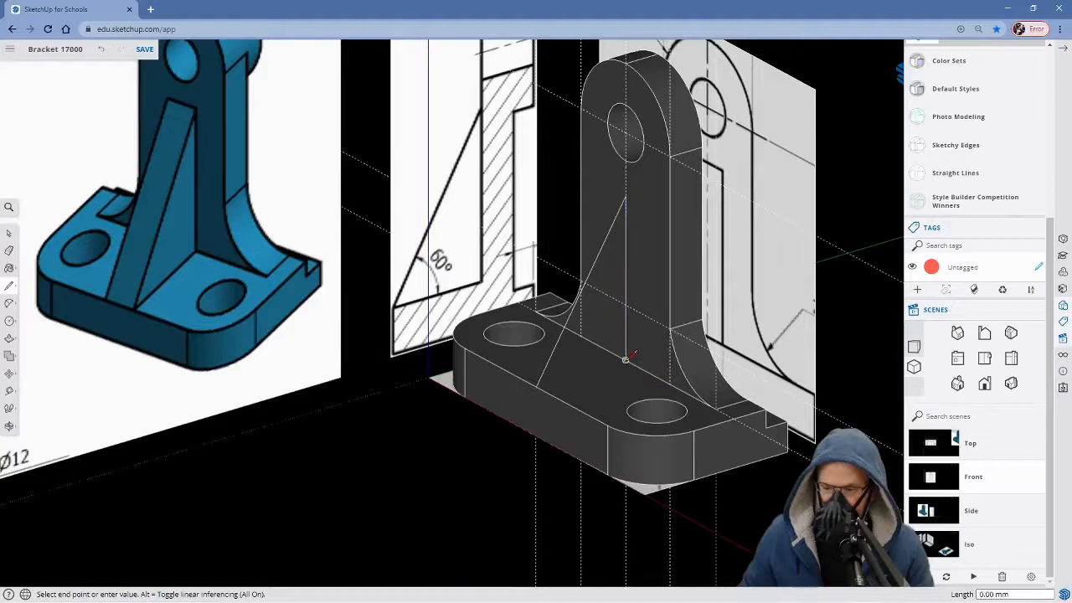
click(536, 384)
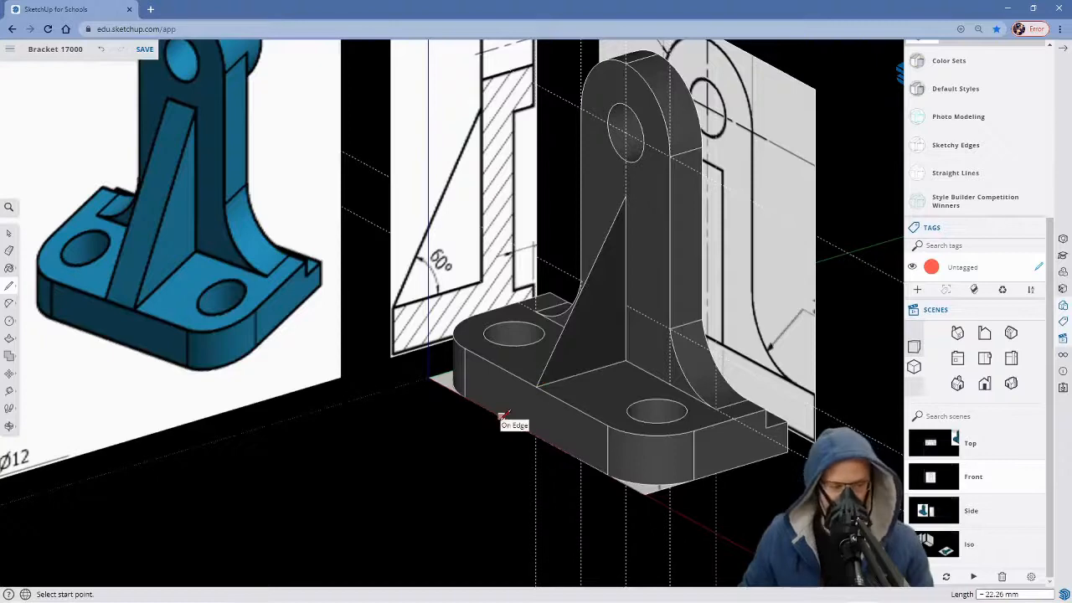
Extrude the rib triangle 4.91 mm to the right, up to the rib outline in the Front scene.
middle_drag(486, 430, 445, 426)
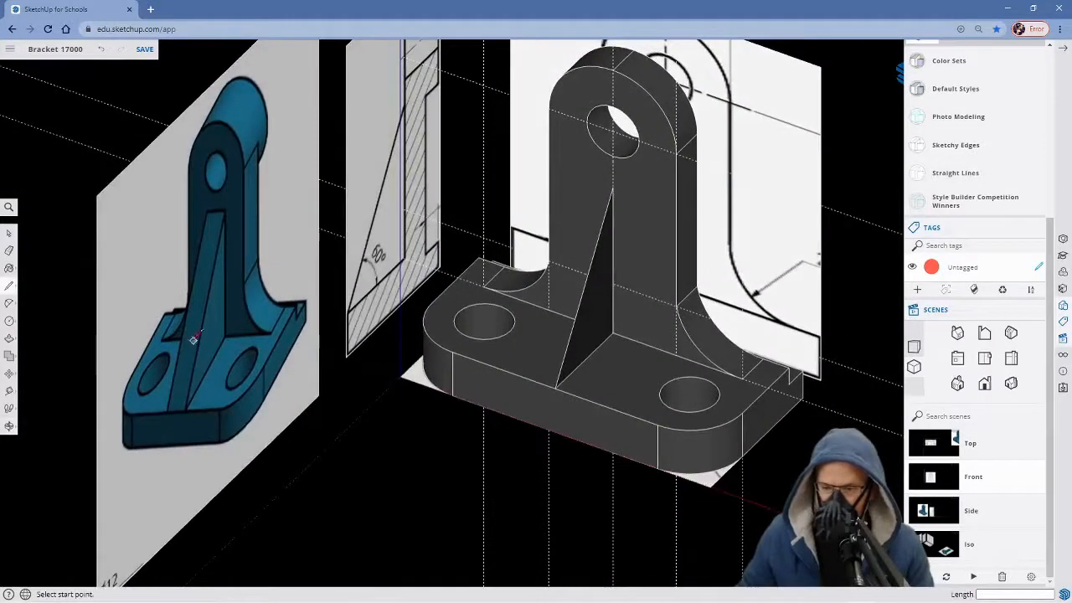
middle_drag(539, 426, 543, 400)
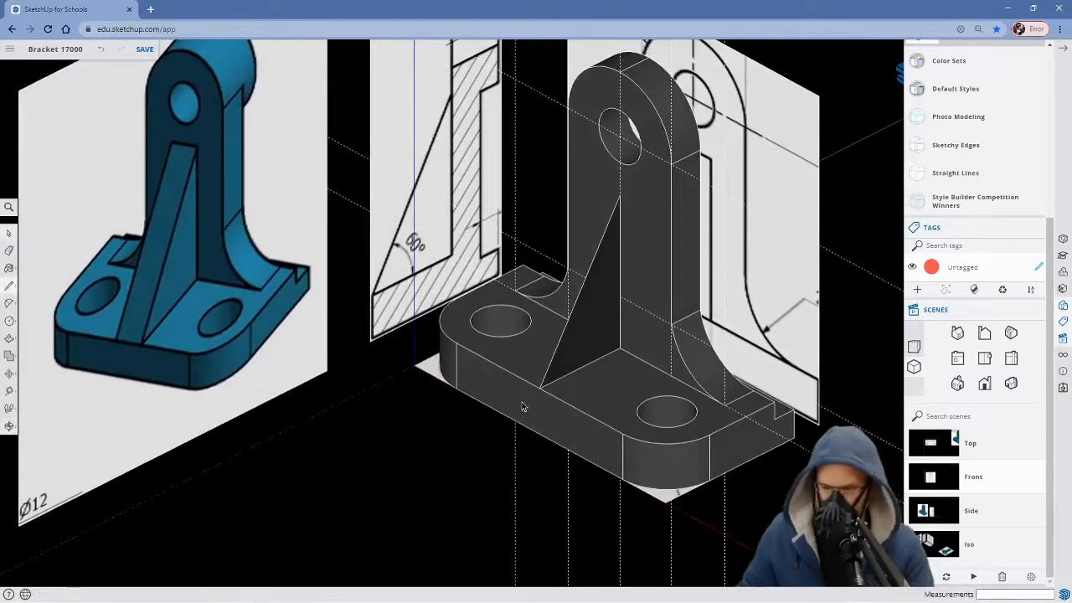
key(space)
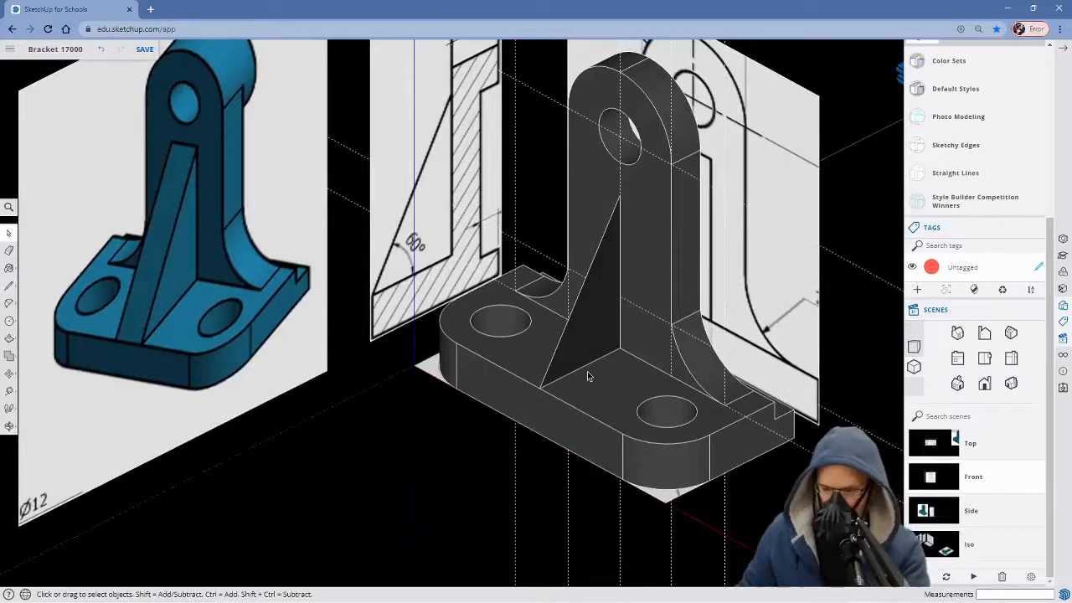
key(p)
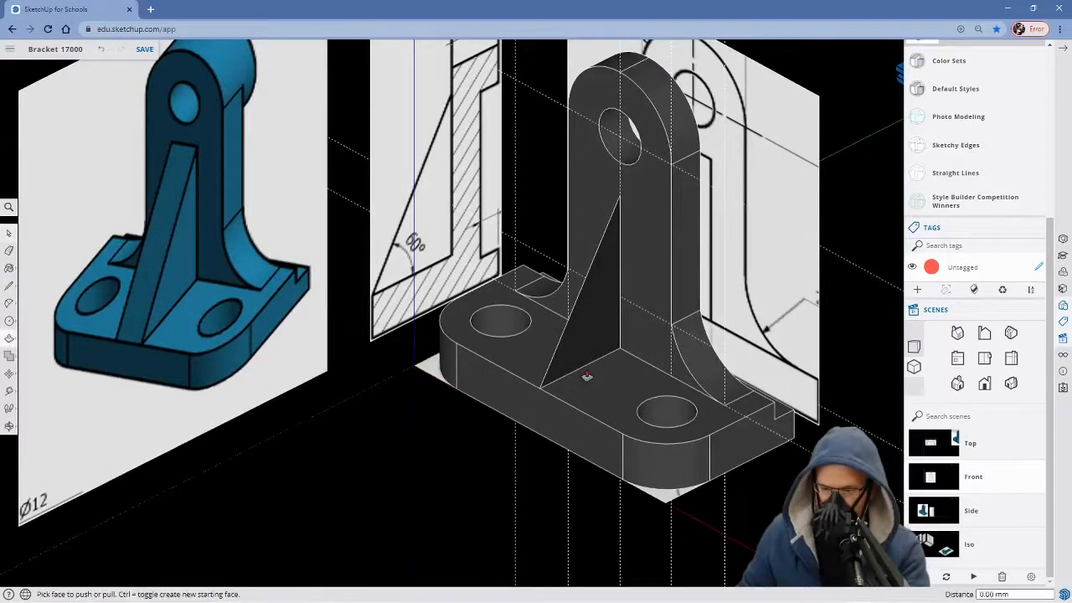
click(584, 338)
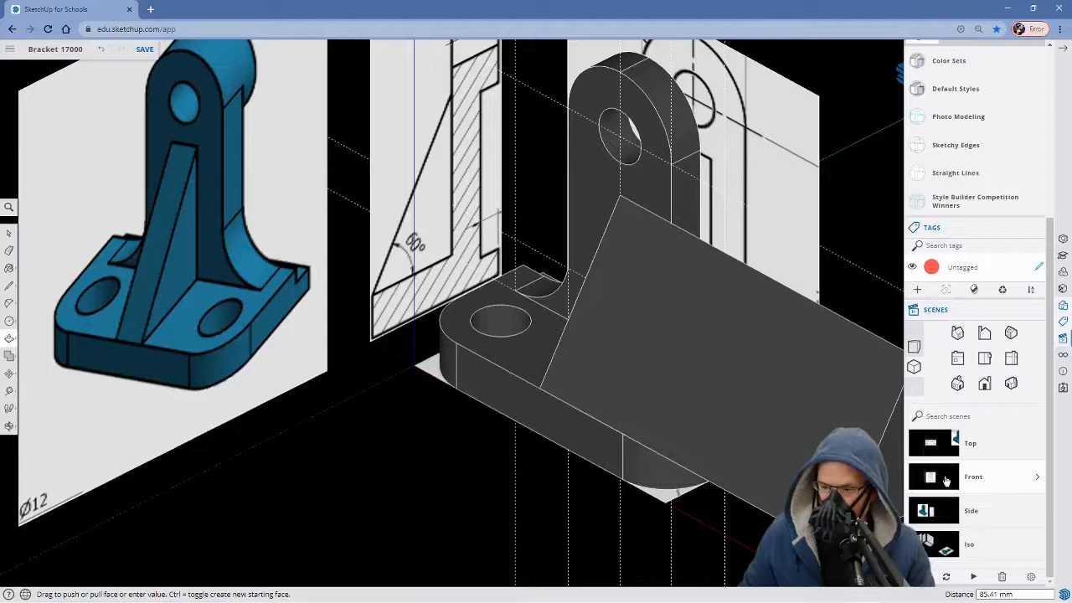
click(946, 479)
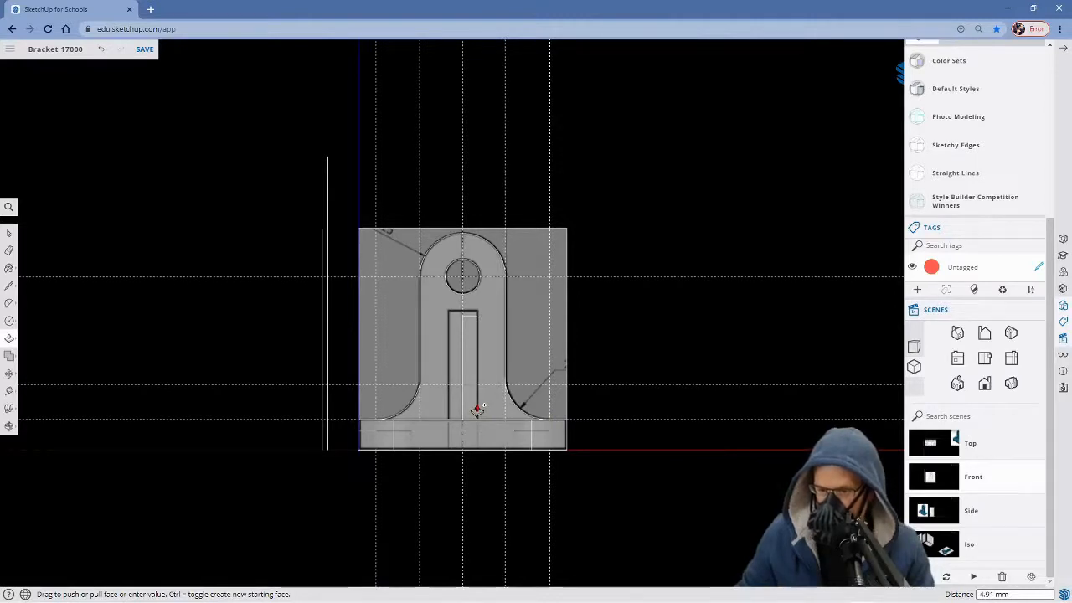
Extrude the rib's other side face 4.62 mm to the left, up to the rib outline in the Front scene.
middle_drag(411, 444, 510, 500)
scroll(469, 435, up, 5)
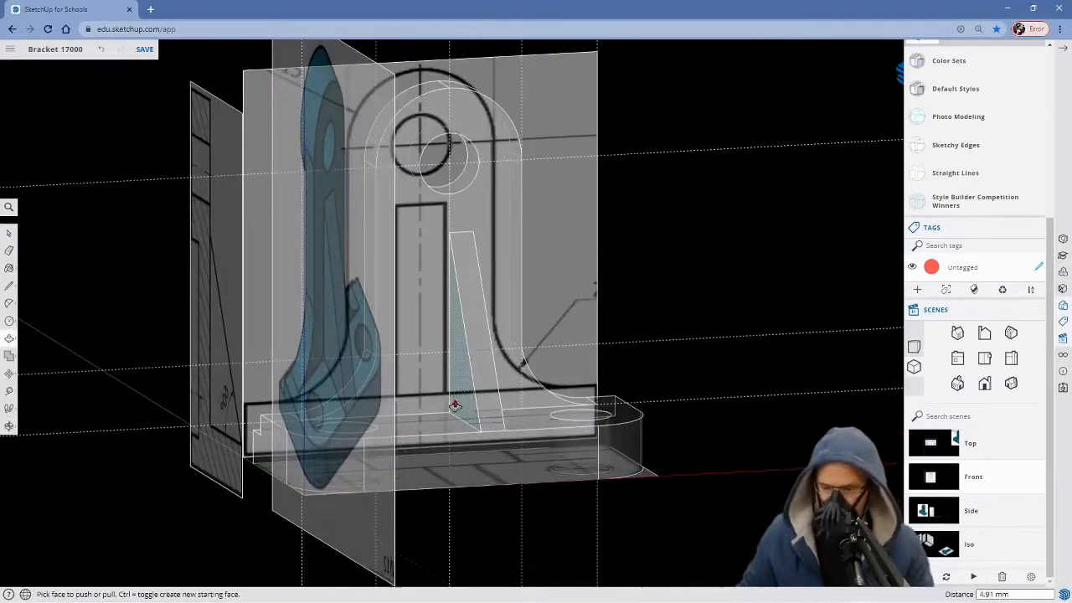
click(463, 394)
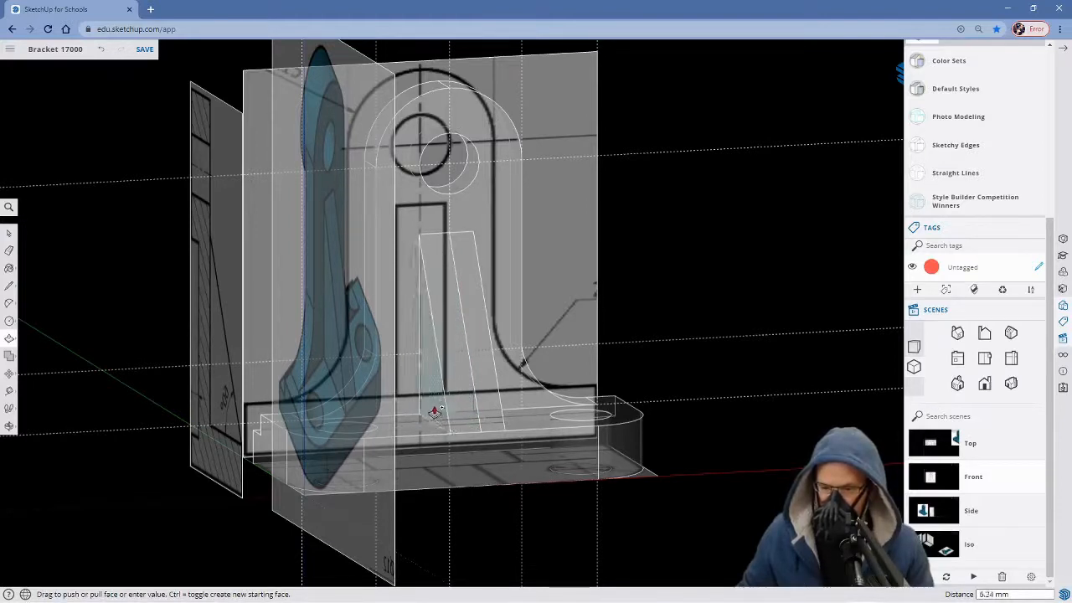
click(930, 476)
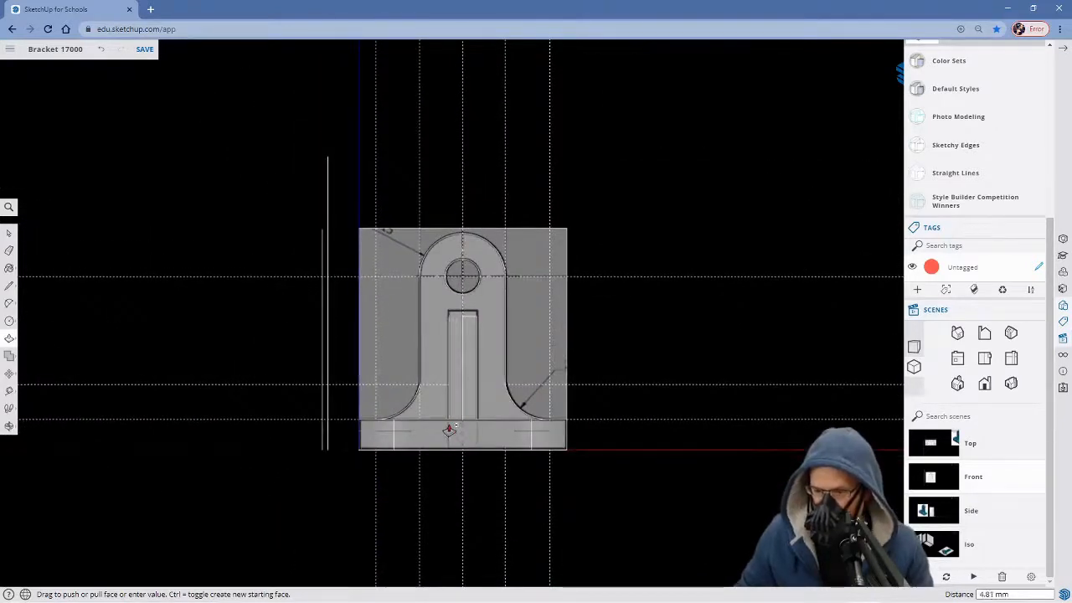
scroll(449, 430, up, 3)
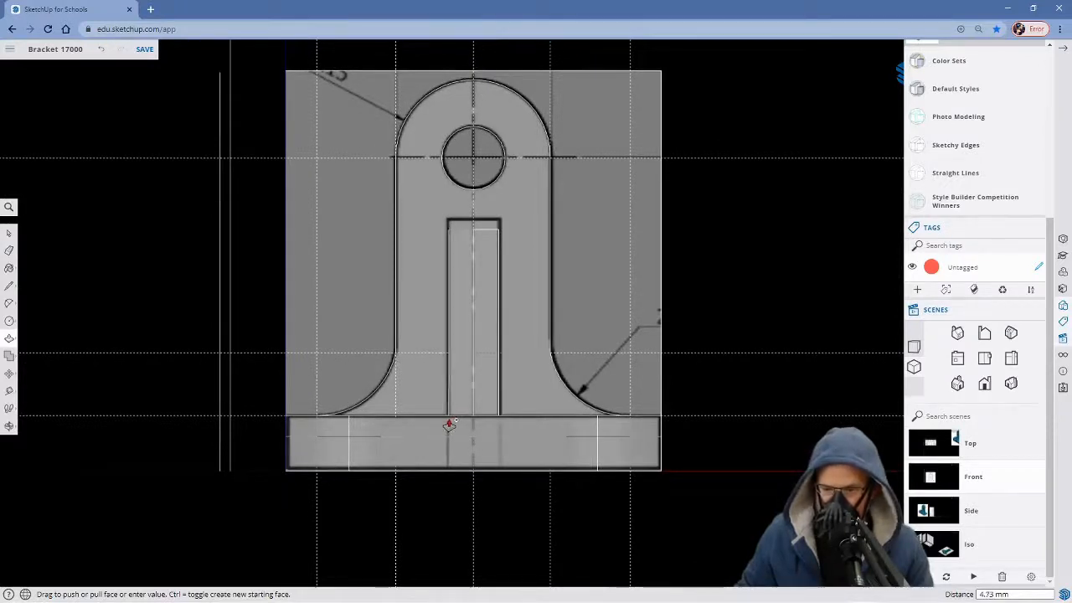
click(449, 426)
Turn off X-ray so that the whole bracket is shown with opaque faces.
scroll(506, 437, down, 3)
mouse_move(687, 413)
middle_down()
mouse_move(625, 466)
mouse_move(452, 551)
middle_up()
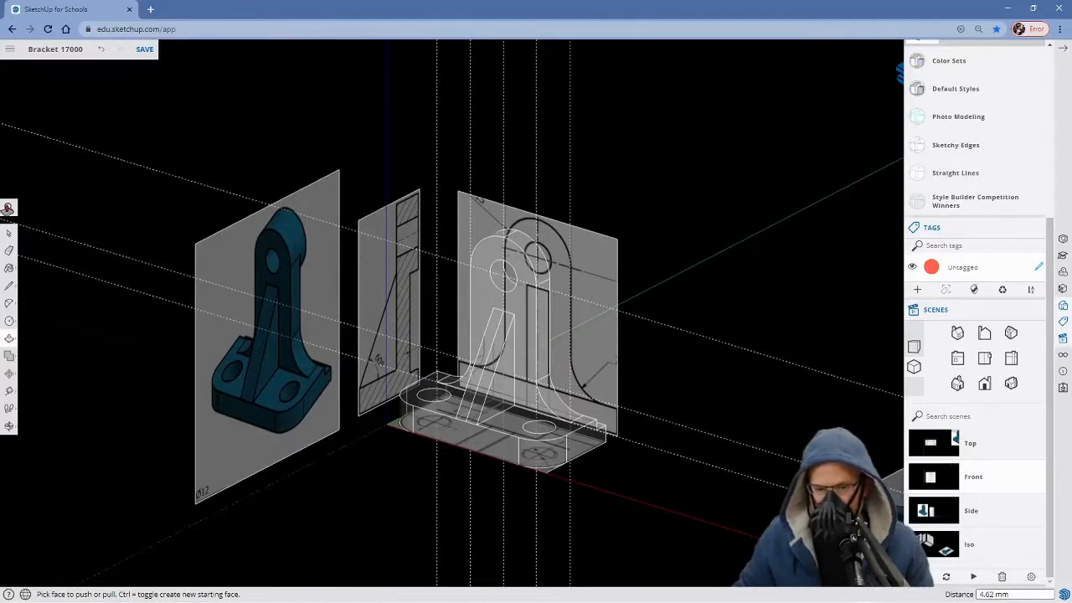
click(7, 208)
text(x)
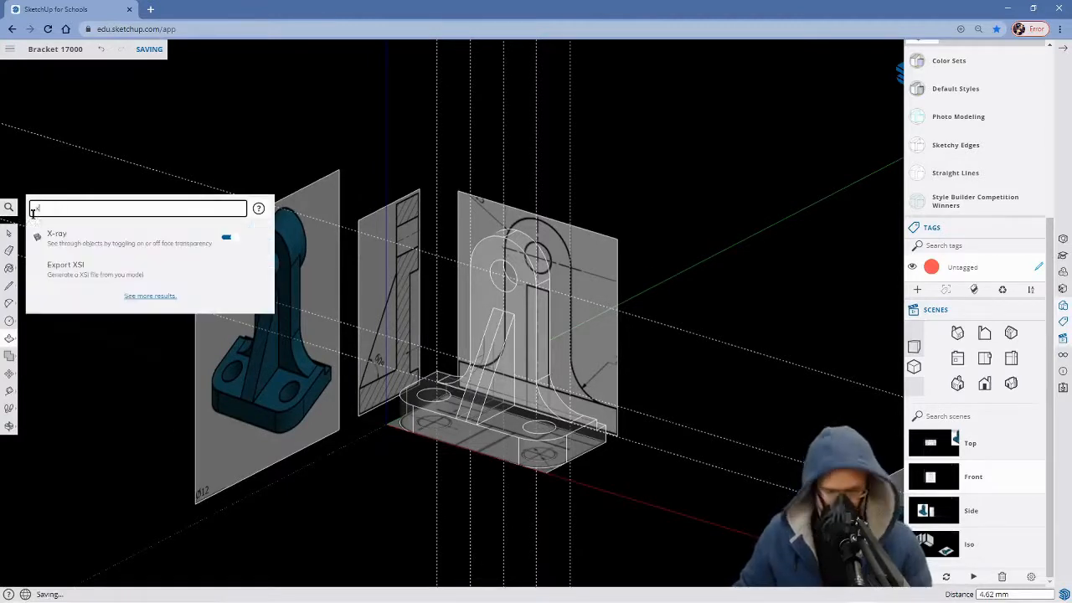
click(227, 239)
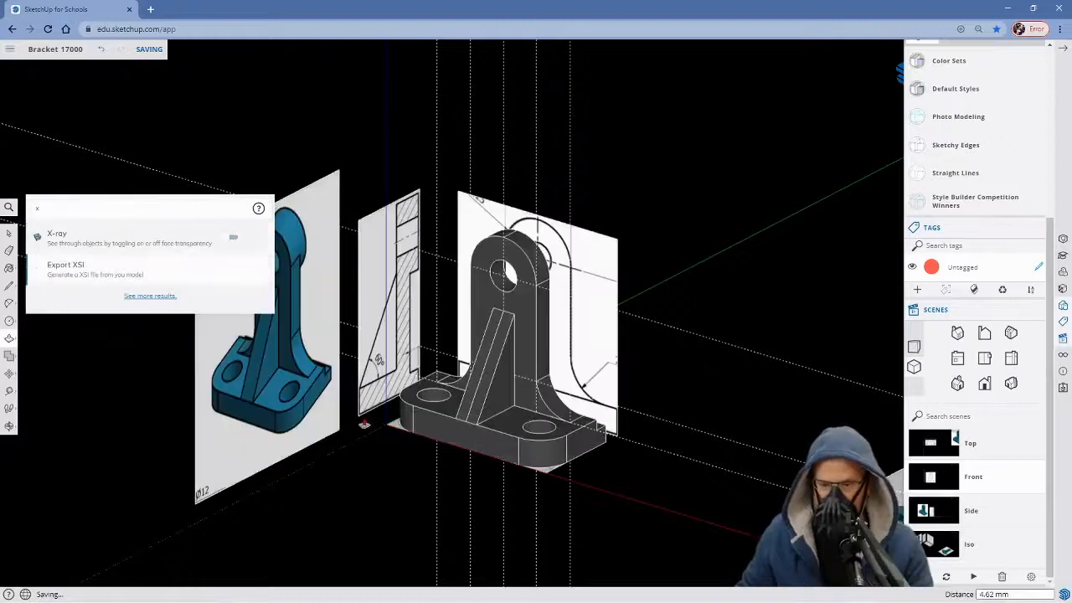
Erase the leftover centre line running along the rib's sloped face.
scroll(367, 433, down, 3)
middle_drag(577, 511, 498, 508)
scroll(433, 468, up, 3)
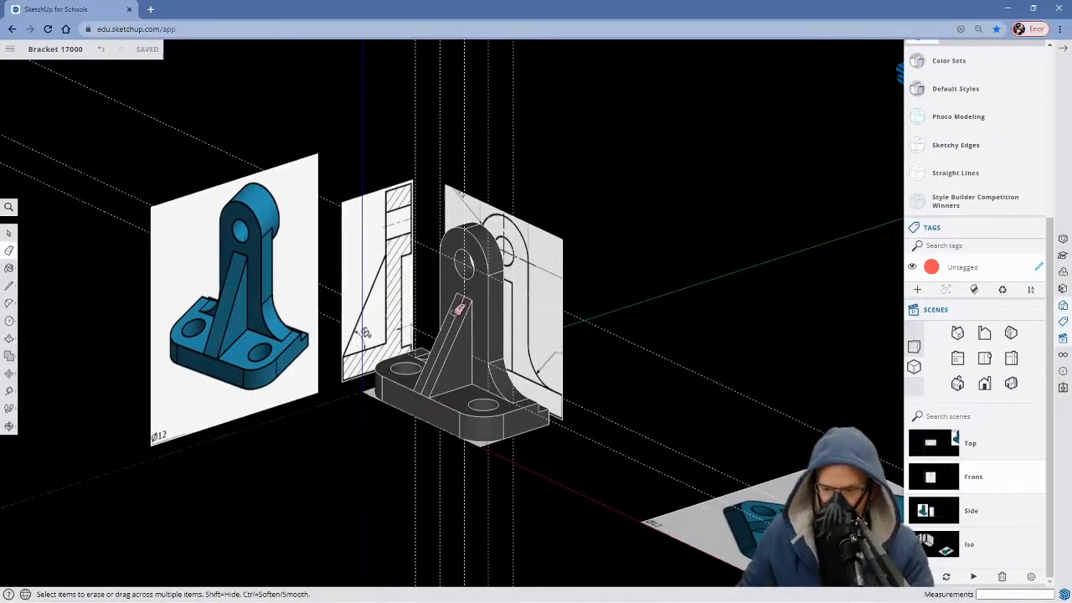
click(449, 339)
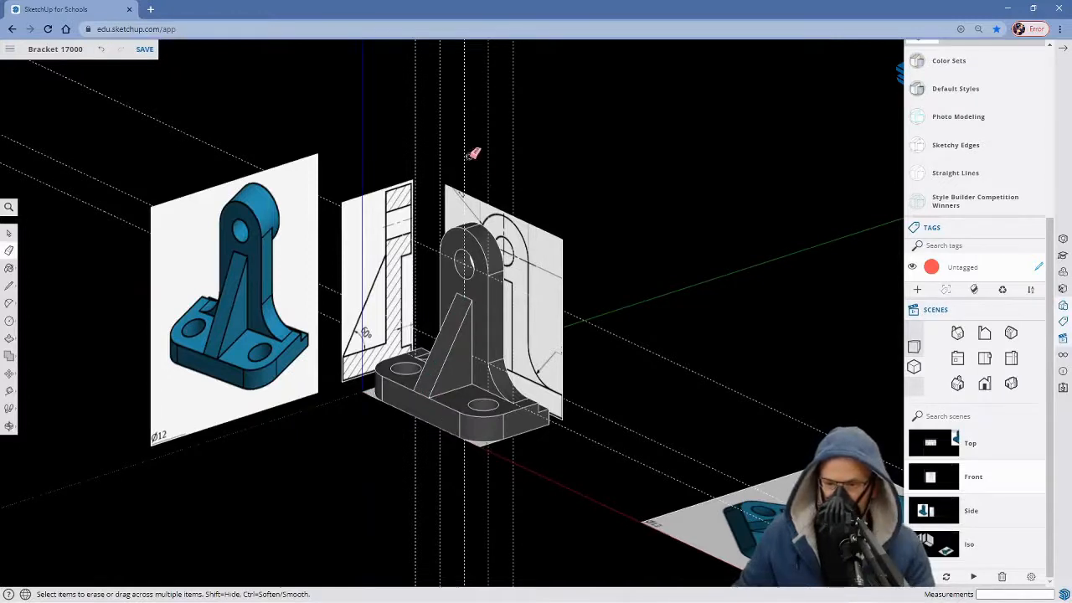
Erase all the remaining dotted construction guides around the bracket.
drag(494, 132, 544, 146)
click(490, 138)
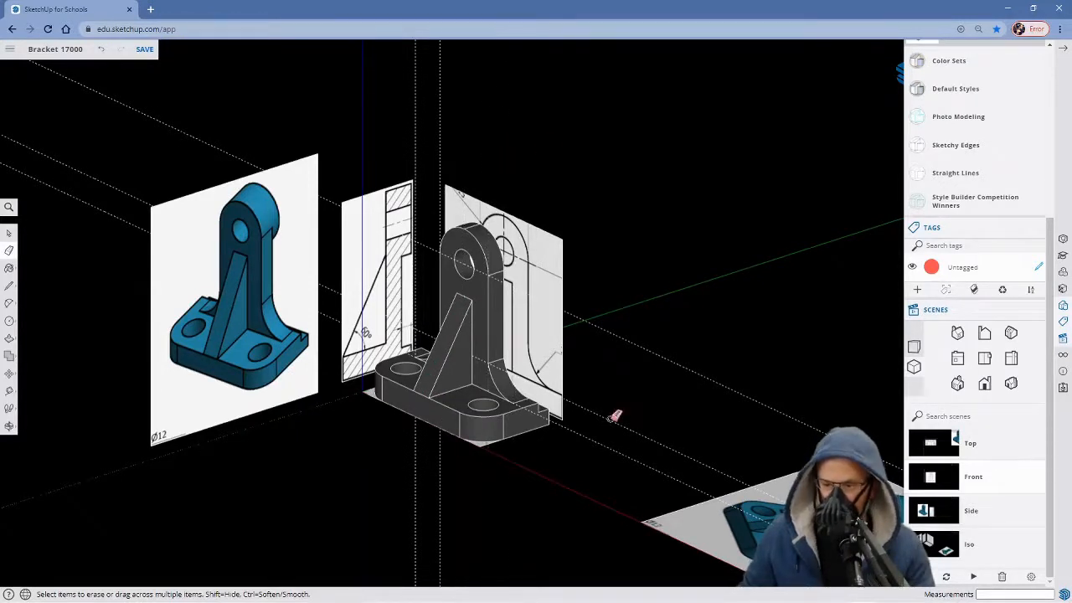
click(667, 359)
drag(621, 424, 593, 462)
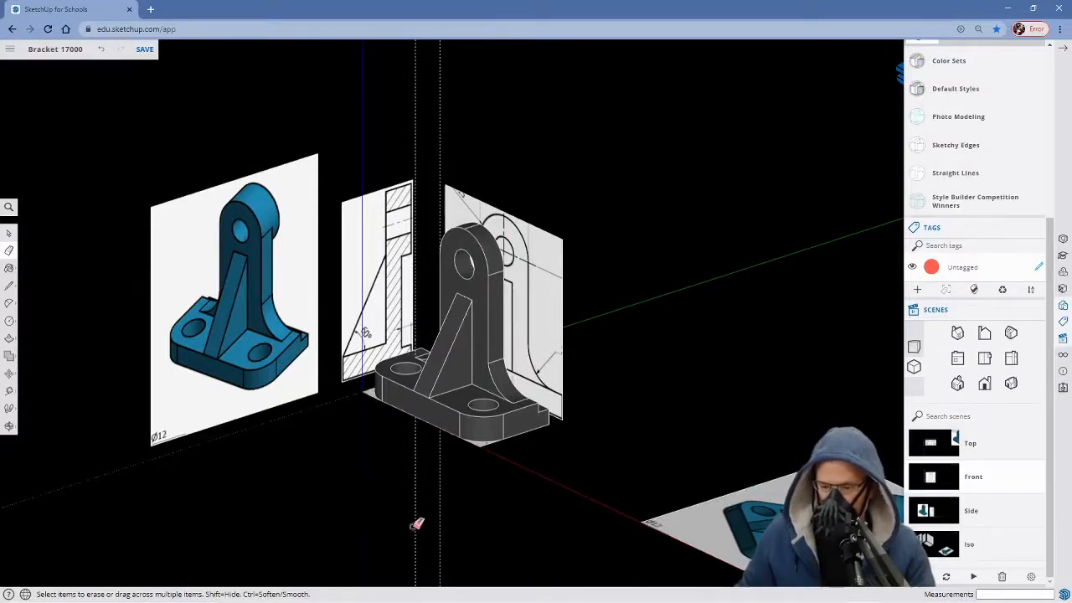
drag(443, 529, 457, 530)
Compare the modelled upright plate and rib with the isometric and side reference views.
middle_drag(446, 514, 631, 551)
mouse_move(489, 524)
middle_down()
mouse_move(611, 526)
mouse_move(418, 498)
mouse_move(327, 280)
mouse_move(459, 393)
middle_up()
scroll(609, 528, up, 3)
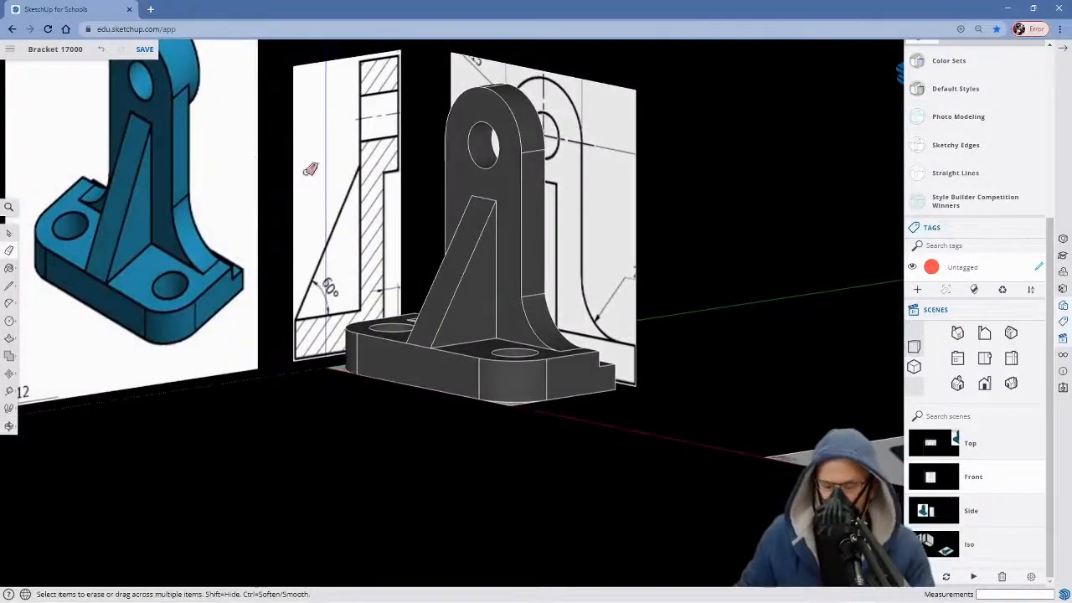
shift+middle_drag(345, 269, 344, 268)
drag(369, 392, 341, 476)
middle_drag(647, 443, 378, 318)
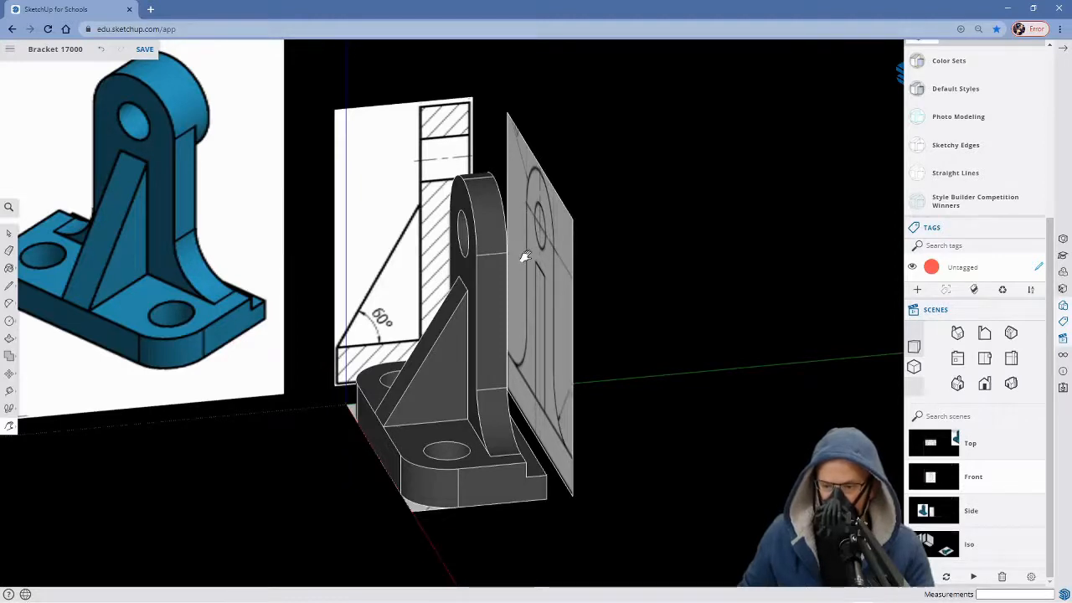
Move the front-view drawing image about 39.5 mm away from the bracket along the green axis.
key(space)
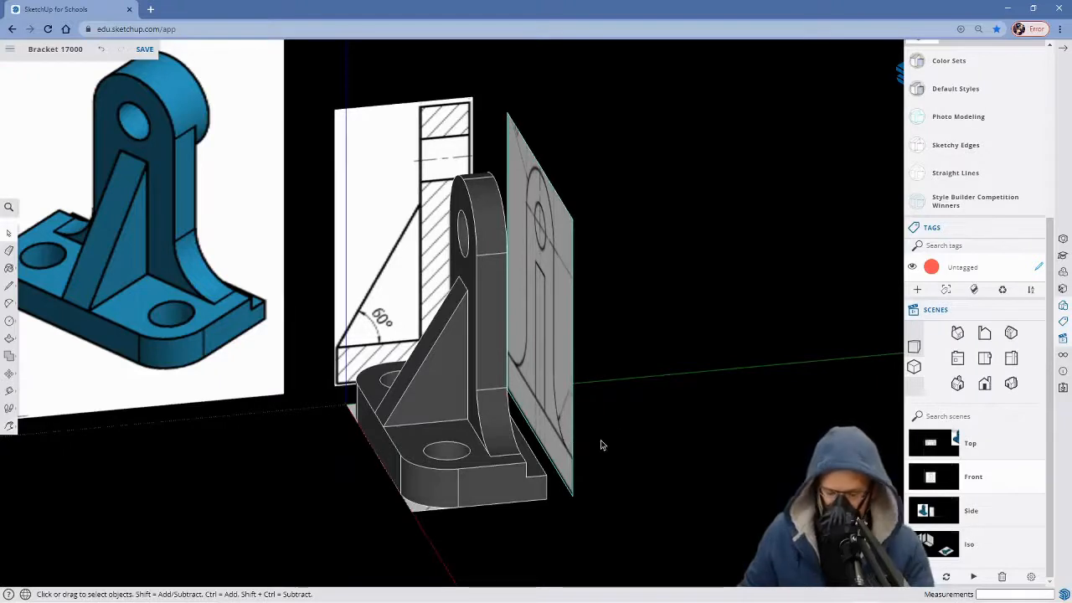
key(m)
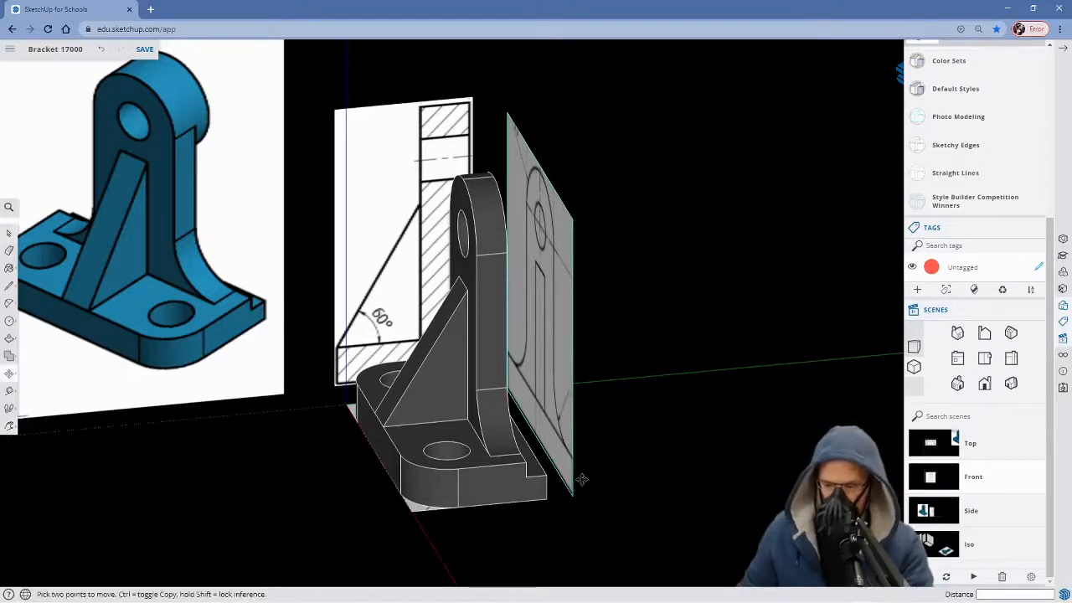
click(571, 496)
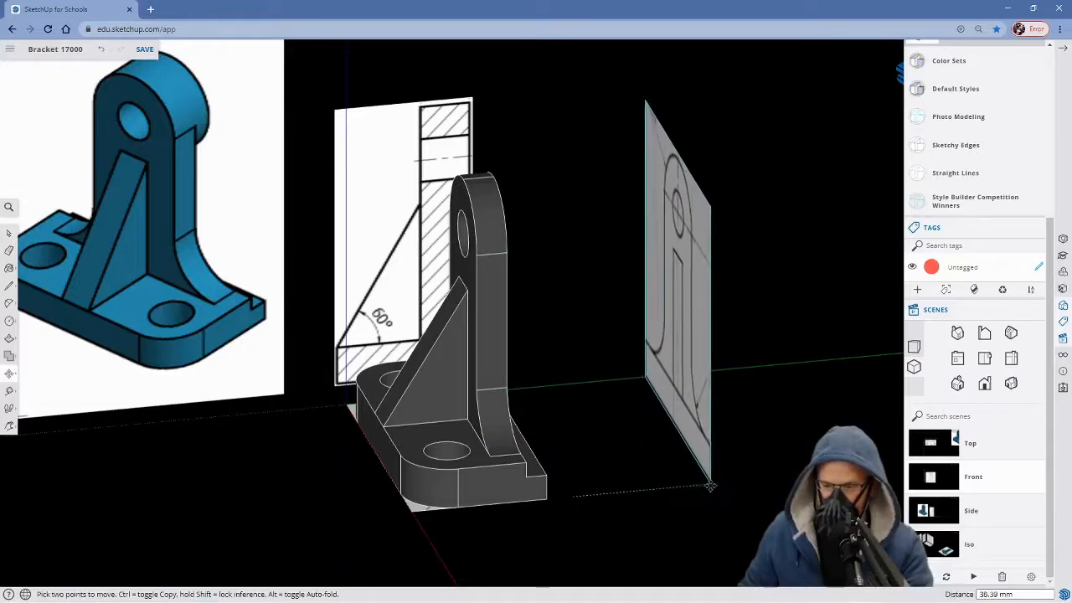
click(720, 486)
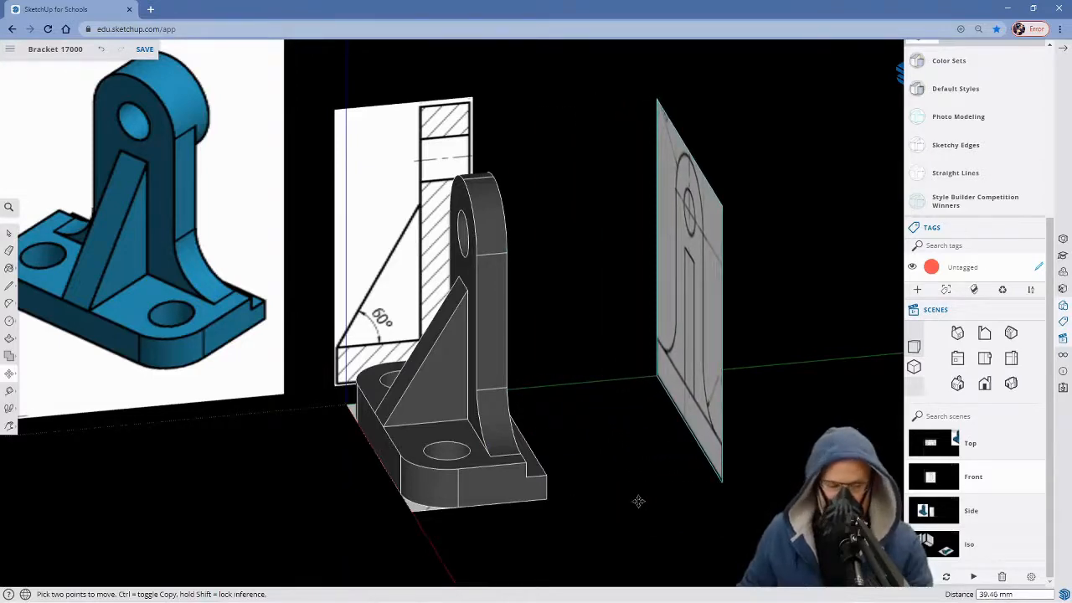
Draw a half-circle arc with a bulge of about 14.9 mm beneath the hole on the upright plate's rear face, spanning its full width.
middle_drag(643, 441, 209, 436)
scroll(210, 436, up, 3)
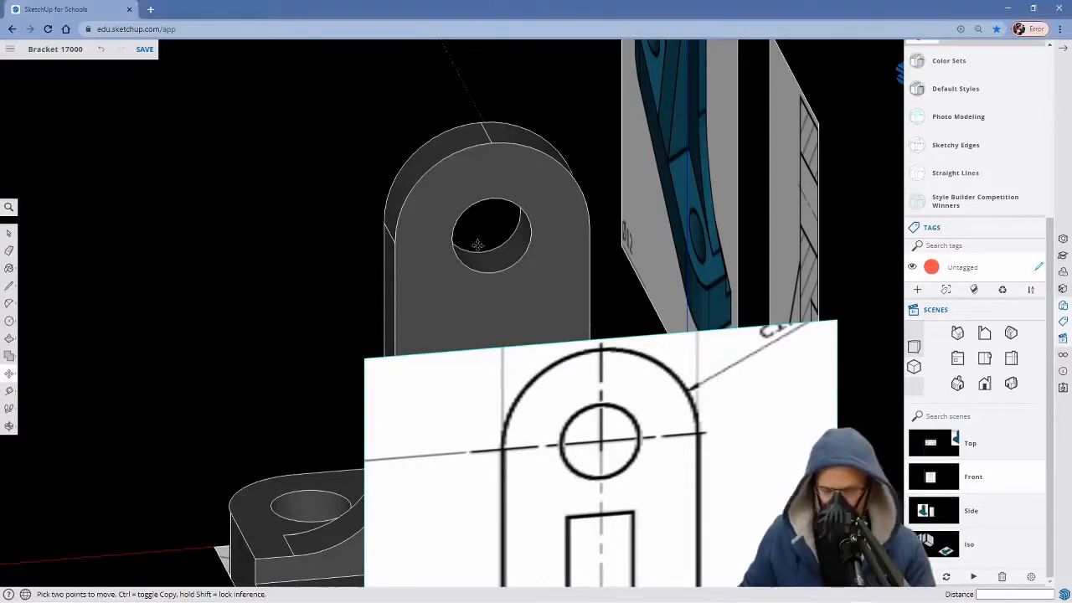
key(a)
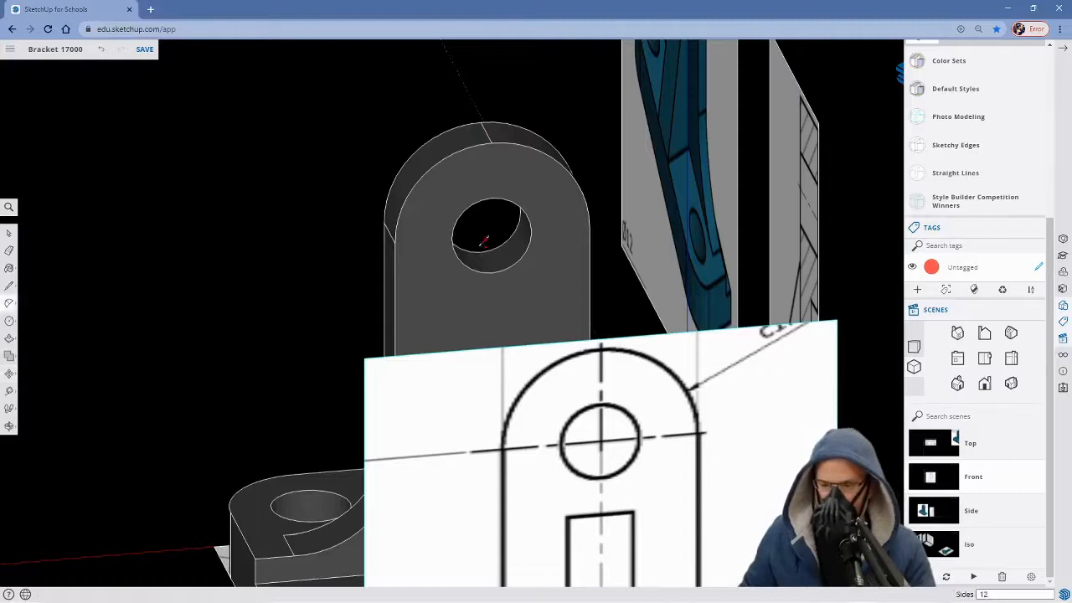
click(395, 242)
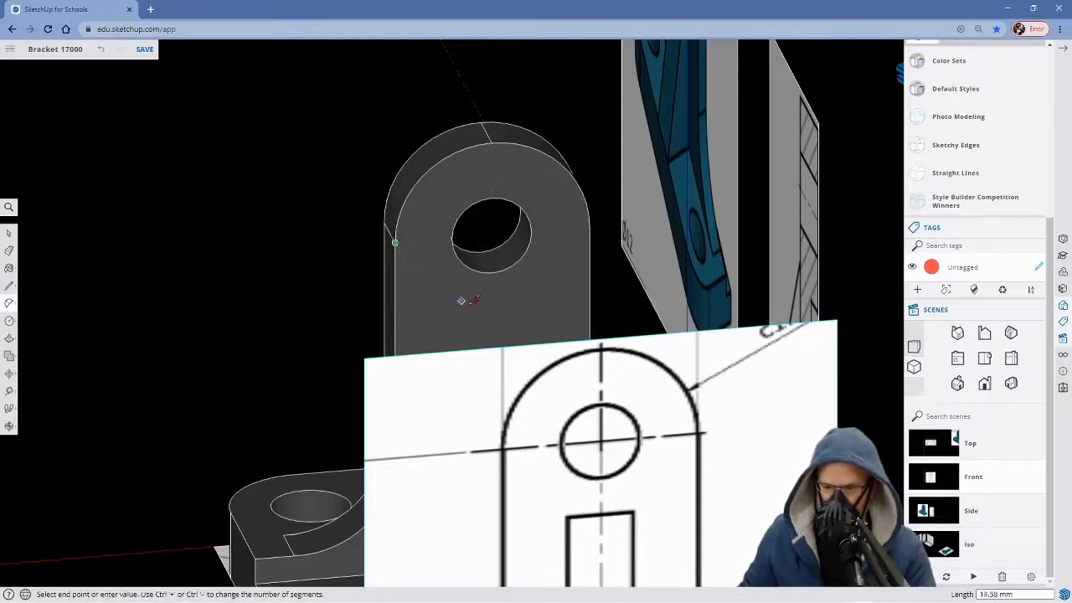
click(589, 227)
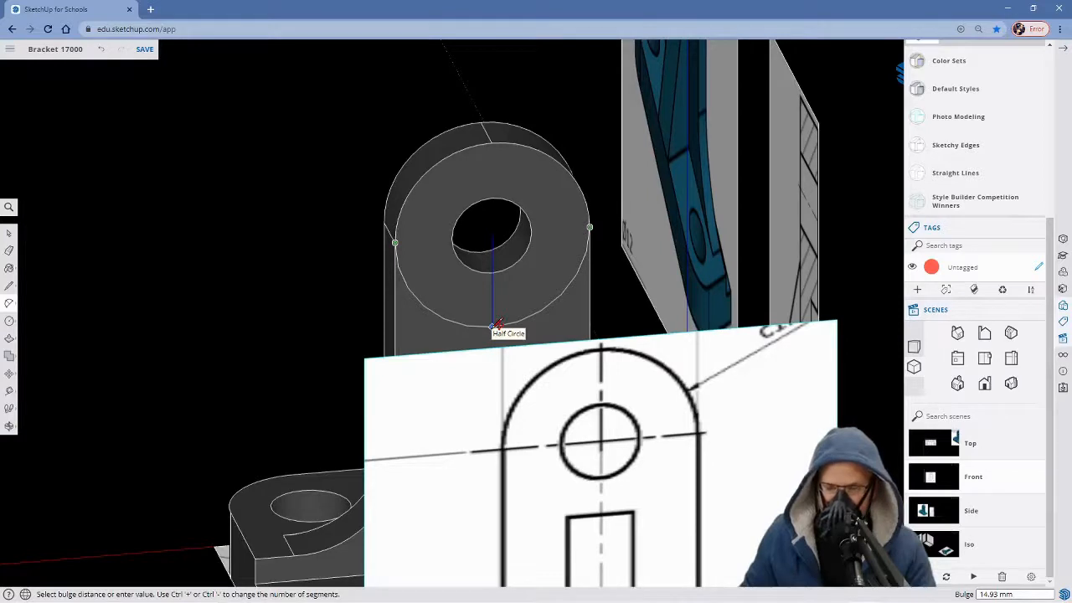
click(497, 324)
Push/Pull the round face around the hole outwards about 5.4 mm to the rear edge of the side section drawing.
middle_drag(319, 326, 557, 271)
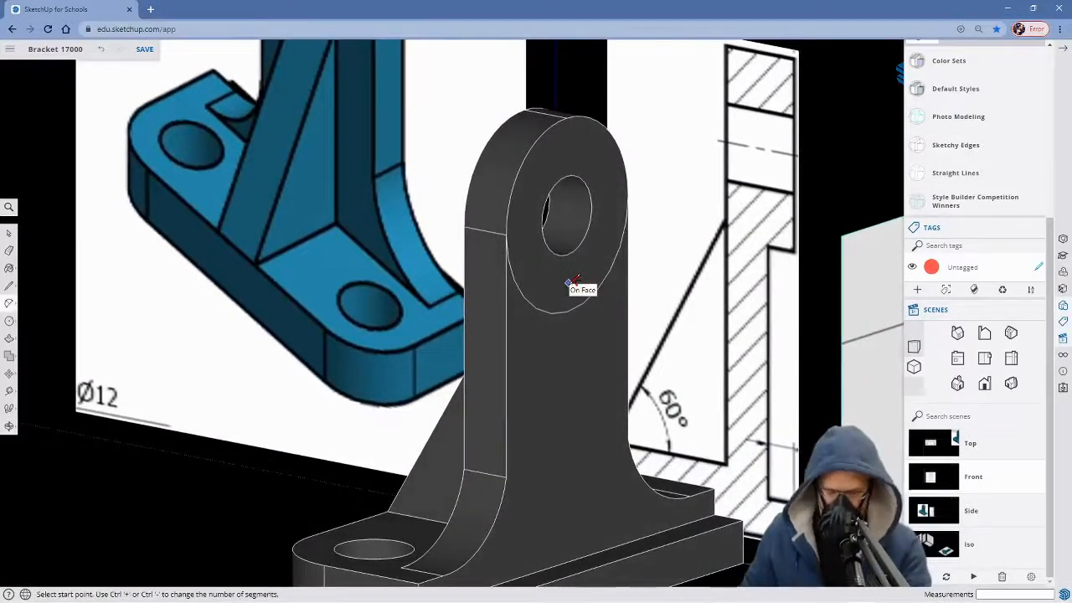
key(p)
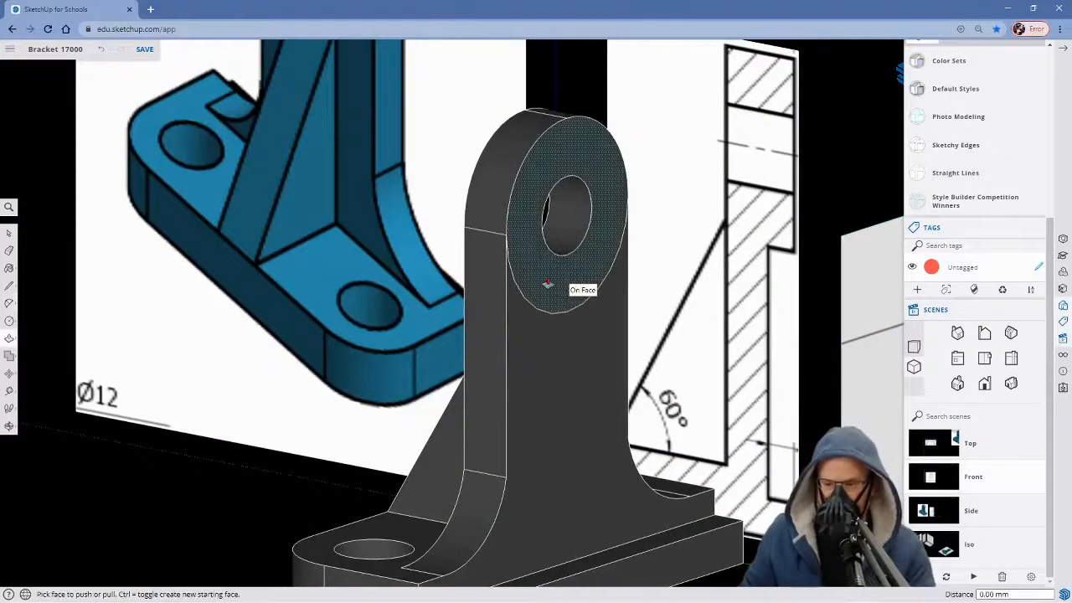
click(547, 294)
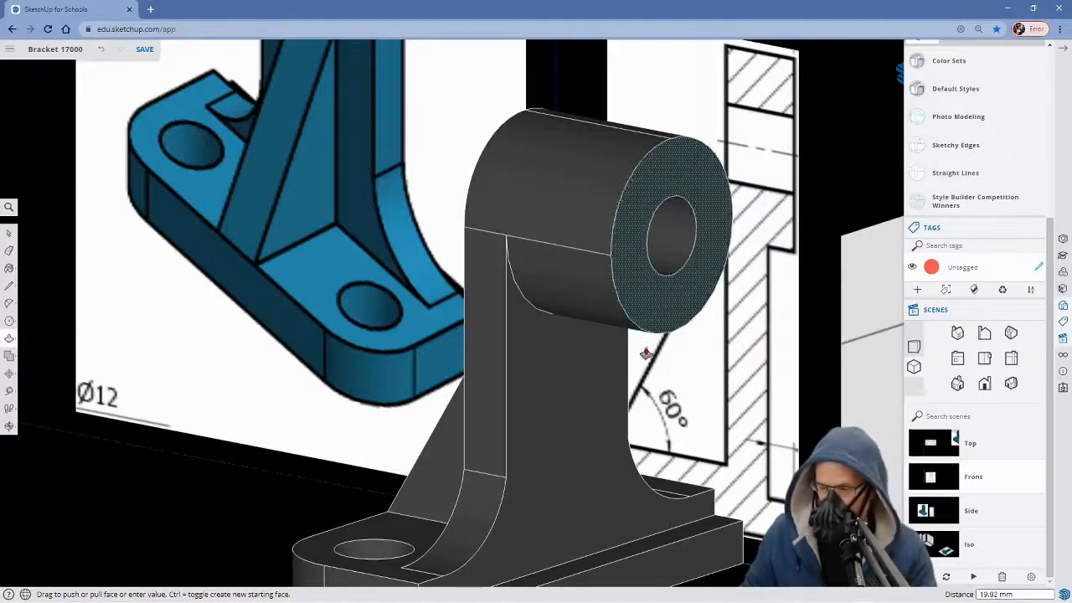
click(928, 509)
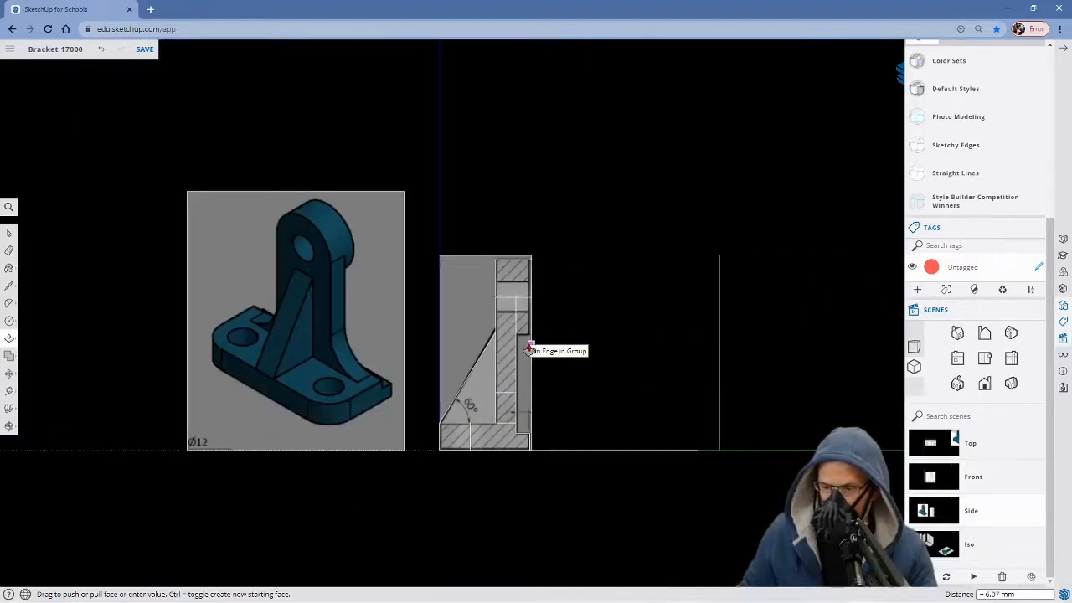
scroll(530, 350, up, 3)
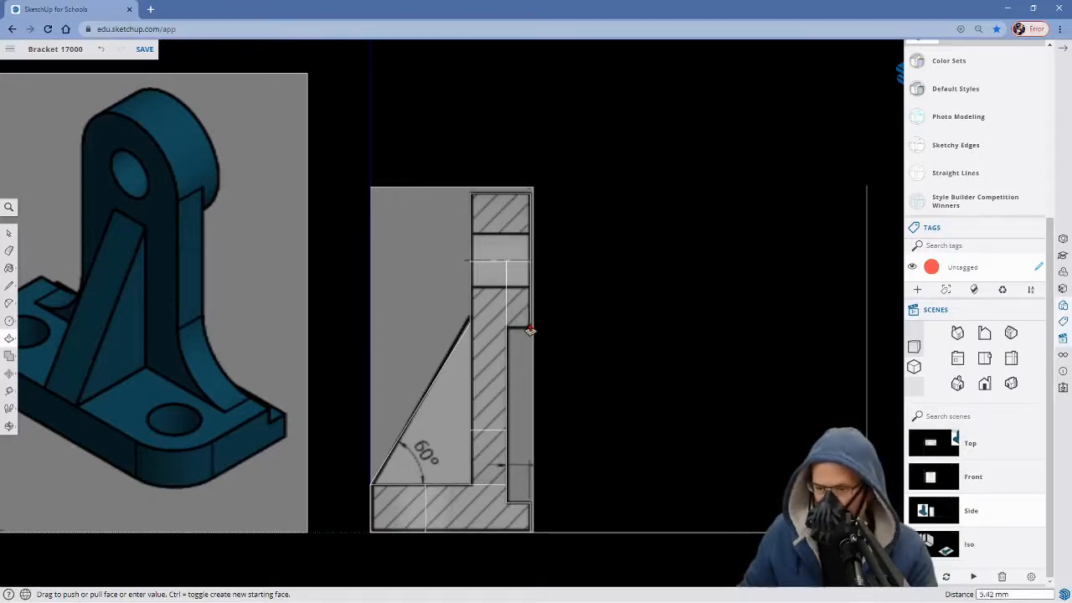
click(530, 330)
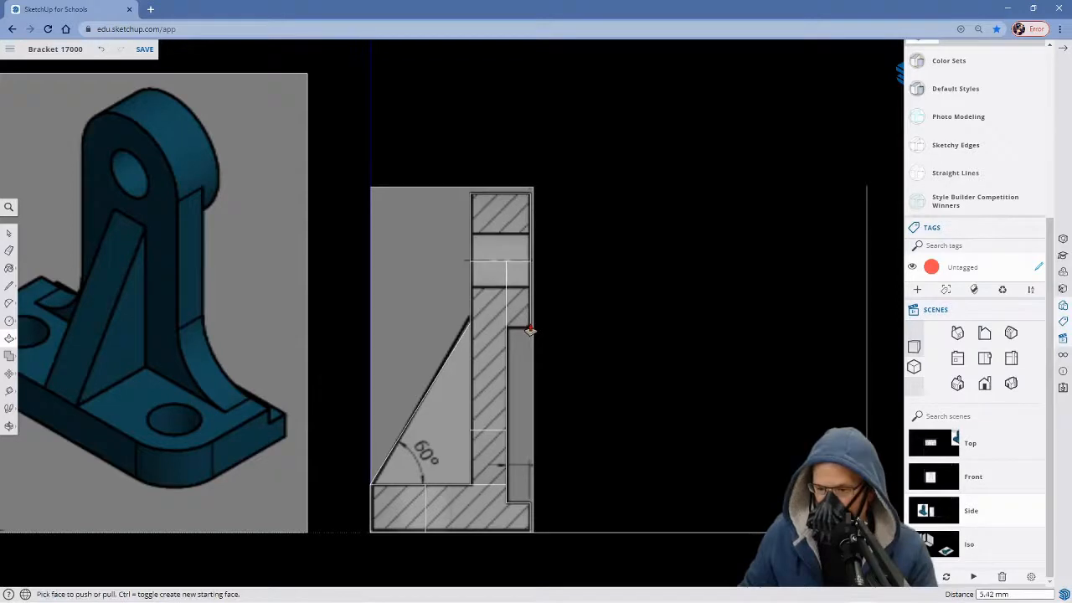
Examine the extruded round boss and the base from several angles against the reference drawings.
scroll(569, 363, down, 5)
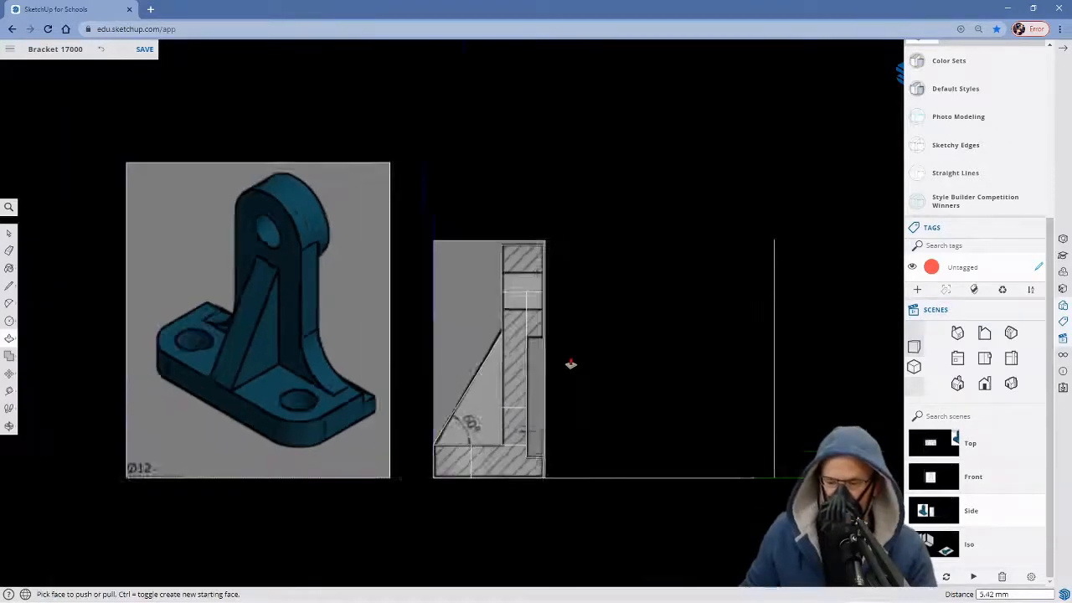
middle_drag(570, 363, 605, 538)
scroll(580, 536, up, 3)
middle_drag(664, 459, 340, 404)
middle_drag(578, 433, 502, 510)
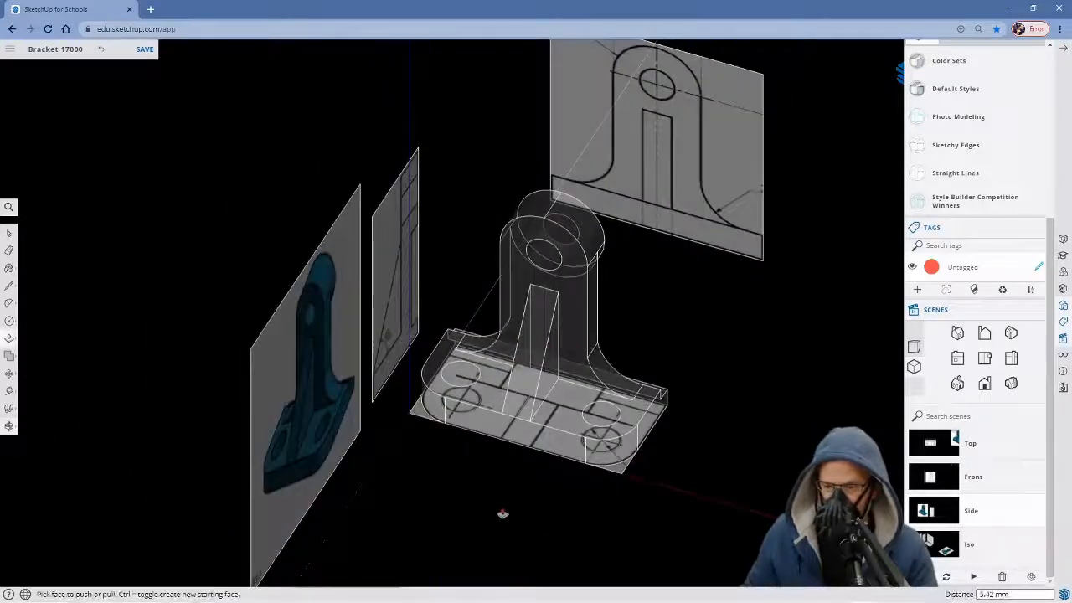
scroll(516, 486, up, 4)
middle_drag(558, 470, 636, 412)
middle_drag(592, 440, 503, 449)
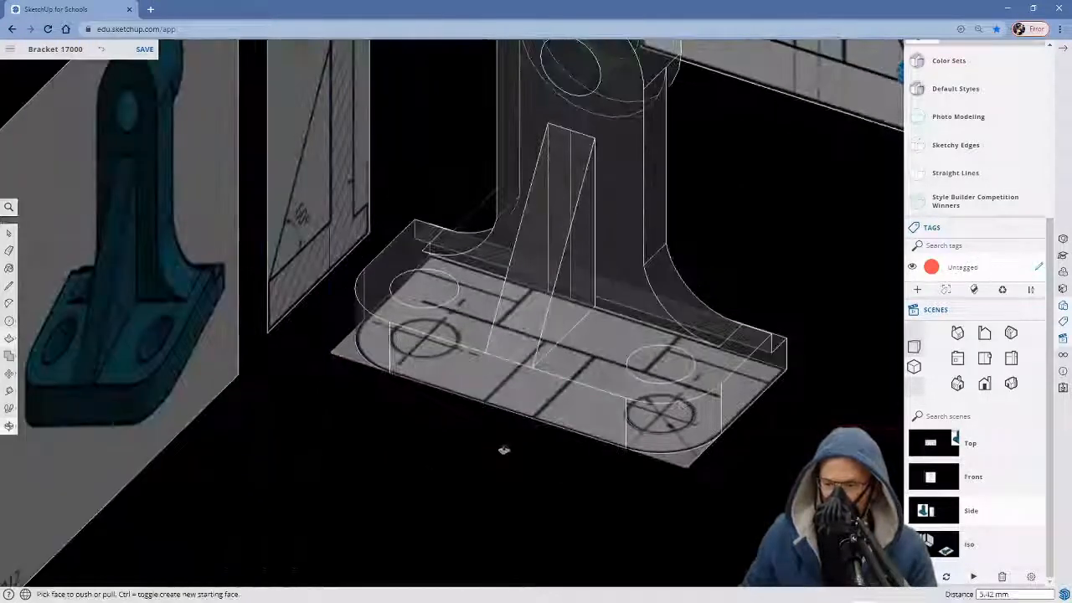
scroll(679, 402, down, 2)
middle_drag(765, 314, 602, 323)
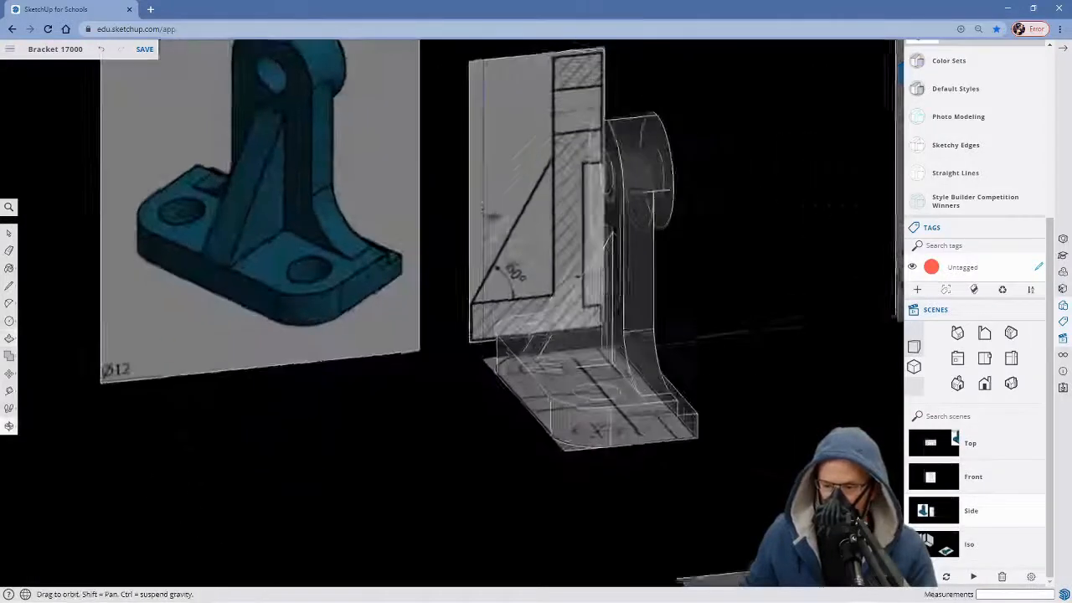
Turn off X-ray to show opaque faces and compare the bracket's boss with the isometric reference.
middle_drag(730, 402, 767, 423)
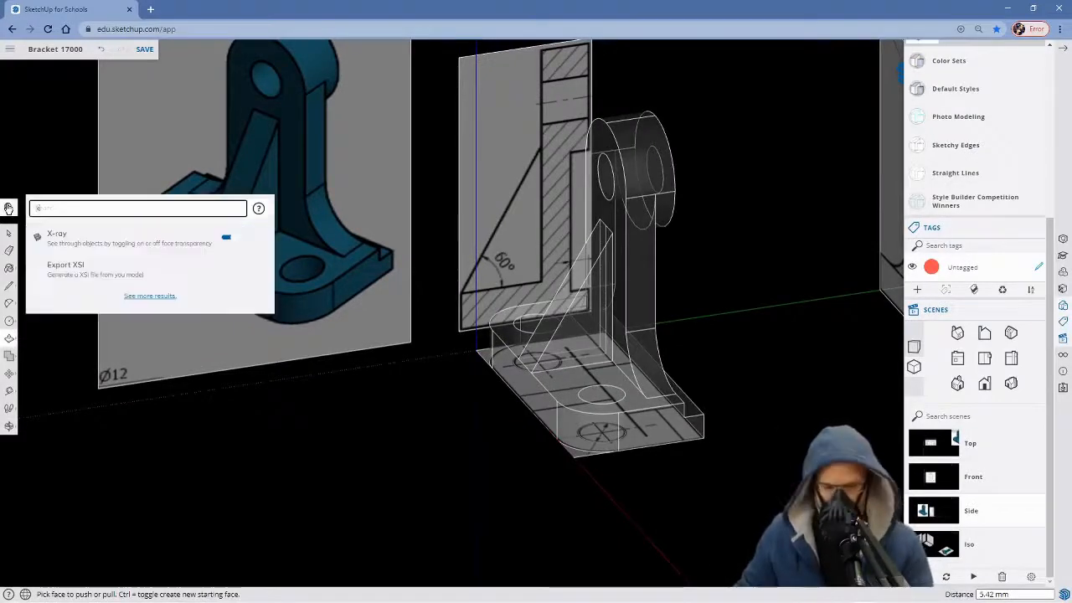
click(229, 240)
middle_drag(319, 361, 604, 526)
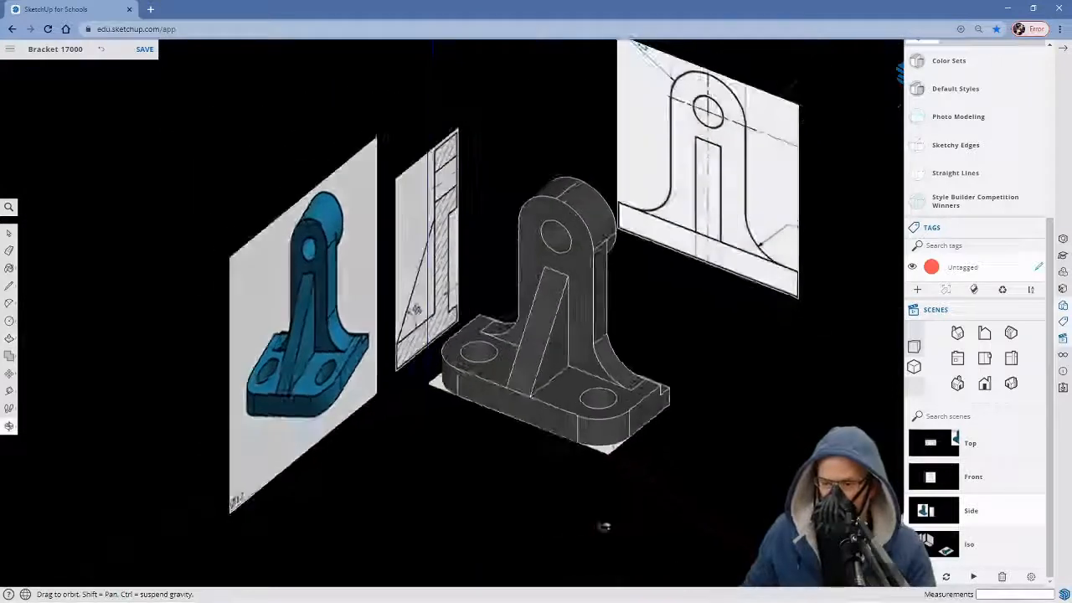
middle_drag(693, 504, 463, 506)
middle_drag(678, 501, 621, 460)
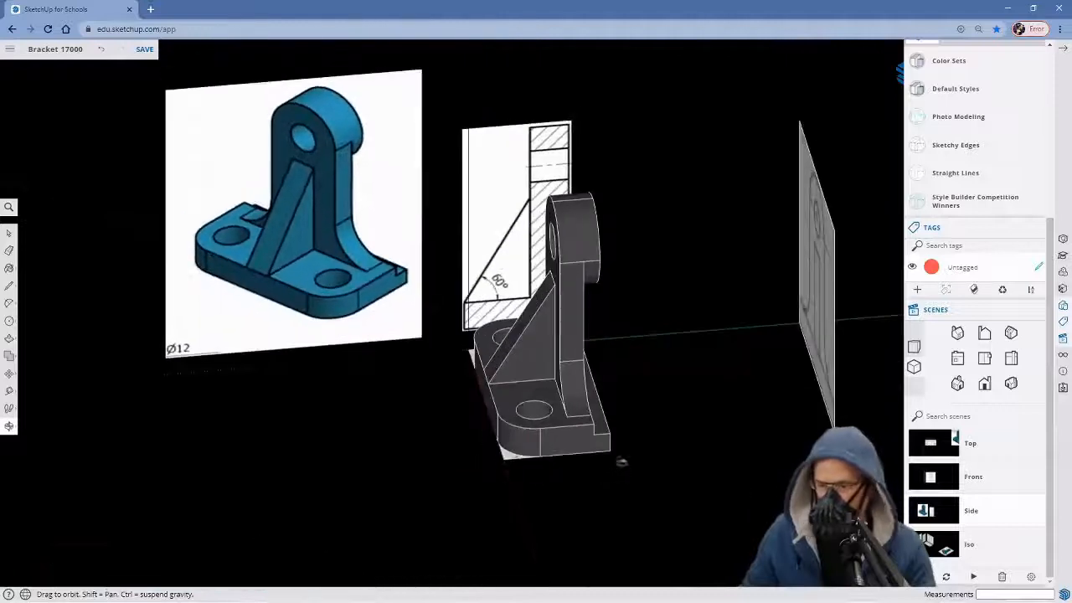
middle_drag(353, 435, 632, 460)
middle_drag(706, 419, 286, 435)
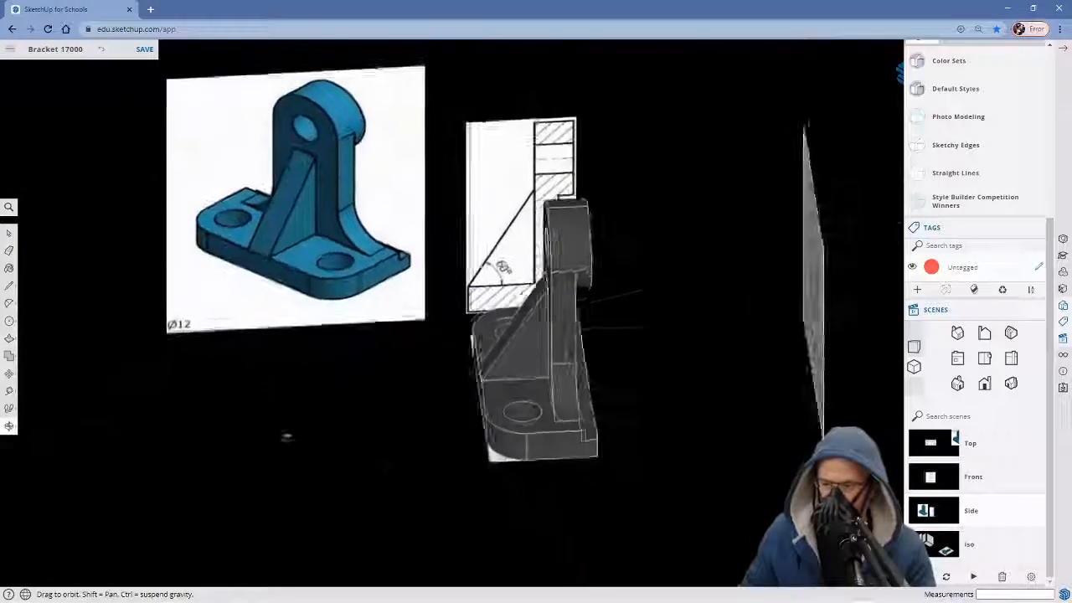